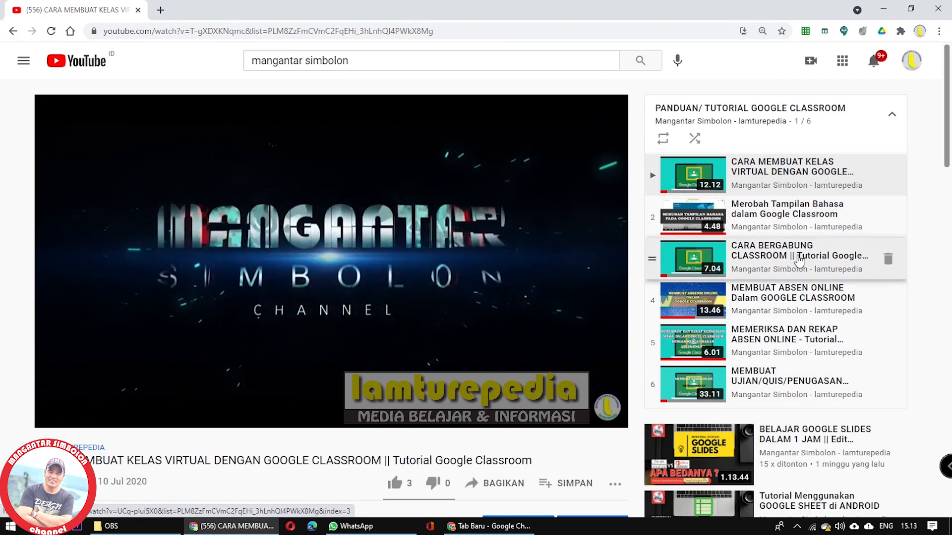
- Play the sixth video of the Google Classroom tutorial playlist, about creating exams, quizzes and assignments
scroll(795, 270, down, 5)
scroll(797, 265, up, 5)
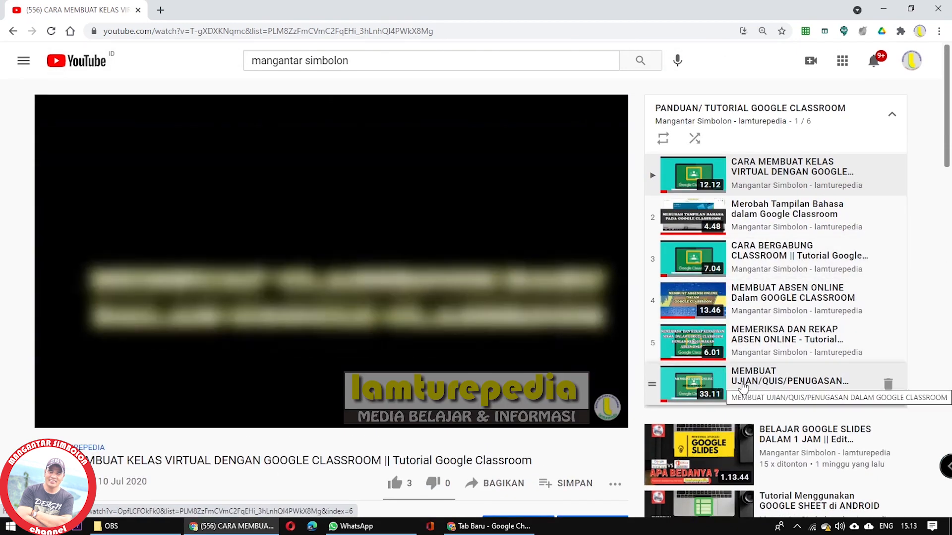
click(766, 382)
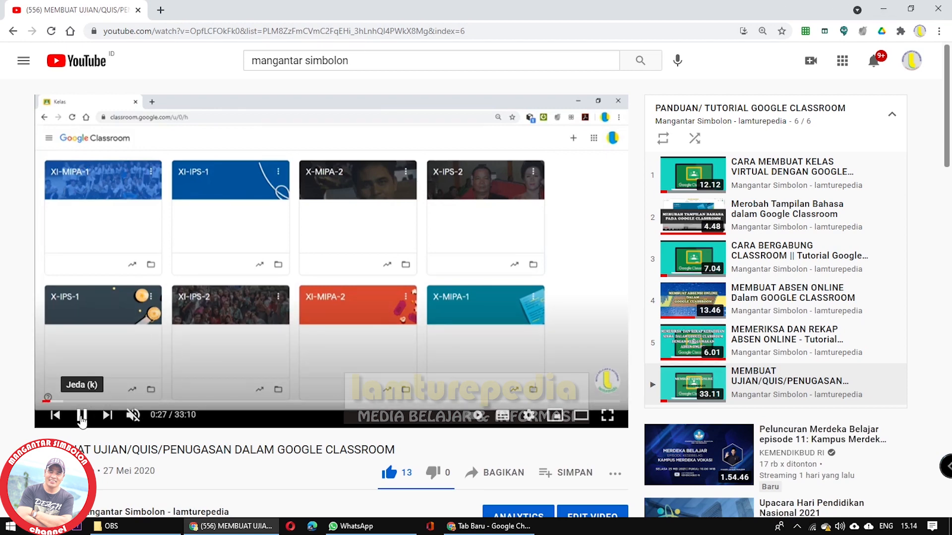
- Switch to the other Chrome window and load the Google Classroom home page, classroom.google.com/u/0/h
click(883, 9)
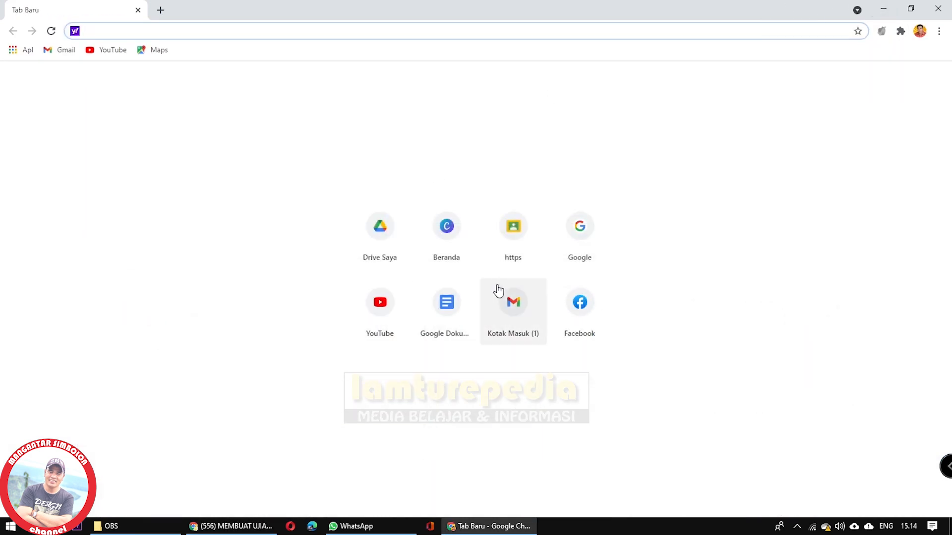
text(clasr)
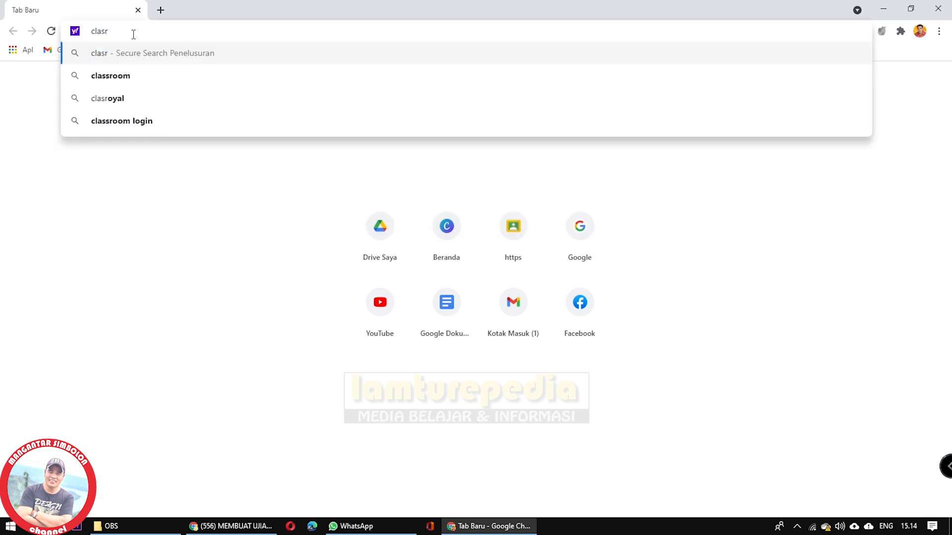
key(BackSpace)
text(s)
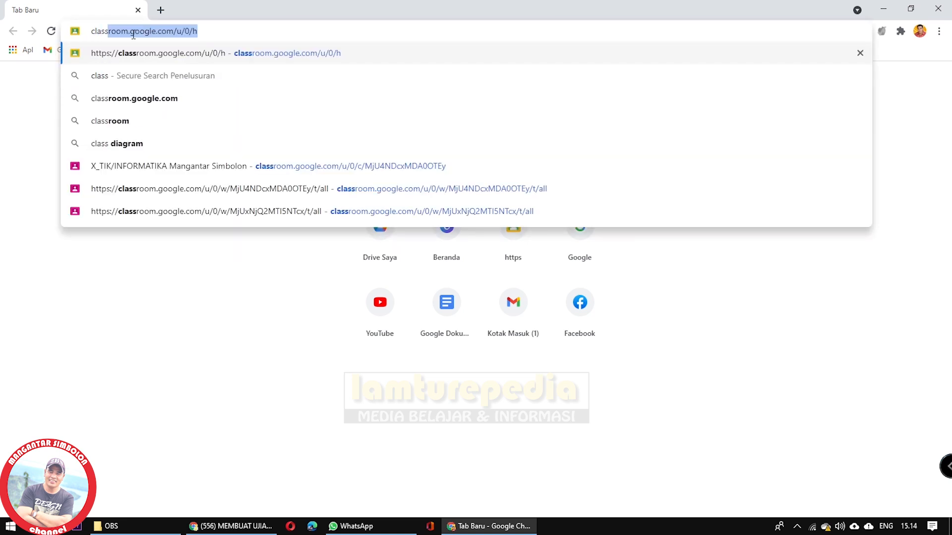
key(Return)
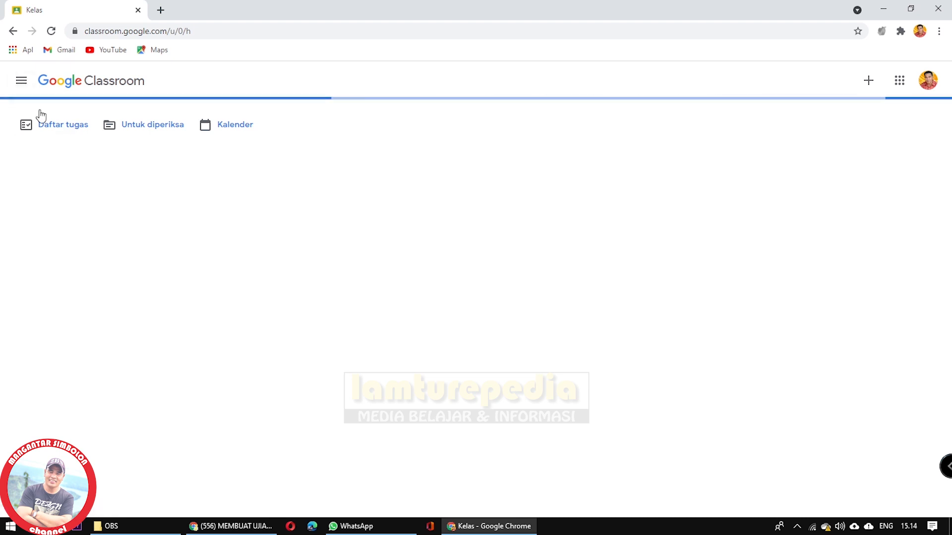
- Find the X_TIK/INFORMATIKA class in the list of taught classes and open it
click(22, 82)
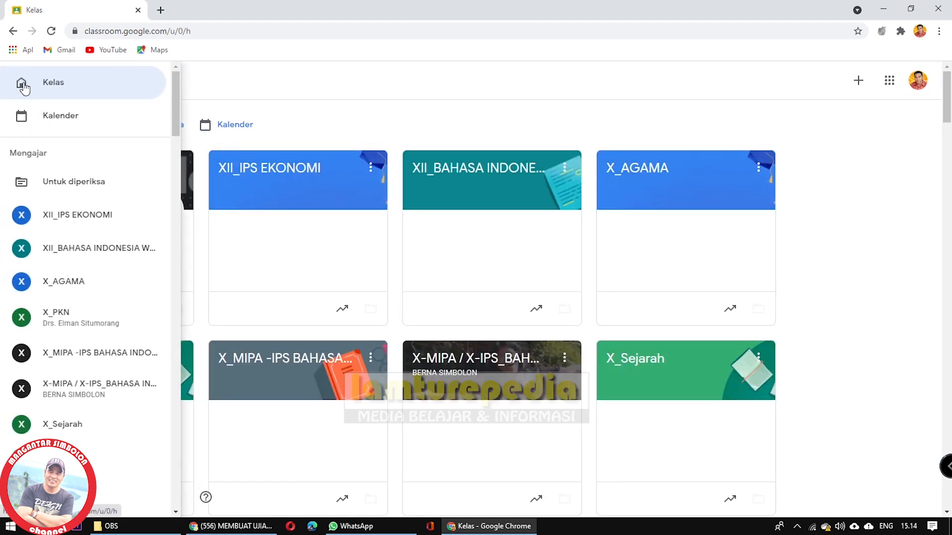
scroll(58, 380, down, 10)
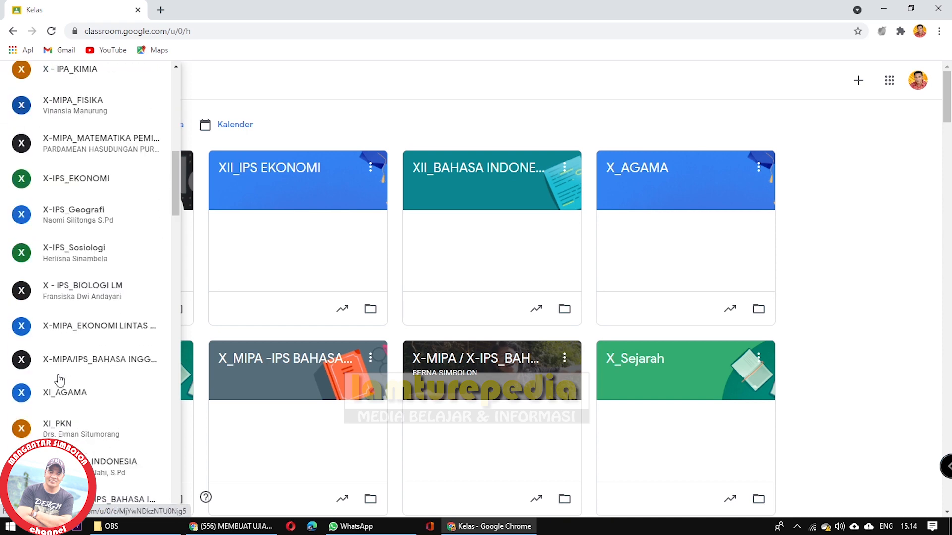
scroll(59, 380, down, 20)
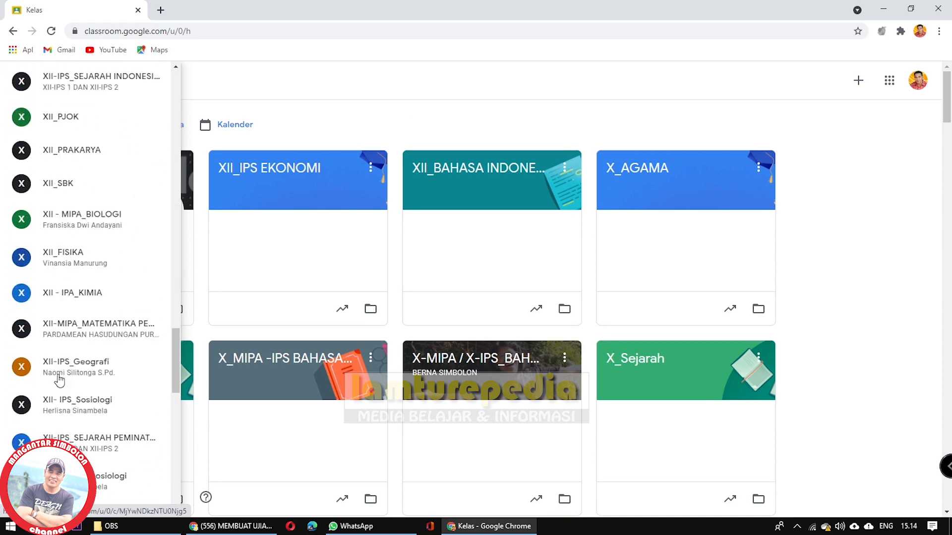
scroll(59, 381, down, 20)
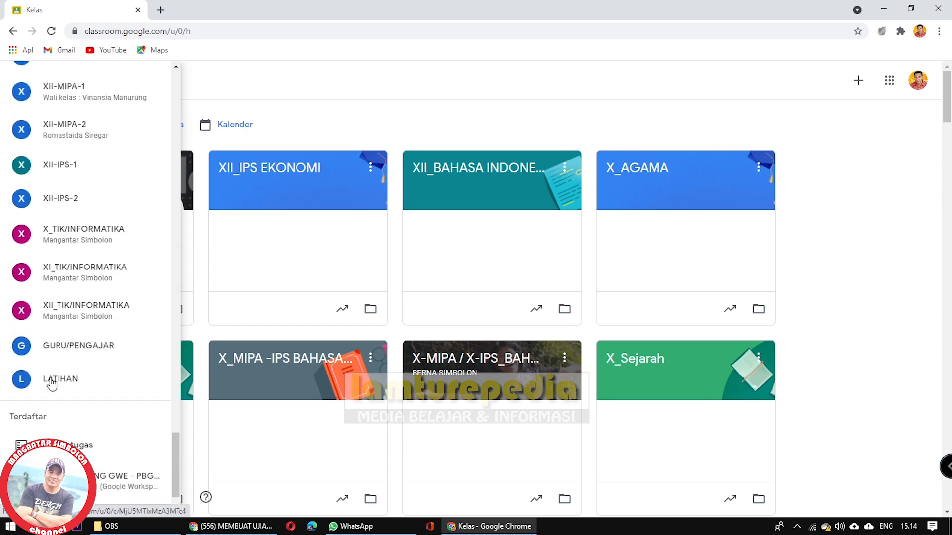
scroll(51, 384, down, 1)
scroll(52, 385, up, 3)
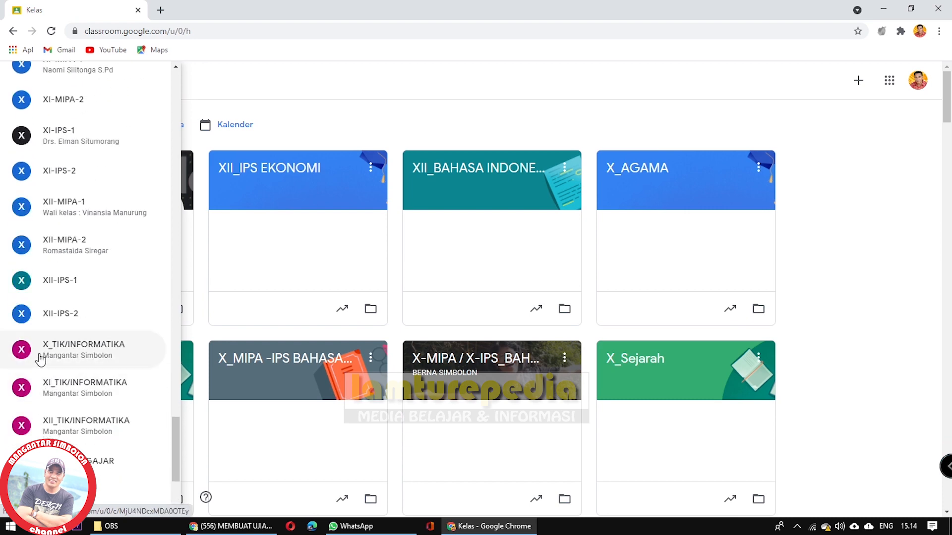
click(64, 357)
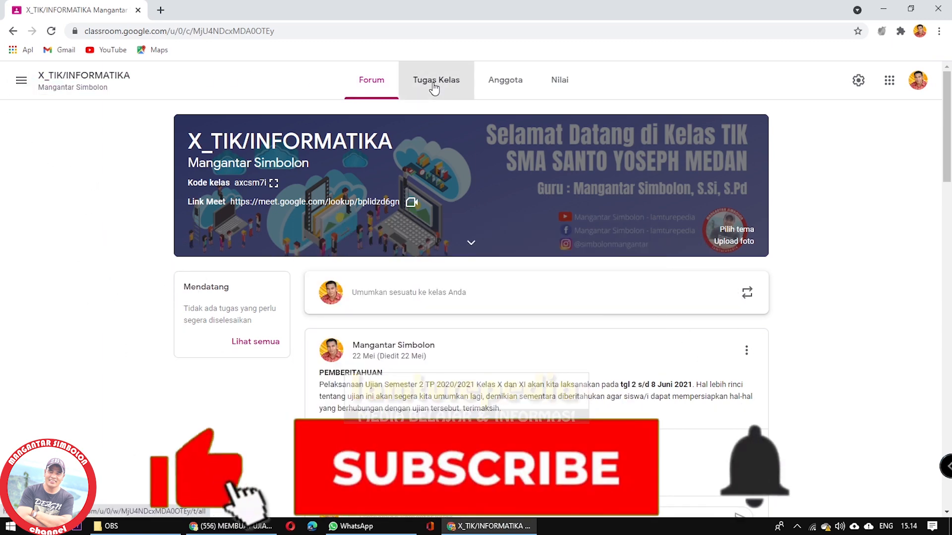
- Try starting a Tugas kuis assignment in the class's Tugas Kelas and view its attached Blank Quiz form
click(435, 89)
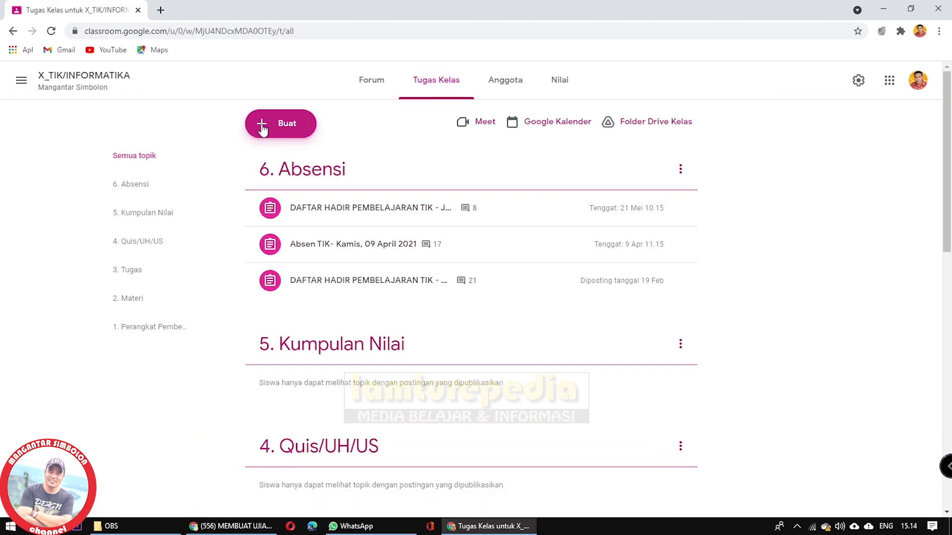
click(278, 127)
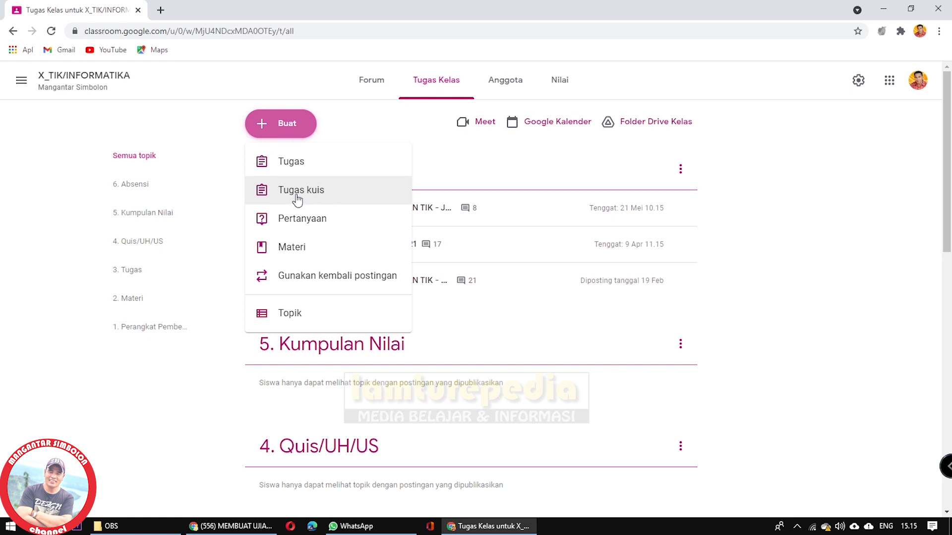
click(275, 198)
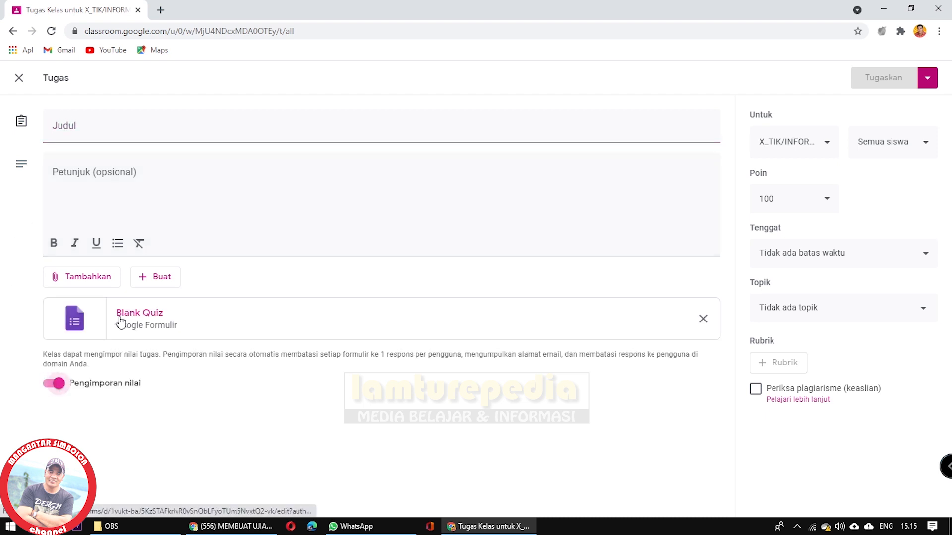
click(121, 319)
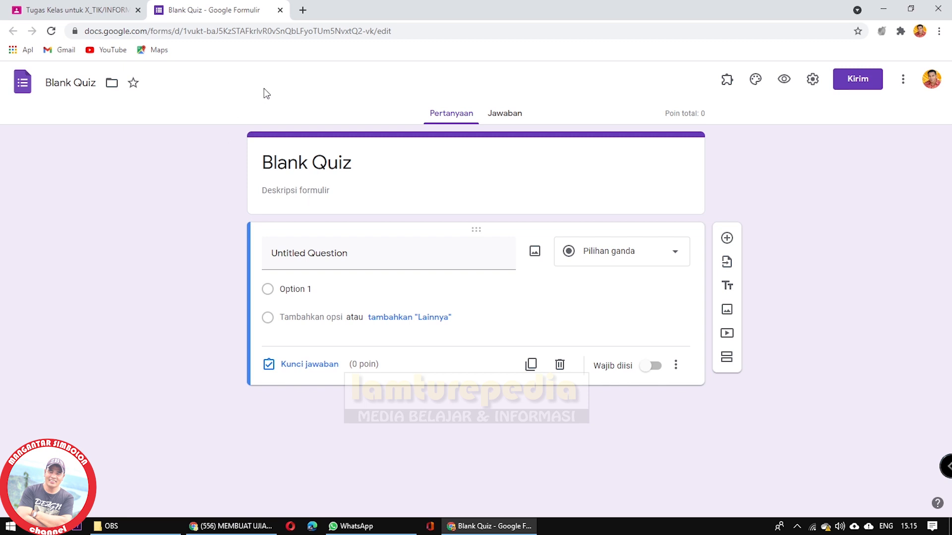
click(280, 10)
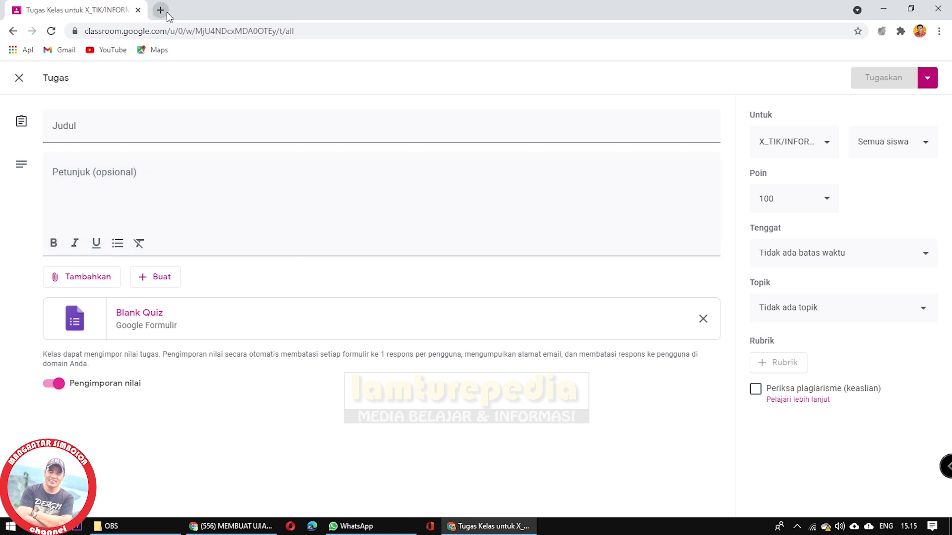
click(137, 11)
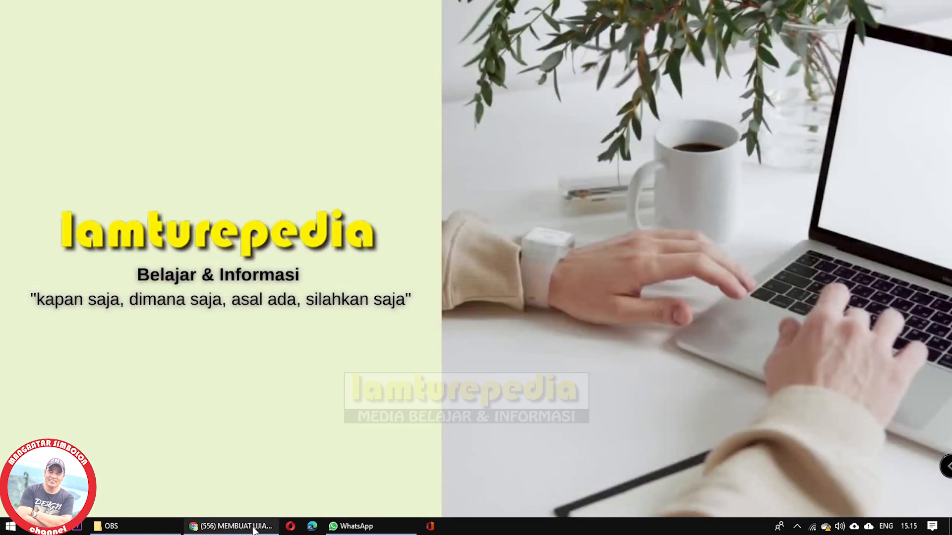
- Open a new maximized Chrome window under the teacher's school account profile
click(224, 526)
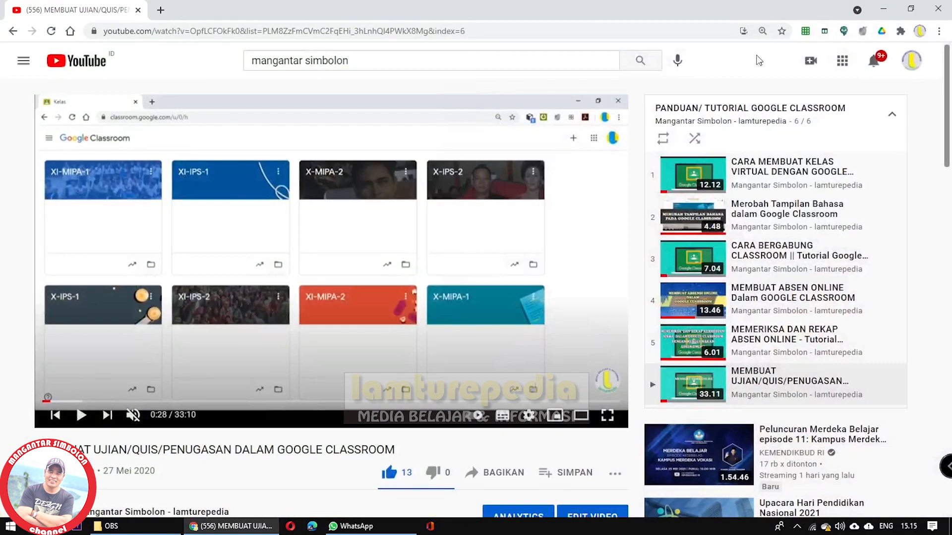
click(919, 32)
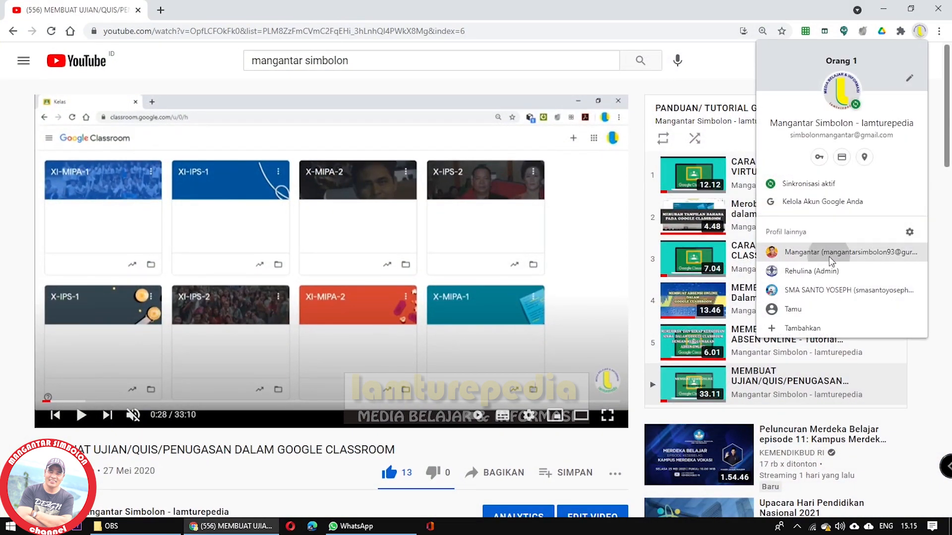
click(843, 251)
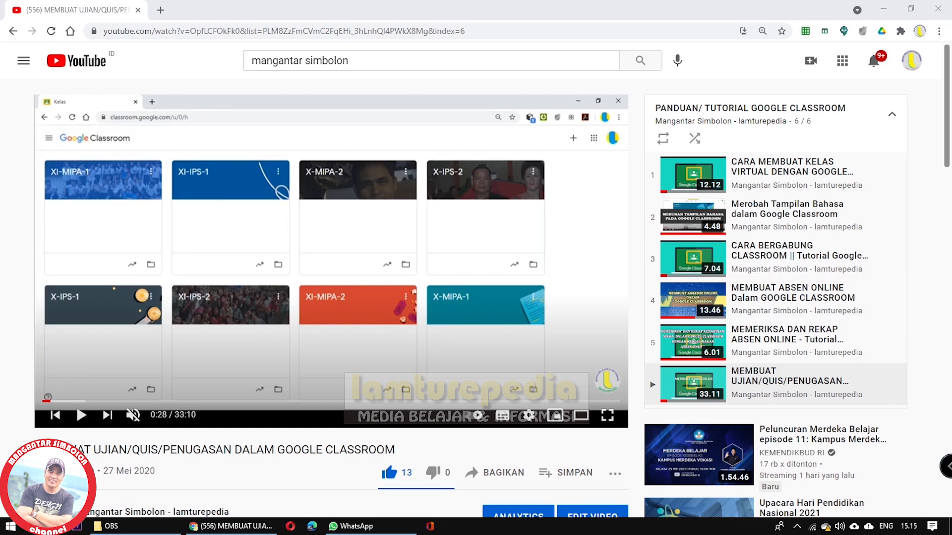
drag(515, 35, 171, 50)
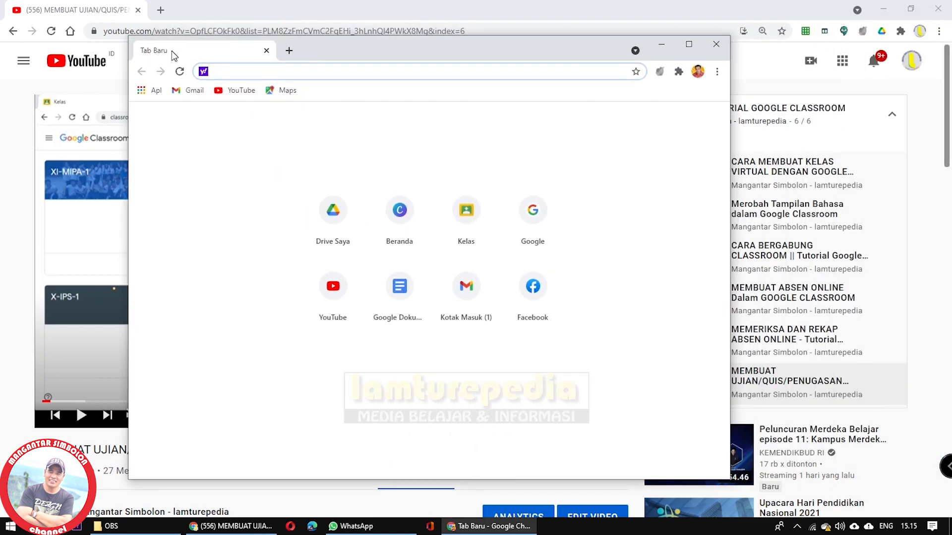
click(695, 47)
- Go to Drive Saya in Google Drive and create a new blank Google Formulir
text(d)
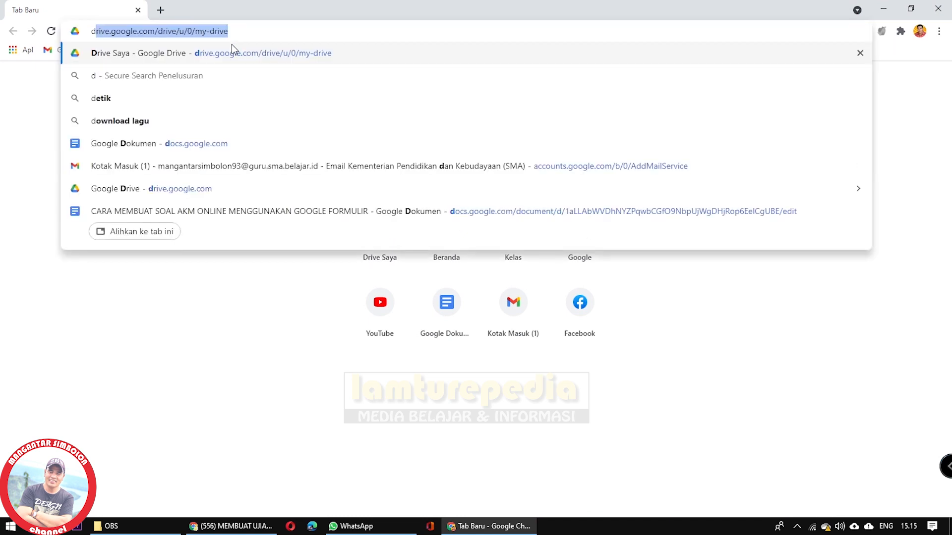
text(riv)
key(Return)
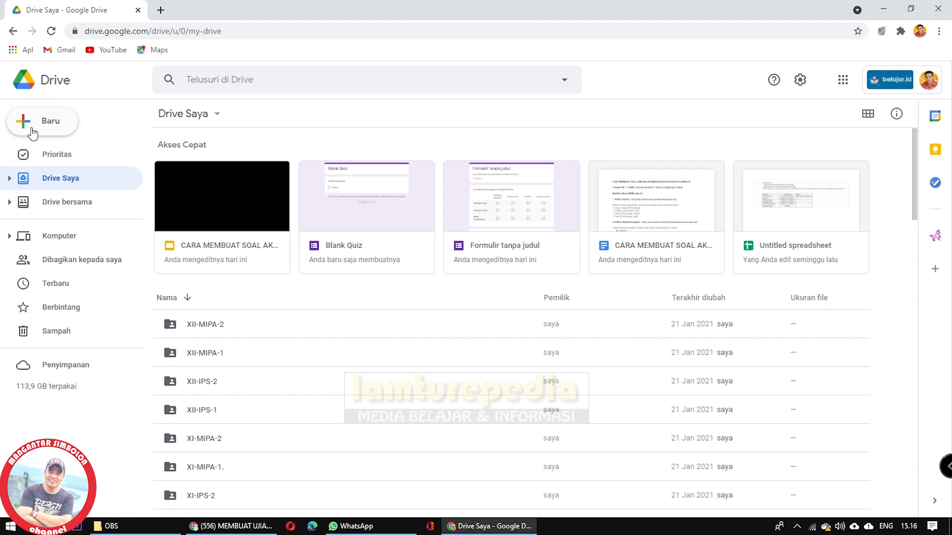
click(50, 123)
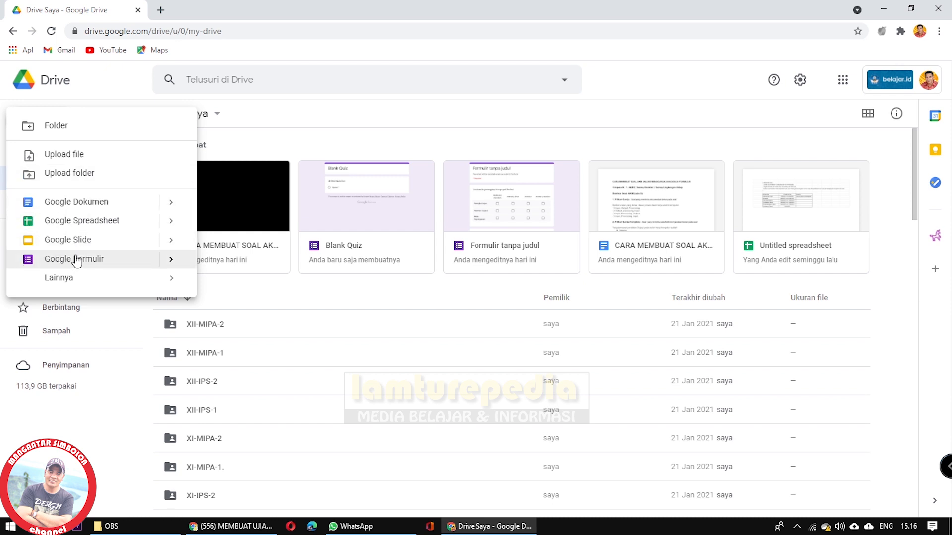
click(109, 260)
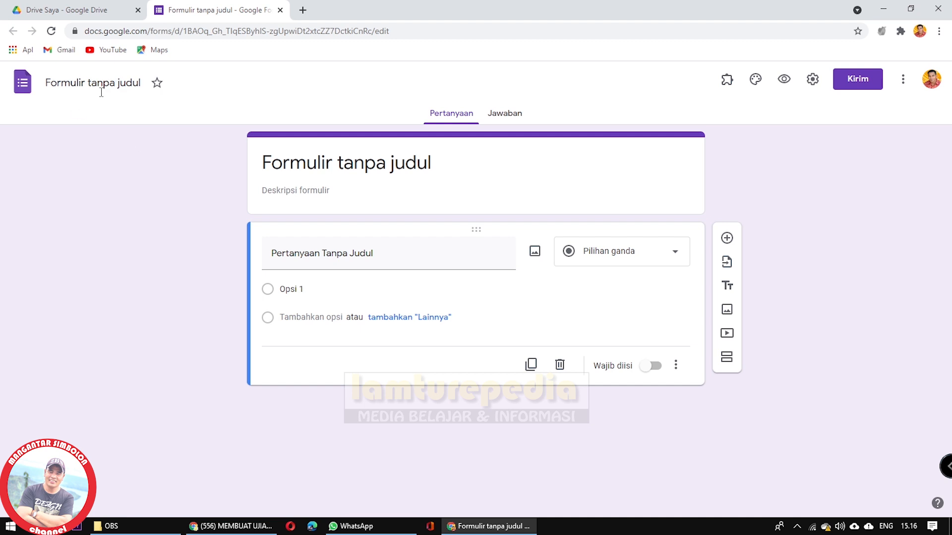
- Set the form's title to "UJIAN SEMESTER 2 TP. 2020/2021"
click(287, 166)
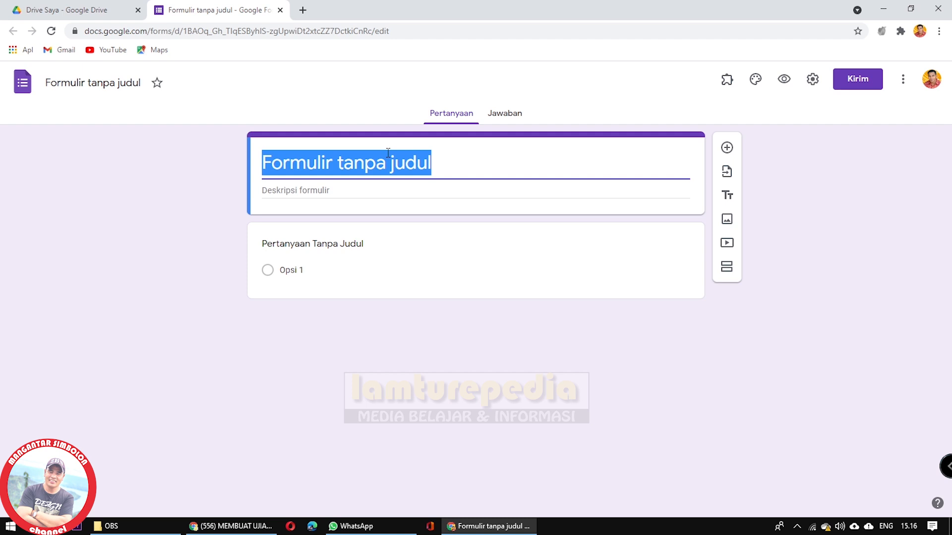
text(UJI)
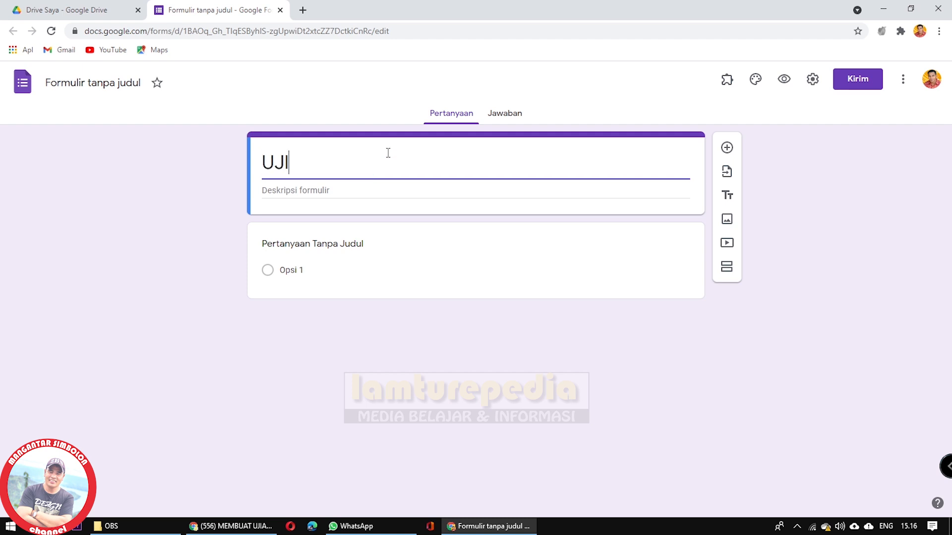
text(AN SEME)
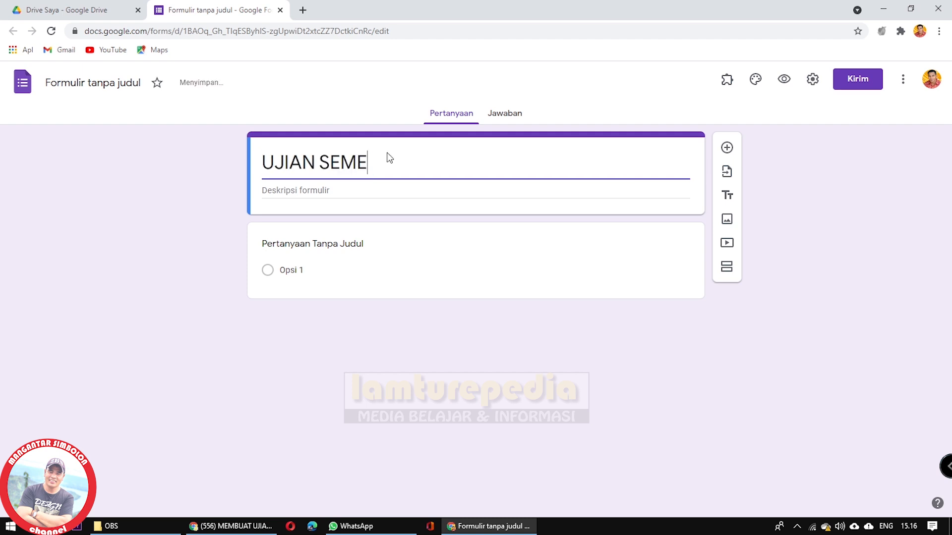
text(STER )
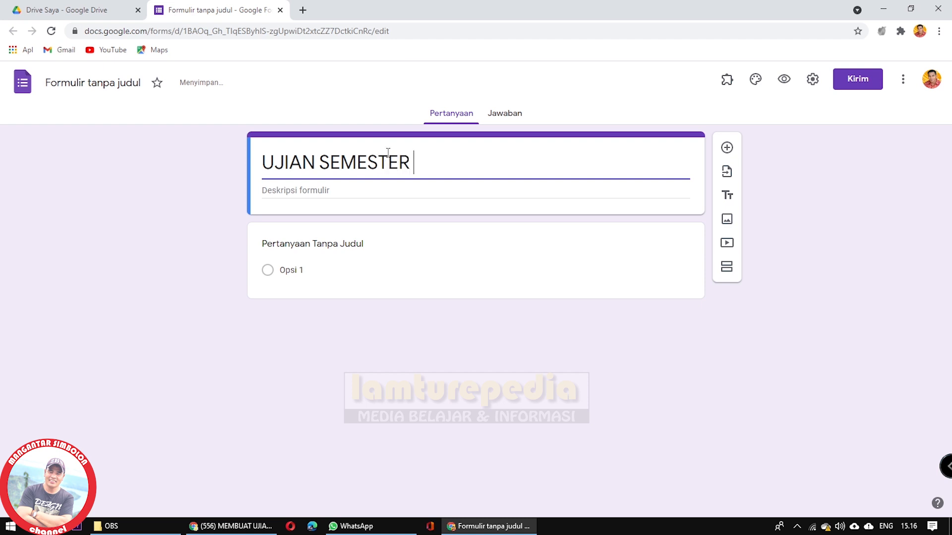
text(2 T)
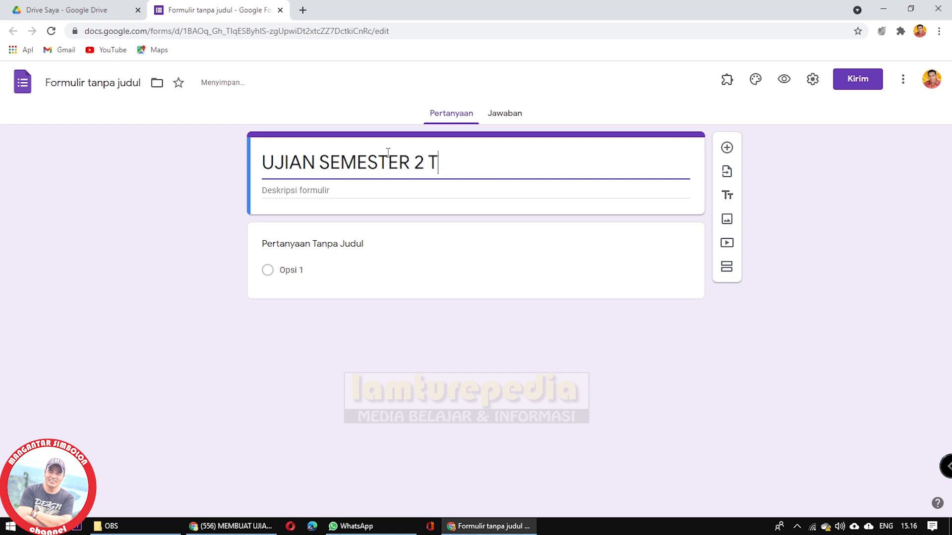
text(P. 202)
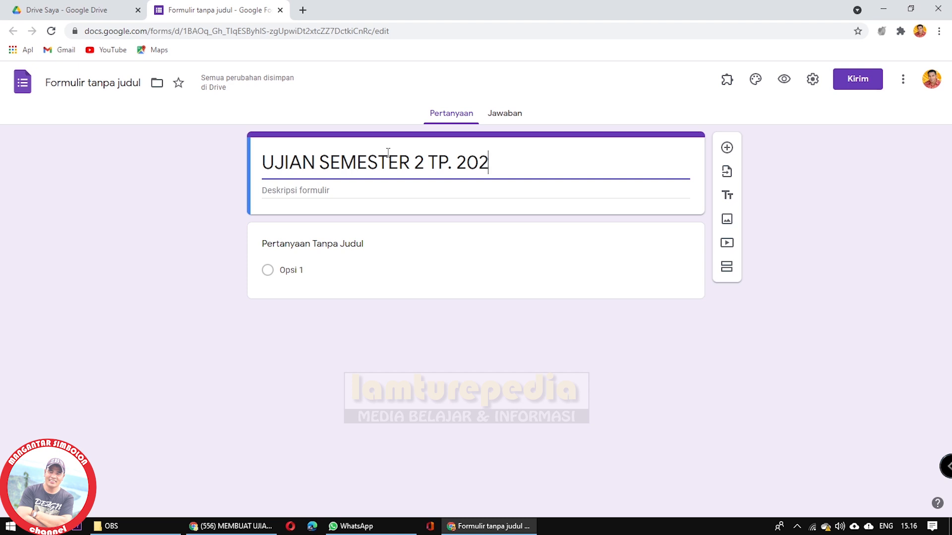
text(0/2021)
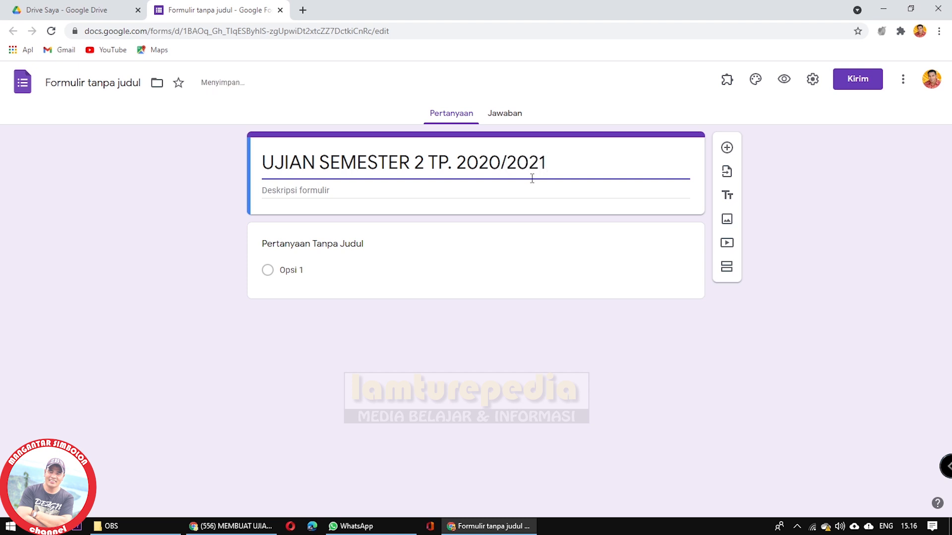
- Set the form's description to "Mata Pelajaran : TIK"
click(304, 190)
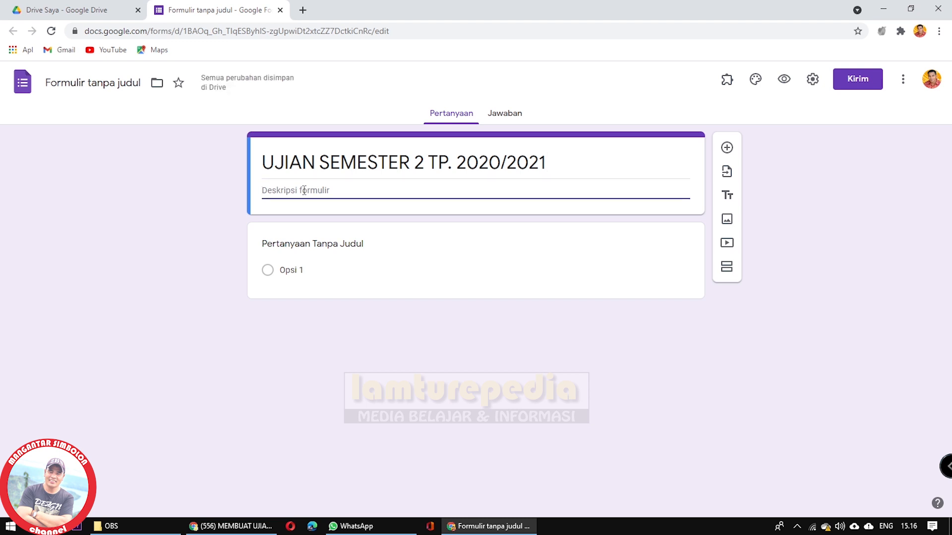
text(Mata Pelajaran :)
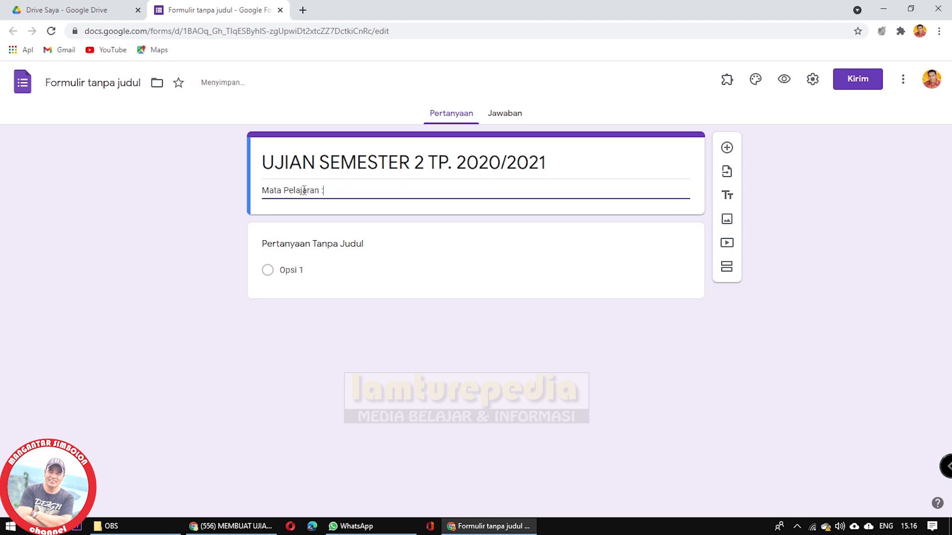
key(alt)
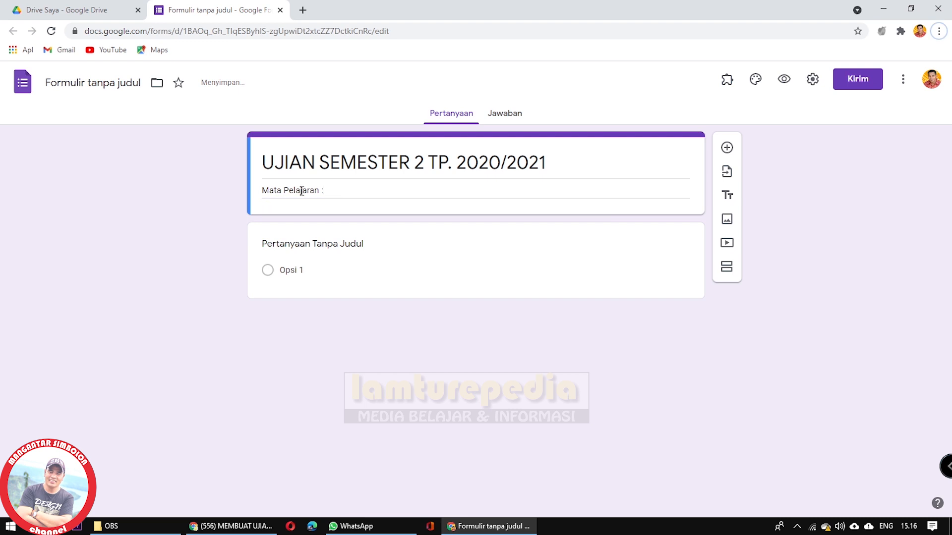
click(350, 193)
text(TIK)
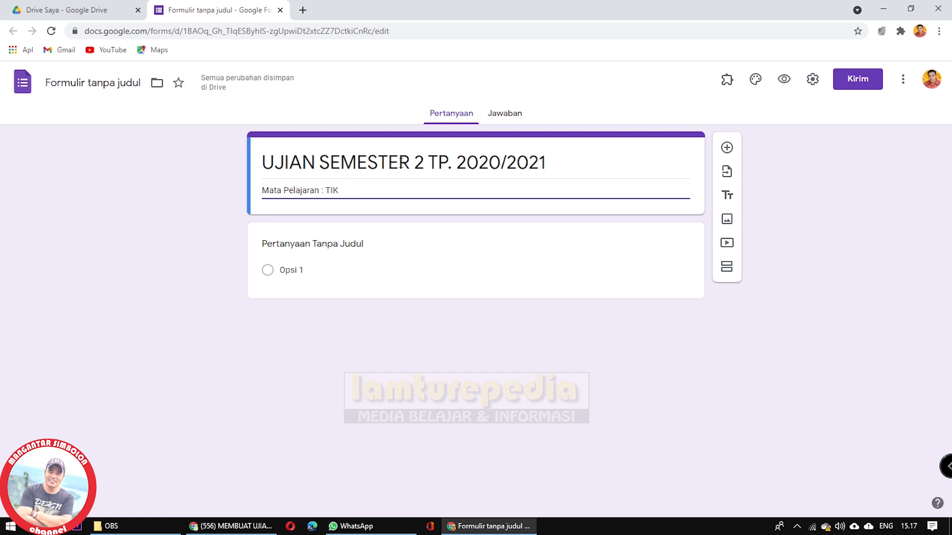
- Name the form file "UJIAN SEMESTER 2 TP. 2020/2021", matching the form's title
triple_click(290, 162)
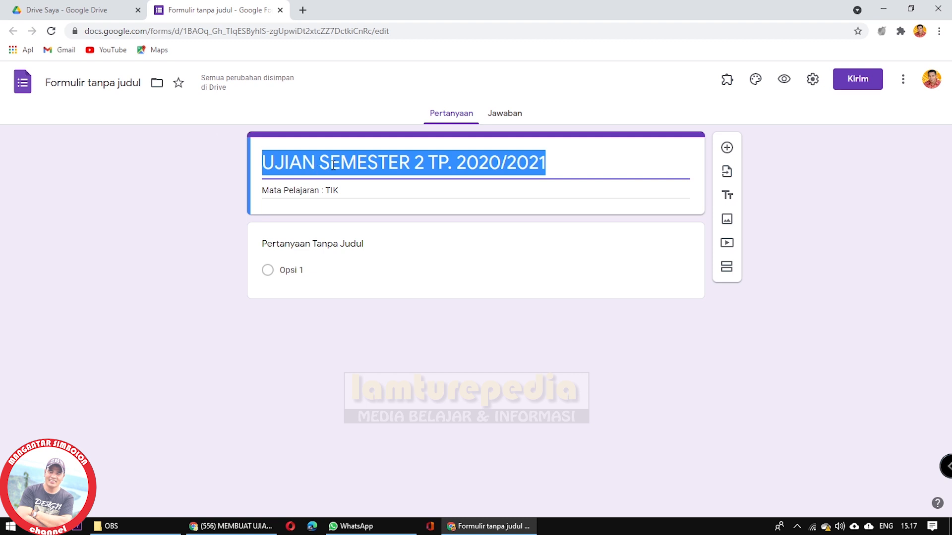
click(67, 83)
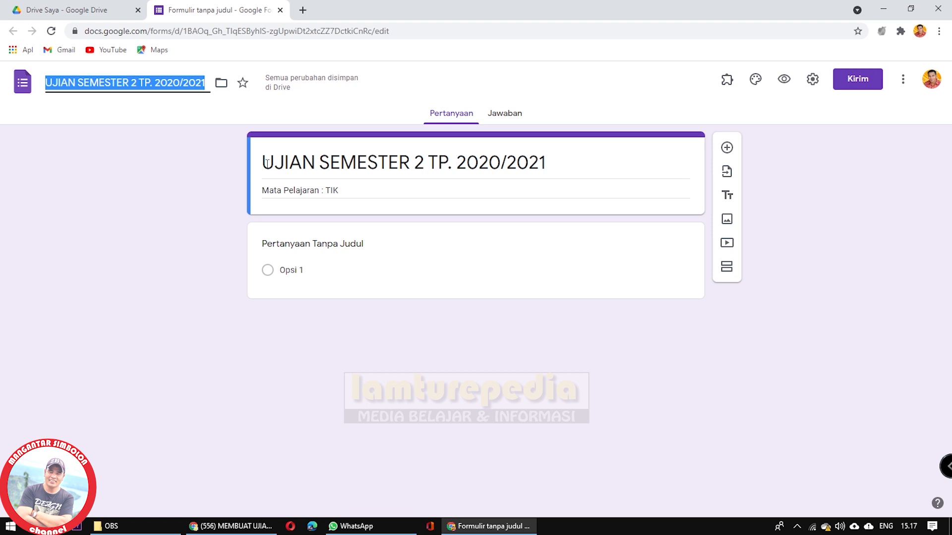
click(124, 80)
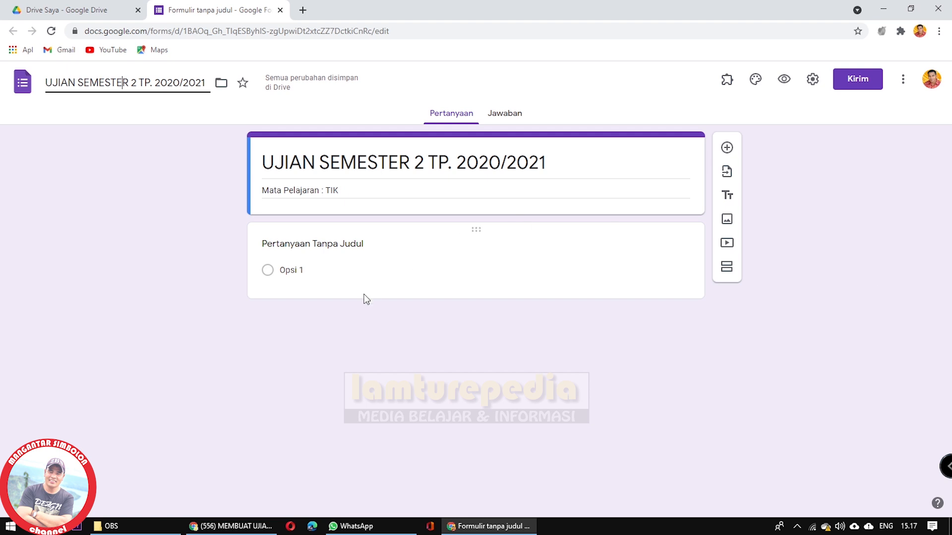
- Set the first question to "Berikut urutan yang benar dasar proses dalam kerja sistem komputer" with the Pilihan ganda type
click(283, 244)
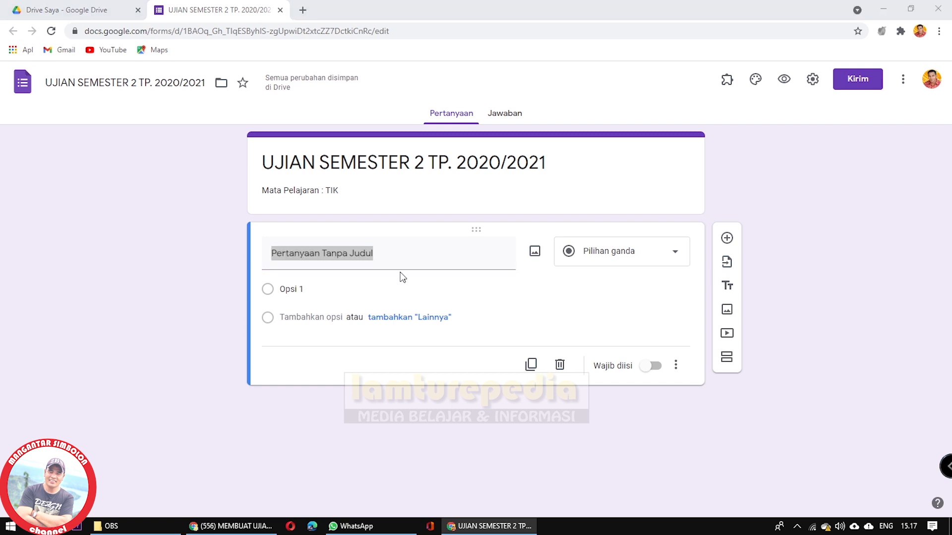
click(313, 255)
drag(388, 252, 236, 254)
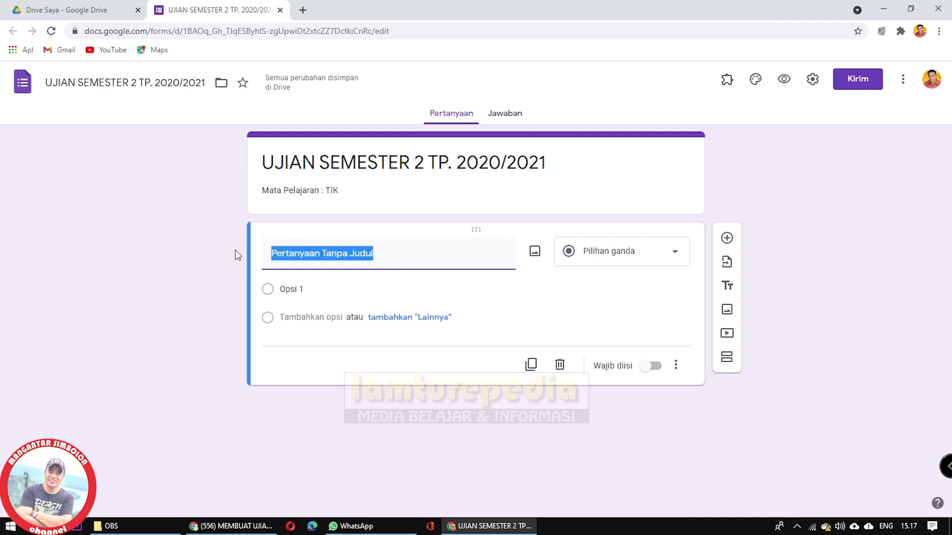
text(Berikut urutan yang benar  dasar proses dalam kerja sistem komputer)
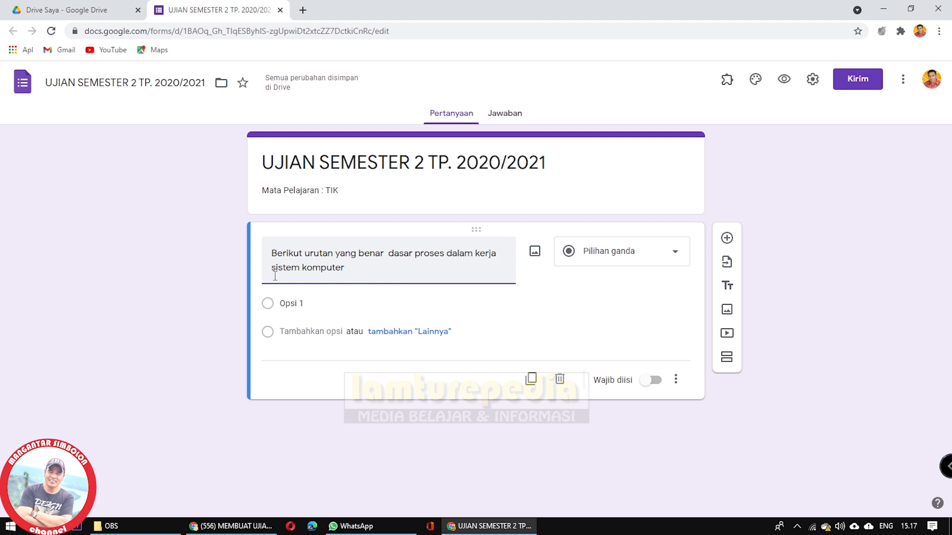
click(676, 255)
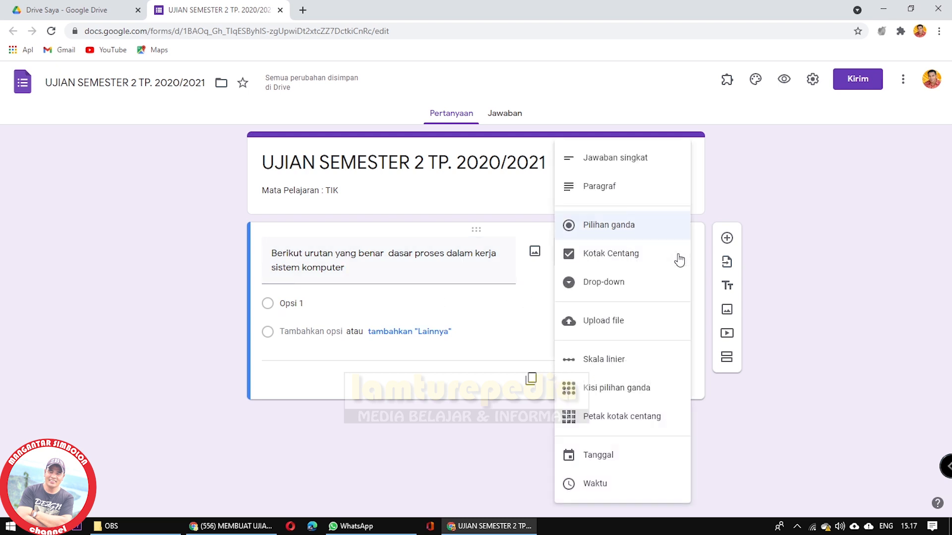
click(588, 227)
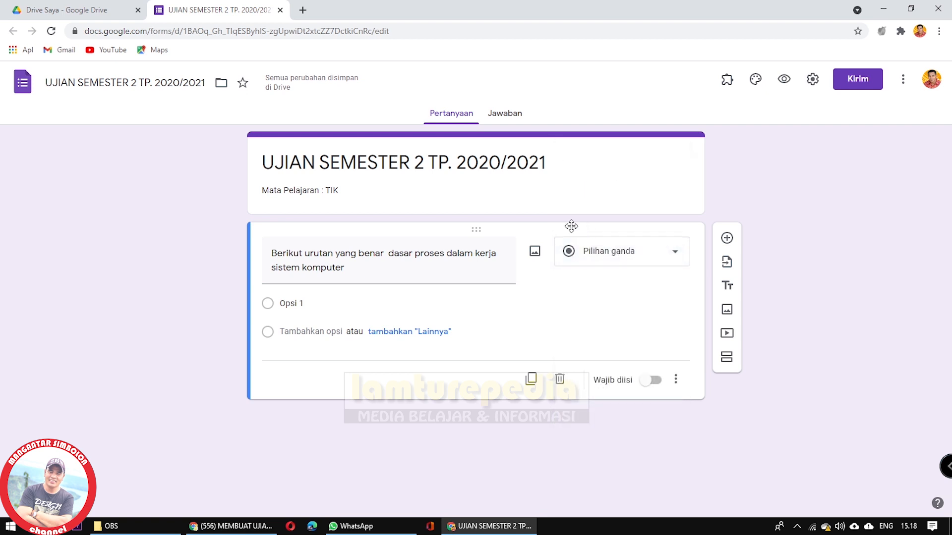
- Enter the question's first two answer options: "Input, Output, Processing" and "Output, processing, Input"
click(267, 306)
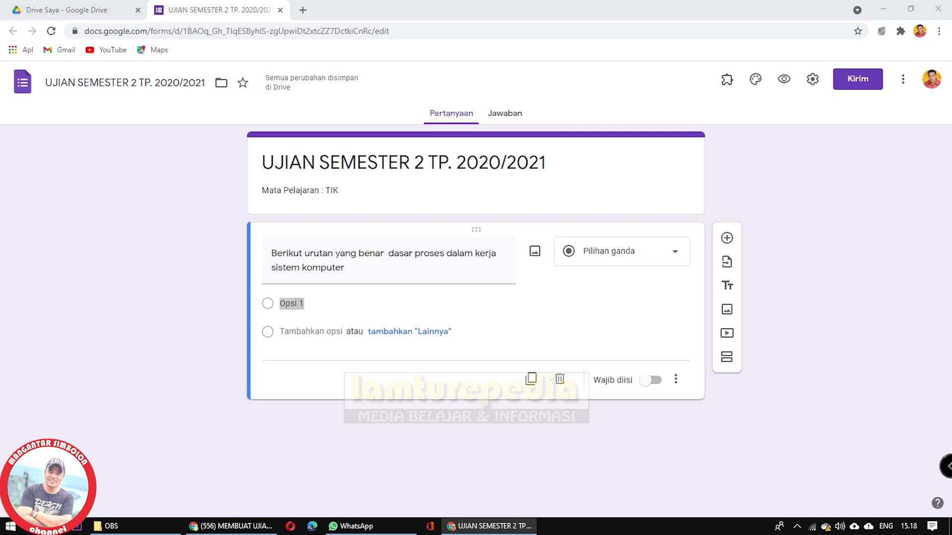
click(335, 306)
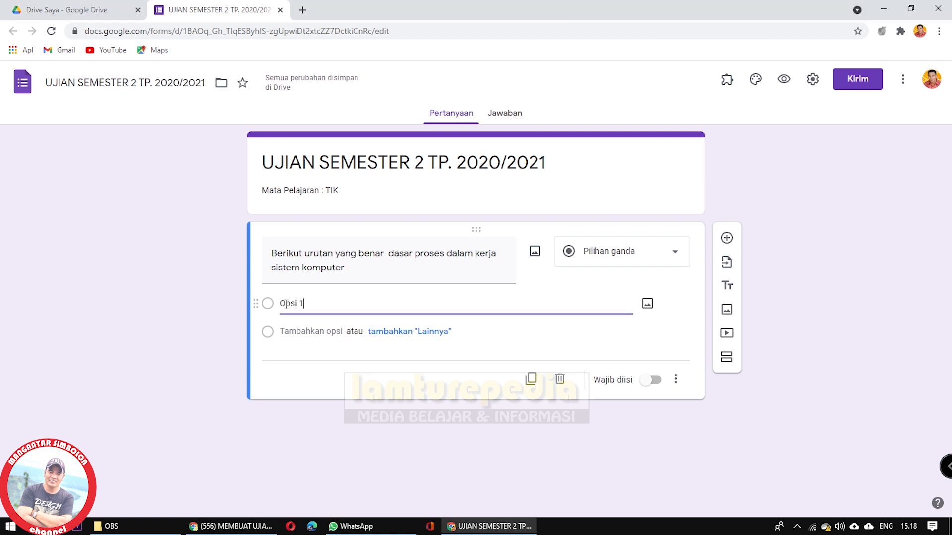
click(270, 307)
text(Input, Output, Processing)
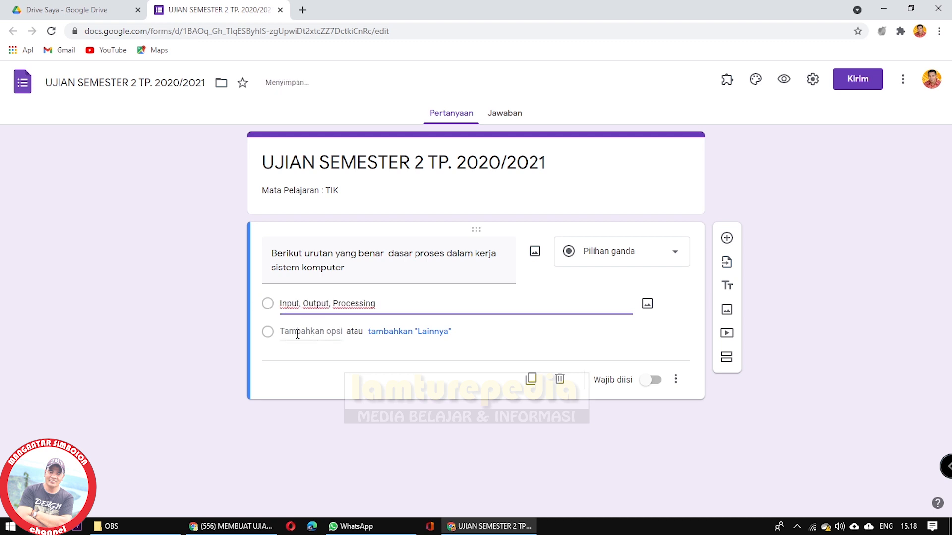
click(297, 332)
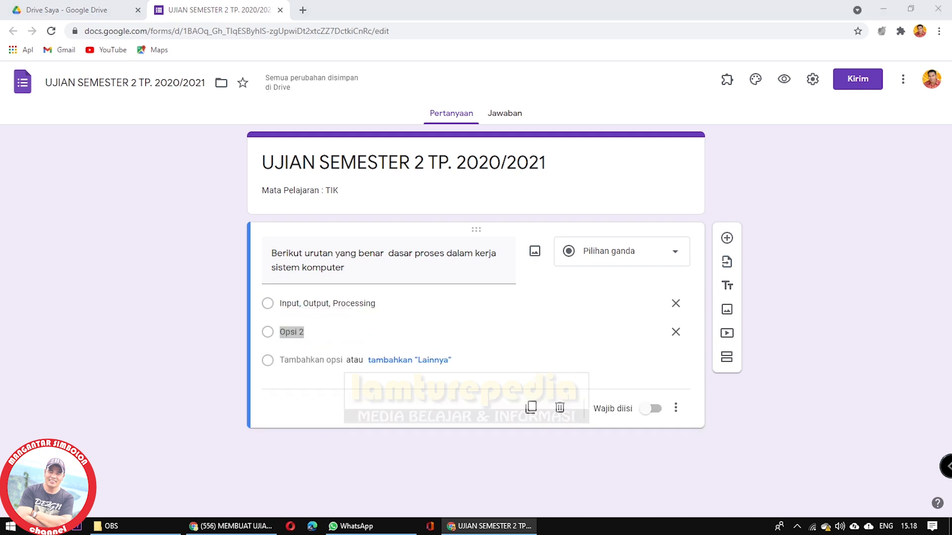
click(319, 332)
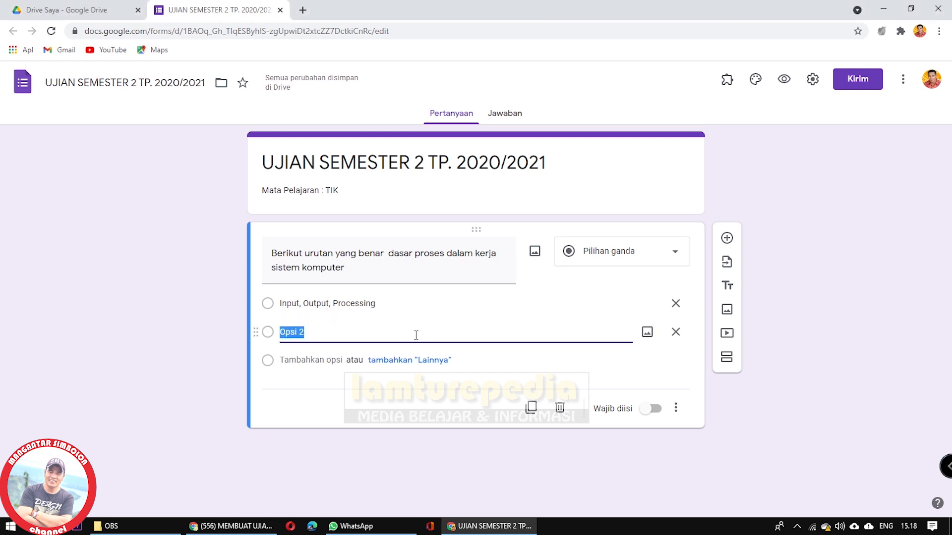
text(Output, processing, Input)
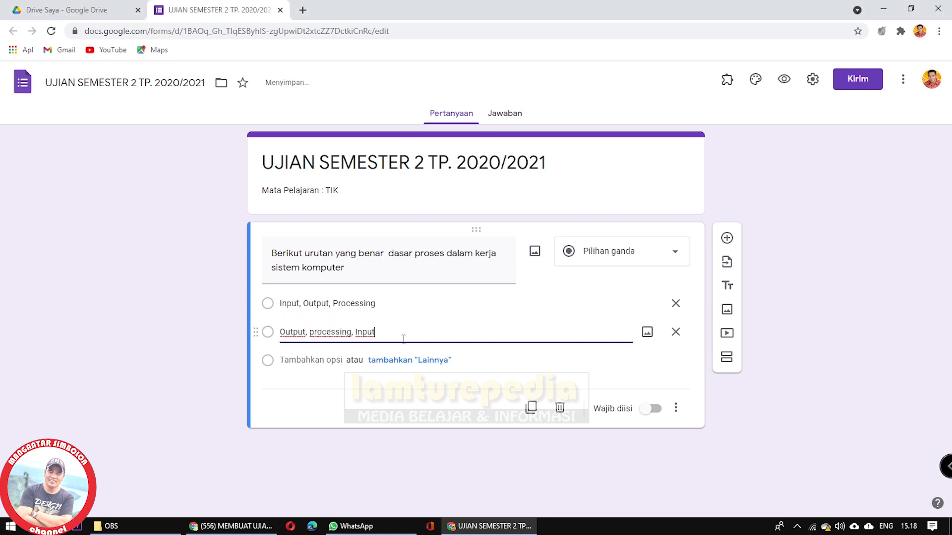
- Add a third answer option, "Input, Processing, Output", to the question
click(299, 359)
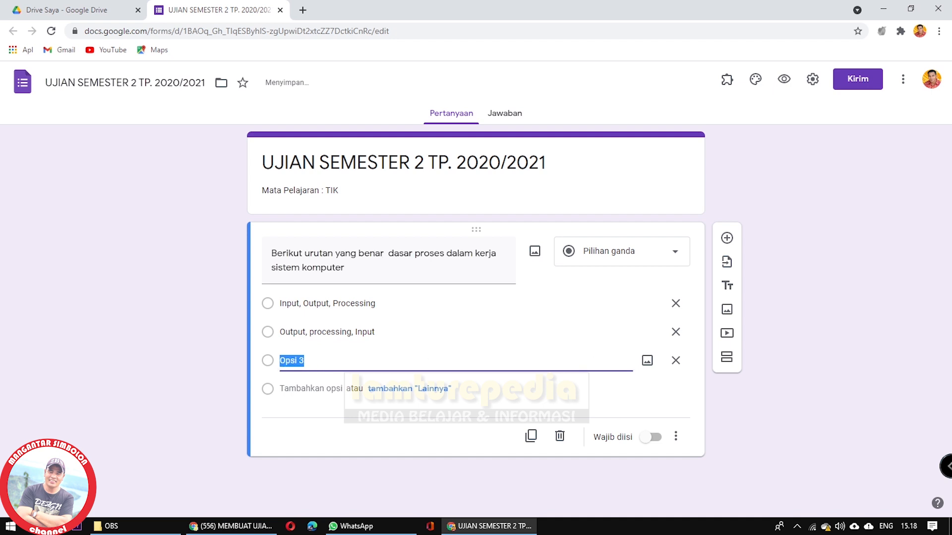
key(alt+Tab)
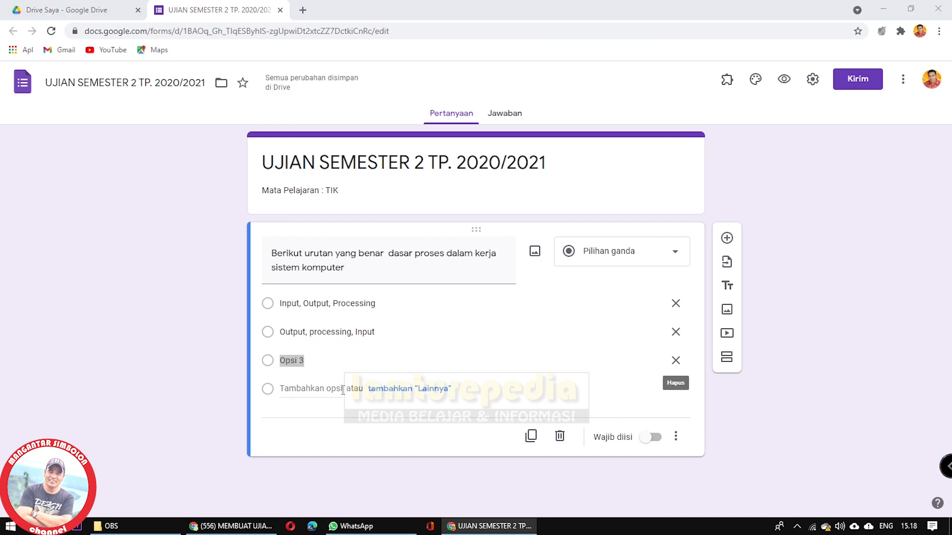
click(311, 361)
drag(311, 361, 294, 361)
click(284, 361)
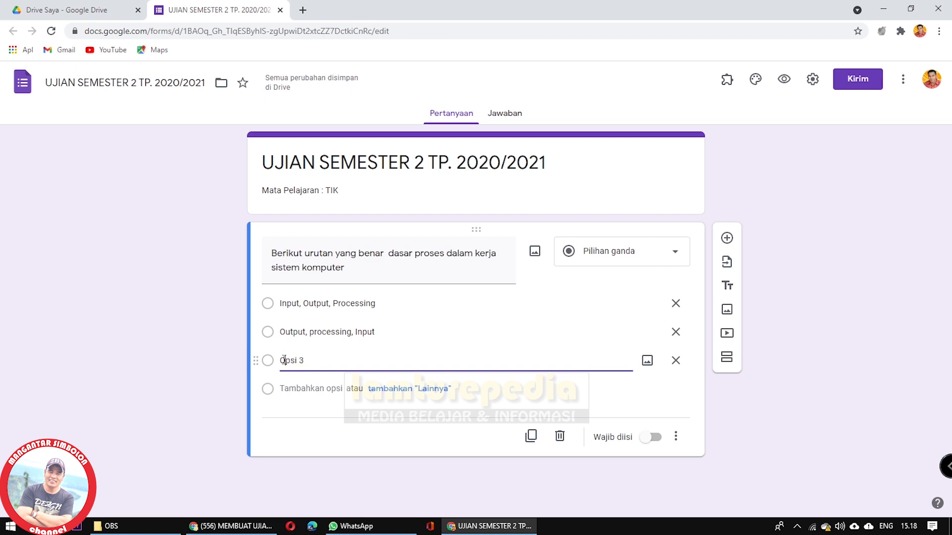
double_click(284, 360)
shift+click(308, 362)
text(Input, Processing, Output)
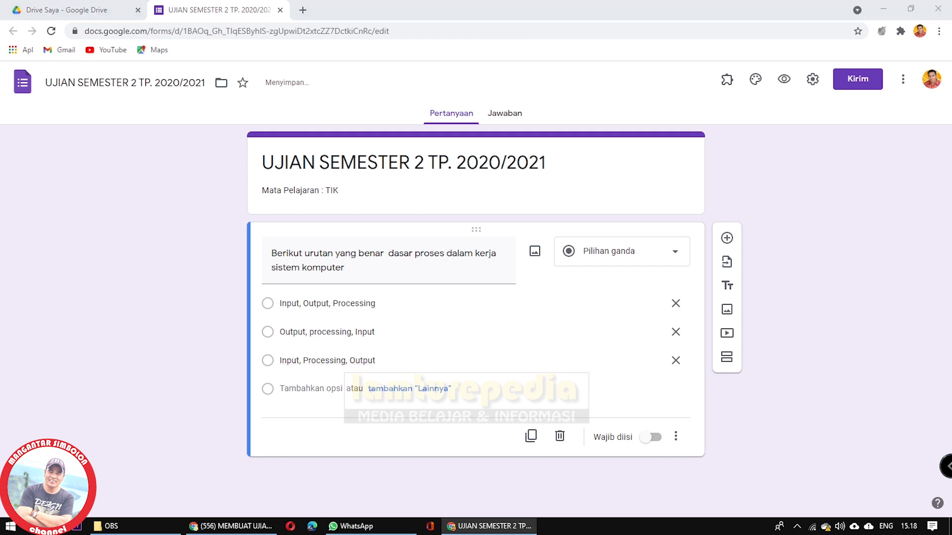
- Add a fourth answer option, "Input, Processing, Input", and mark the question as Wajib diisi
click(300, 388)
text(Input, Processing, Input)
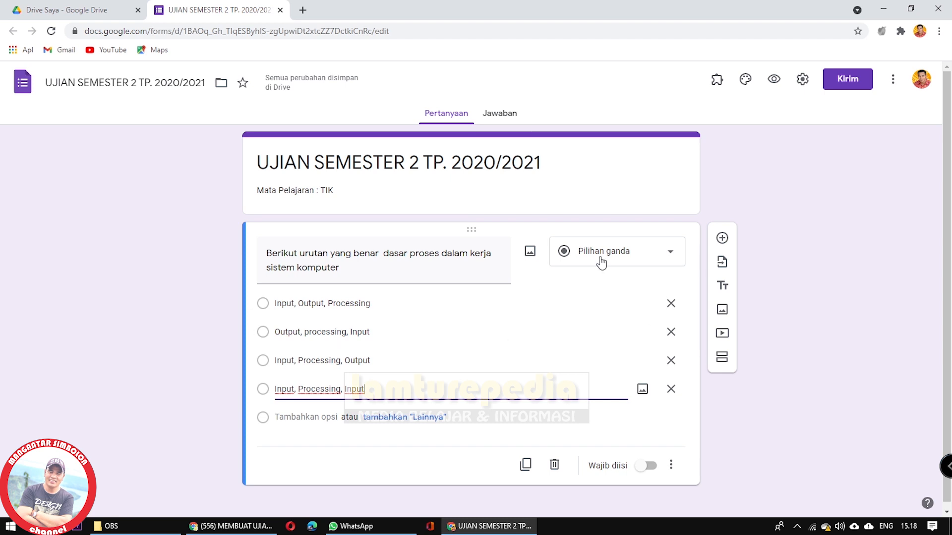
click(380, 474)
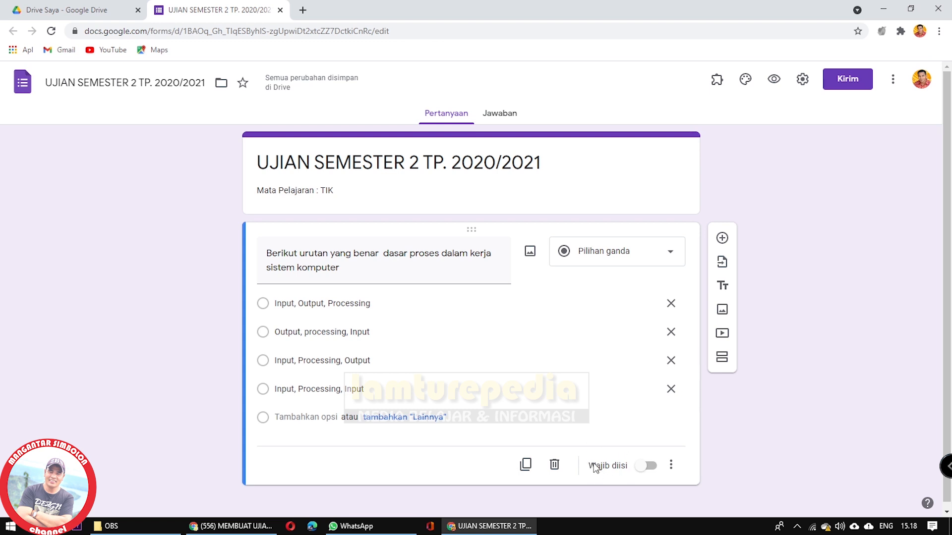
click(650, 467)
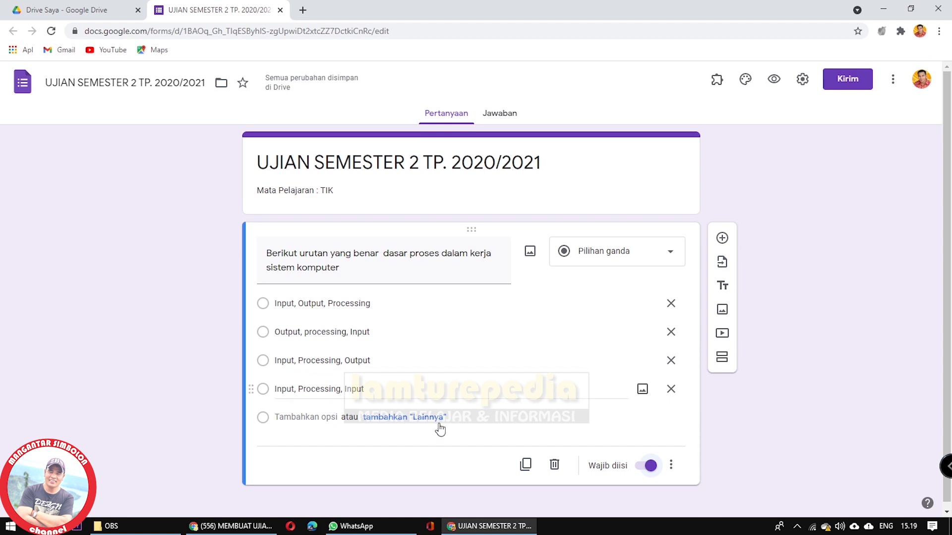
- Show the question's Deskripsi field and fill it with "Pilih salah satu jawaban yang paling benar"
click(672, 466)
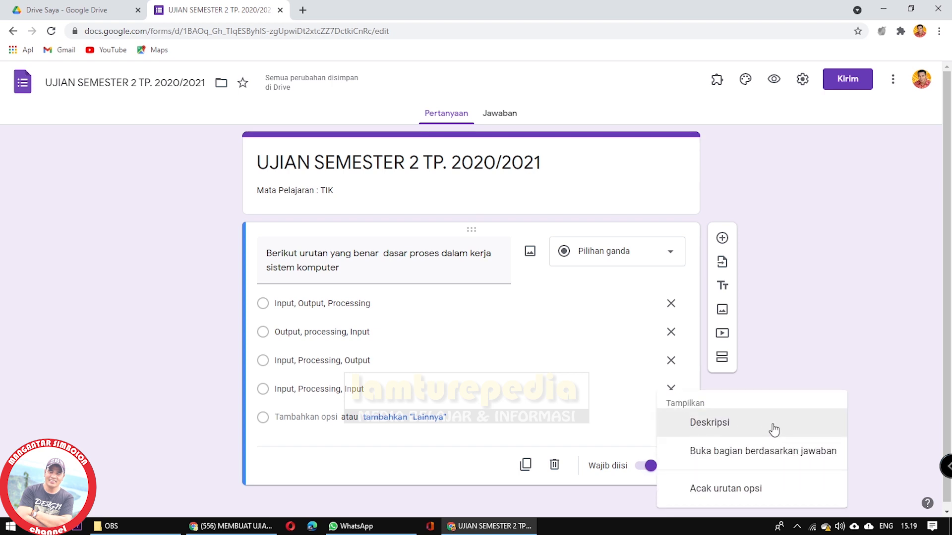
click(689, 424)
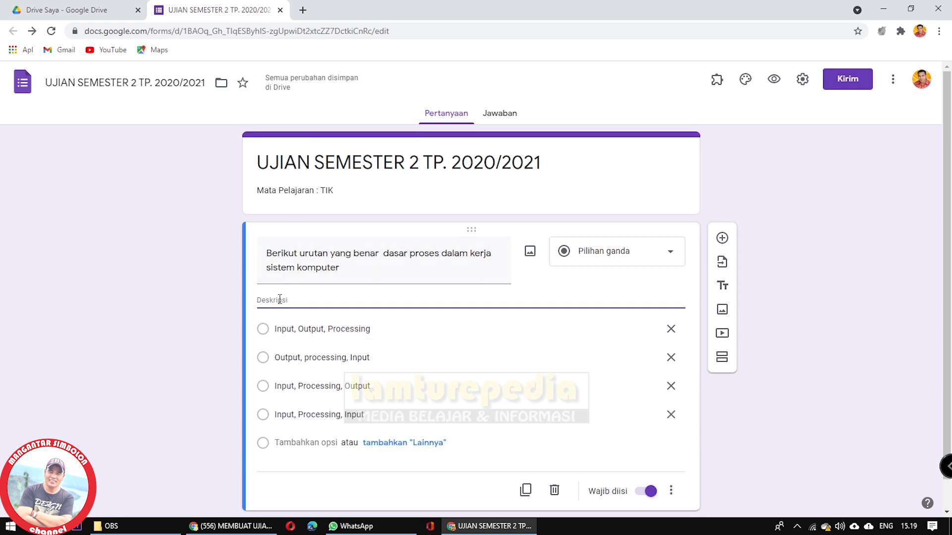
click(671, 491)
click(705, 432)
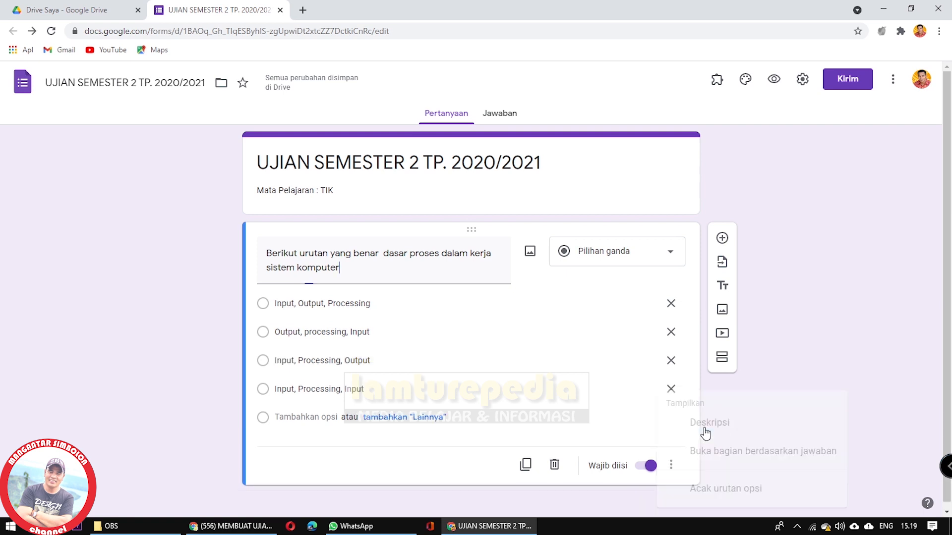
click(671, 465)
click(699, 422)
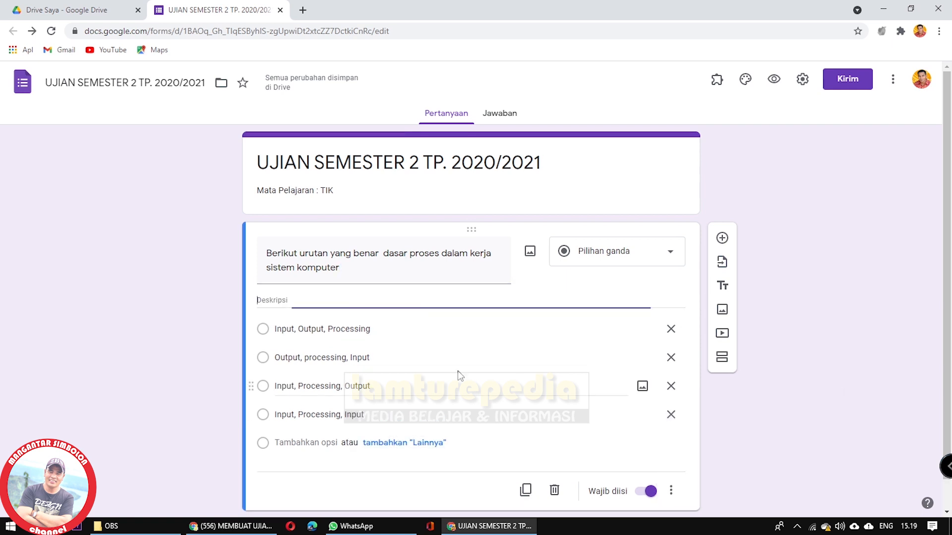
text(Pi)
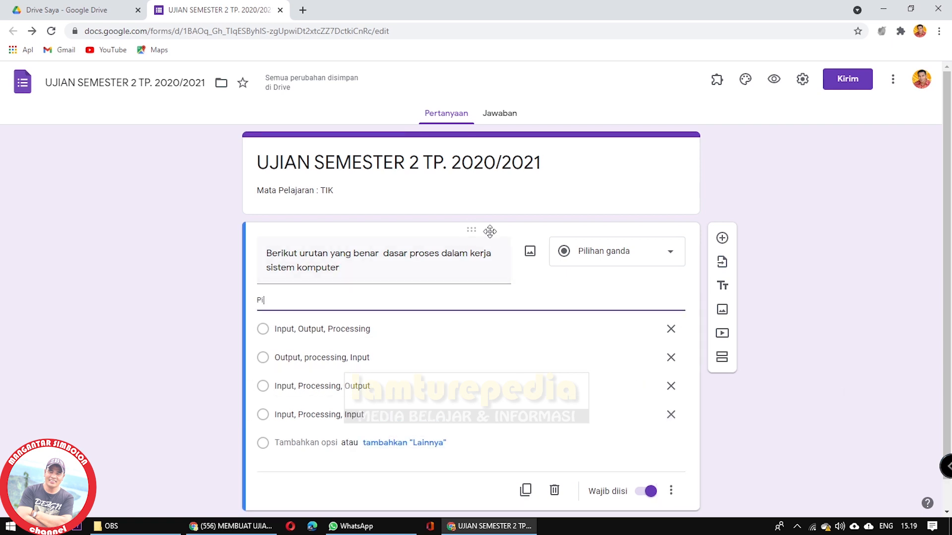
text(lih )
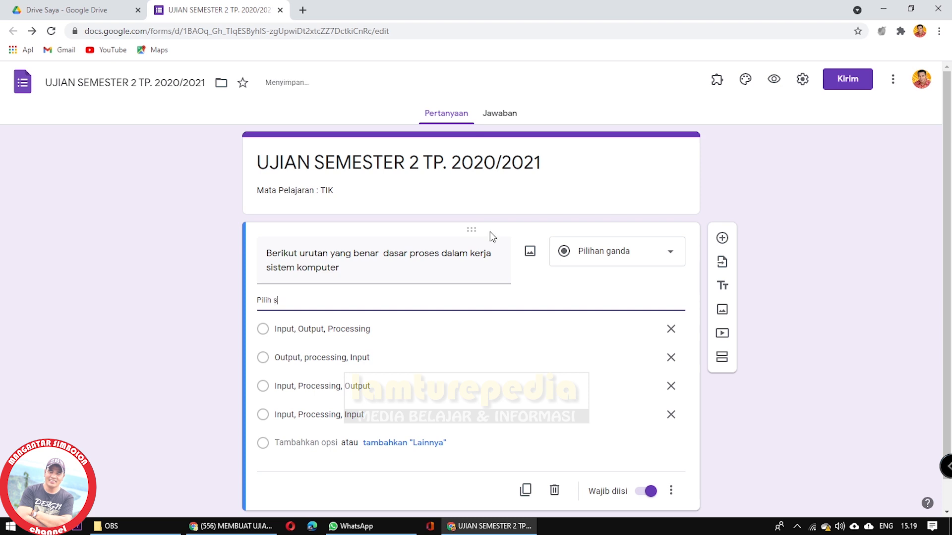
text(salah sat)
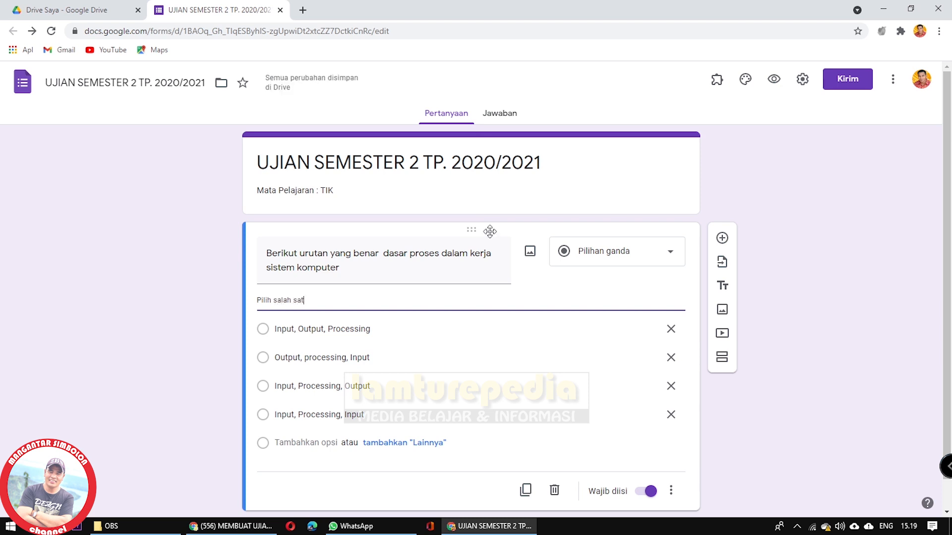
text(u j)
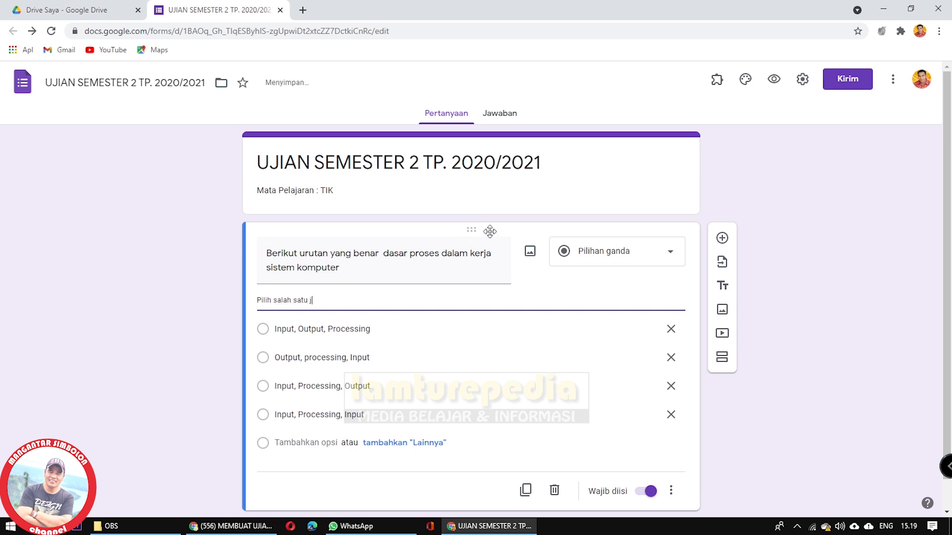
text(awaban yang paling benar)
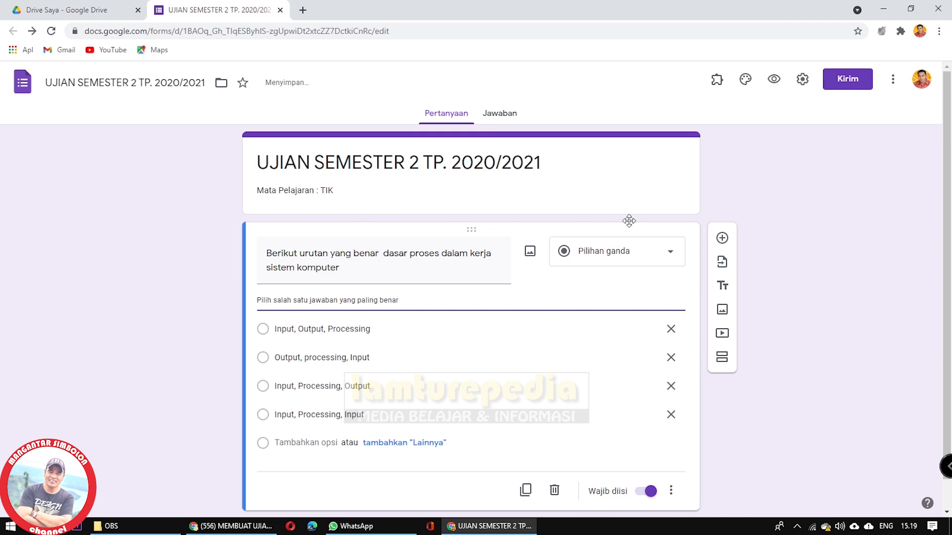
click(611, 194)
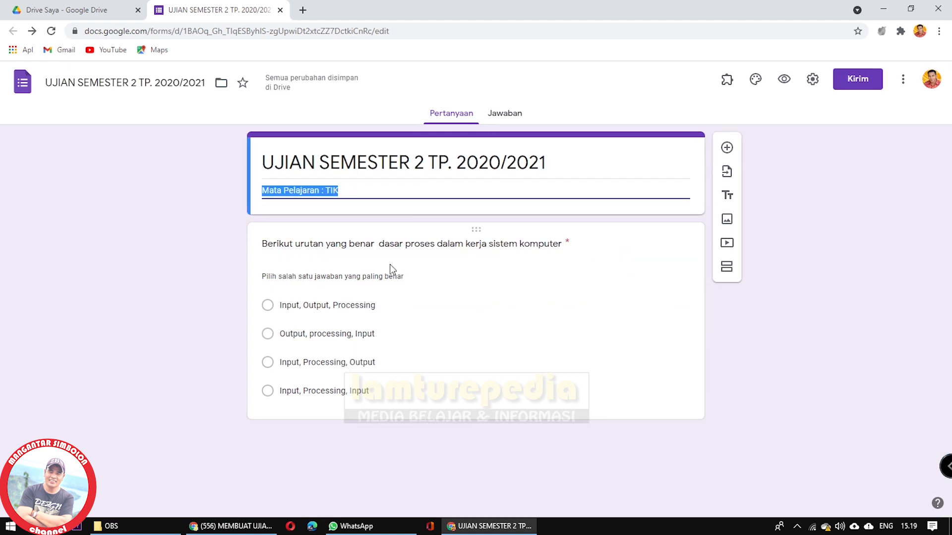
- Clear the multiple-choice question's description text and hide its Deskripsi field
click(347, 213)
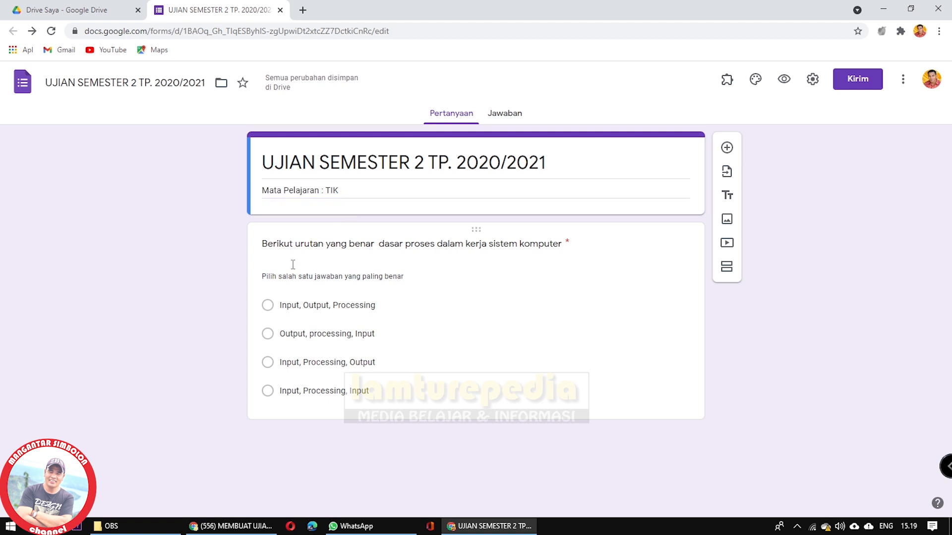
click(323, 276)
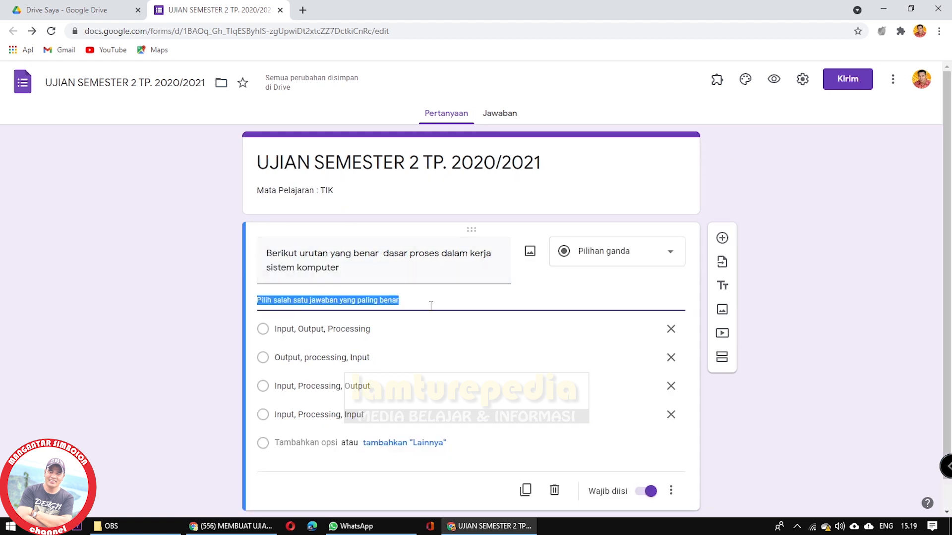
key(BackSpace)
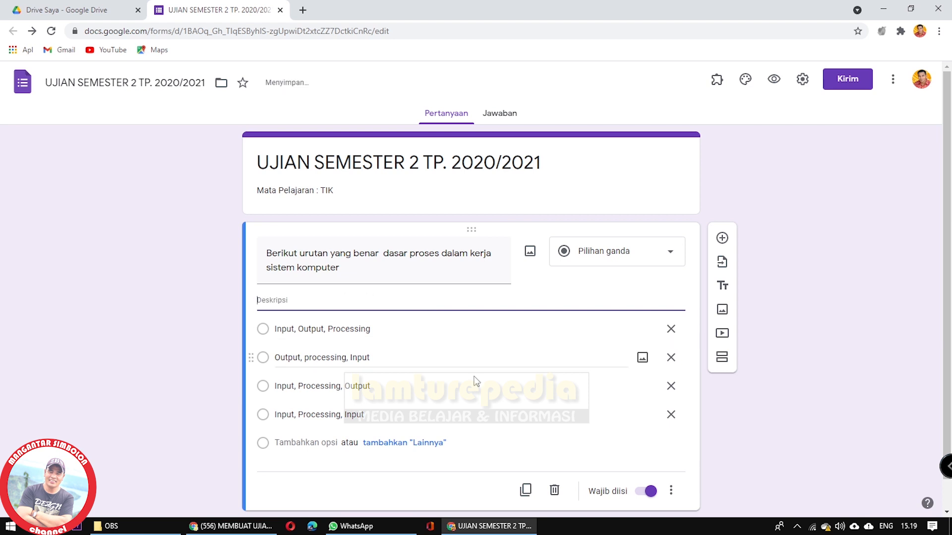
click(671, 491)
click(664, 425)
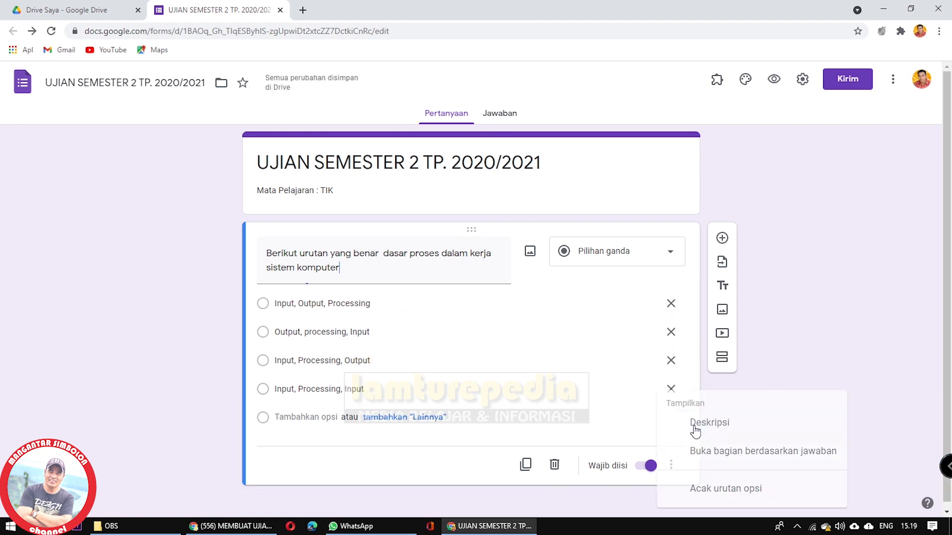
- Add a new section between the form header and the question, and title it "Pilihan Ganda"
click(364, 189)
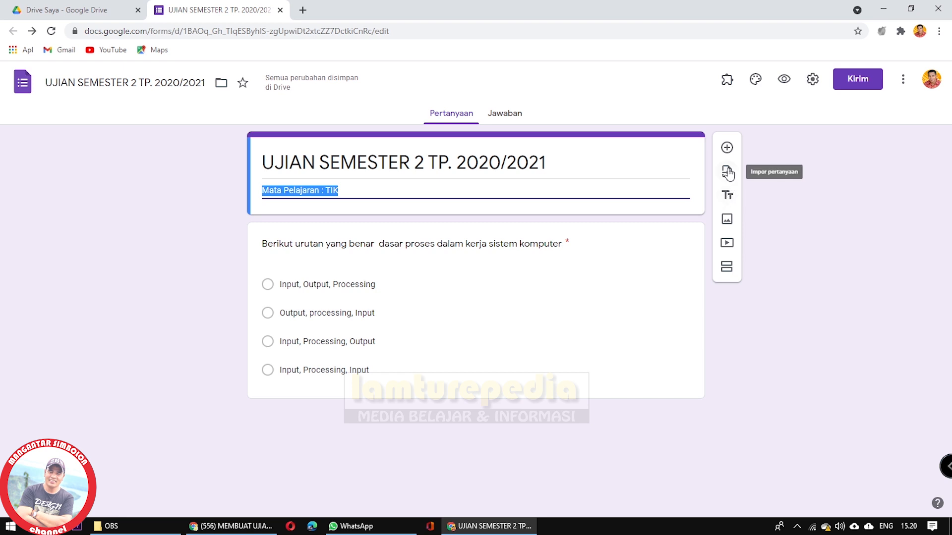
click(727, 271)
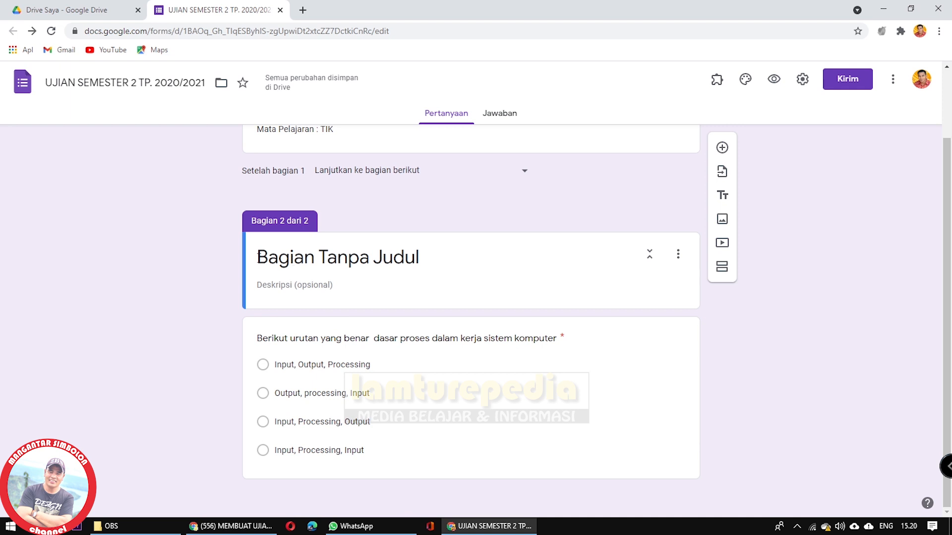
drag(258, 256, 446, 237)
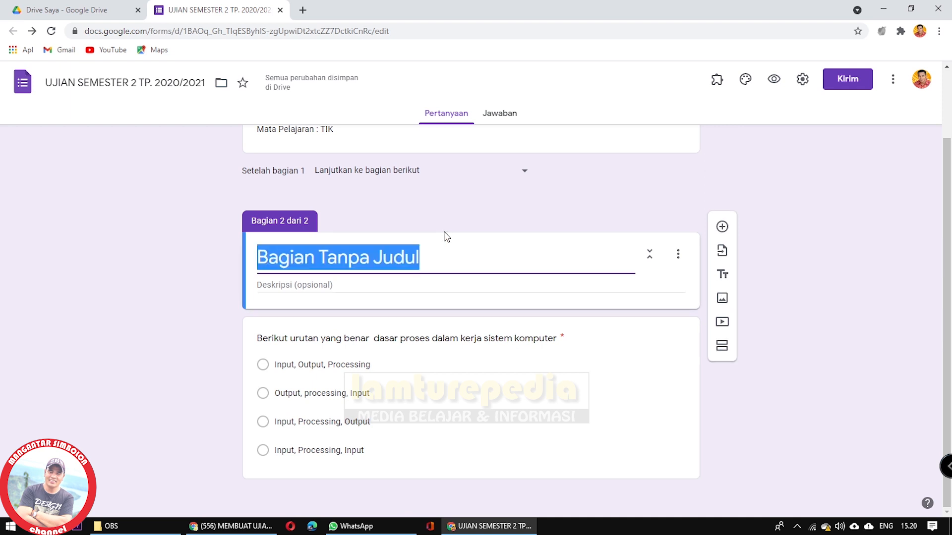
text(Pi)
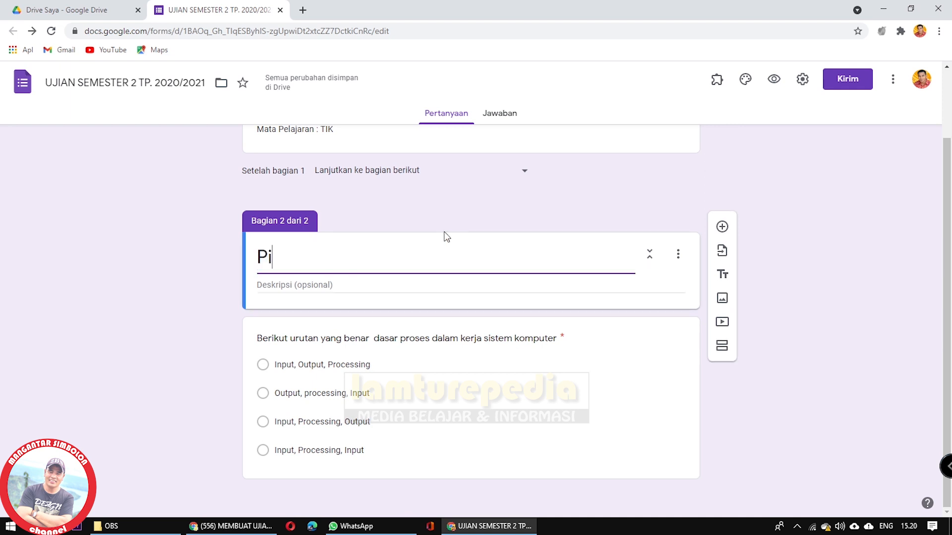
text(lihan Ganda)
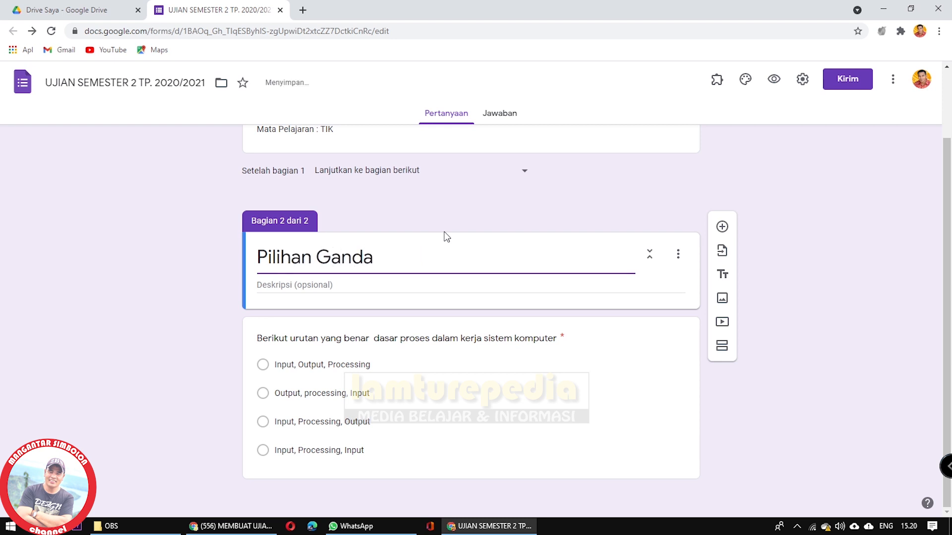
- Fill the Pilihan Ganda section's description with "Pilih salah satu Jawaban yang paling benar"
click(310, 287)
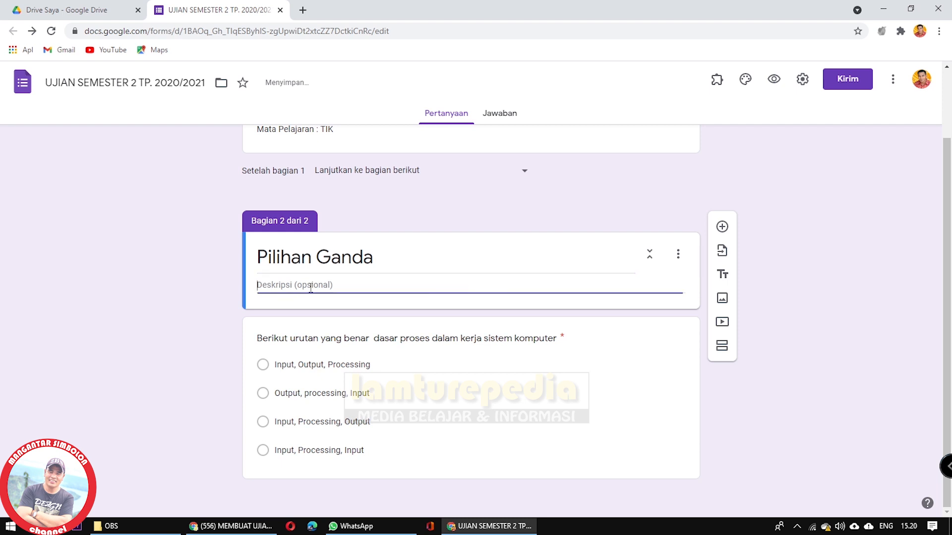
text(Pilih)
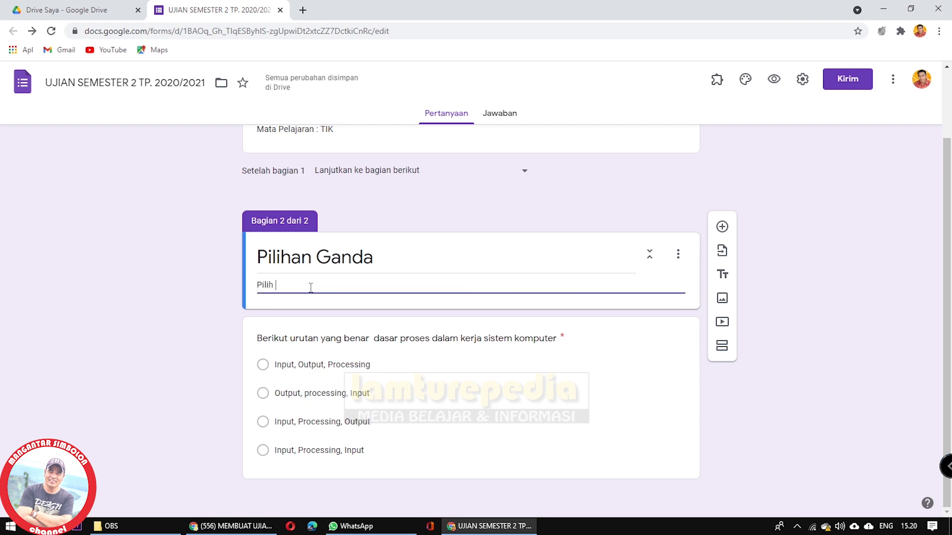
text( salah satu Jawaban )
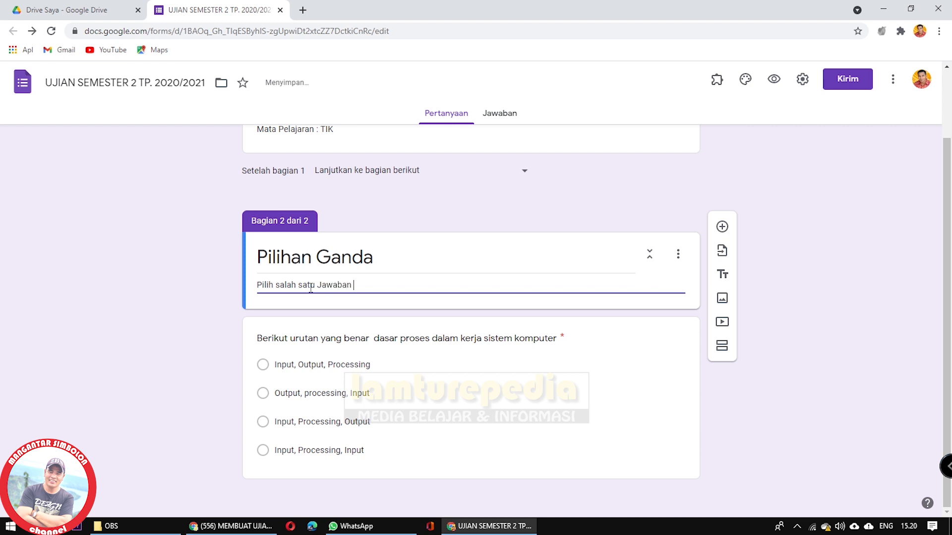
text(yang palin)
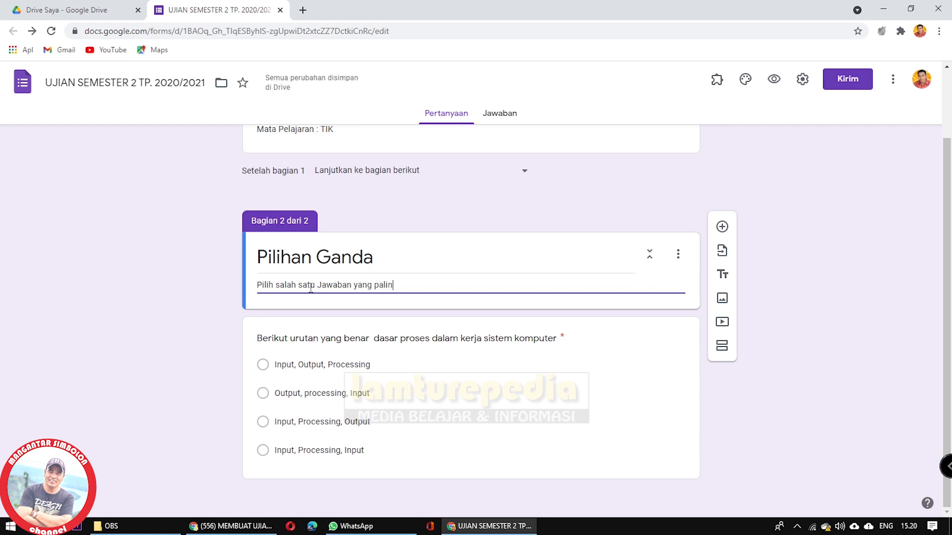
text(g benar)
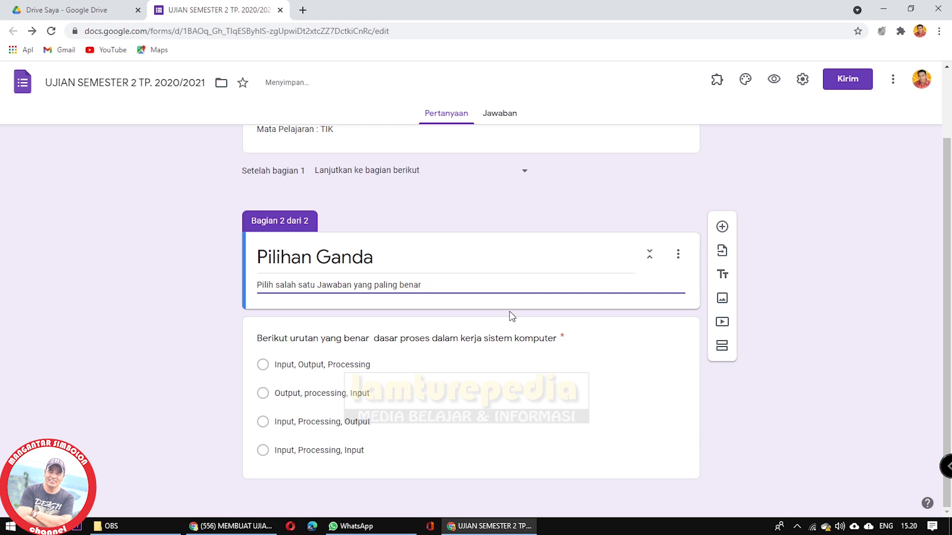
click(679, 254)
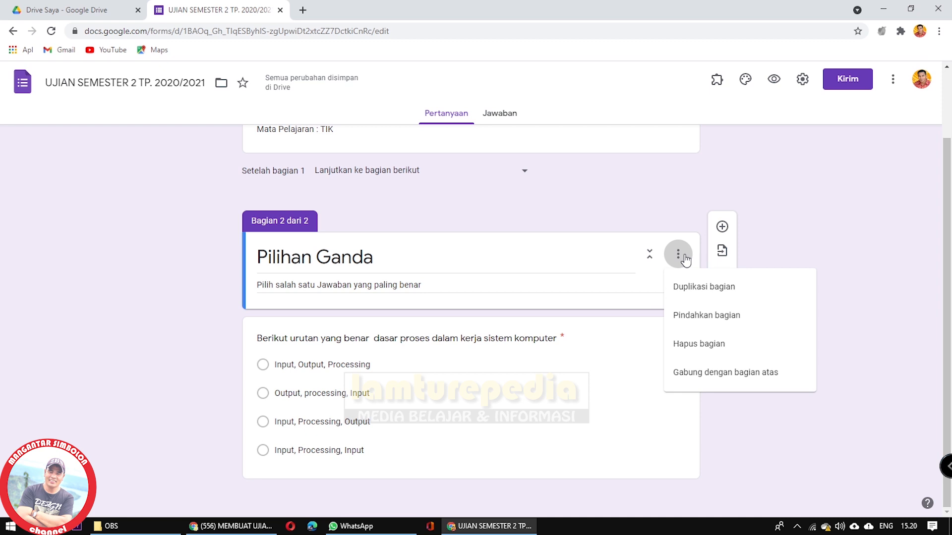
click(511, 303)
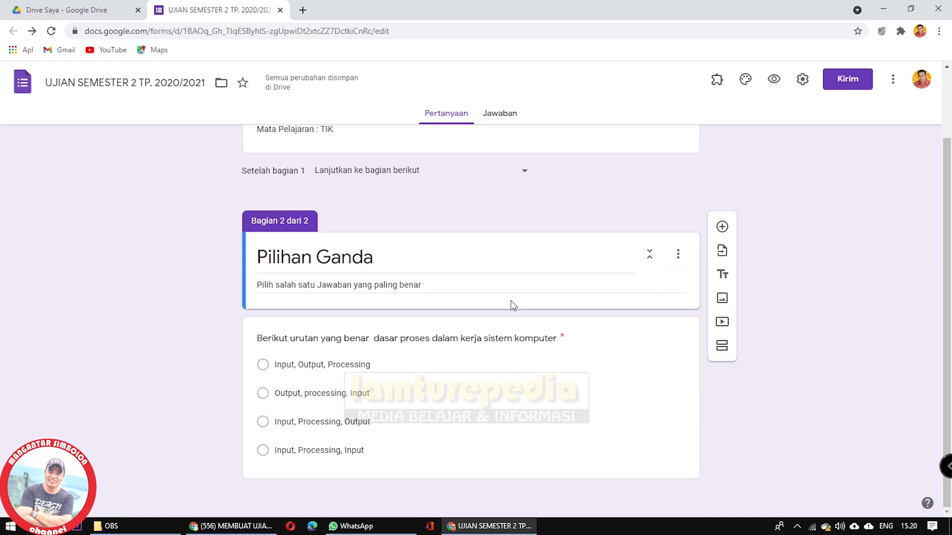
- Try the Acak urutan opsi setting on the question's answer options and switch it back off
click(299, 353)
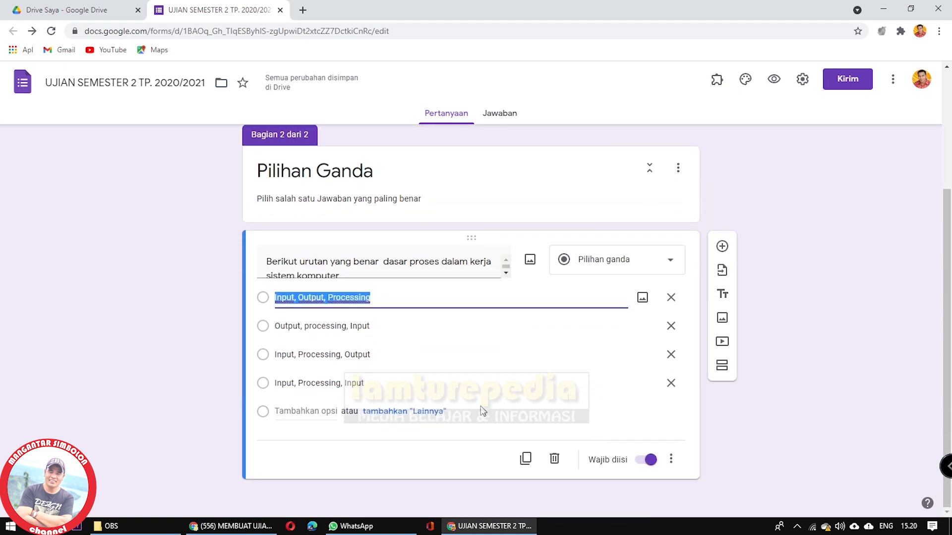
click(354, 469)
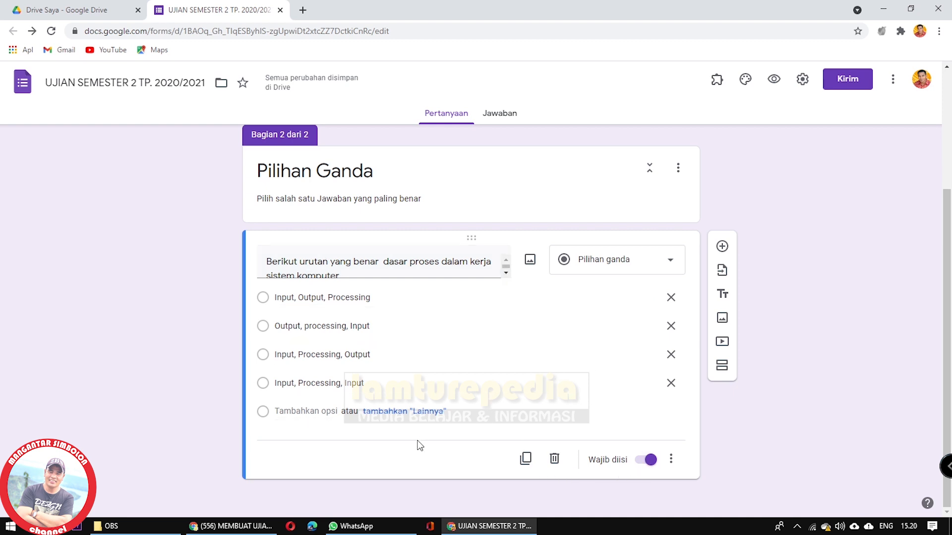
click(670, 459)
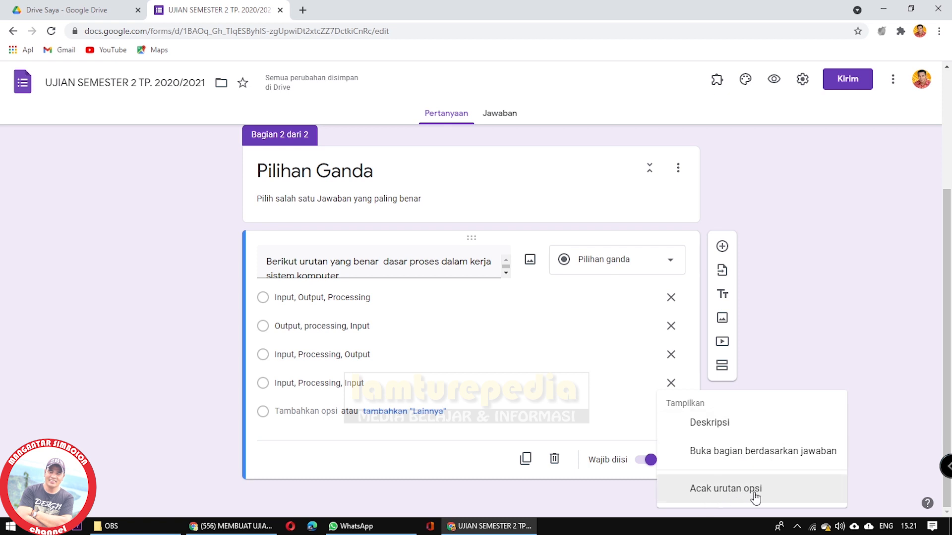
click(719, 490)
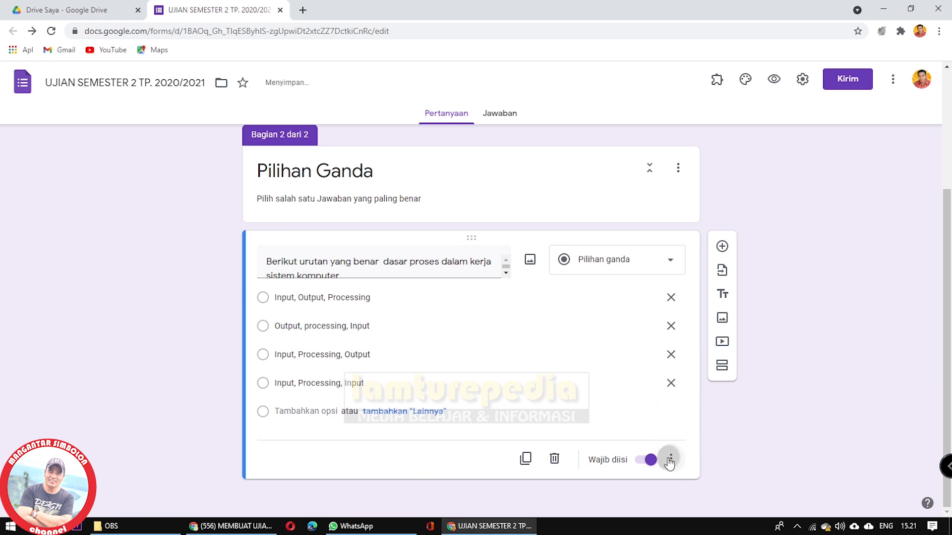
click(671, 459)
click(706, 497)
click(671, 460)
click(704, 491)
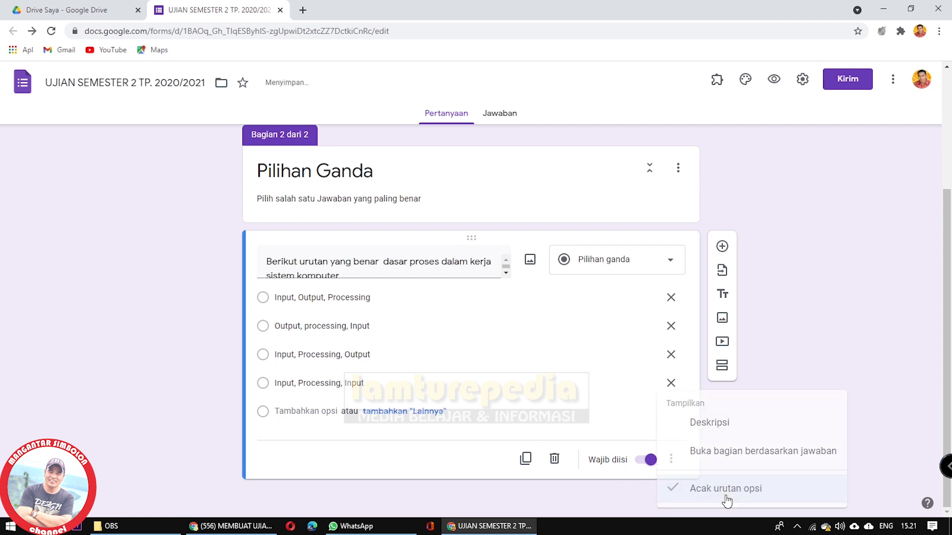
click(672, 461)
click(719, 489)
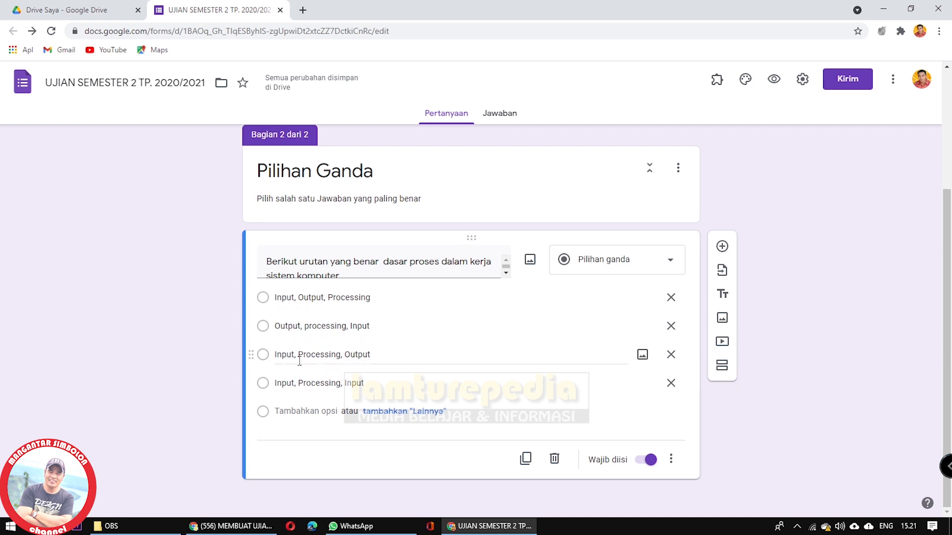
click(670, 459)
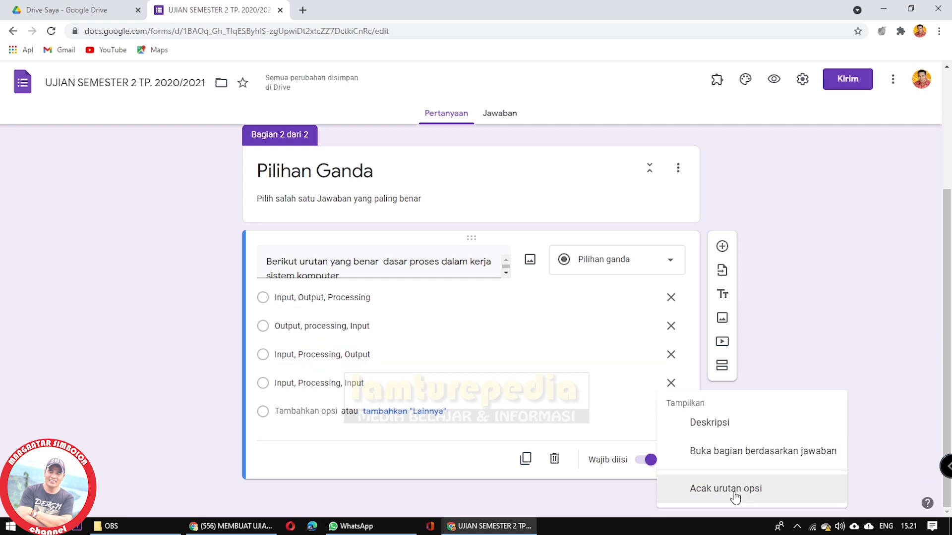
click(440, 460)
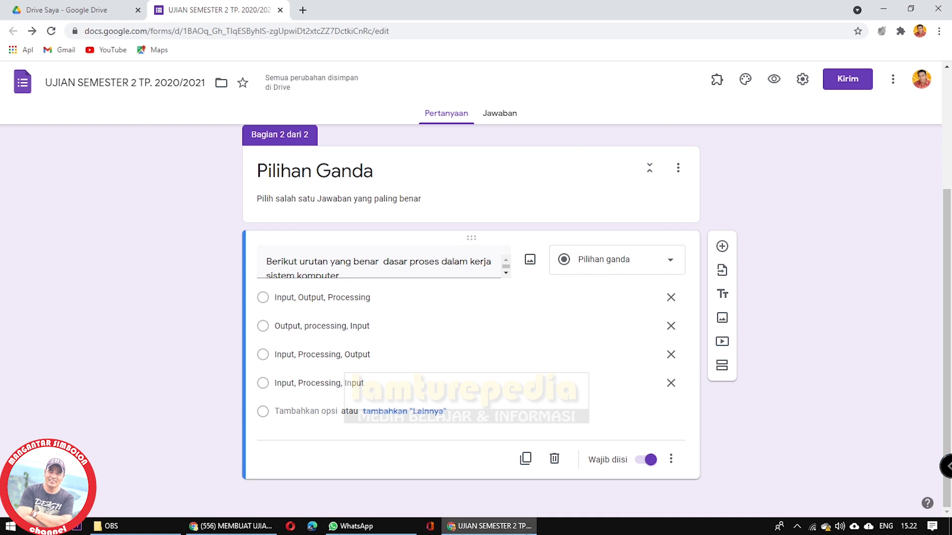
- Turn the form into a quiz with Jadikan ini sebagai kuis in the form settings and save
click(801, 82)
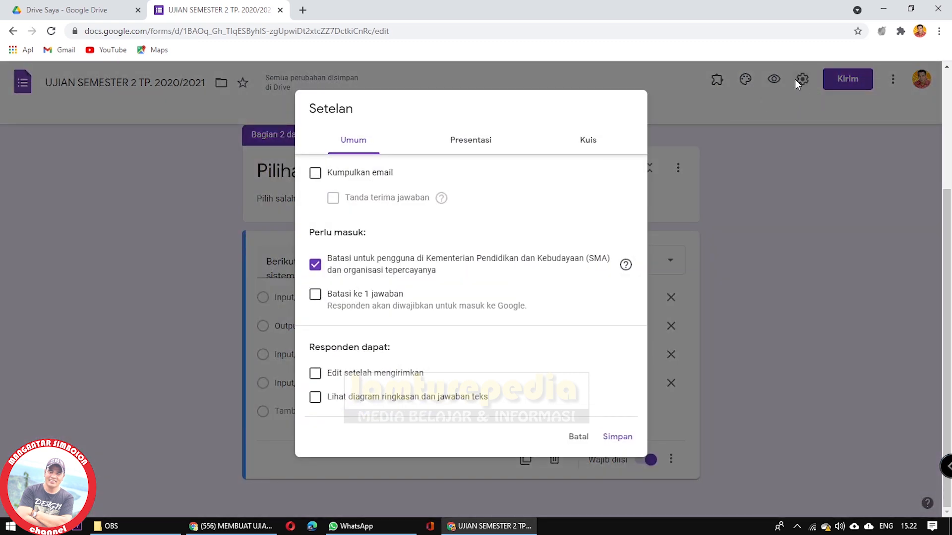
click(798, 167)
click(802, 82)
click(588, 140)
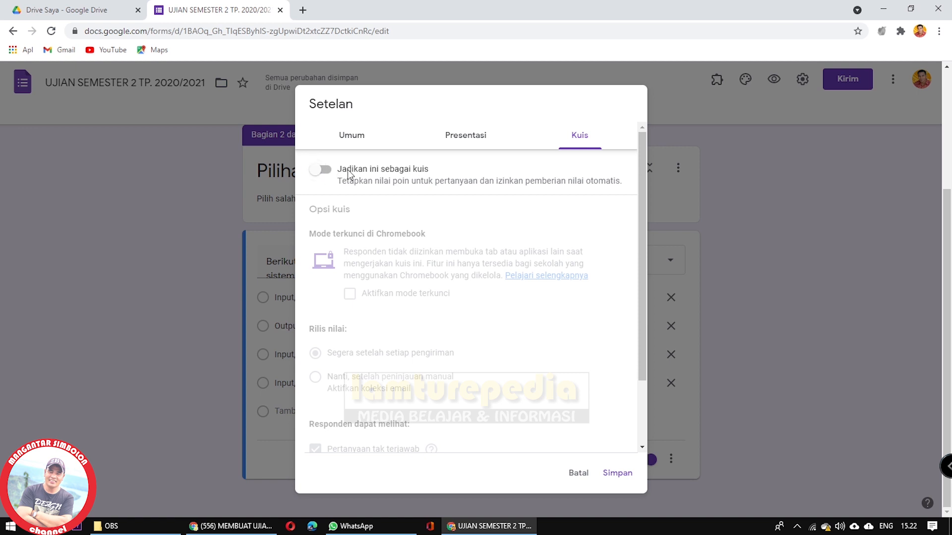
click(321, 169)
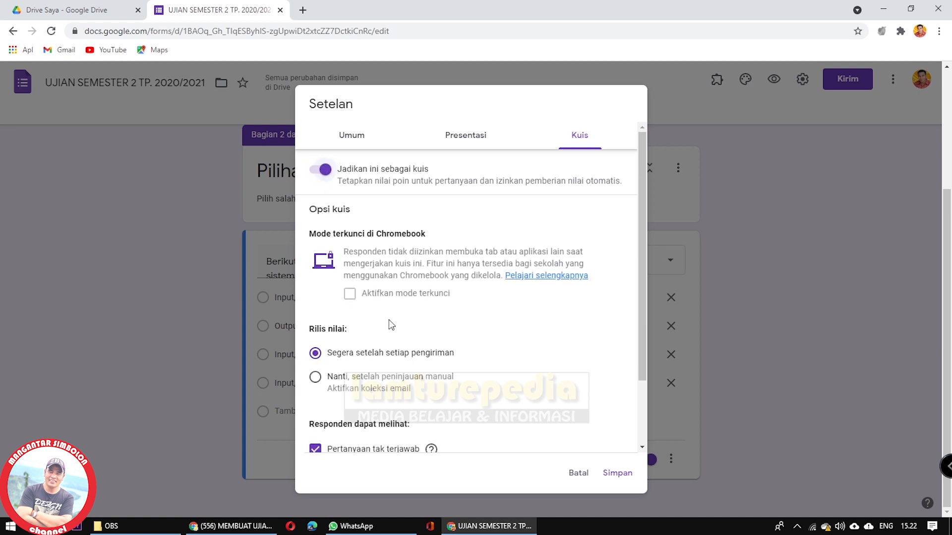
scroll(385, 321, down, 2)
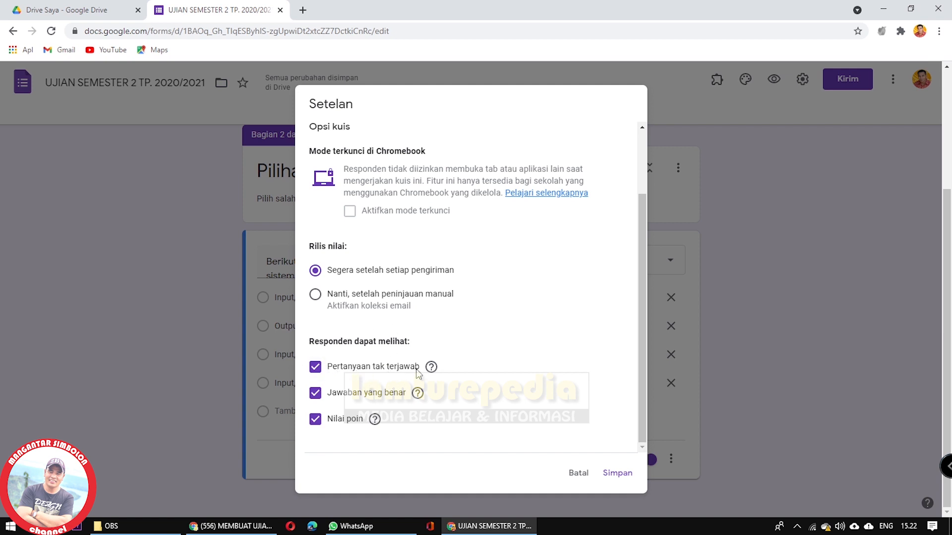
click(316, 369)
click(316, 369)
click(614, 473)
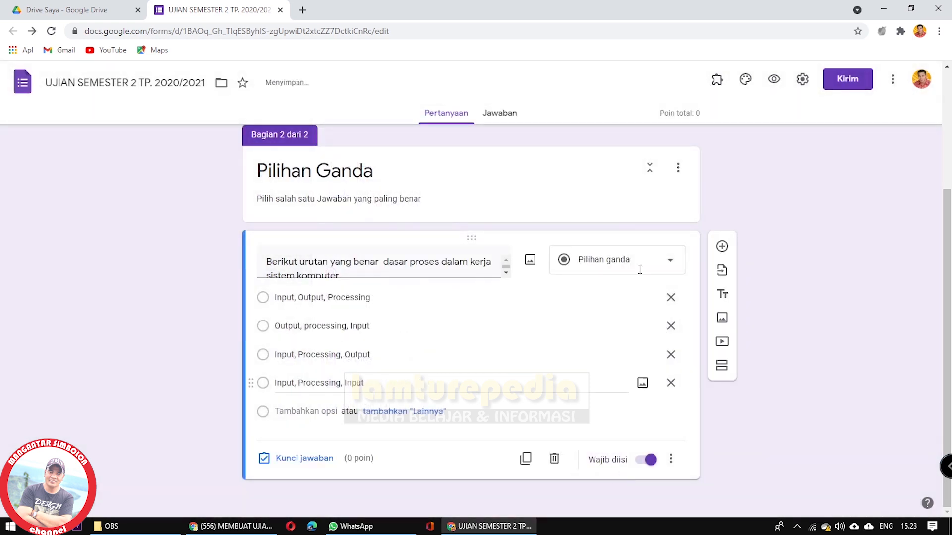
- In the presentation settings, enable Tampilkan status progres and disable Tampilkan link untuk menyerahkan jawaban lain, keeping Acak urutan pertanyaan off
click(803, 79)
click(479, 147)
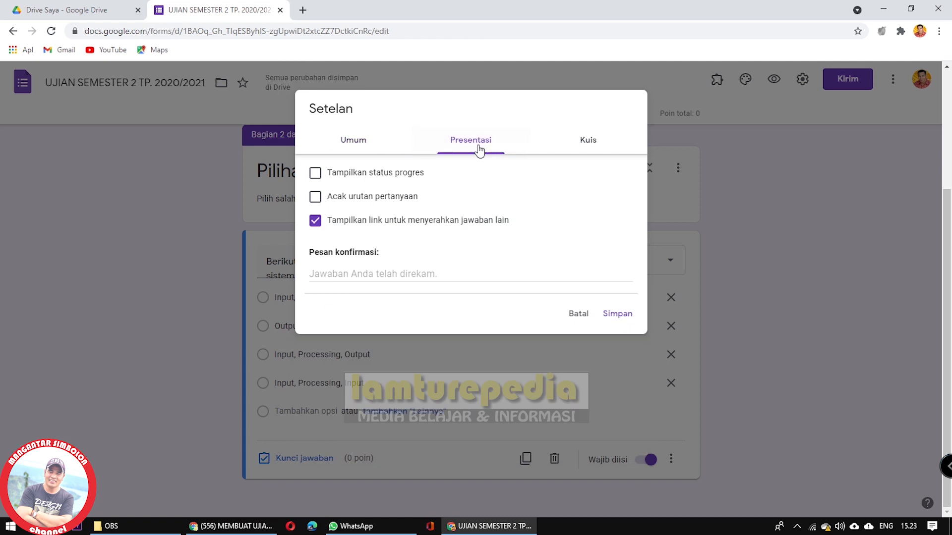
click(315, 174)
click(317, 199)
click(319, 201)
click(316, 198)
click(316, 198)
click(316, 222)
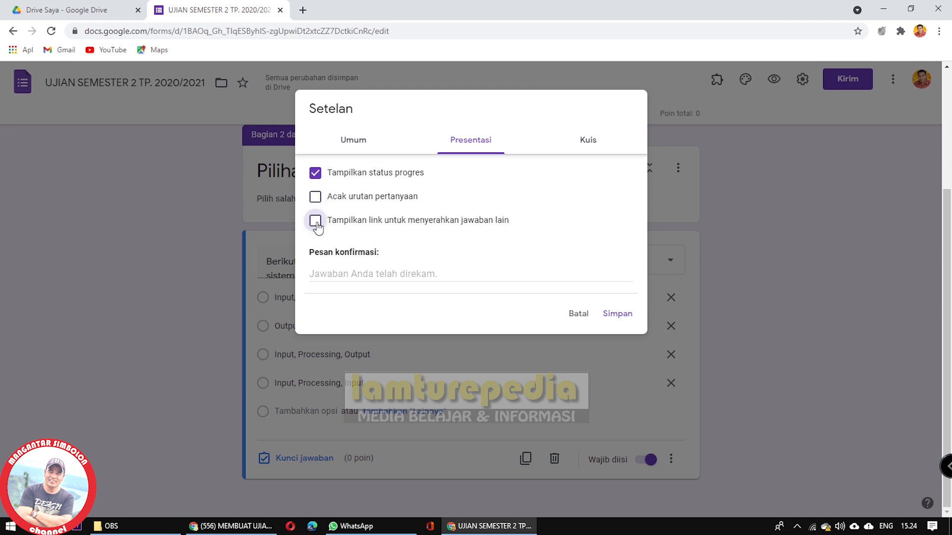
- Set the confirmation message to "Terimakasih, Anda sudah mengikuti ujian" and save the settings
click(341, 277)
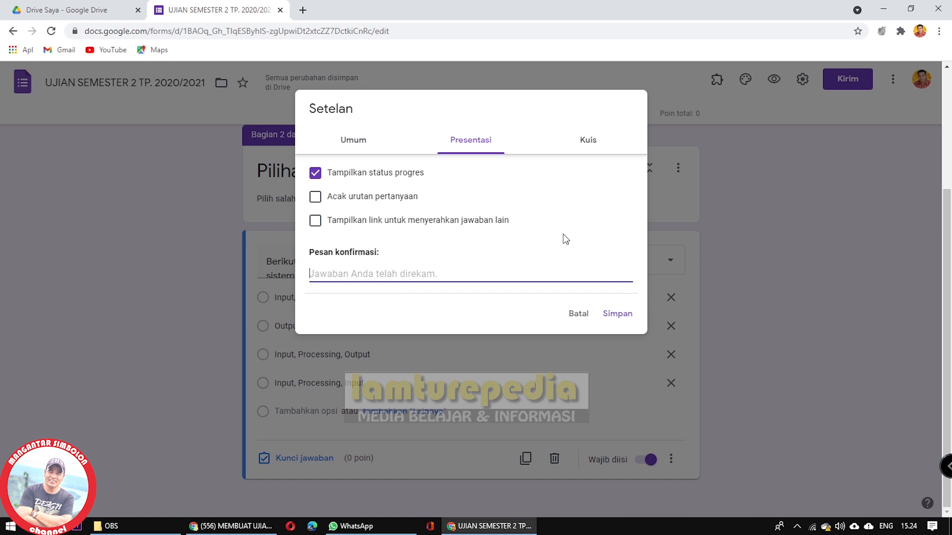
text(Terimak)
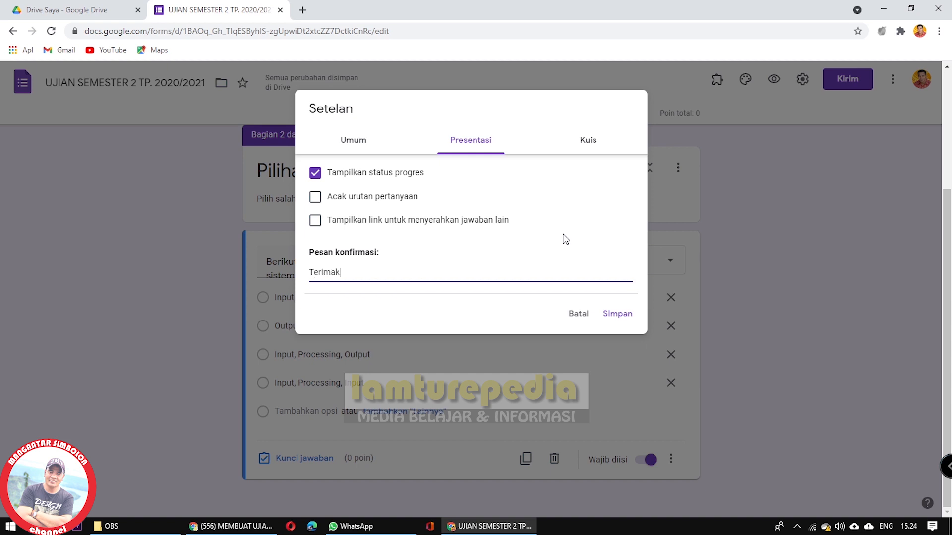
text(asih, Anda sudah mengi)
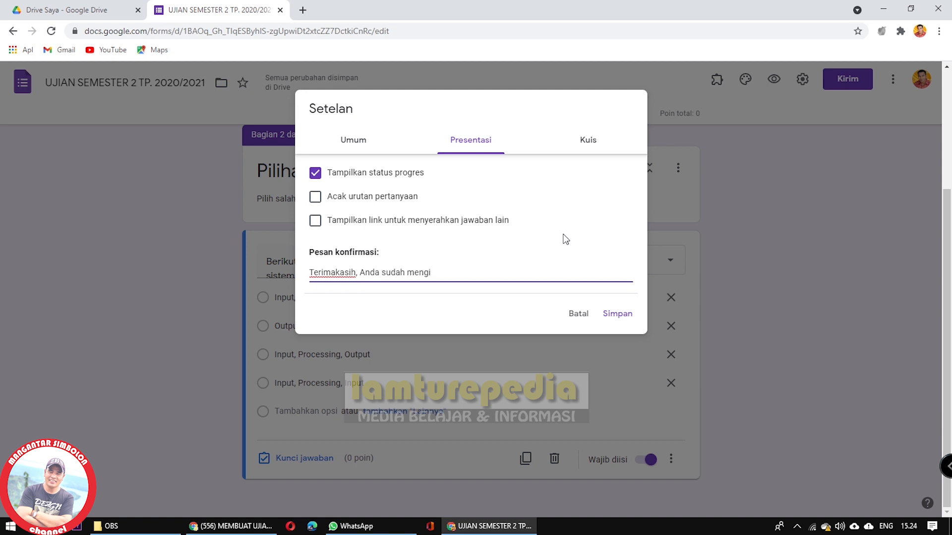
text(kuti ujian)
click(611, 318)
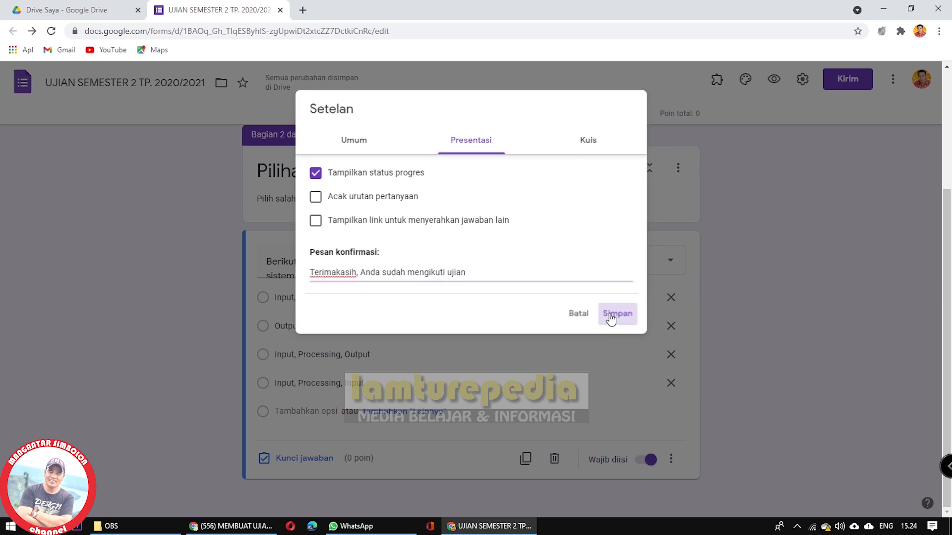
- In the general form settings, enable Kumpulkan email and Tanda terima jawaban, with receipts sent Selalu
click(801, 81)
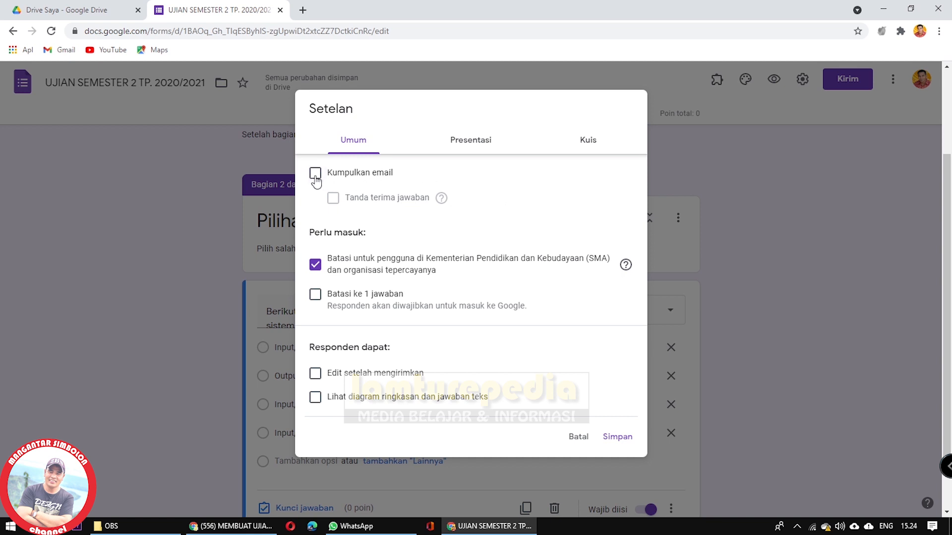
click(315, 173)
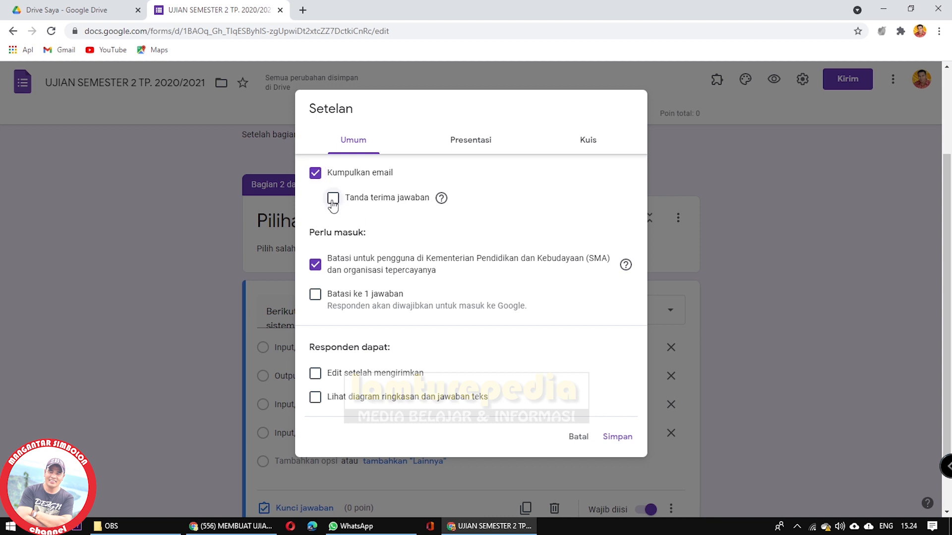
click(332, 199)
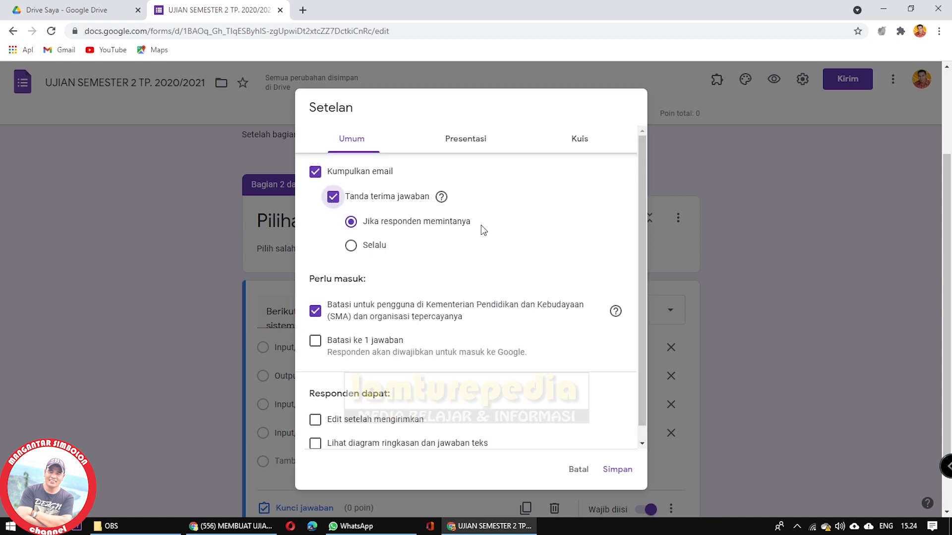
click(351, 245)
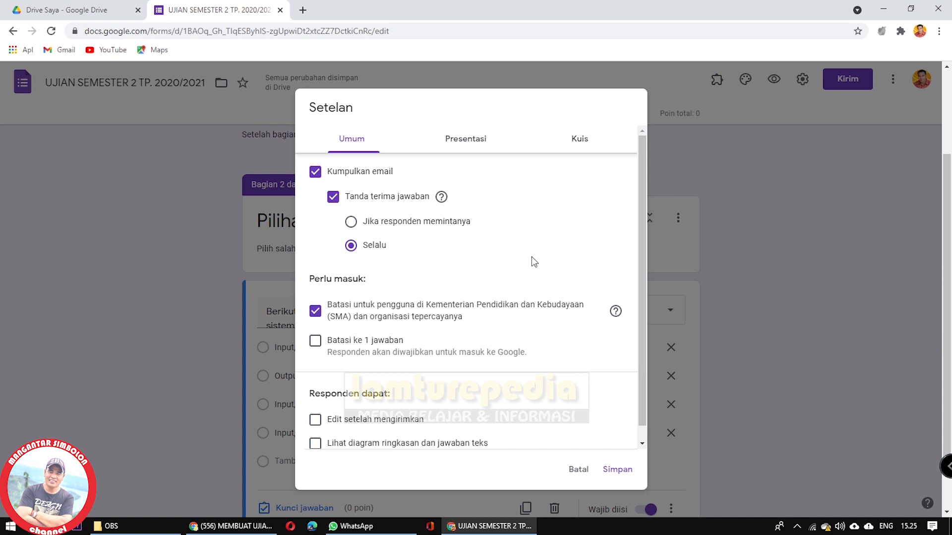
- Toggle the Kementerian Pendidikan dan Kebudayaan (SMA) user restriction off and back on, and enable Batasi ke 1 jawaban
scroll(533, 262, down, 1)
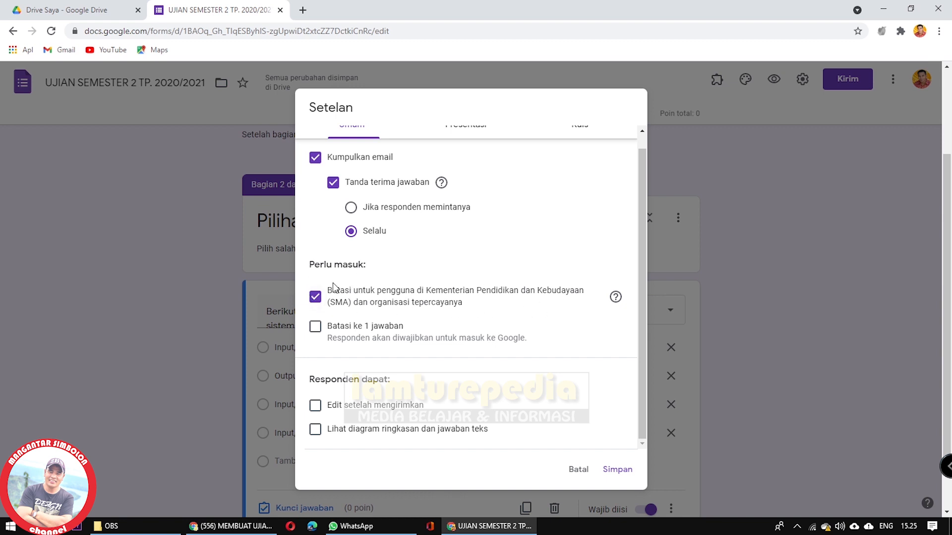
click(315, 298)
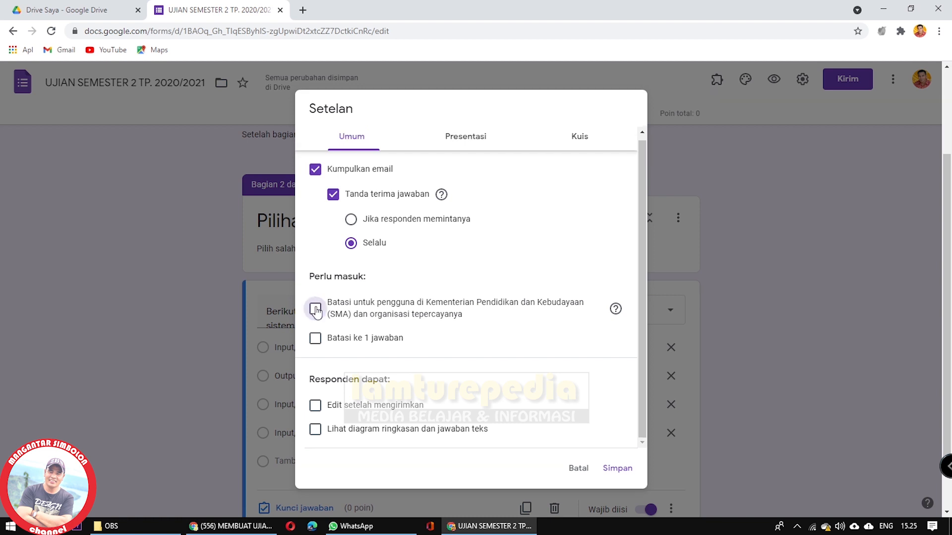
click(316, 309)
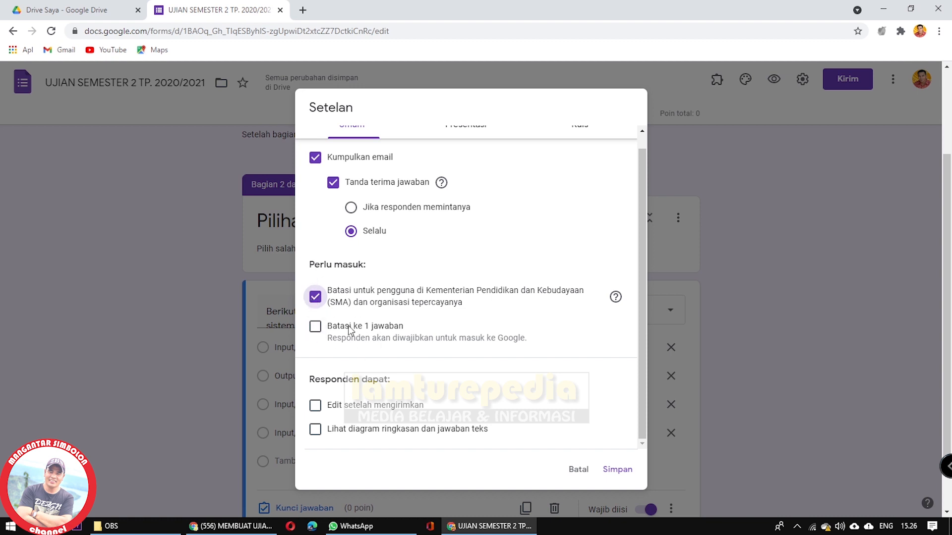
click(316, 326)
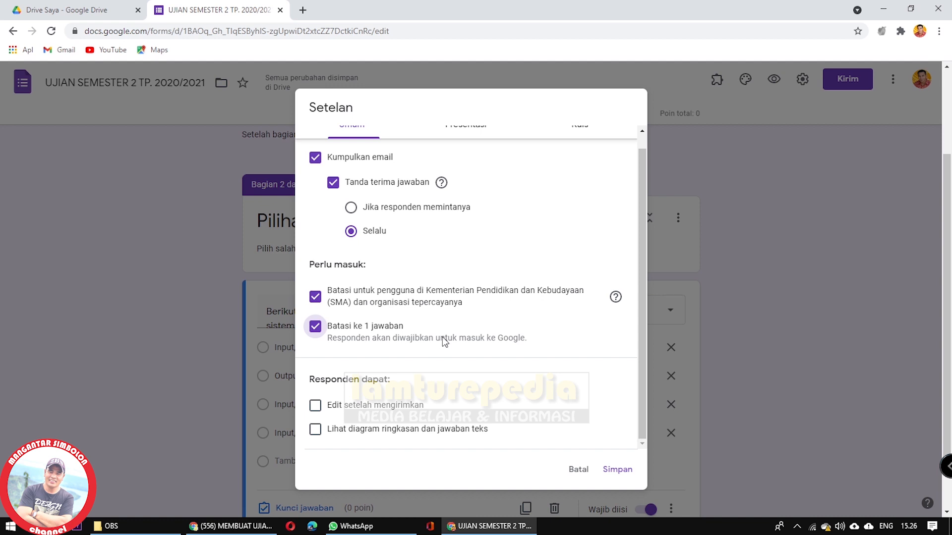
- Leave Edit setelah mengirimkan off, enable Lihat diagram ringkasan dan jawaban teks for respondents, and save the settings
scroll(452, 355, down, 1)
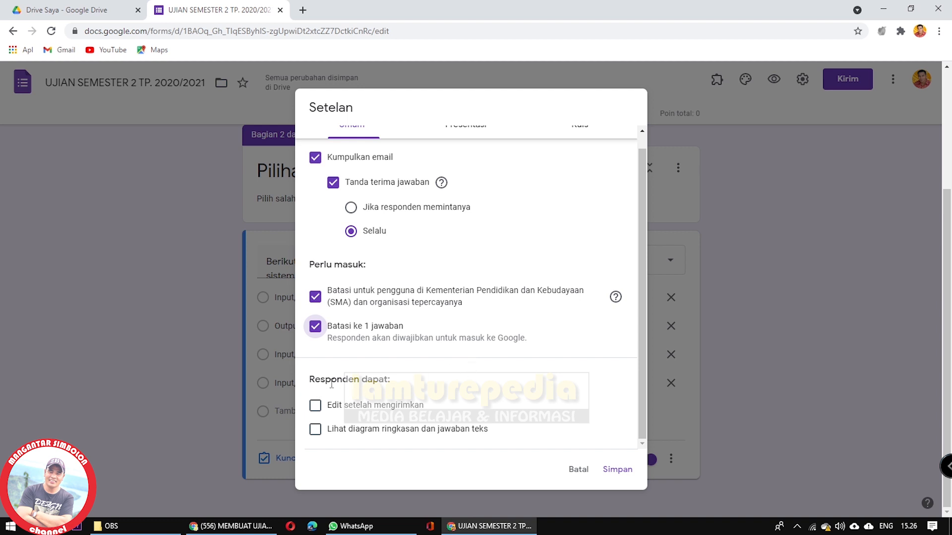
click(316, 406)
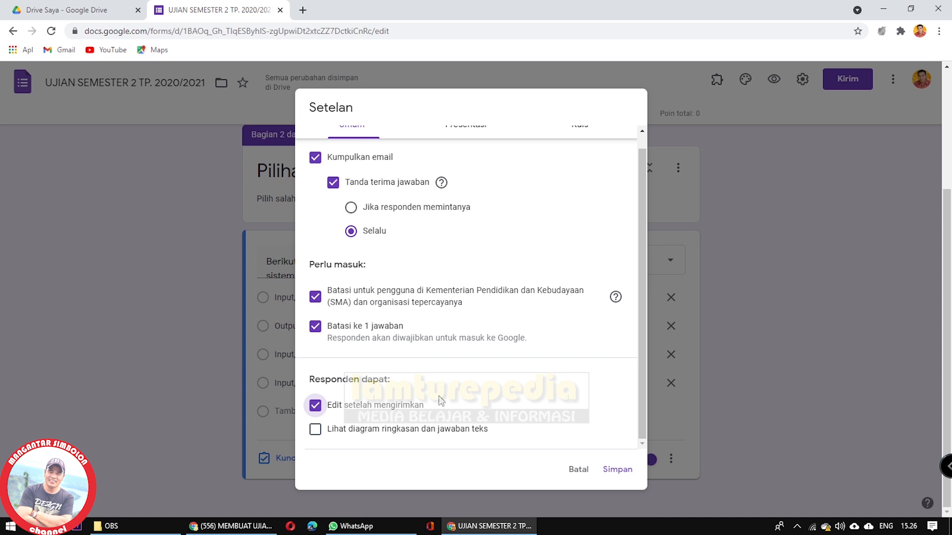
click(320, 409)
click(316, 434)
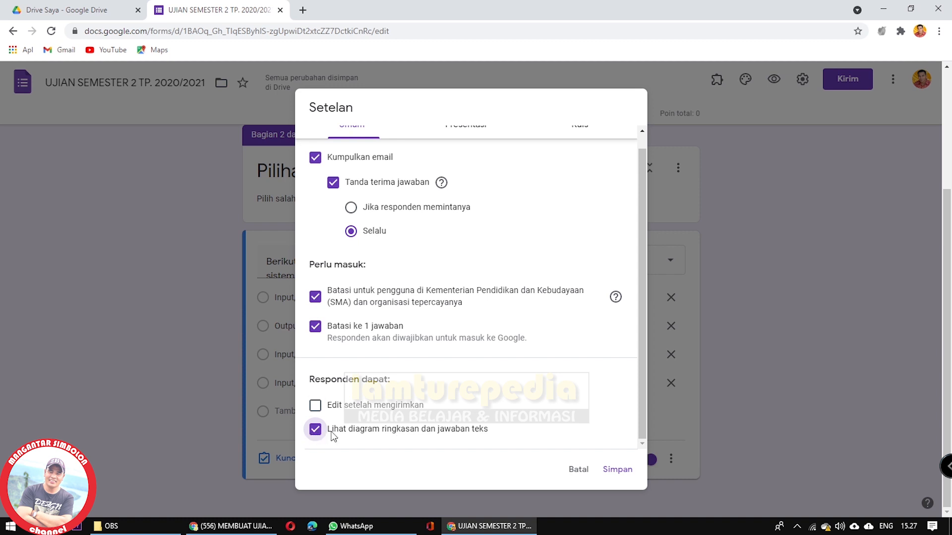
click(314, 435)
click(615, 469)
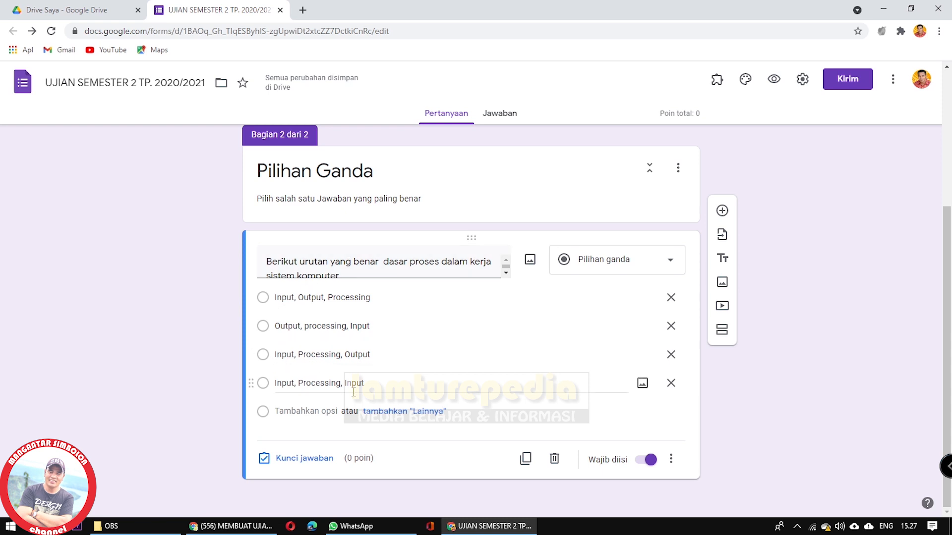
- Check in the quiz settings that Jadikan ini sebagai kuis is on, and save
click(802, 80)
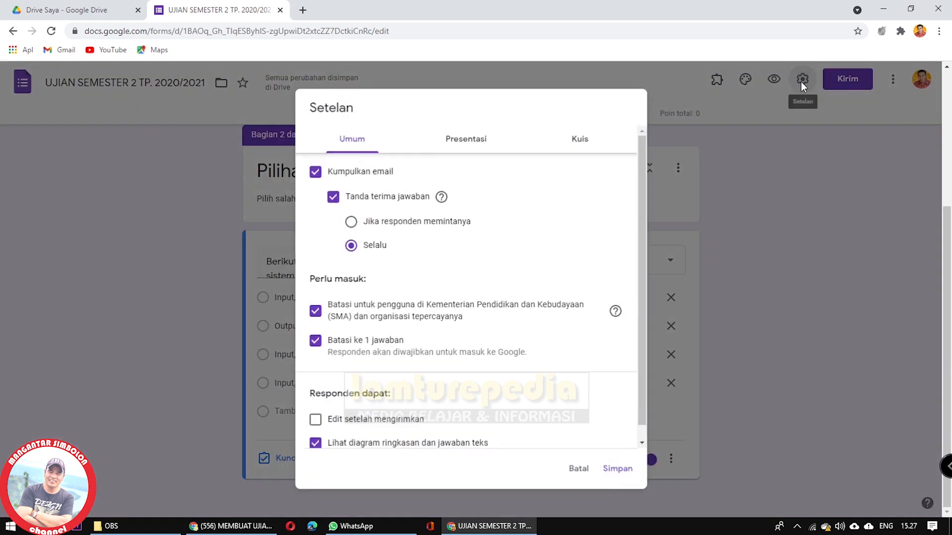
click(579, 139)
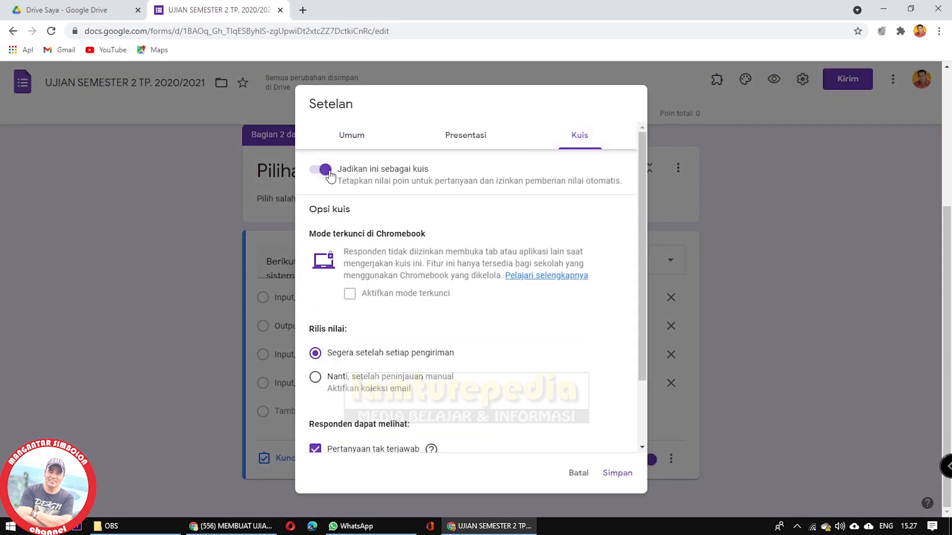
click(618, 474)
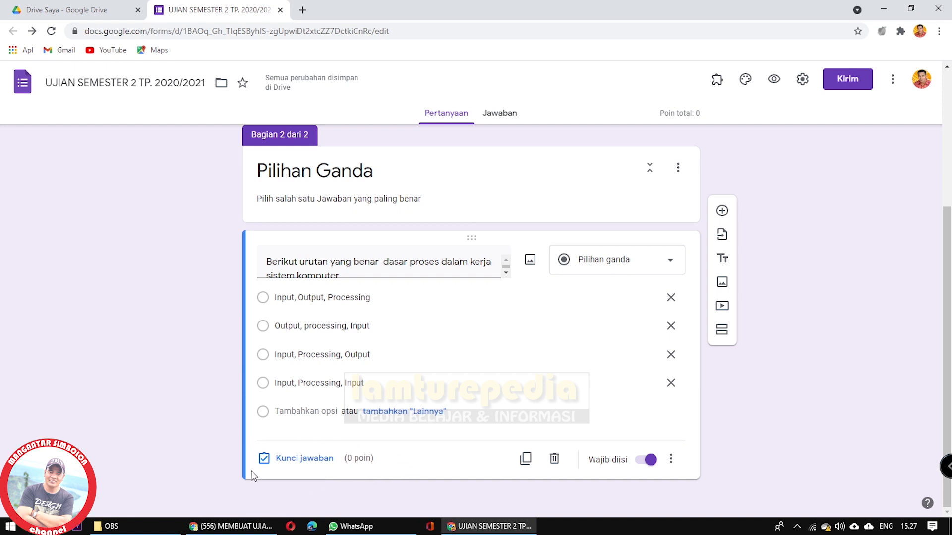
- In the question's answer key, set the score to 5 points and mark "Input, Processing, Output" as the correct answer
click(282, 460)
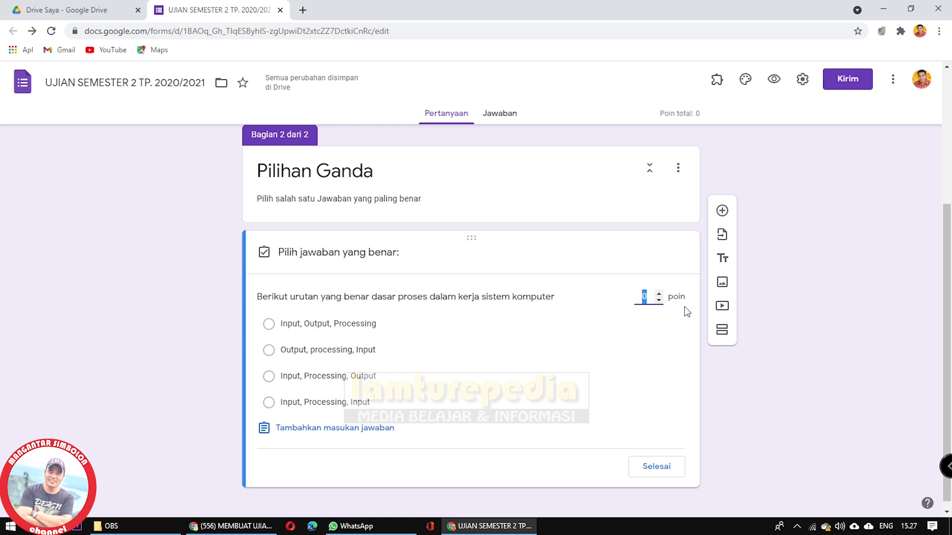
click(659, 294)
click(658, 295)
click(659, 294)
click(271, 380)
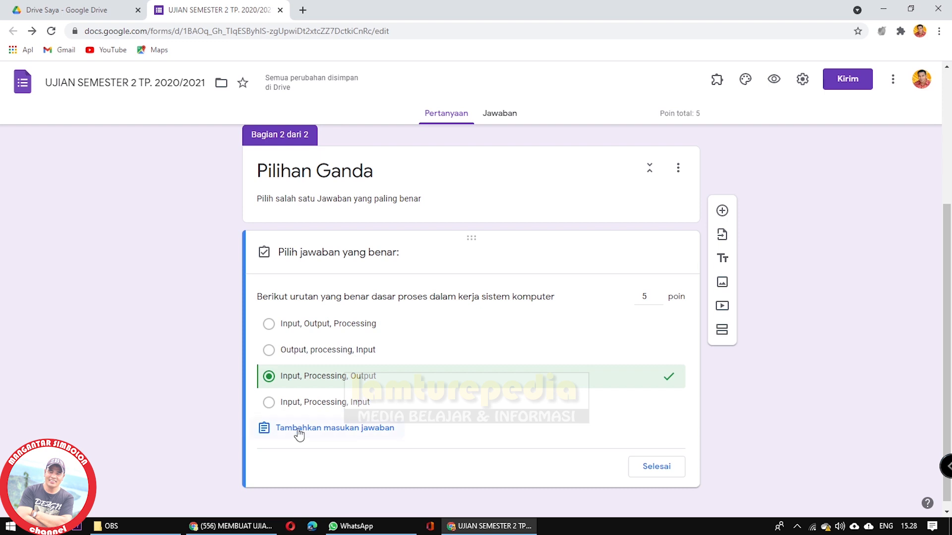
- Write the wrong-answer feedback "Silahkan Ulangi Materi Bab 2 bagian B" for the question, without attaching a video
click(299, 428)
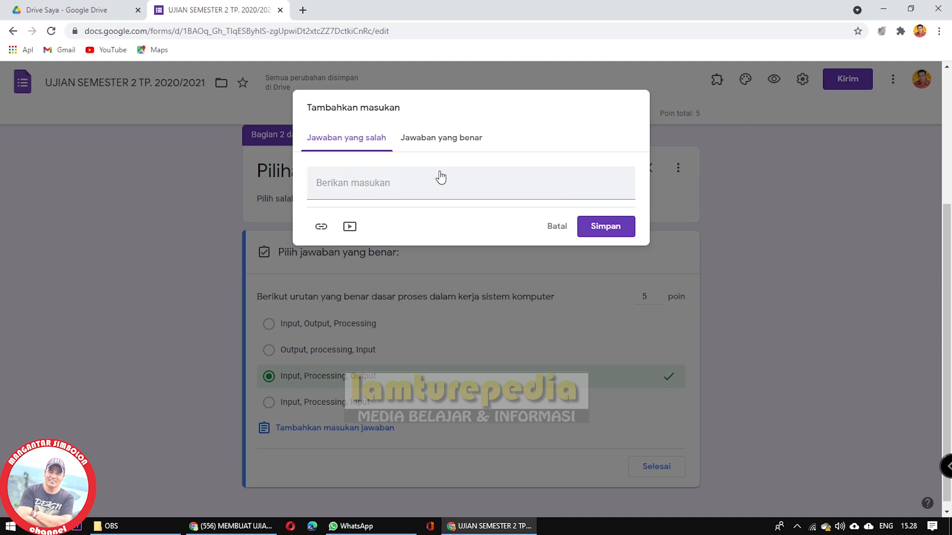
click(333, 186)
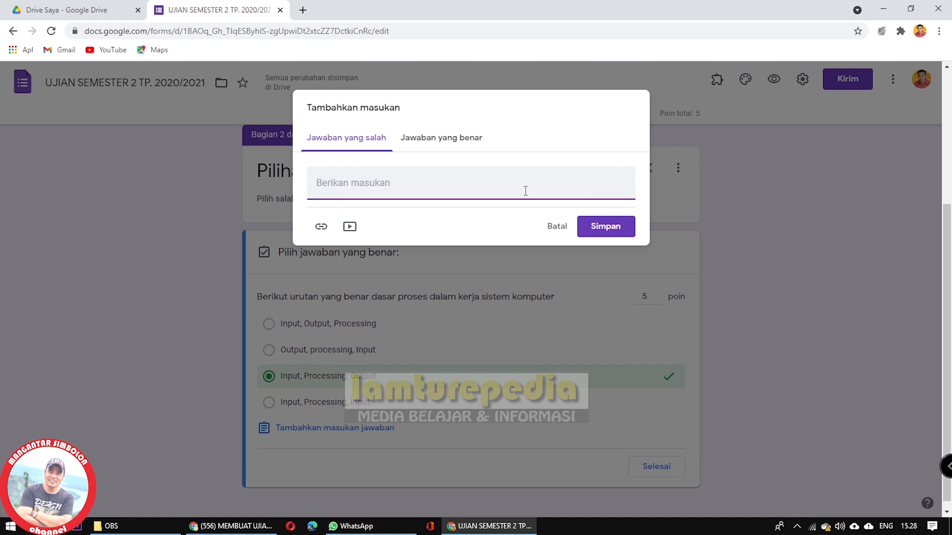
text(Silahkan Ulangi)
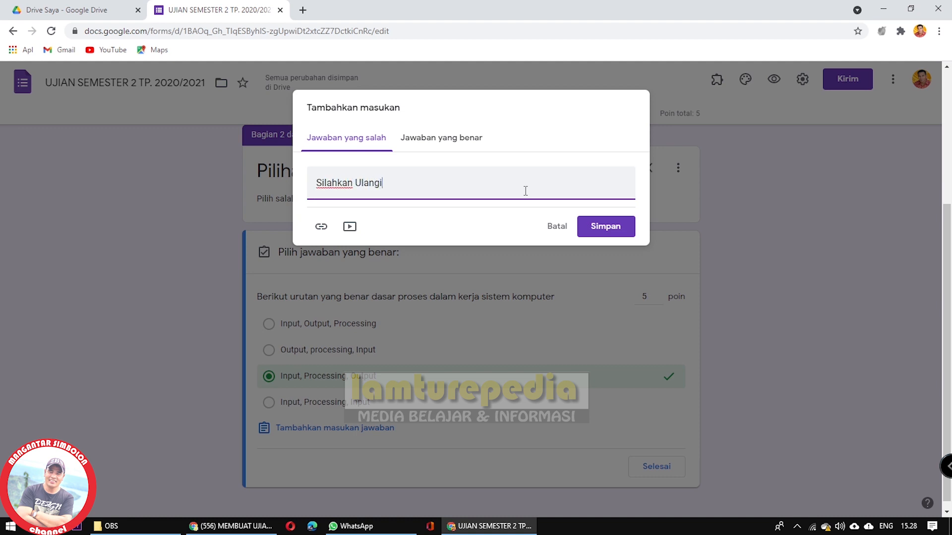
text( Materi Bab)
text( 2 )
text(Mag)
text(i)
key(BackSpace)
key(BackSpace)
key(BackSpace)
key(BackSpace)
text(bagi)
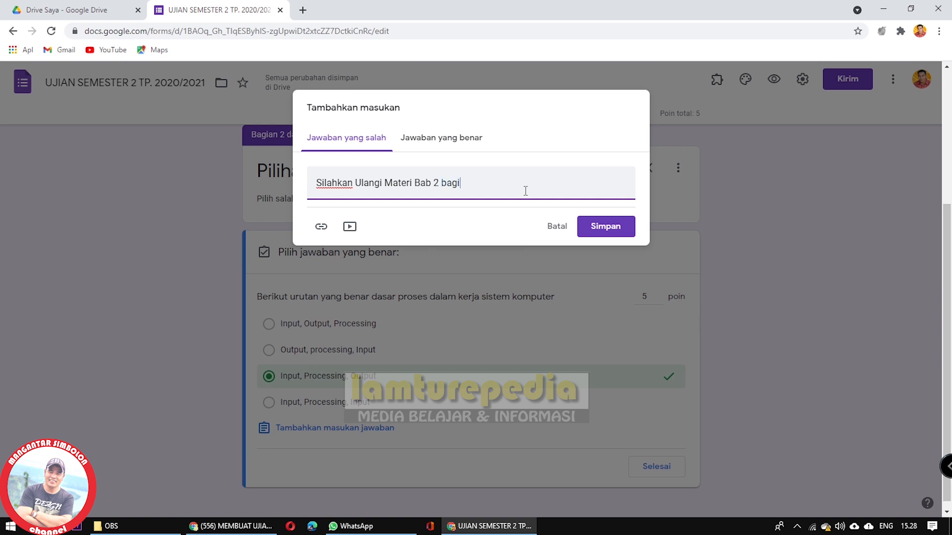
text(an B)
click(350, 227)
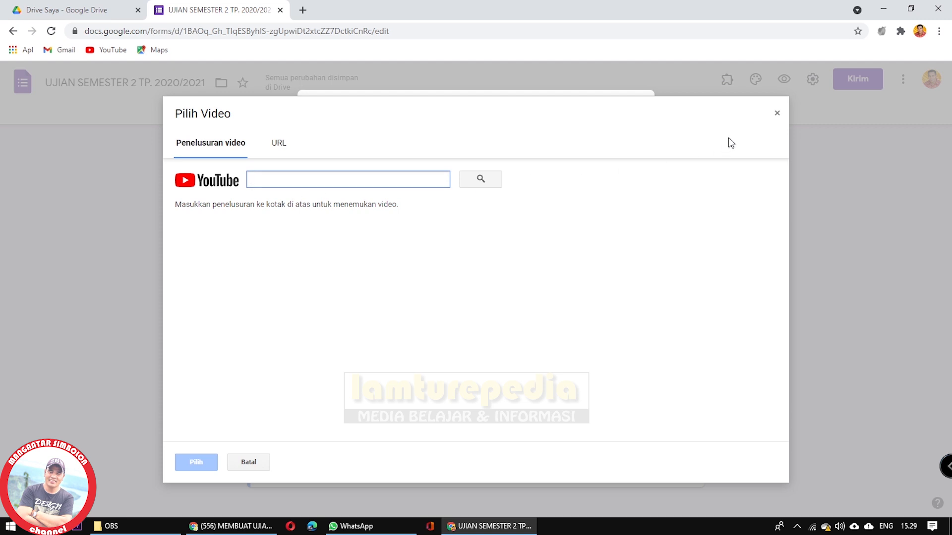
click(776, 113)
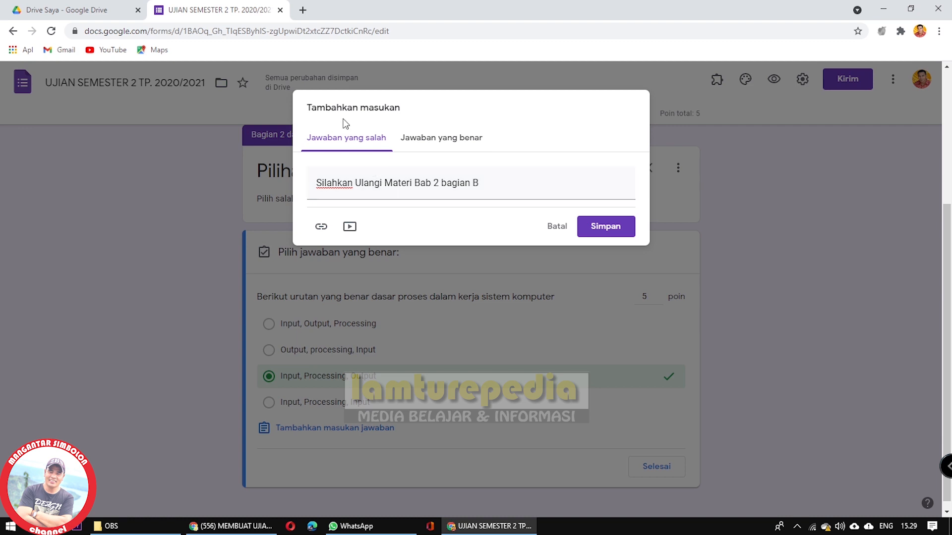
- Write the correct-answer feedback "Anda Benar" and save the question's feedback
click(434, 140)
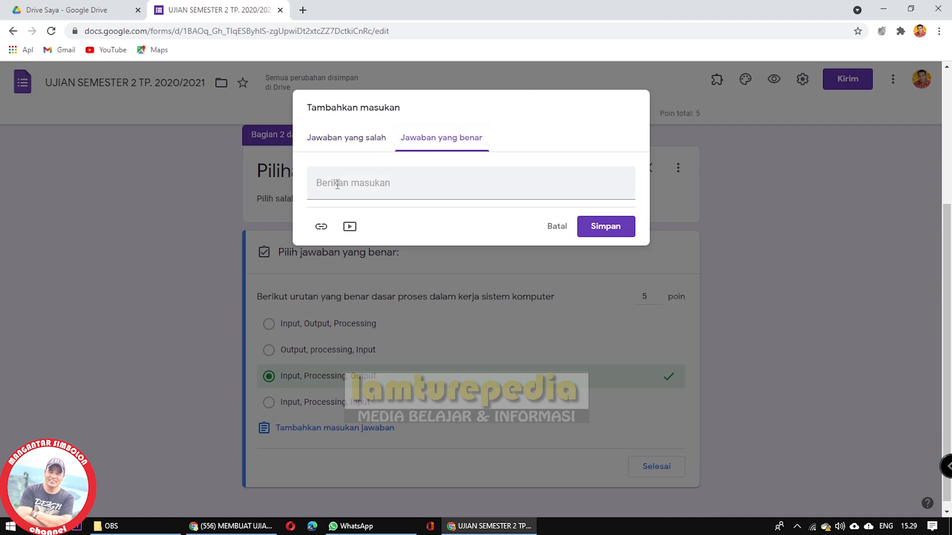
click(438, 193)
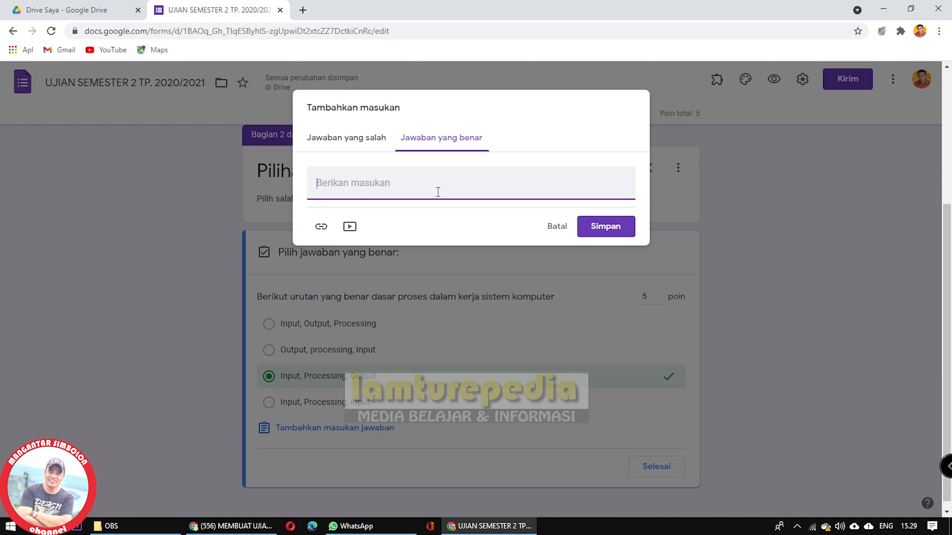
text(Anda Bnenar)
click(344, 143)
click(440, 138)
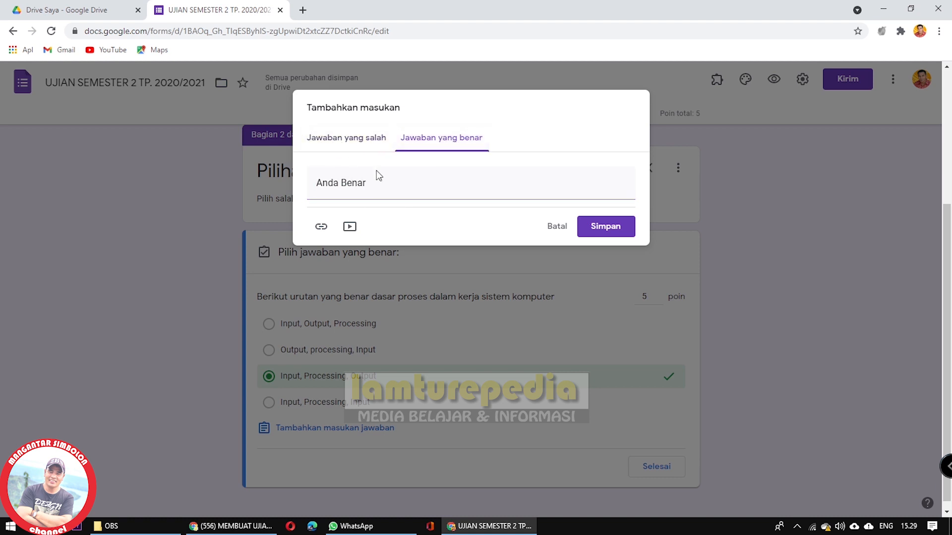
click(612, 225)
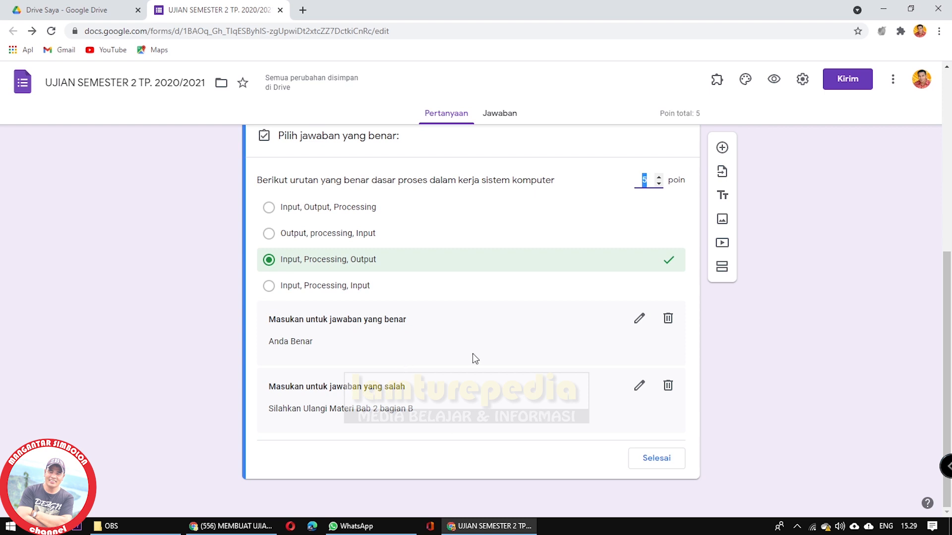
- Finish the answer key and put the number "1." in front of the question text
scroll(474, 362, up, 2)
scroll(466, 370, down, 1)
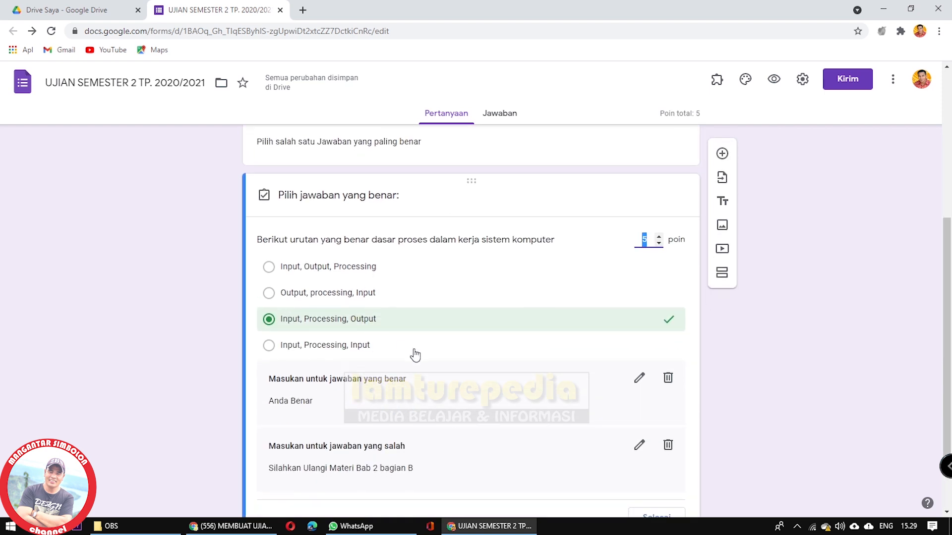
scroll(415, 354, down, 2)
click(656, 461)
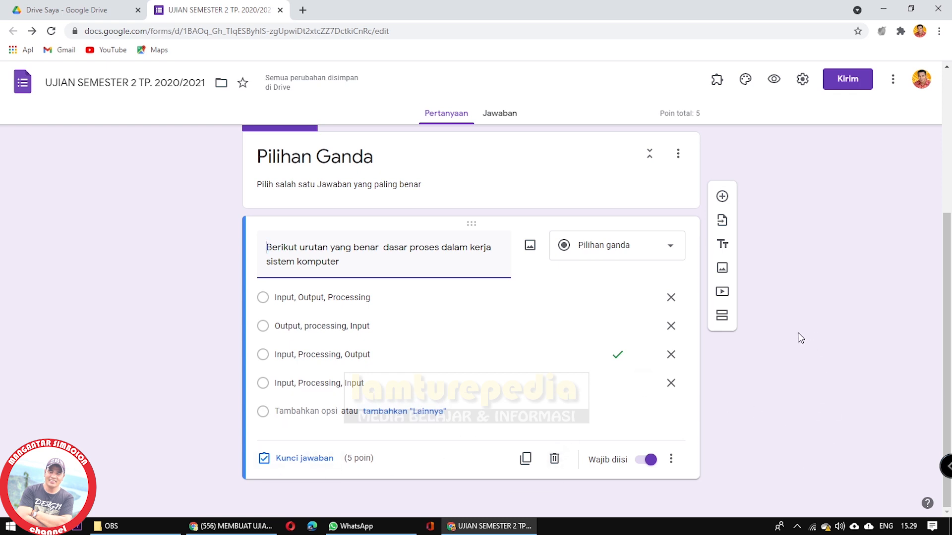
click(268, 248)
text(1.)
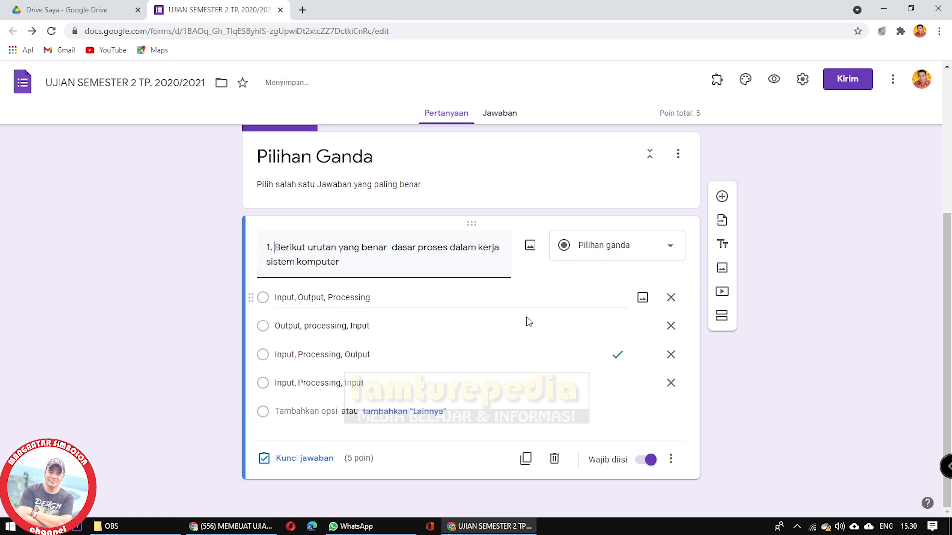
click(785, 374)
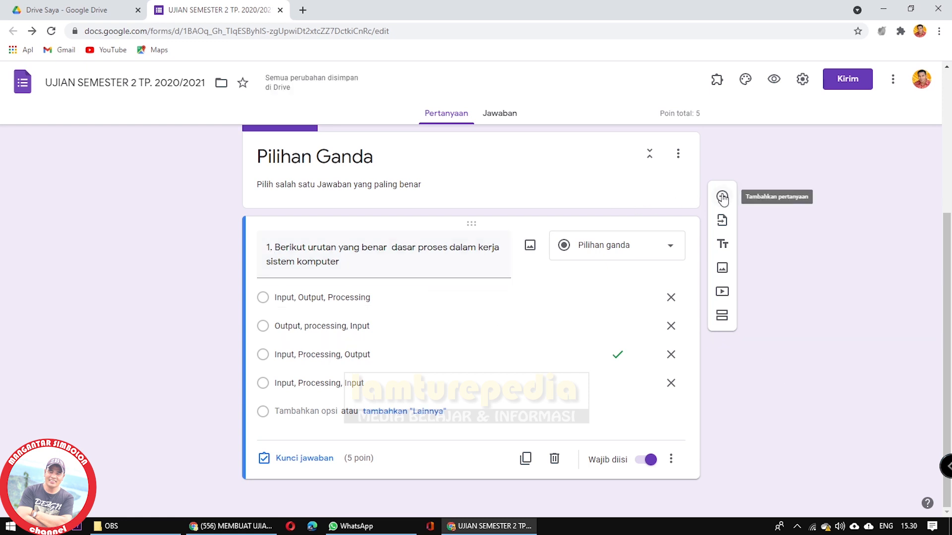
click(722, 197)
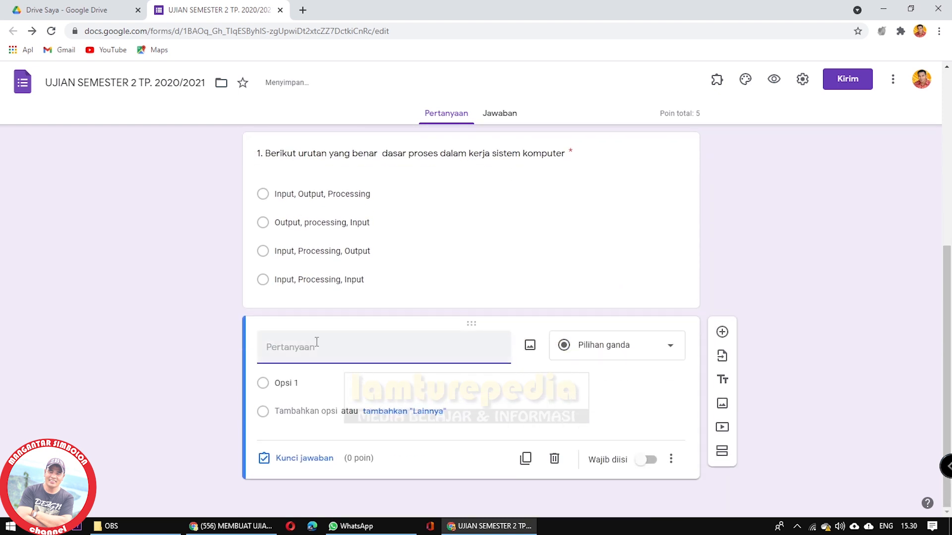
scroll(346, 327, up, 3)
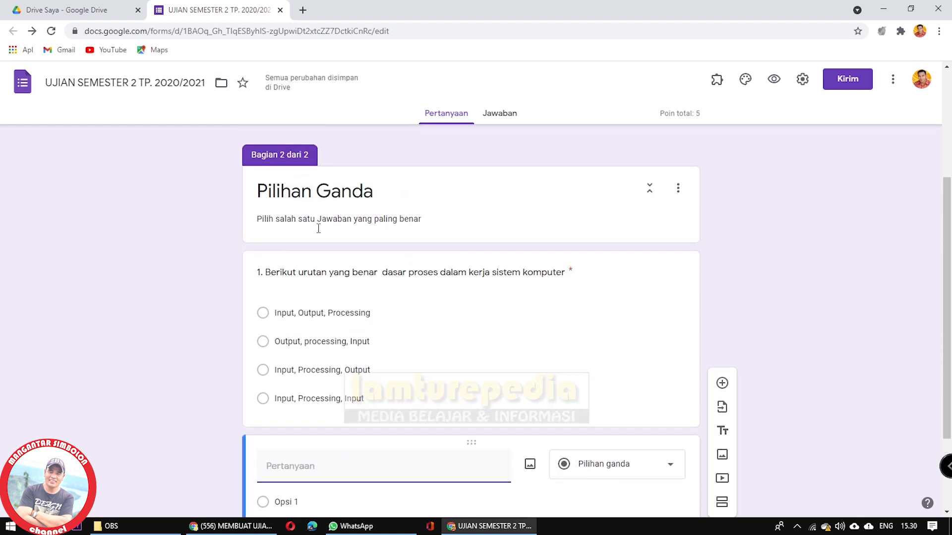
scroll(487, 357, down, 3)
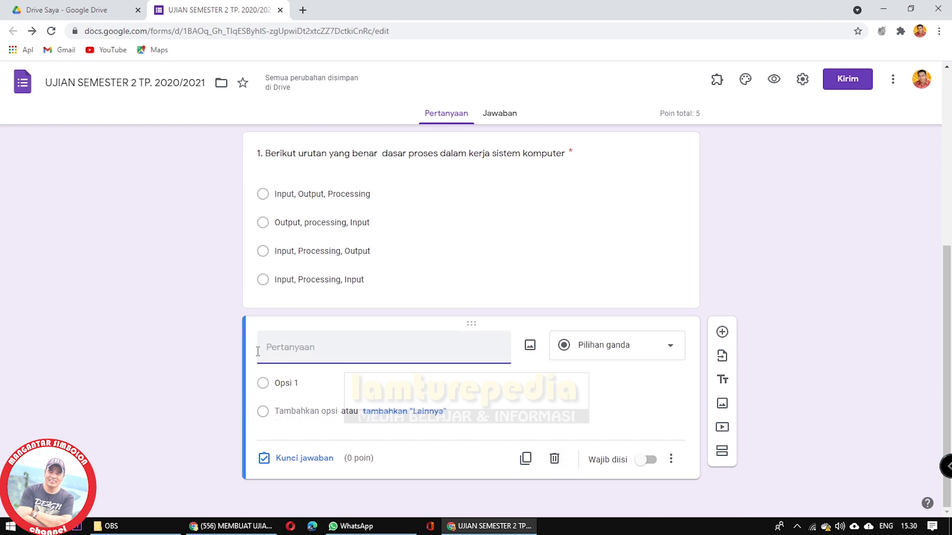
click(555, 462)
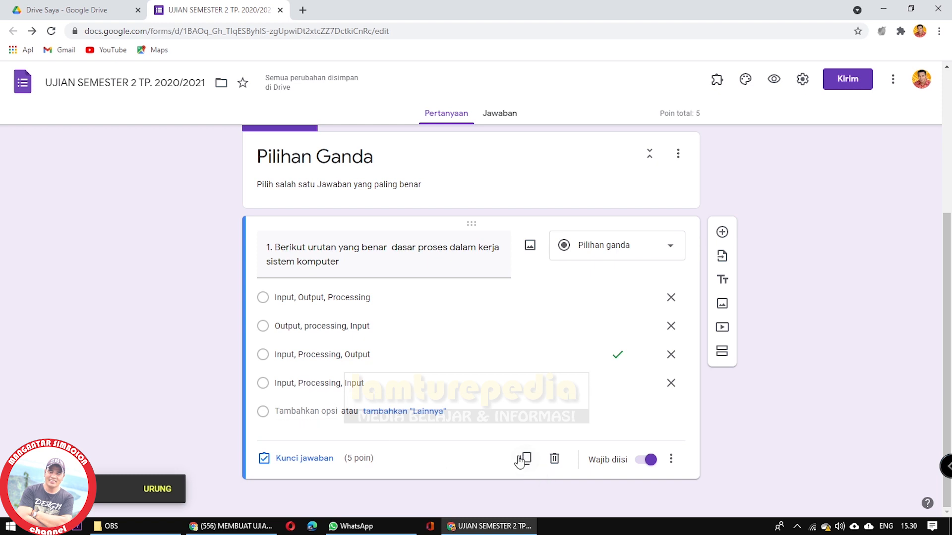
- Duplicate question 1 and change the copy's question text to "2. Pusat Proses Komputer adalah"
click(525, 459)
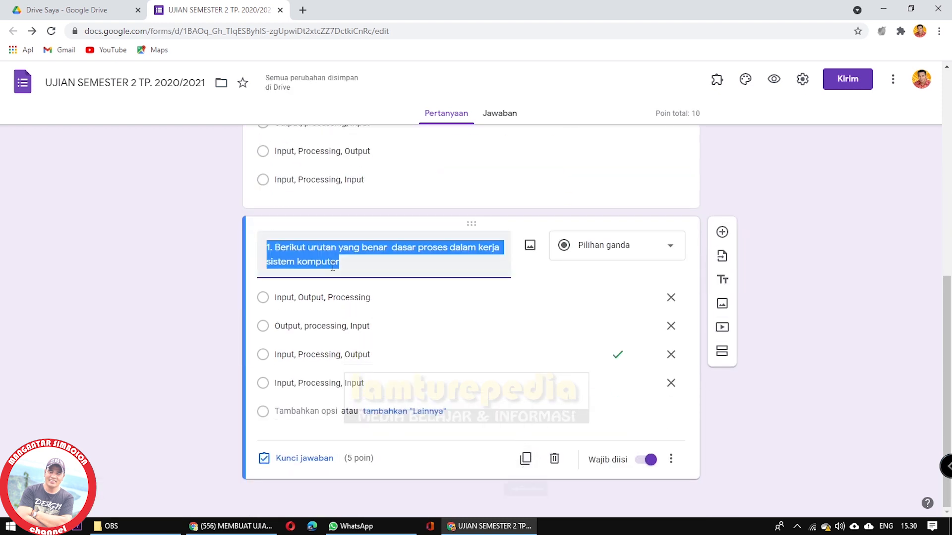
text(2.)
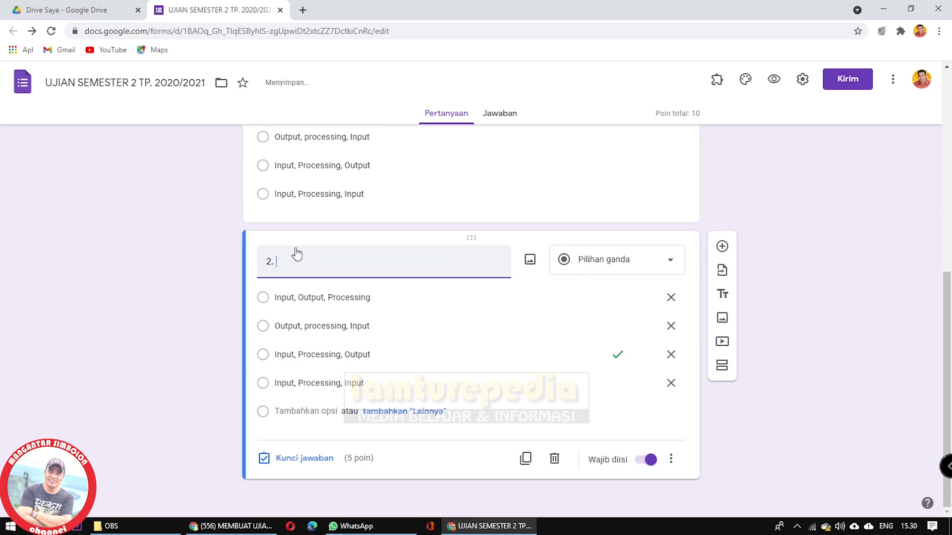
scroll(297, 254, up, 5)
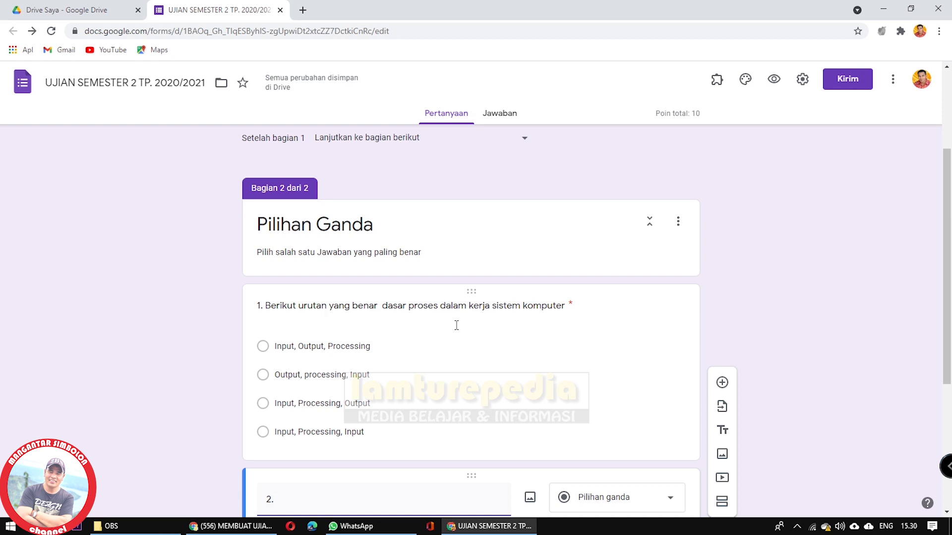
scroll(319, 317, down, 4)
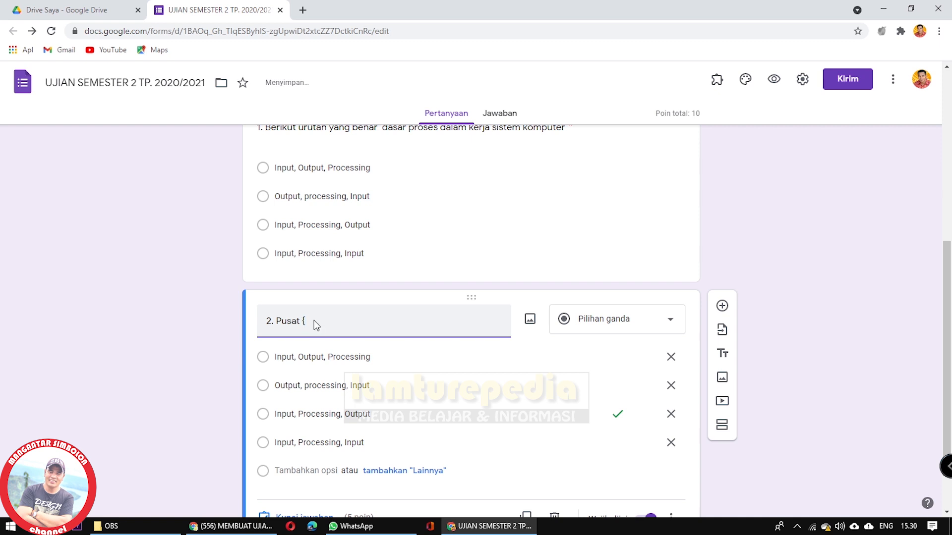
text(Proses Komputer )
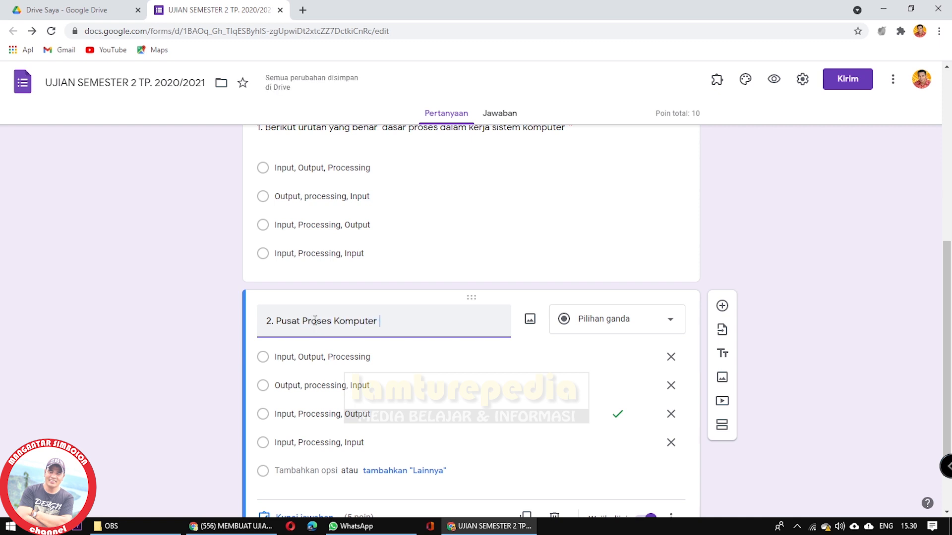
text(adalah)
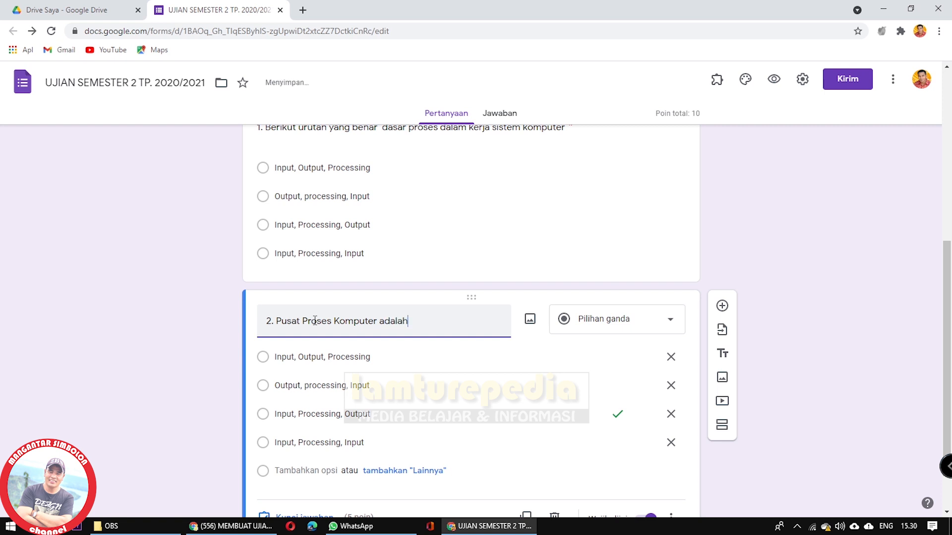
- Go through question 2's answer options, add two extra options below them, and remove both extra options again
click(298, 356)
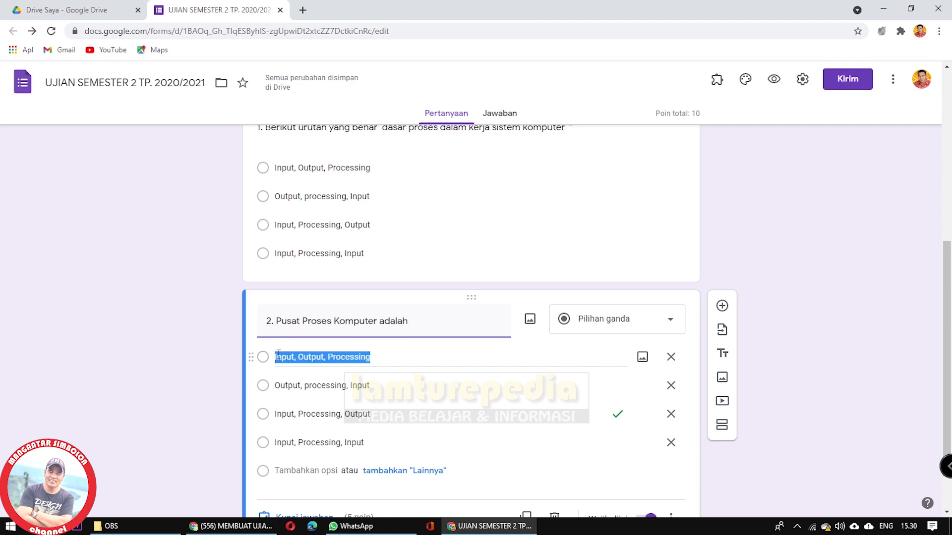
click(286, 394)
click(287, 415)
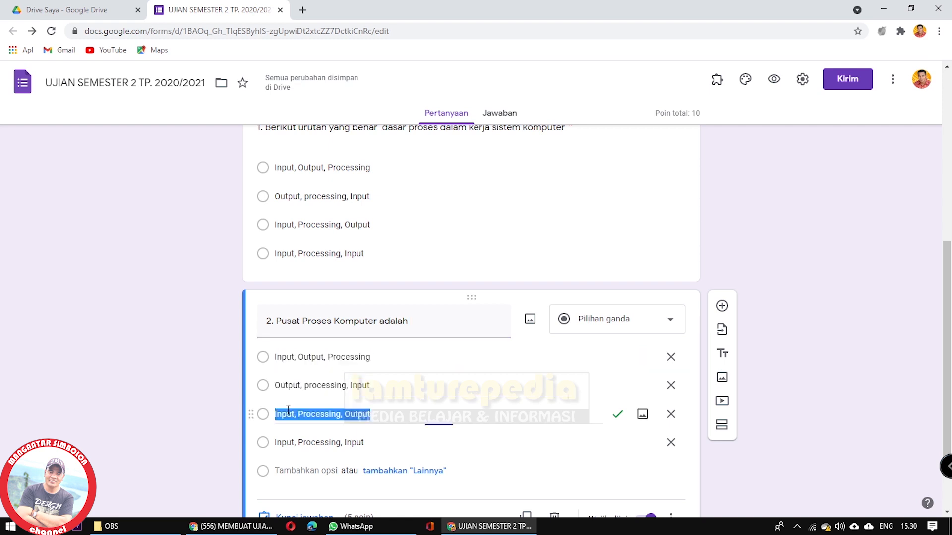
click(286, 438)
scroll(287, 438, down, 1)
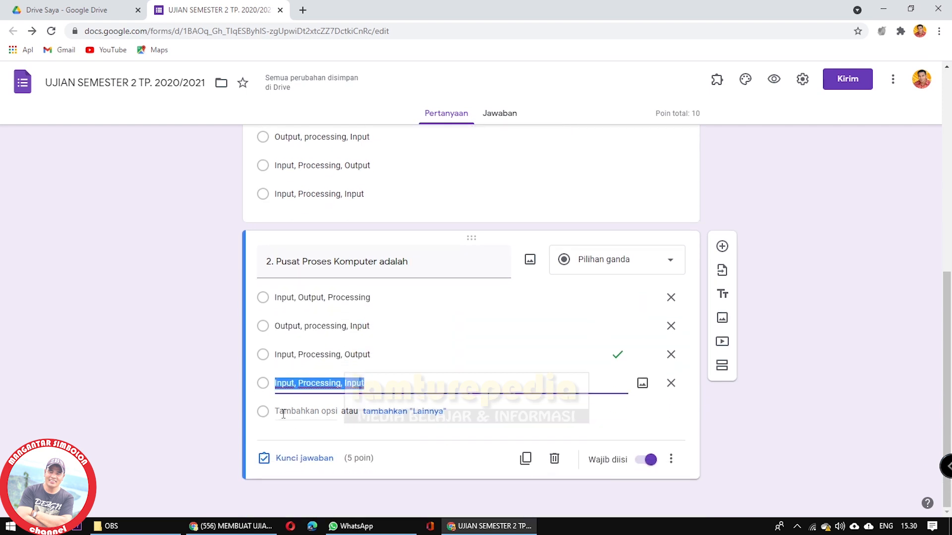
click(280, 410)
click(764, 434)
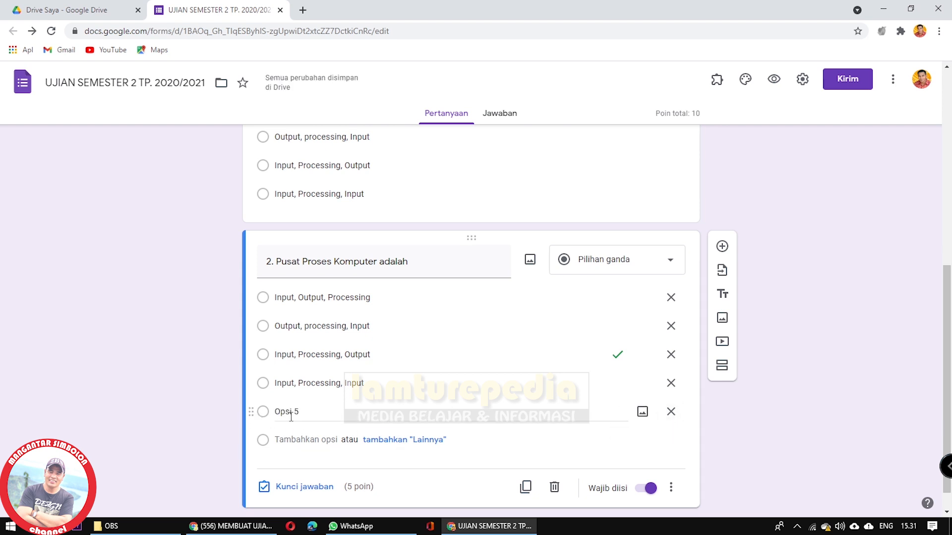
click(298, 439)
scroll(285, 422, down, 1)
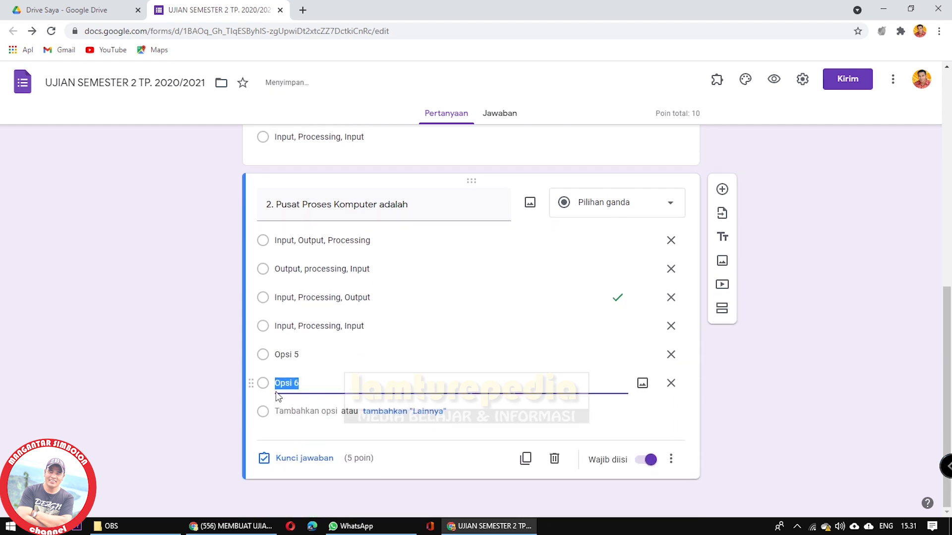
click(671, 383)
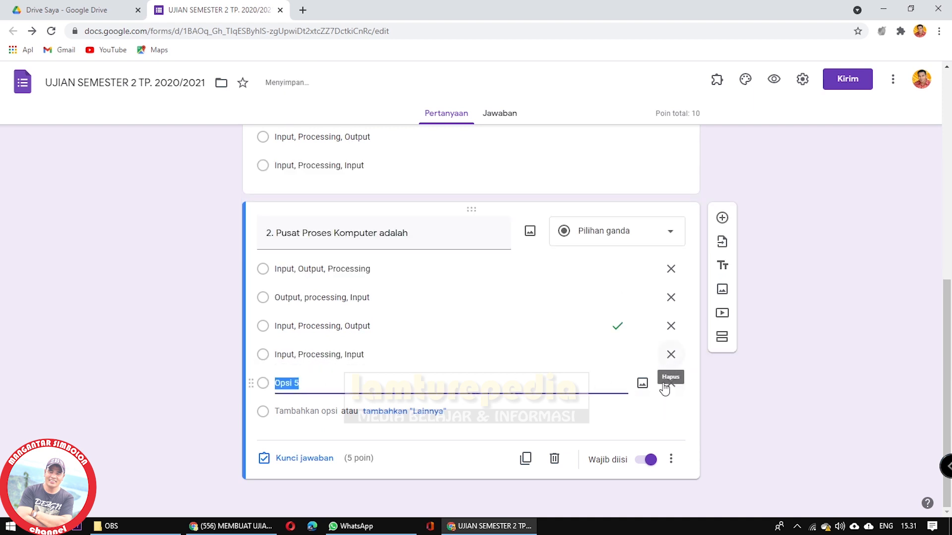
click(670, 383)
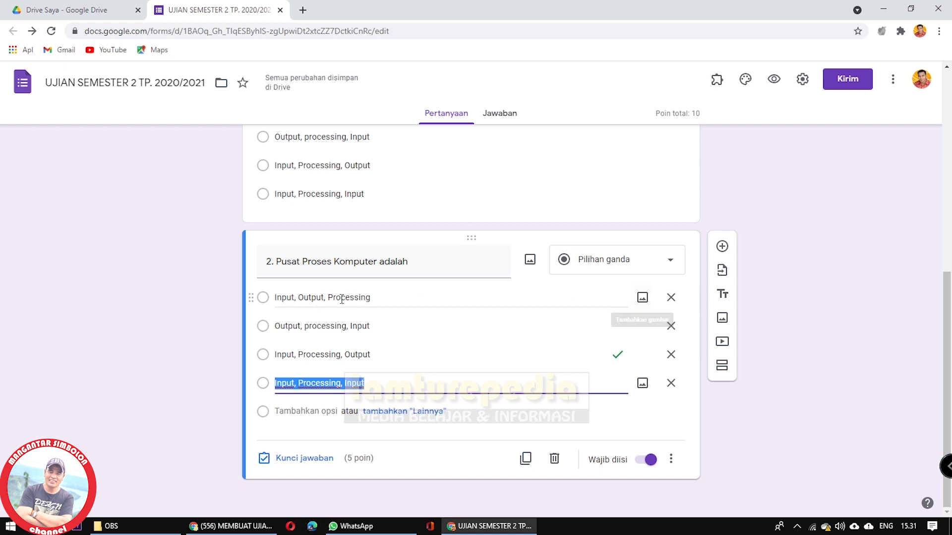
- Open image insertion for question 2's first answer option and close it without inserting an image
click(642, 299)
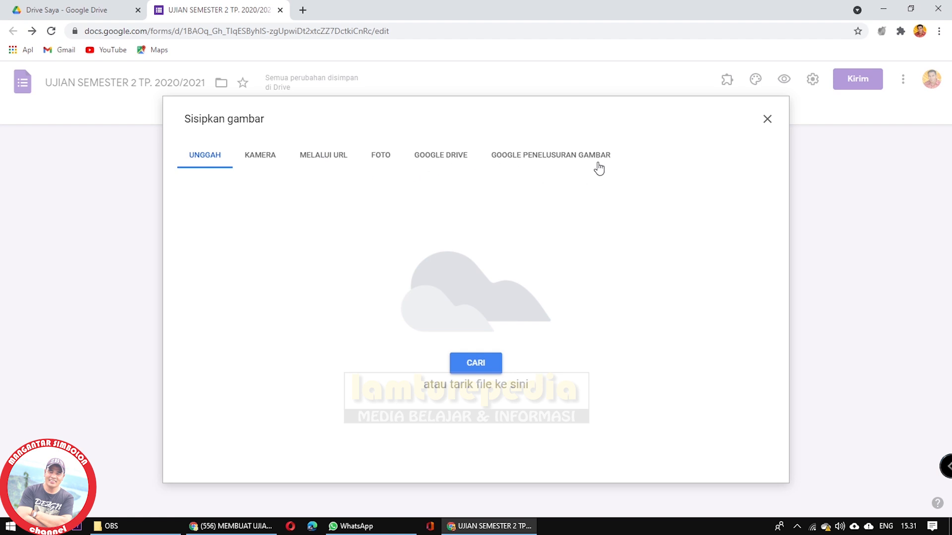
click(766, 119)
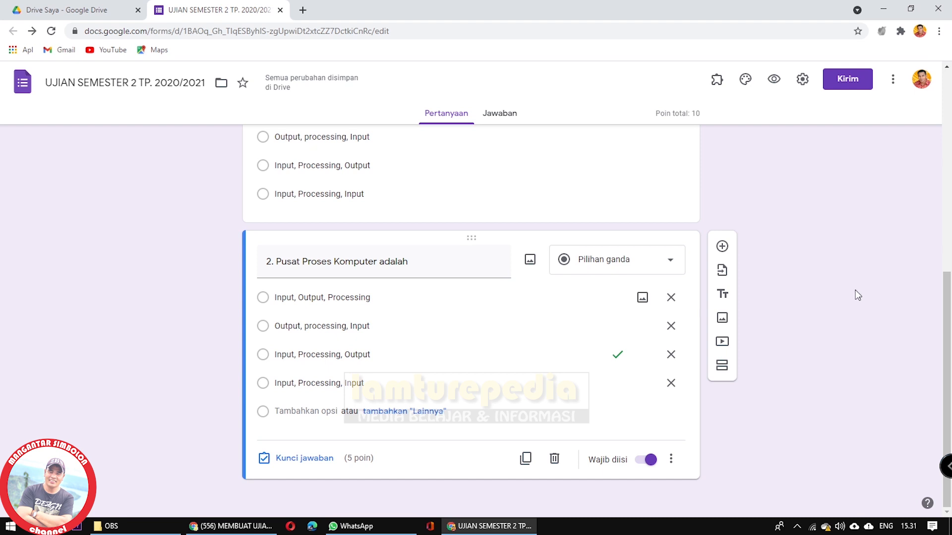
- Review questions 1 and 2 and delete the duplicated question 2 from the form
scroll(855, 290, up, 3)
scroll(683, 290, down, 2)
scroll(103, 275, up, 4)
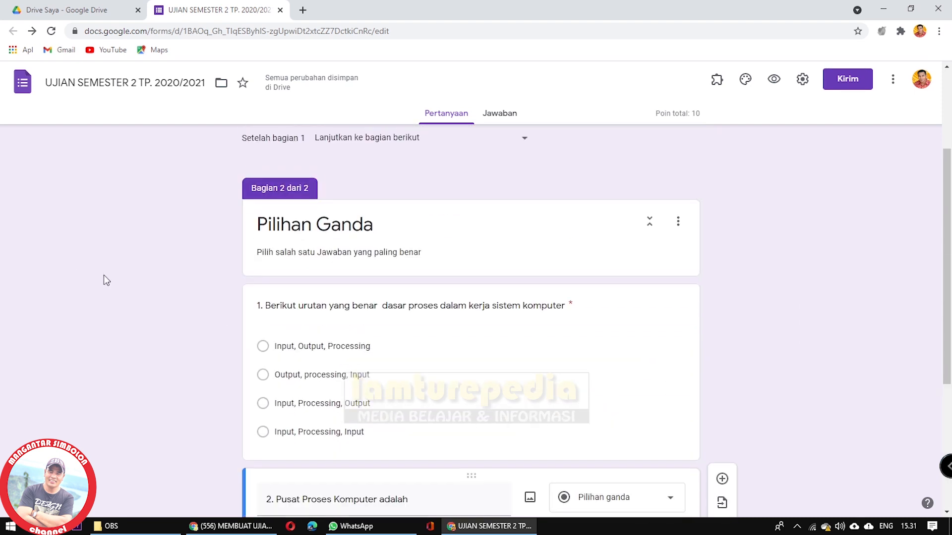
scroll(172, 335, down, 5)
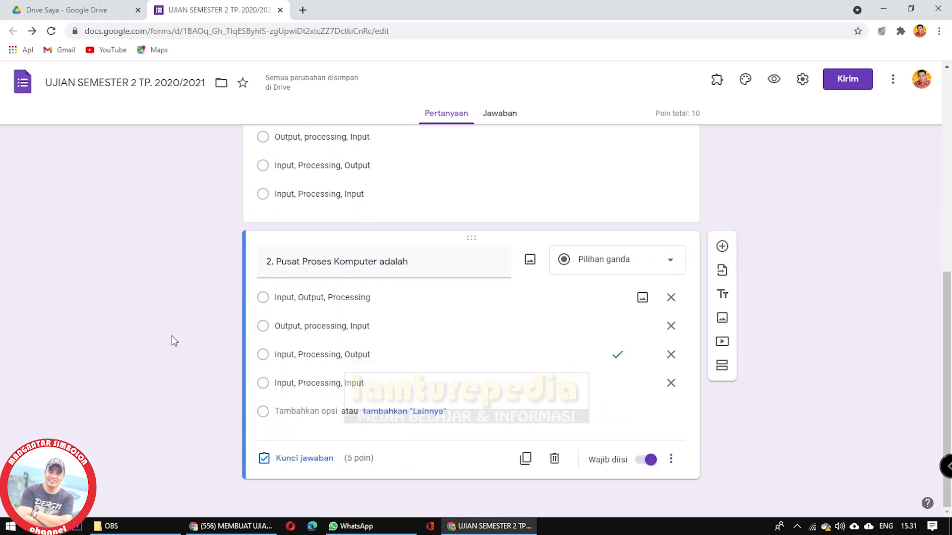
scroll(319, 273, up, 5)
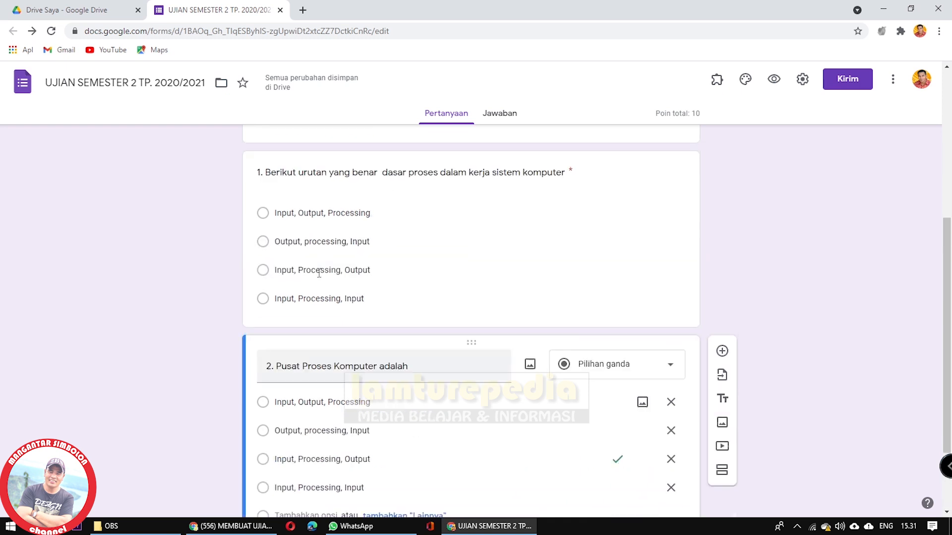
scroll(221, 395, down, 5)
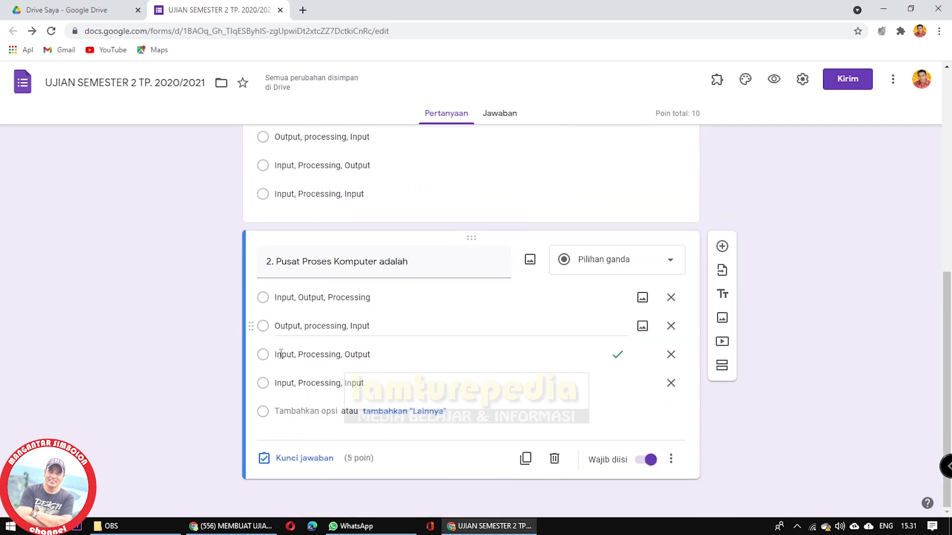
click(554, 458)
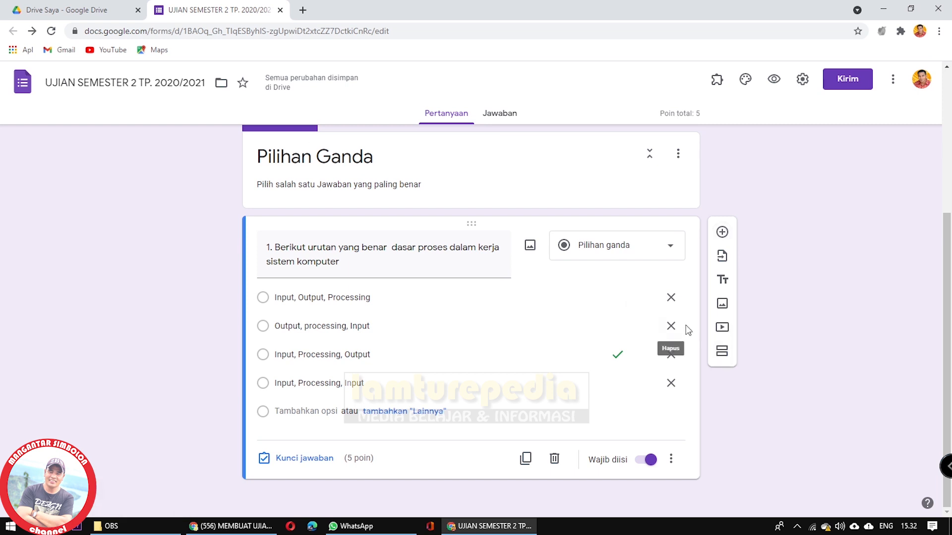
- Add a new section after question 1 and title it "Pilihan Ganda Kompleks"
click(722, 355)
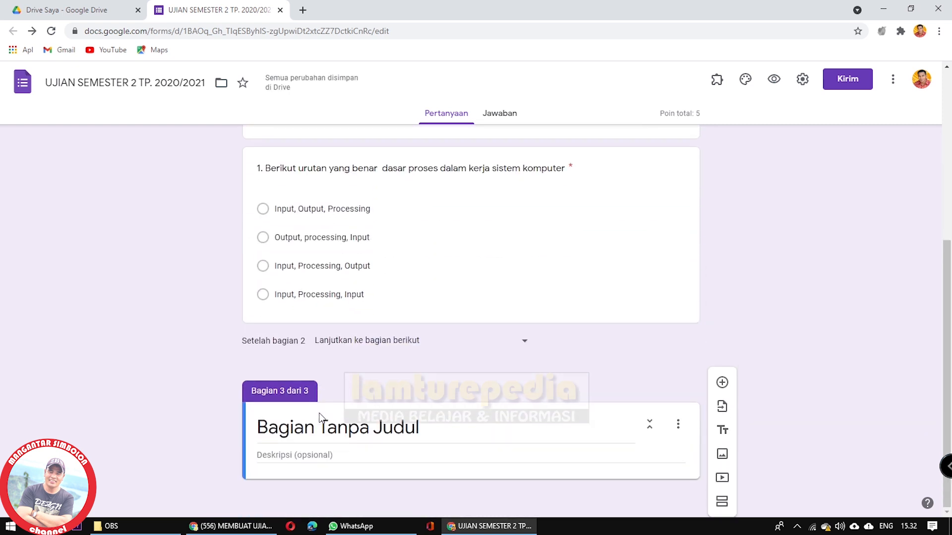
click(351, 434)
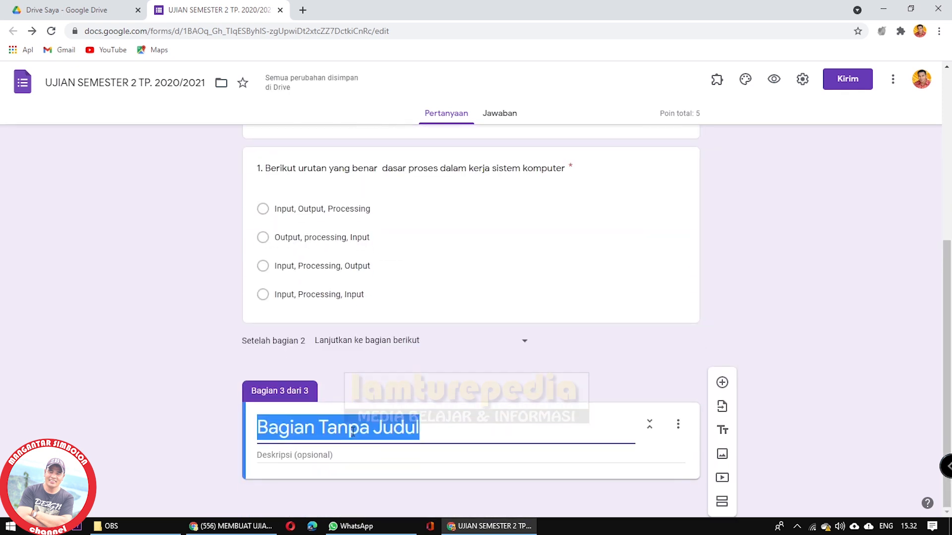
text(Pilihan)
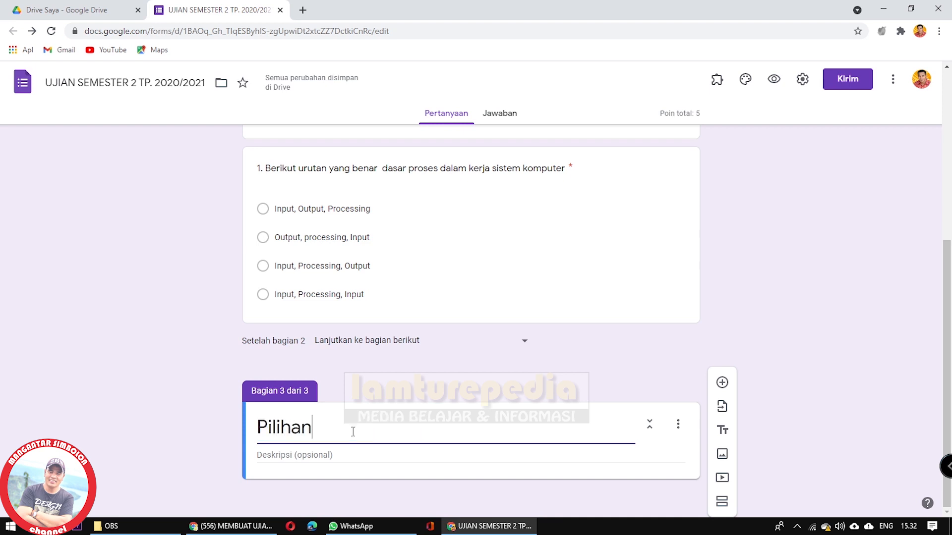
text( Ganda Ko)
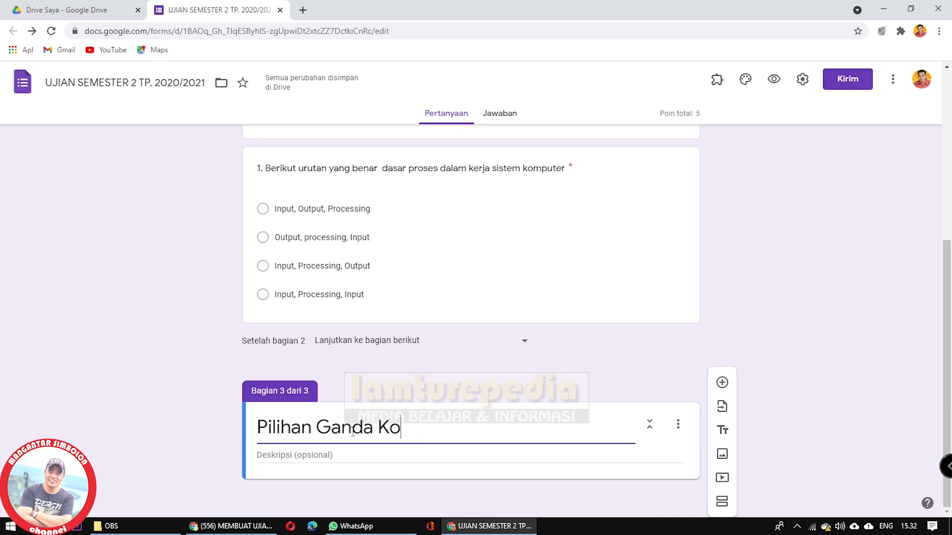
text(mpleks)
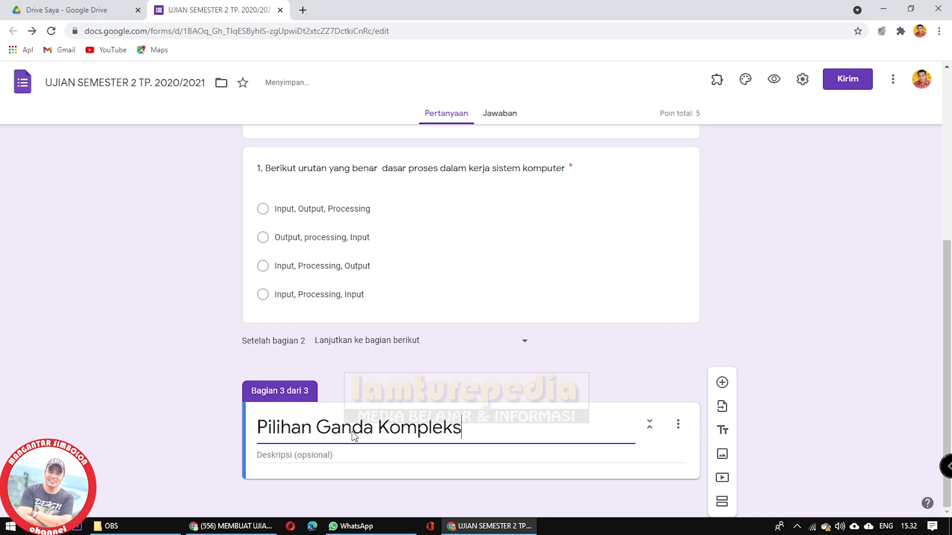
- Write the description "Pilih satu atau lebih jawaban yang benar" for the "Pilihan Ganda Kompleks" section
click(287, 456)
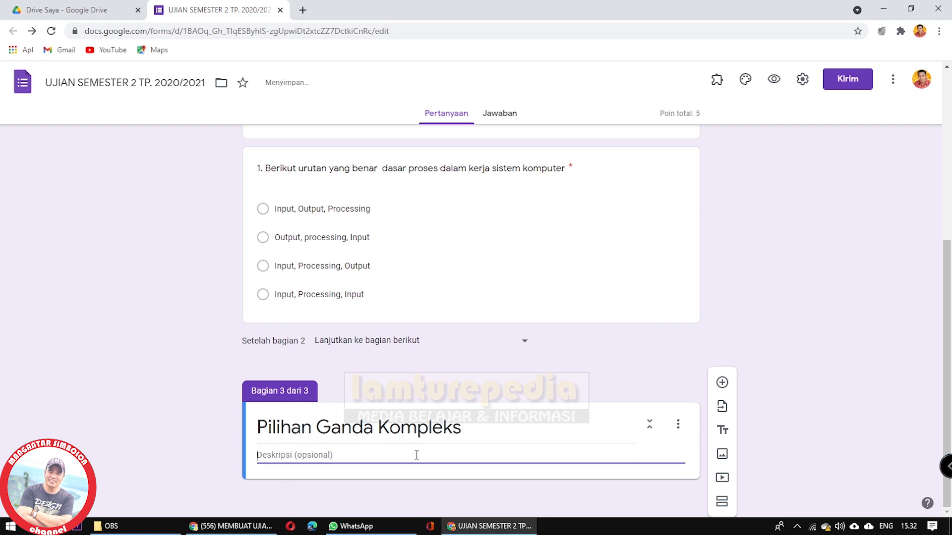
scroll(627, 355, up, 4)
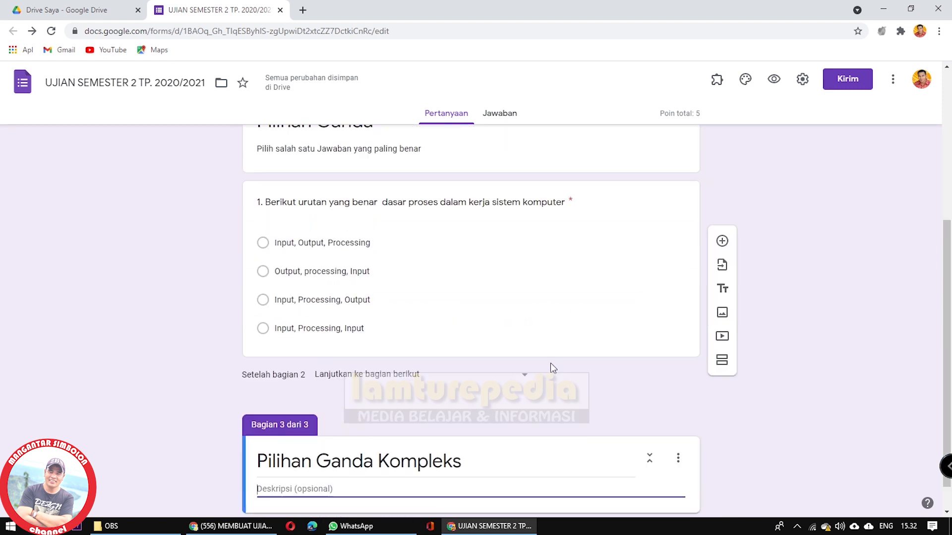
scroll(550, 362, down, 4)
text(Pi)
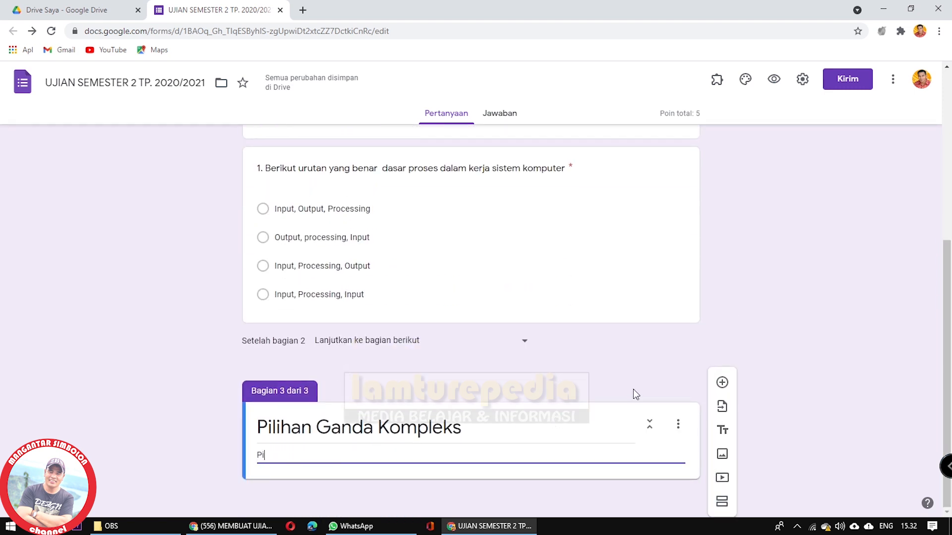
text(lih )
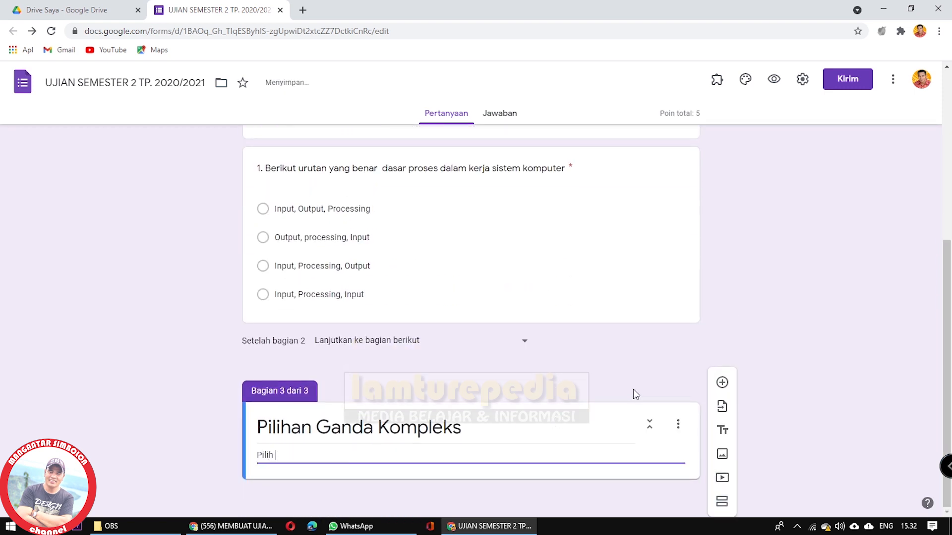
text(satu atau )
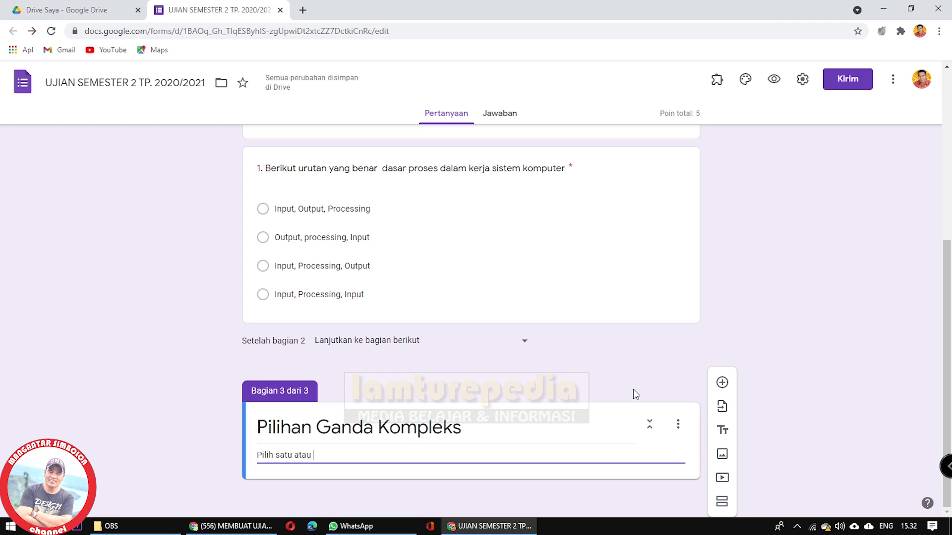
text(lebih jawaban yang benar)
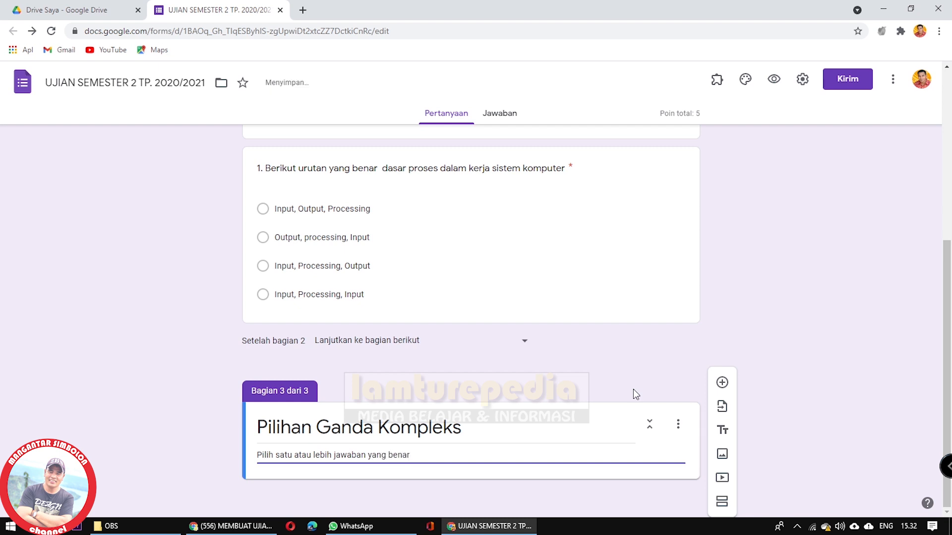
click(791, 427)
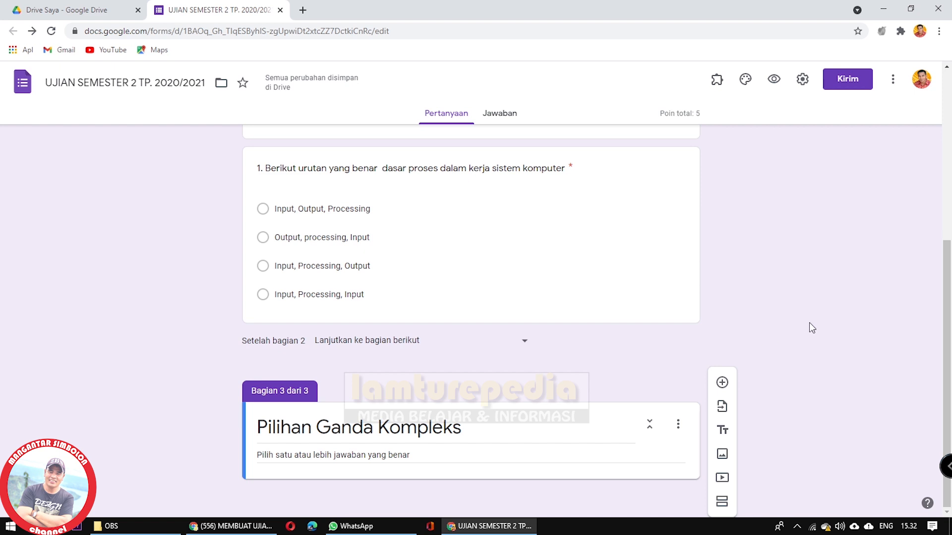
- Add a question to the new section with the text "Yang termasuk peralatan Output pada sistem kerja komputer adalah"
click(721, 384)
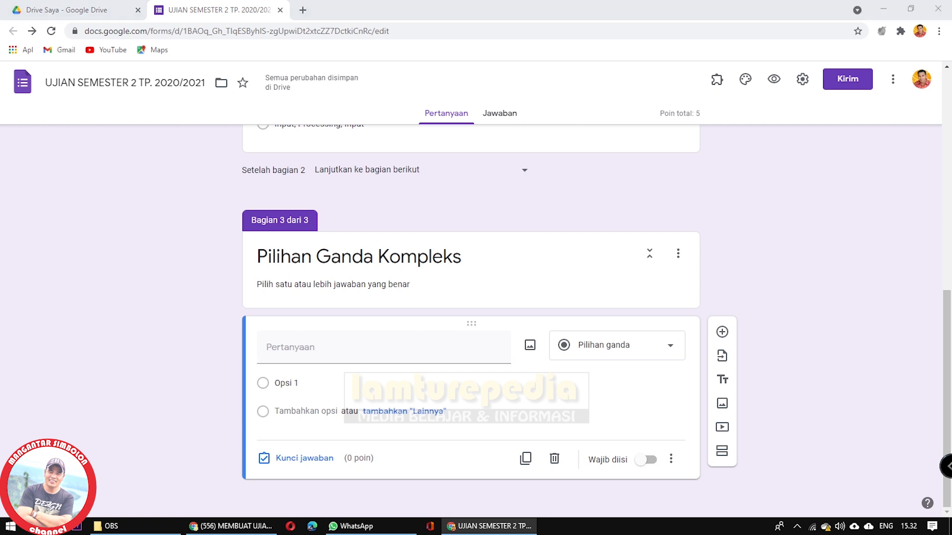
click(316, 347)
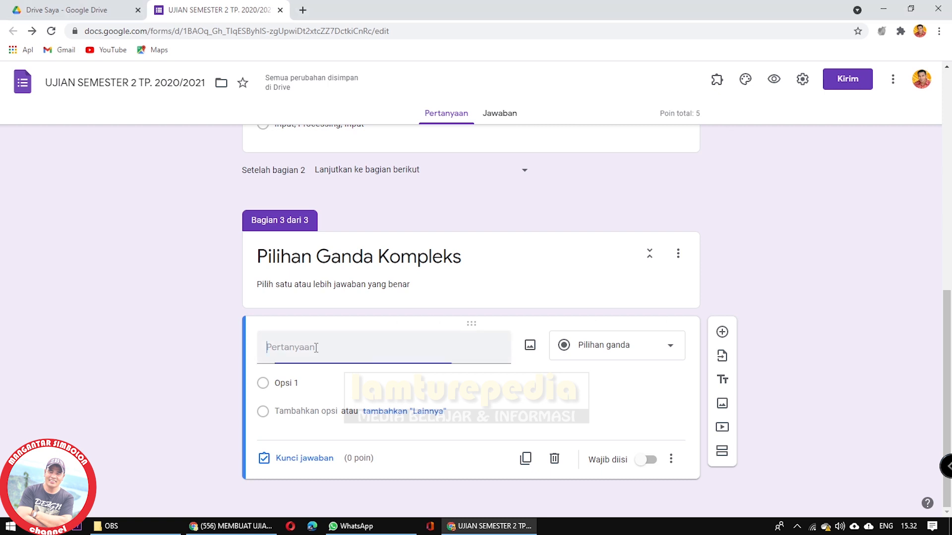
text(Yang termasuk peralatan Output pada sistem kerja komputer adalah)
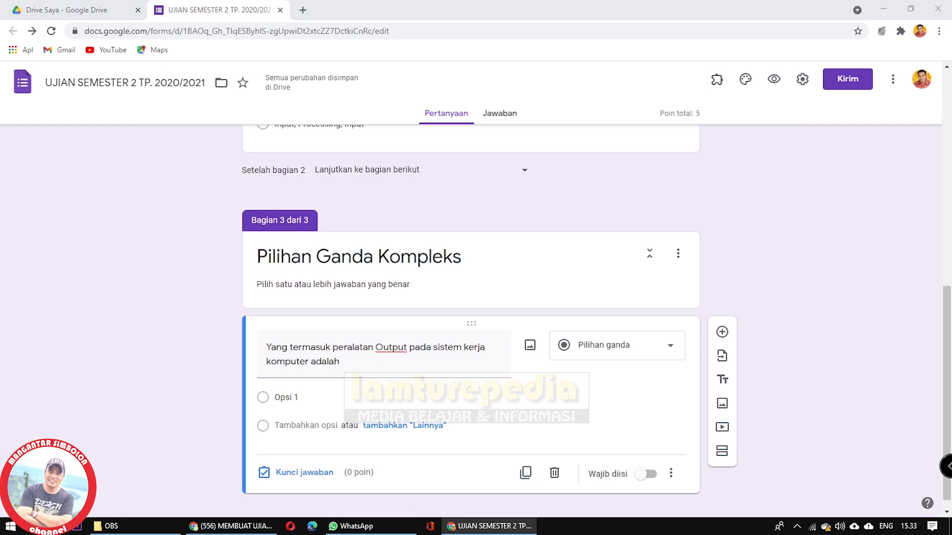
- Change the type of the Output equipment question from multiple choice to Kotak Centang
click(293, 349)
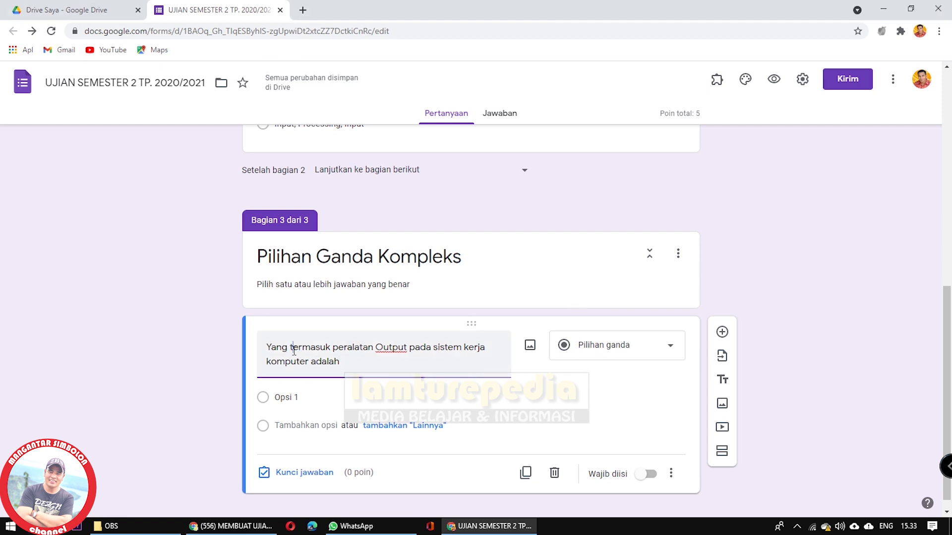
click(671, 349)
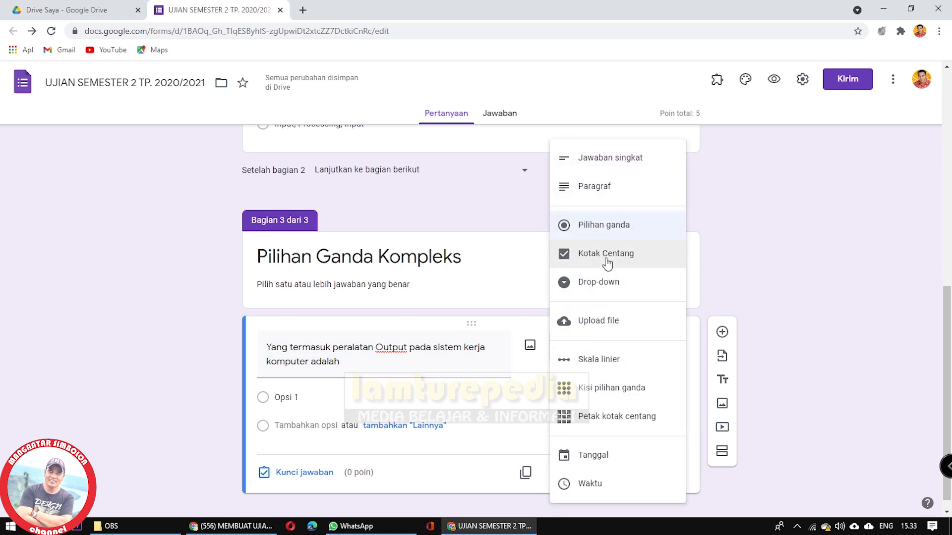
click(606, 260)
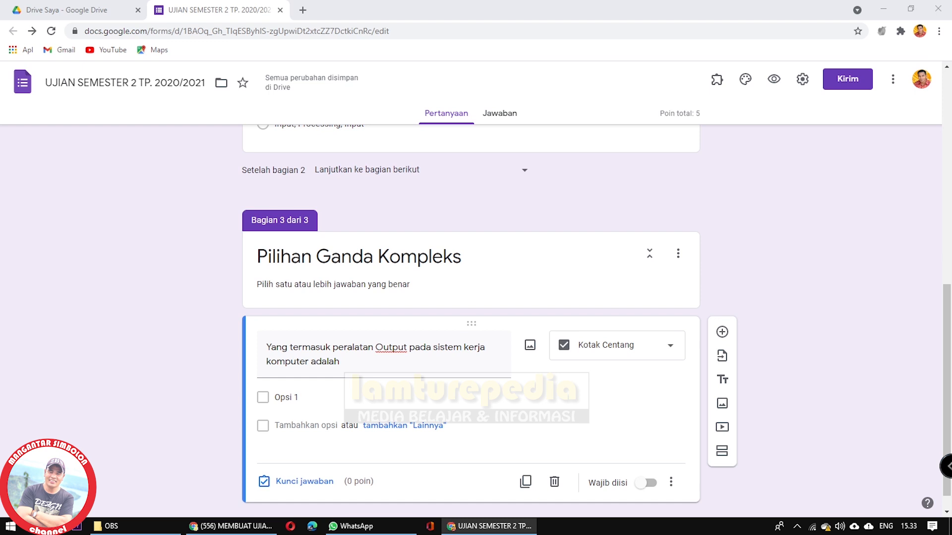
- Enter "Monitor", "Keyboard" and "Mouse" as the first three answer options of the checkbox question
click(290, 392)
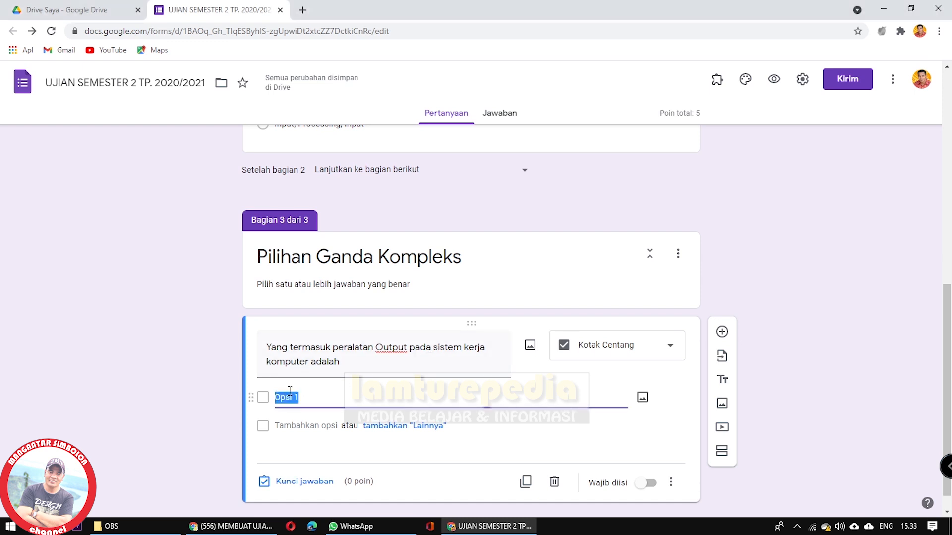
text(Monitor)
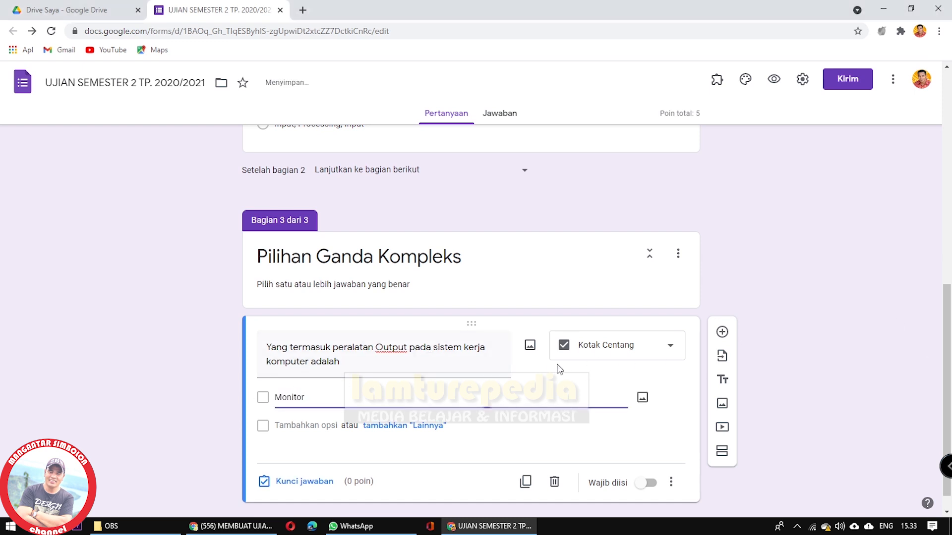
key(alt+Tab)
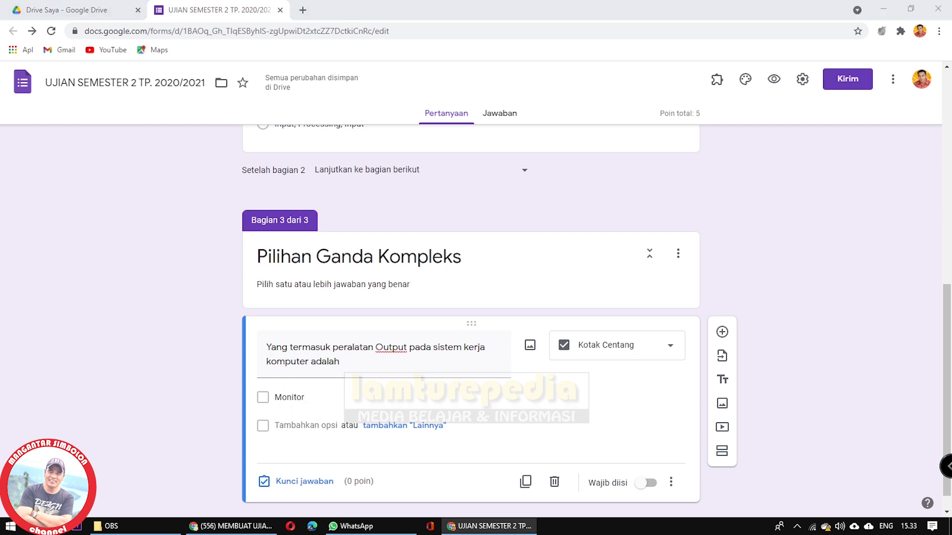
click(305, 425)
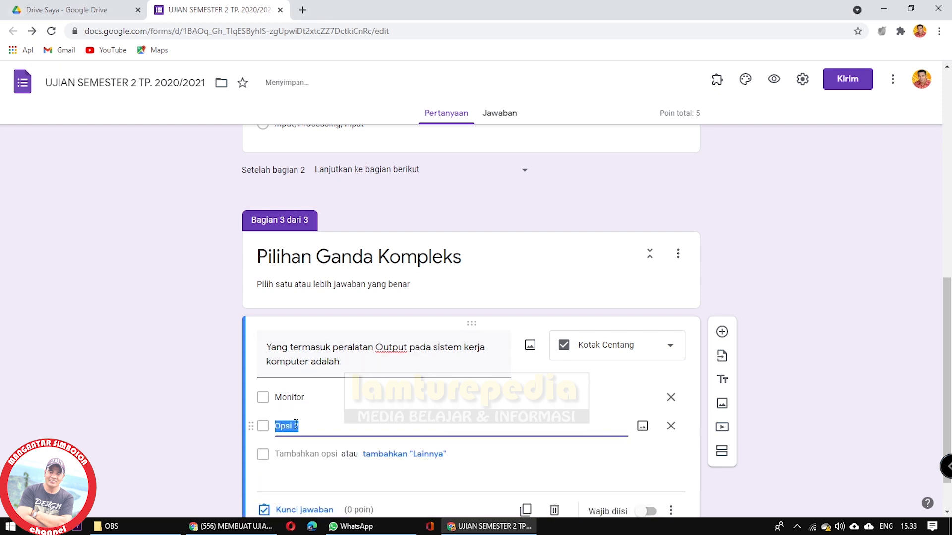
text(Keyboard)
key(alt+Tab)
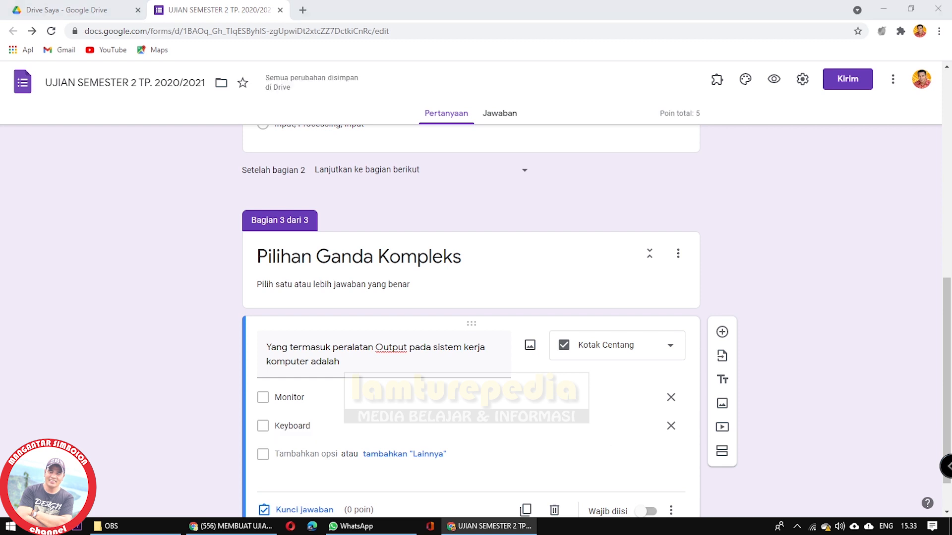
click(302, 453)
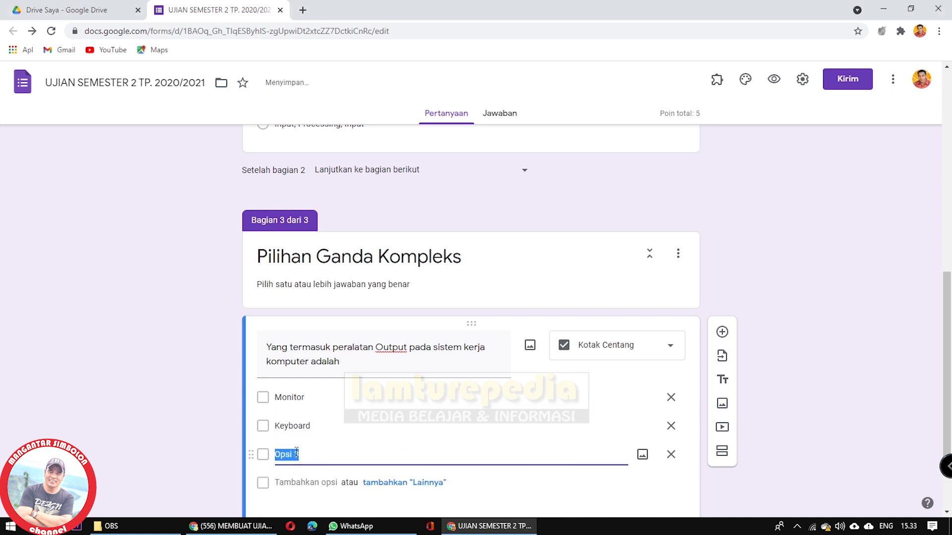
text(Mouse)
key(alt+Tab)
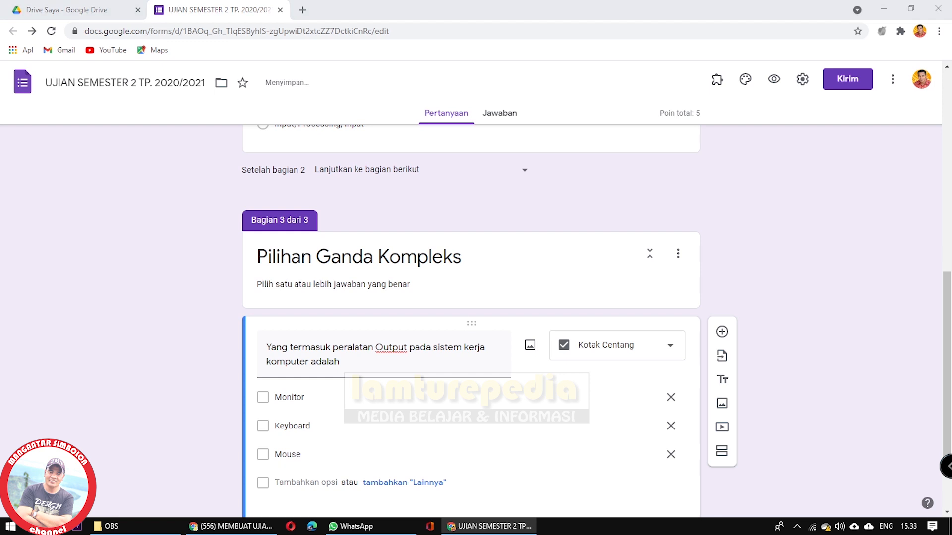
- Add "hardisk" and "Printer" as the fourth and fifth answer options of the question
click(282, 482)
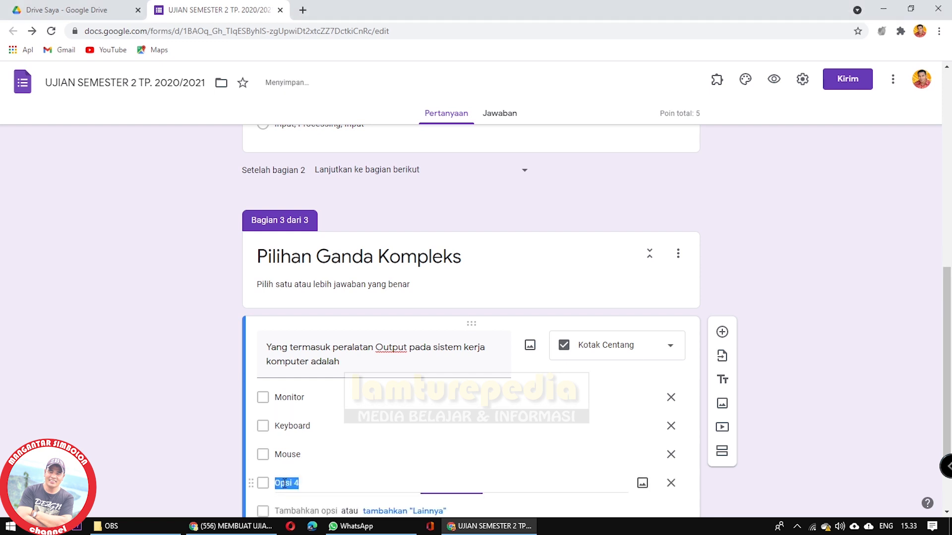
text(hardisk)
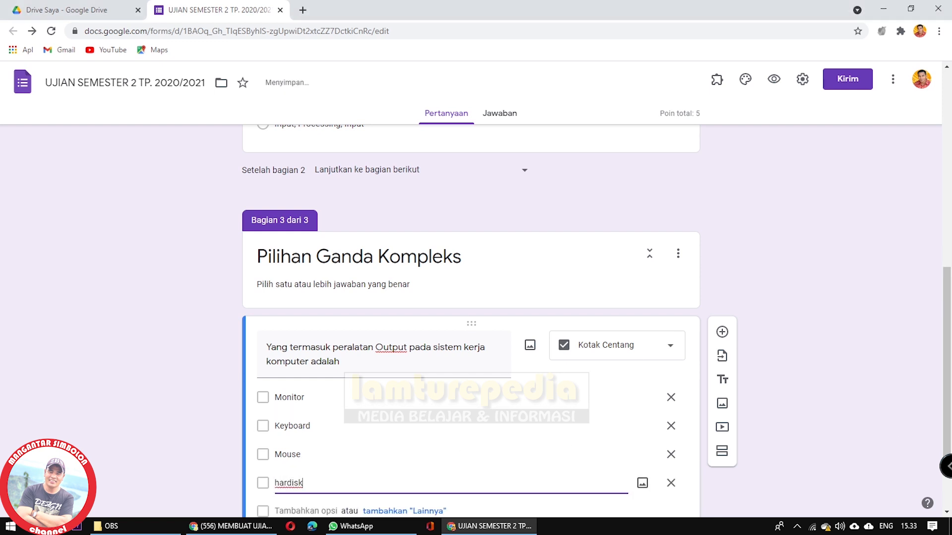
key(alt+Tab)
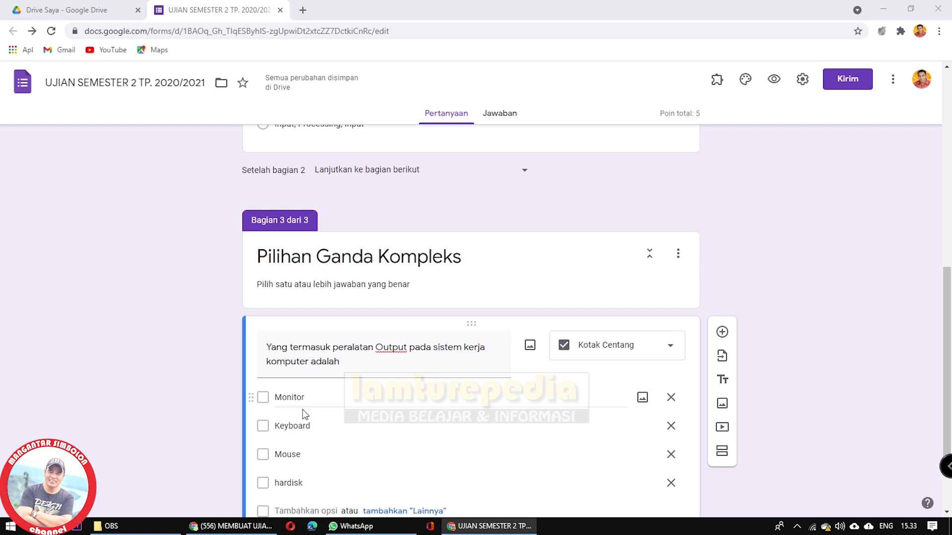
scroll(308, 414, down, 2)
click(316, 404)
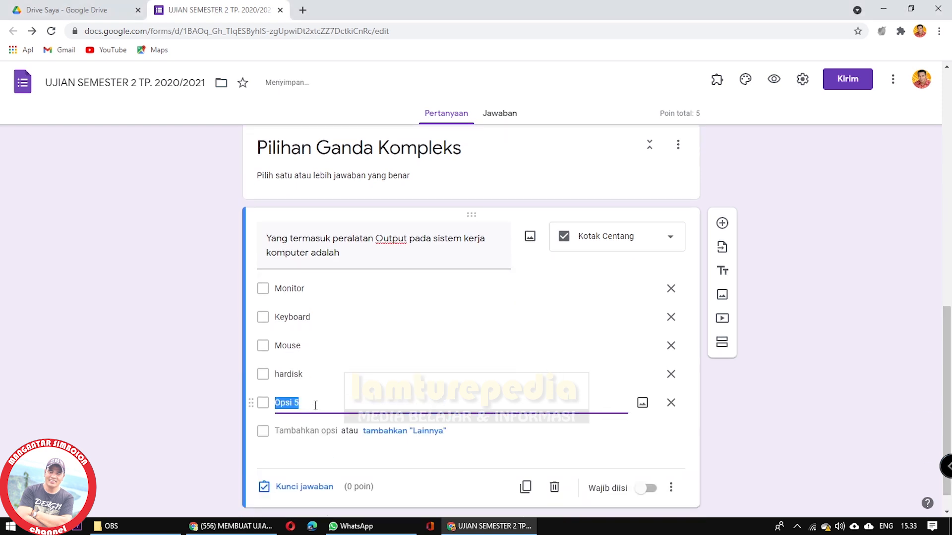
text(Printer)
click(748, 416)
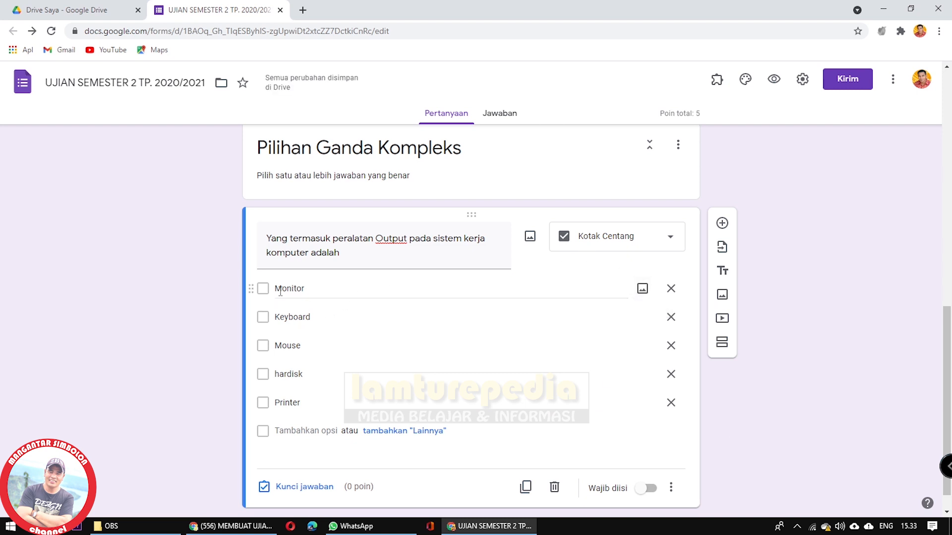
- Insert a picture of a blue-screened monitor into the Monitor option using a Google image search for "monitor"
click(647, 291)
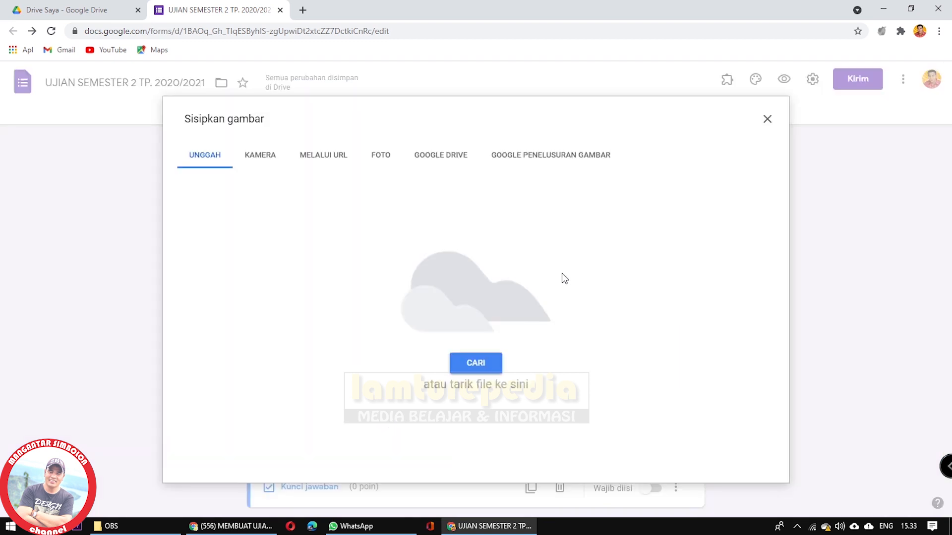
click(548, 161)
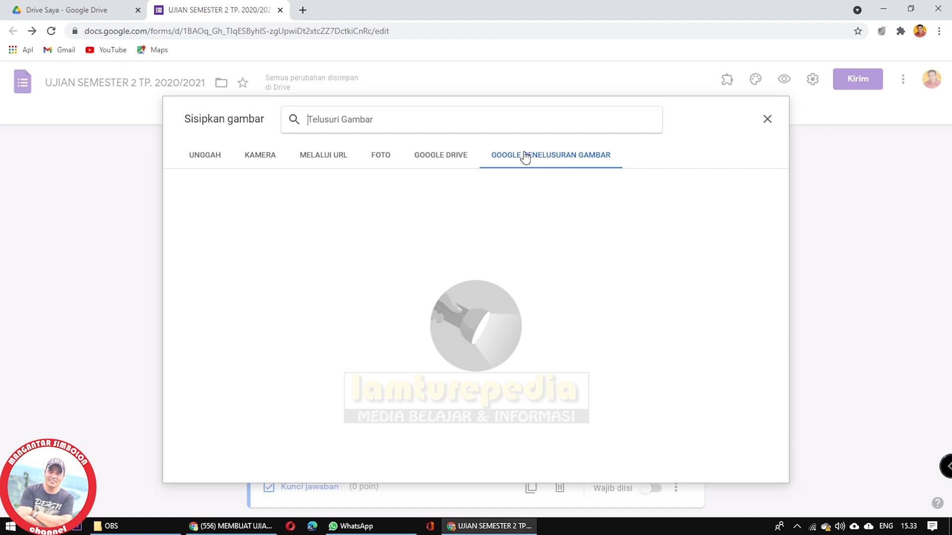
text(mo)
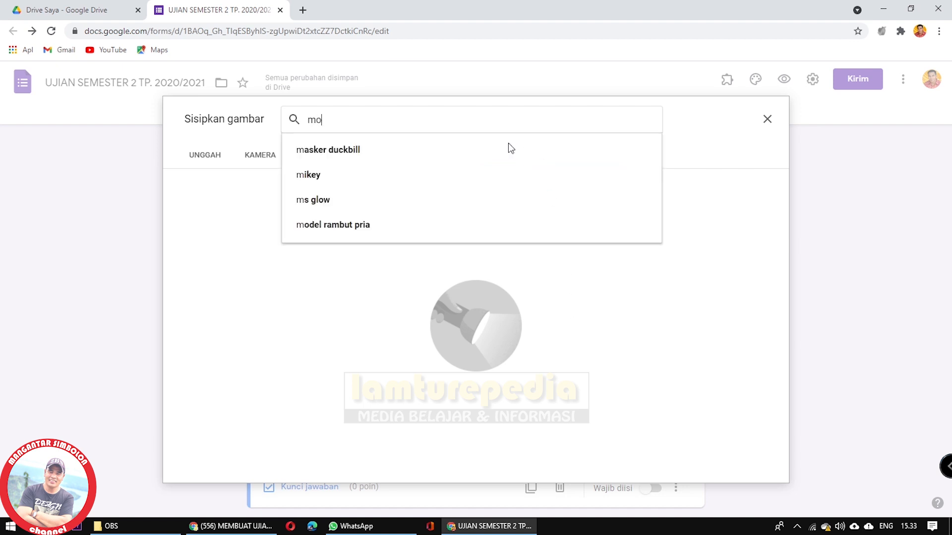
text(nitor)
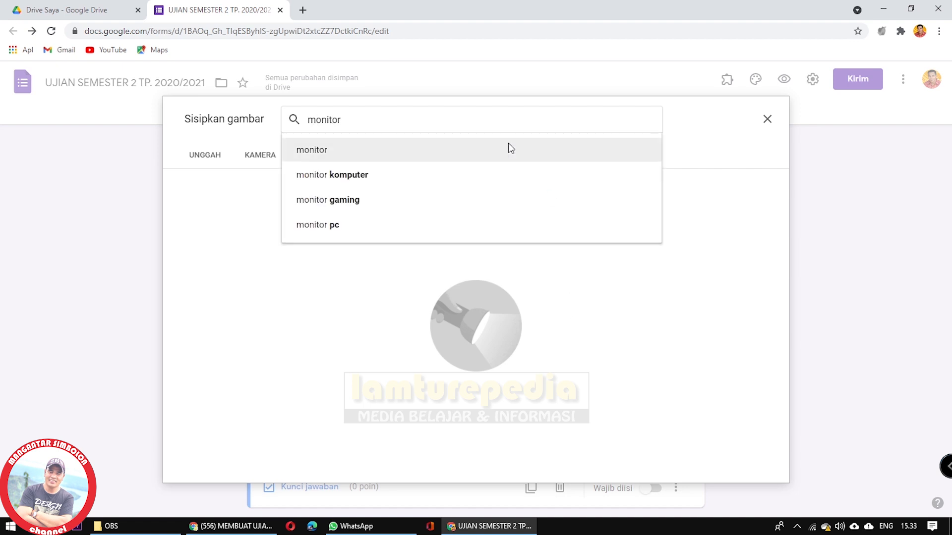
key(Return)
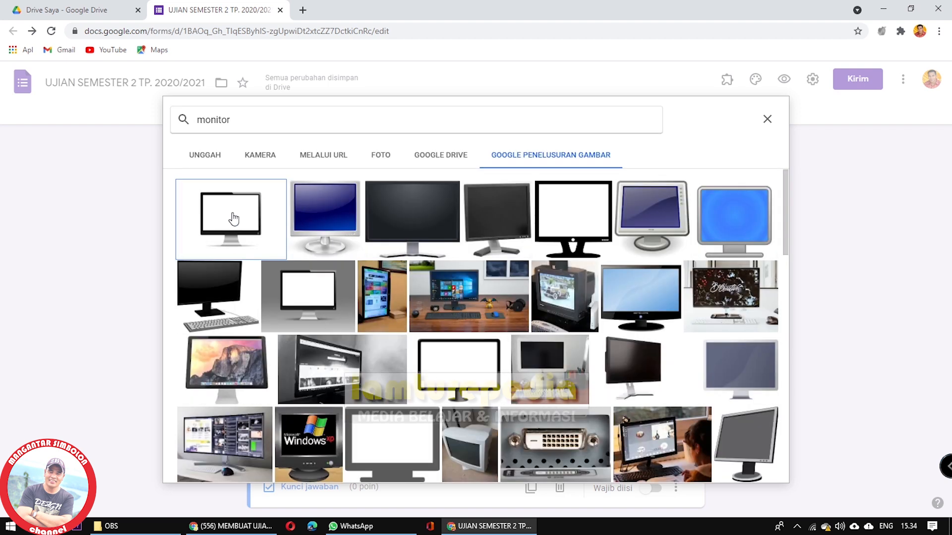
click(316, 214)
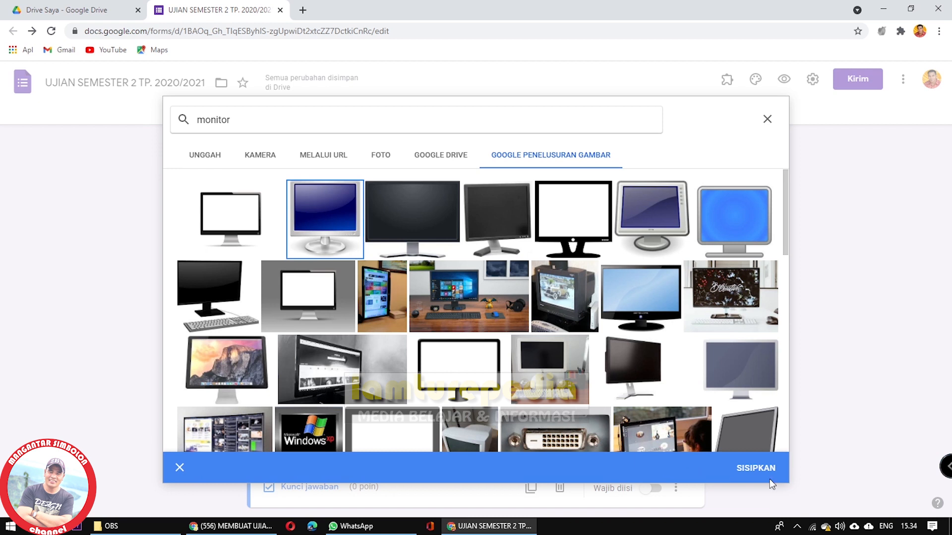
click(754, 407)
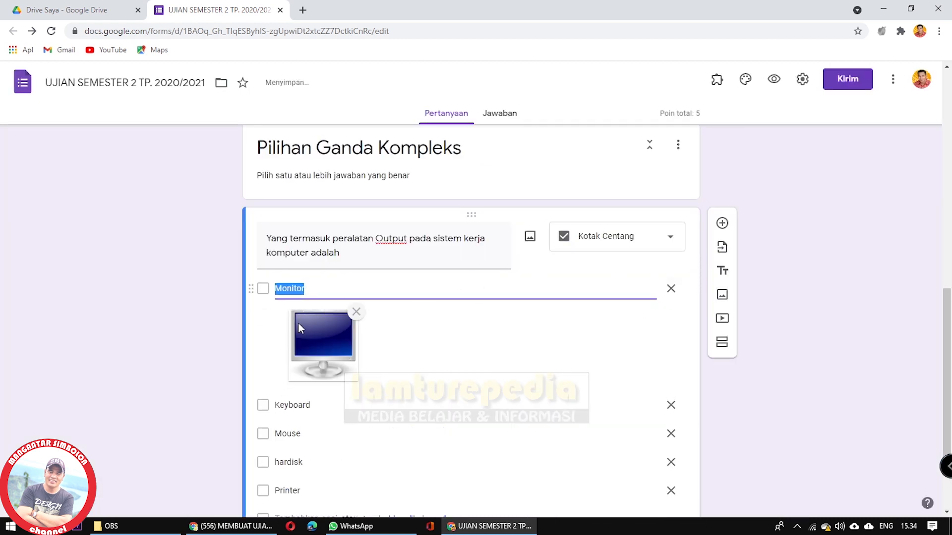
- Insert a picture of a white full-size keyboard into the Keyboard option using a Google image search for "keyboars"
scroll(299, 323, down, 2)
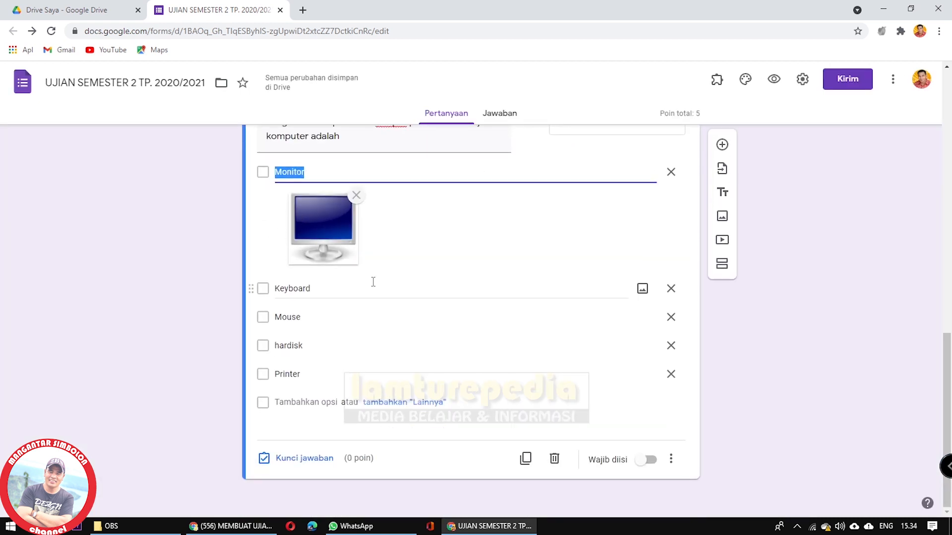
click(644, 289)
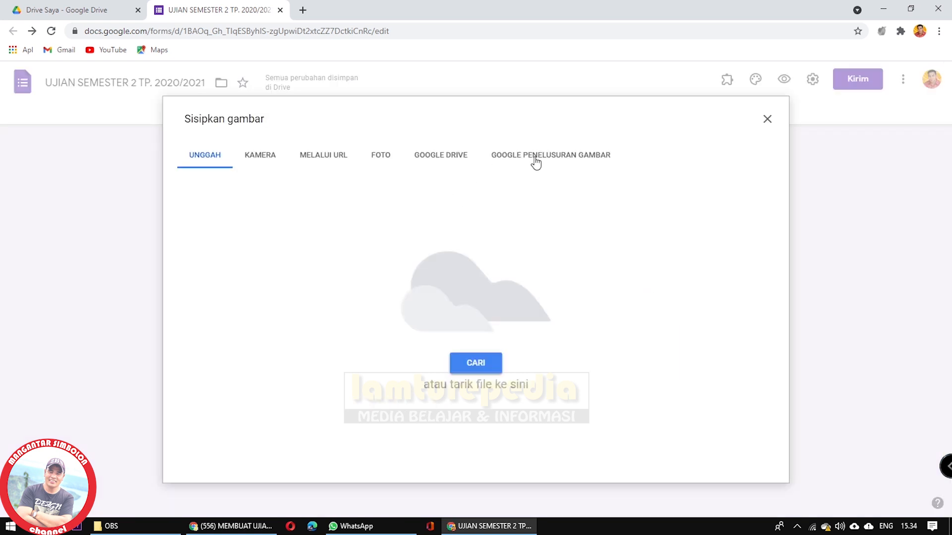
click(535, 162)
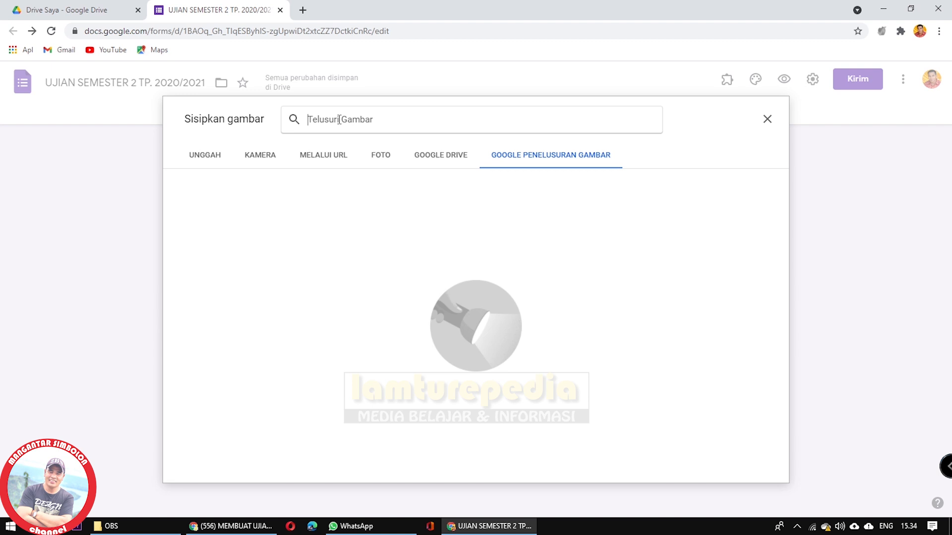
text(key)
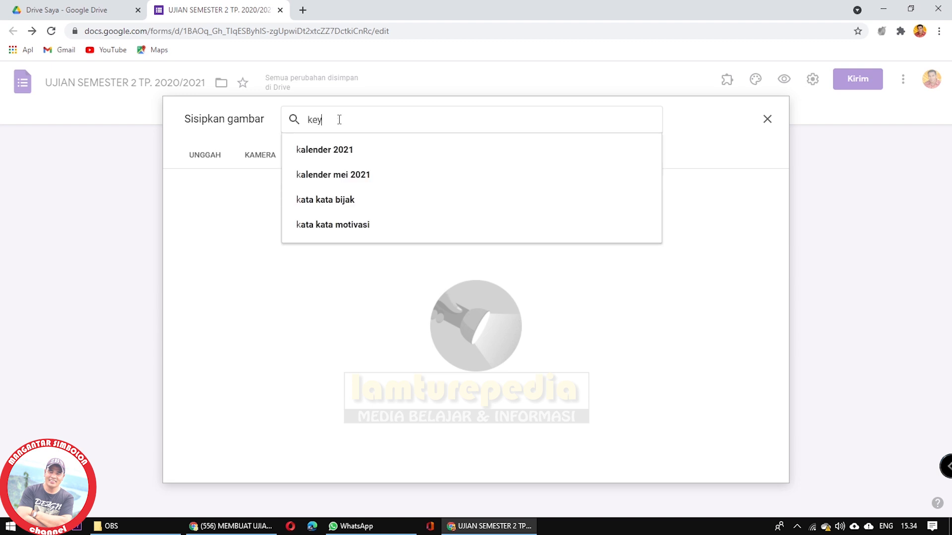
text(boars)
key(Return)
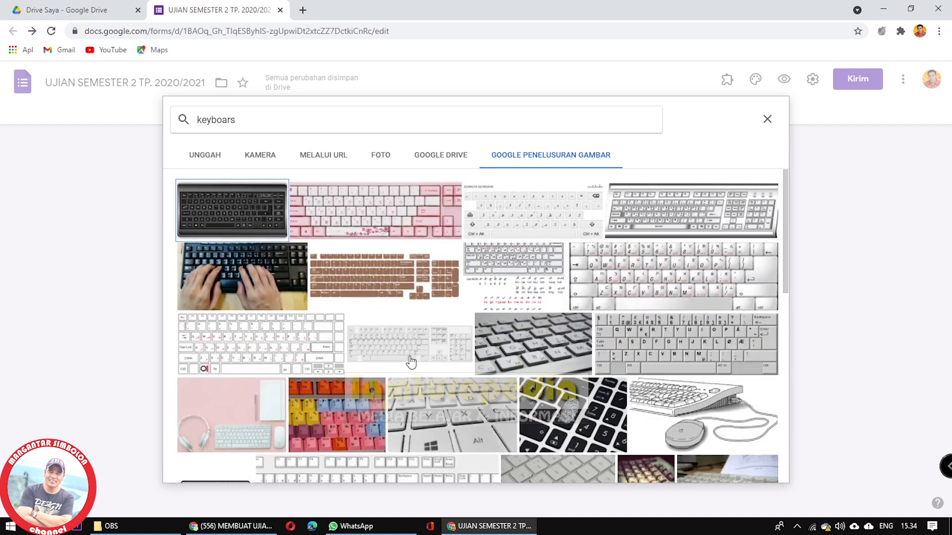
click(430, 348)
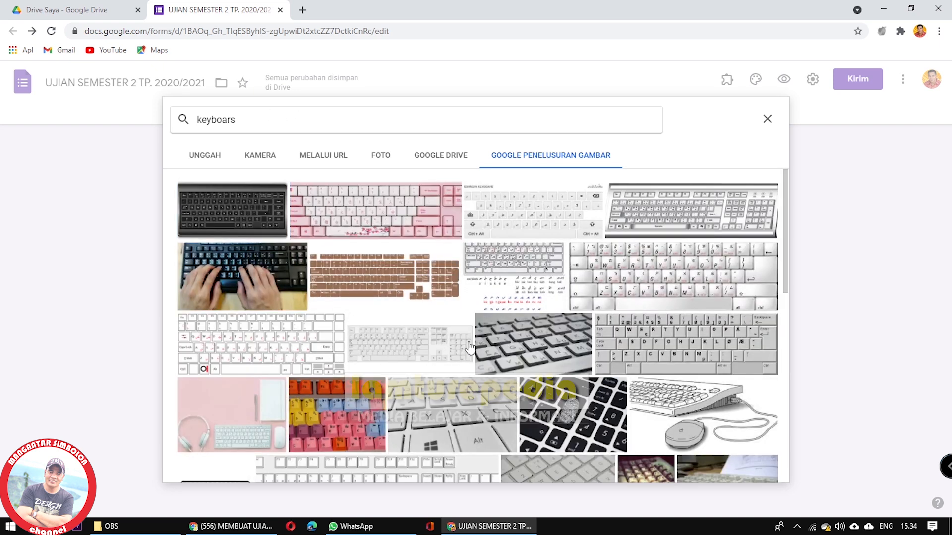
click(756, 468)
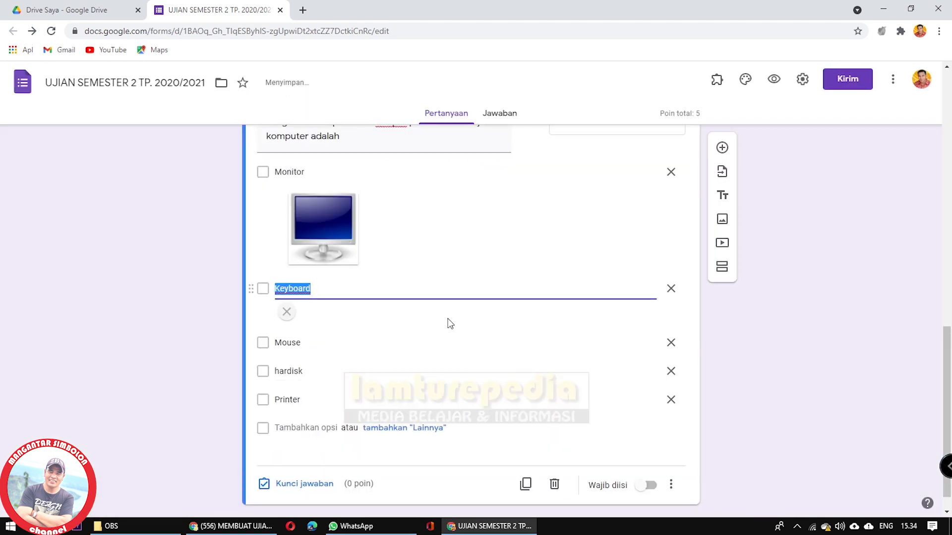
click(690, 346)
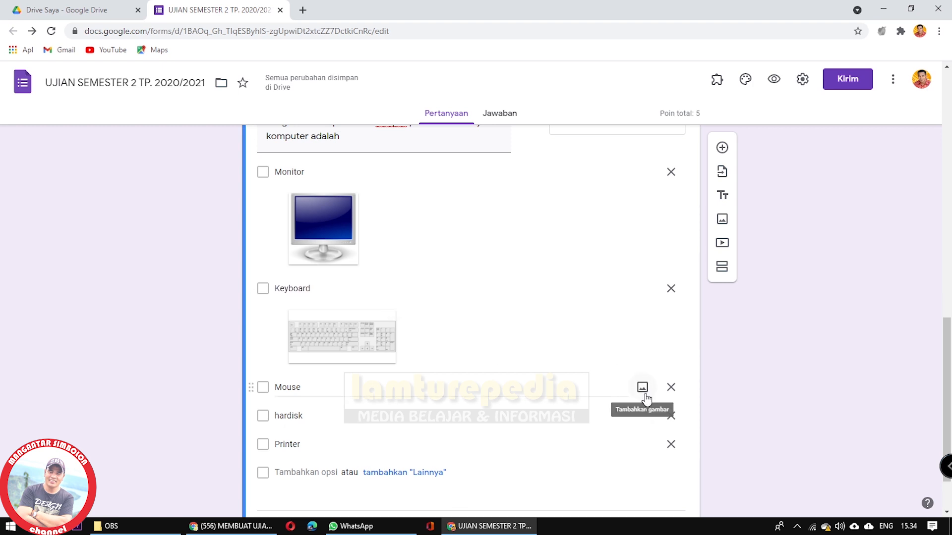
- Insert a picture of a grey wired computer mouse into the Mouse option using a Google image search for "mouse"
click(643, 393)
click(528, 161)
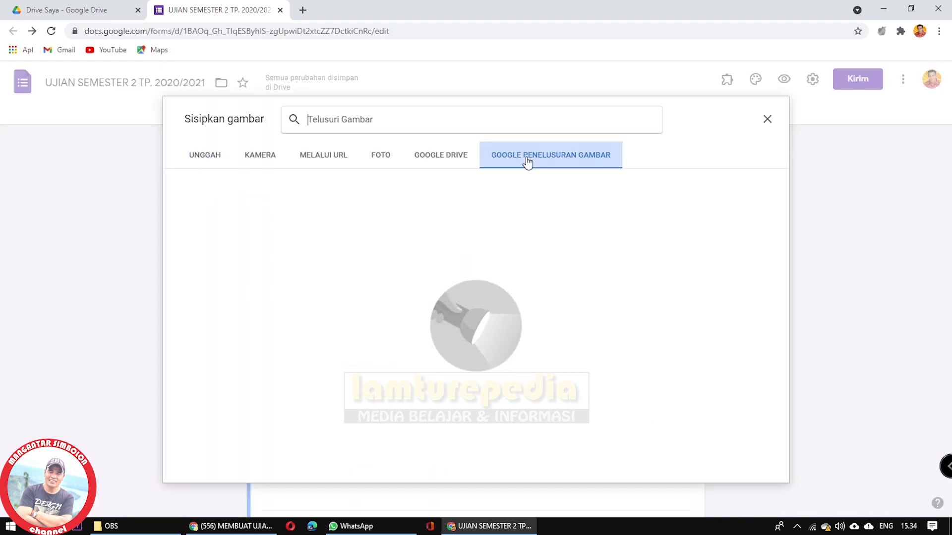
text(mouse)
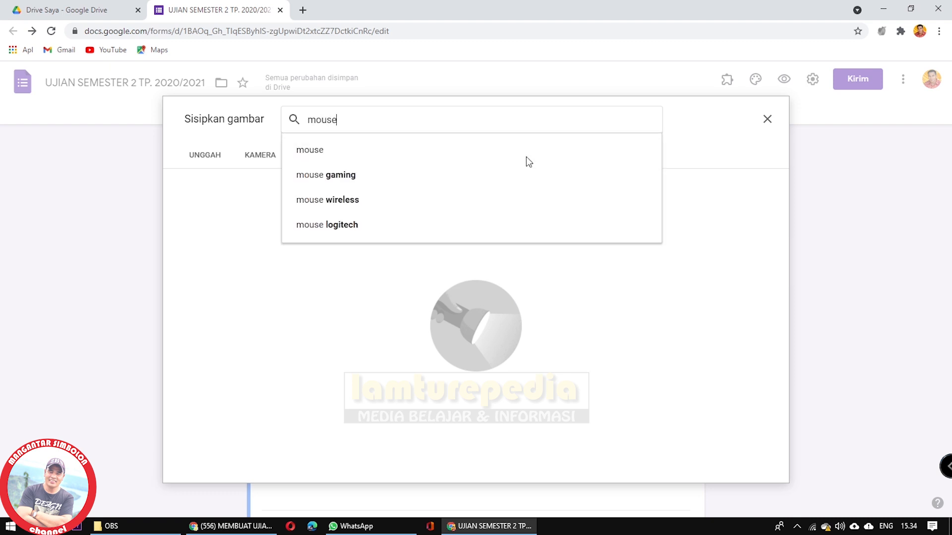
key(Return)
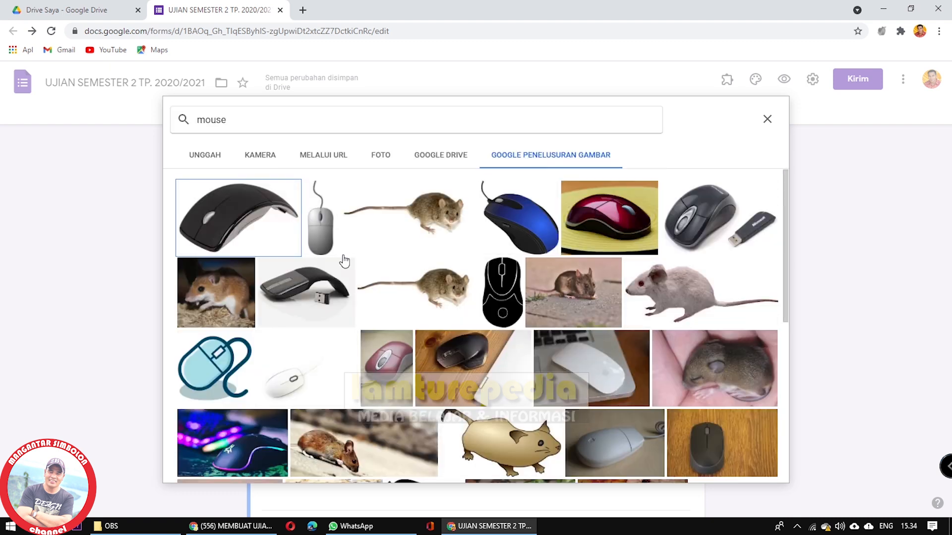
click(320, 218)
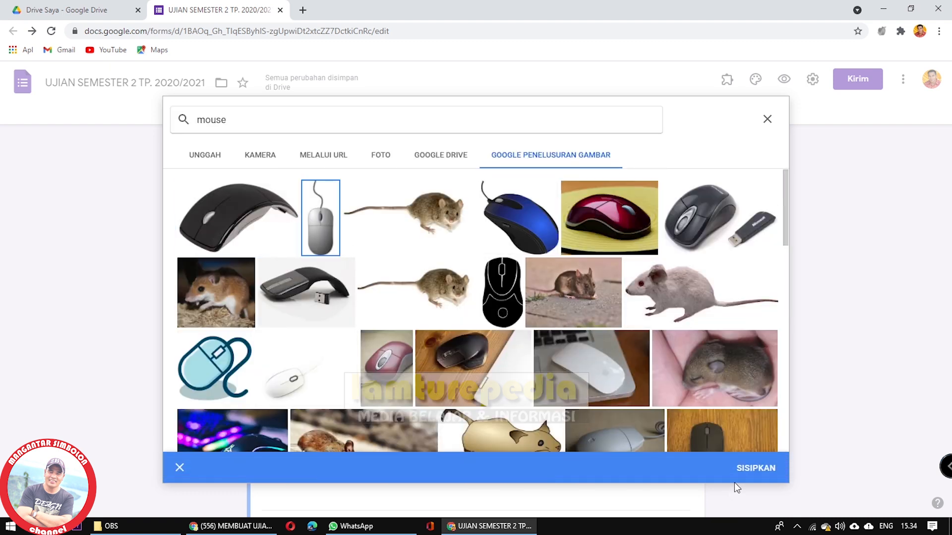
click(744, 467)
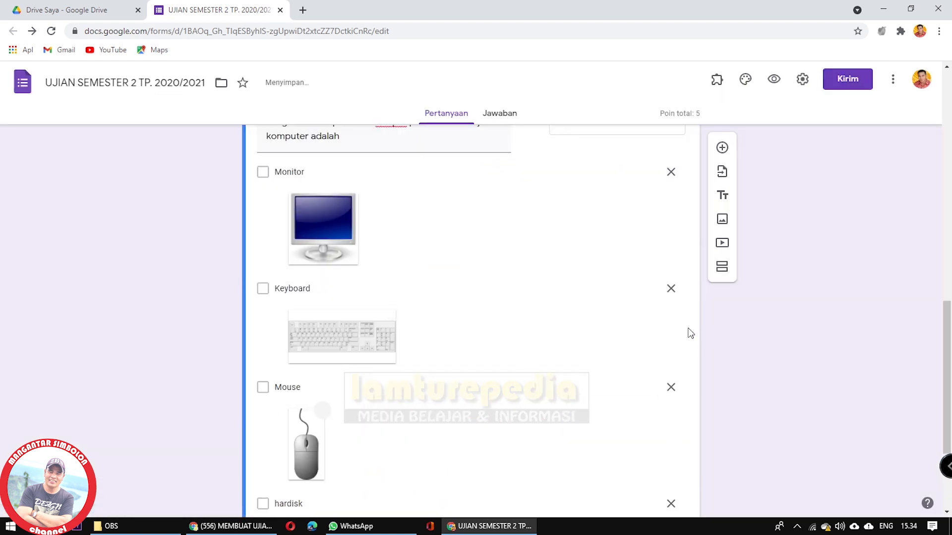
- Review the output devices question and its illustrated Monitor, Keyboard and Mouse options together with the hardisk and Printer options
scroll(374, 370, up, 5)
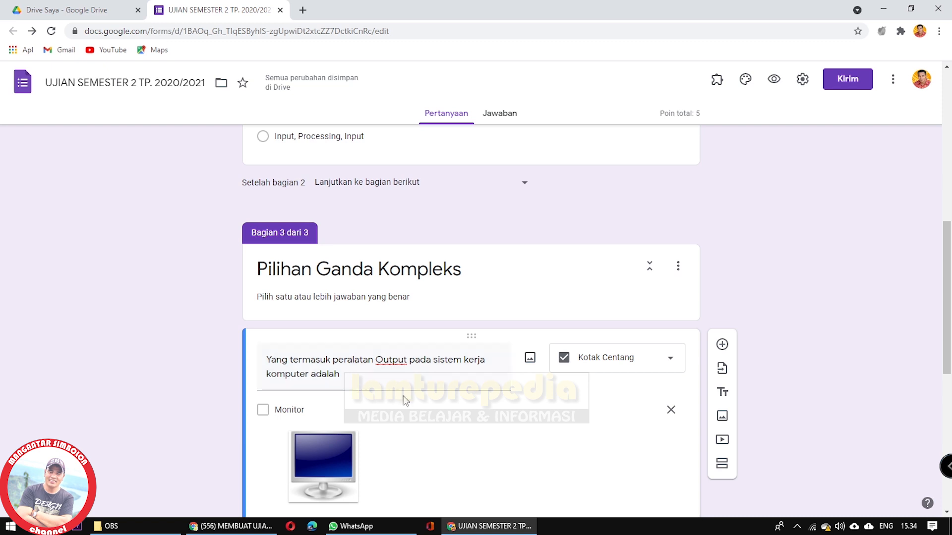
scroll(404, 401, down, 1)
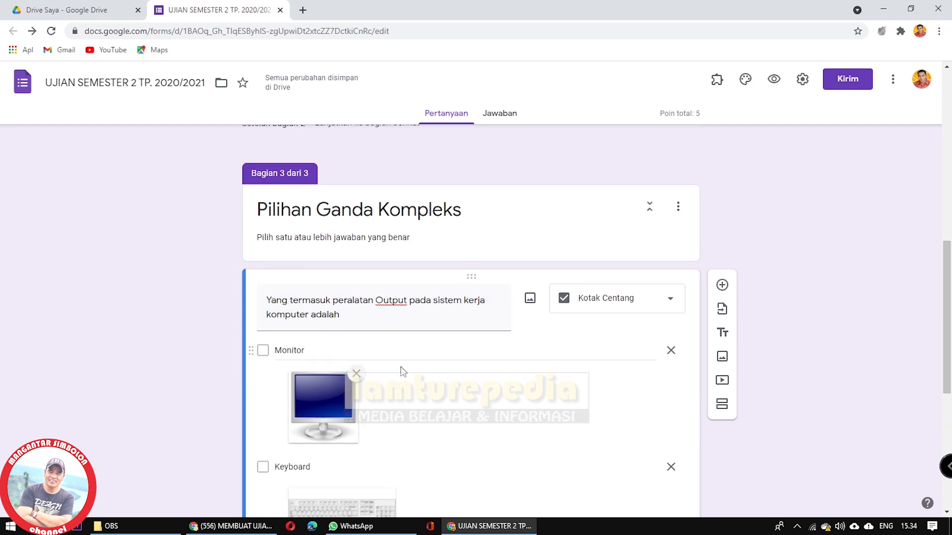
scroll(403, 372, down, 2)
scroll(400, 291, down, 3)
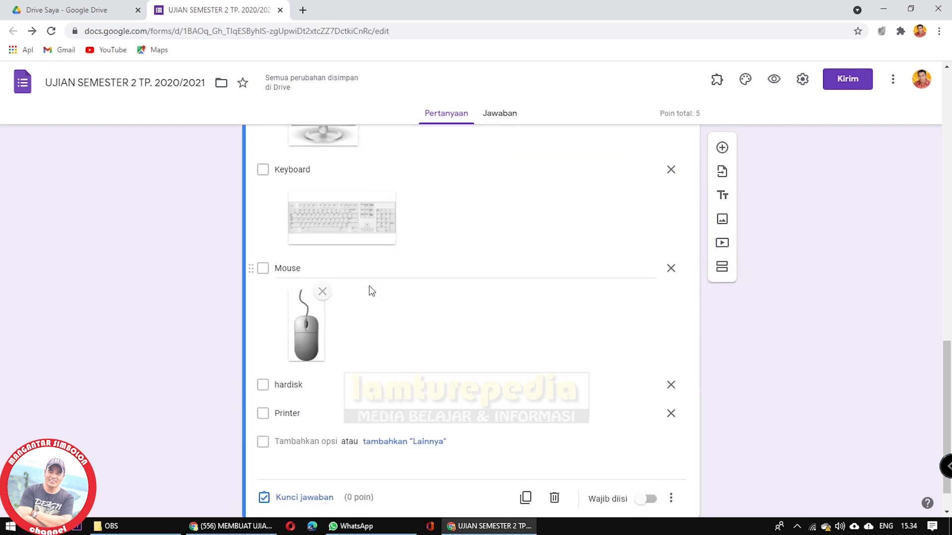
scroll(366, 303, up, 3)
click(340, 251)
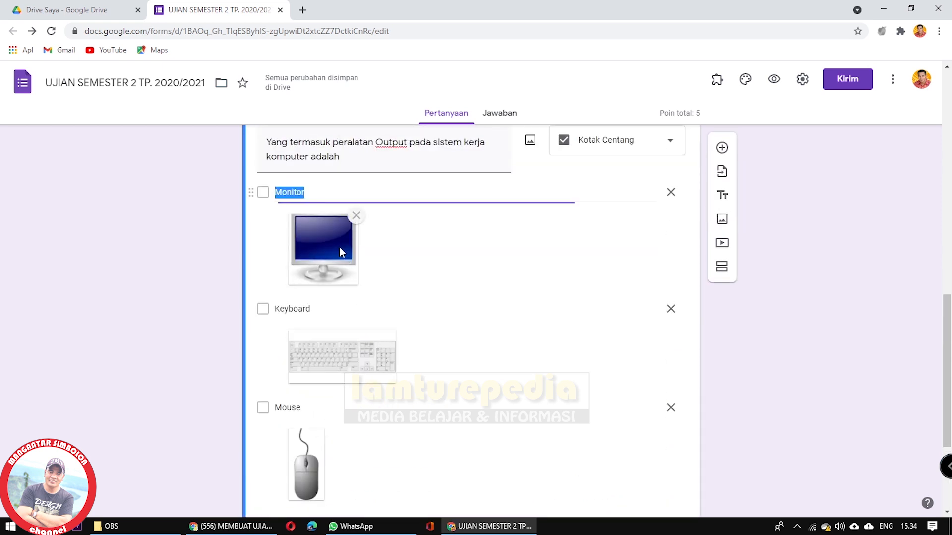
scroll(486, 336, down, 3)
scroll(486, 335, up, 1)
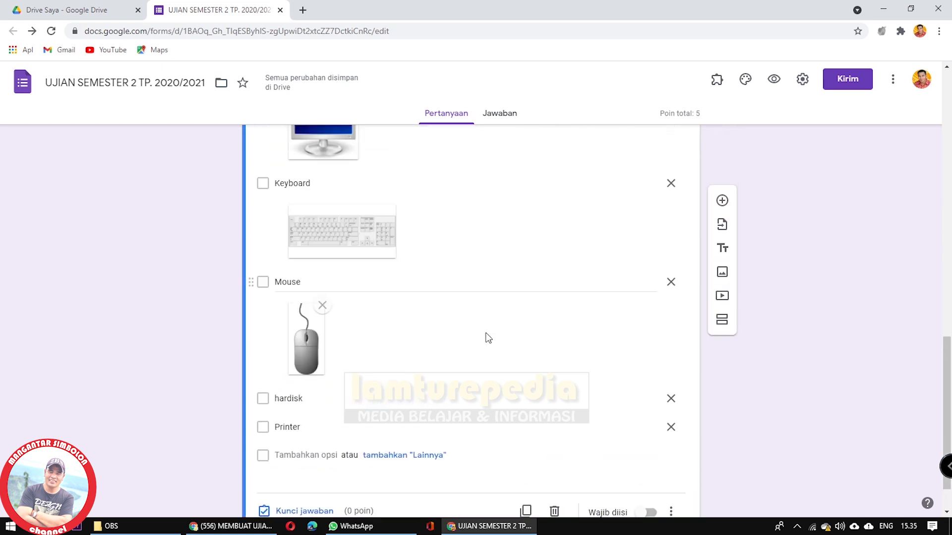
scroll(487, 335, up, 3)
scroll(486, 335, down, 4)
click(288, 346)
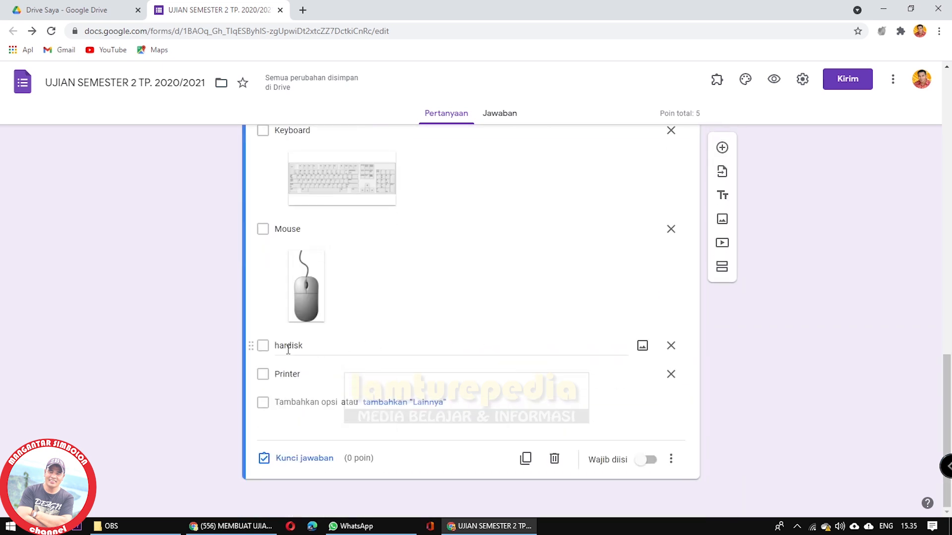
click(318, 378)
scroll(427, 355, up, 1)
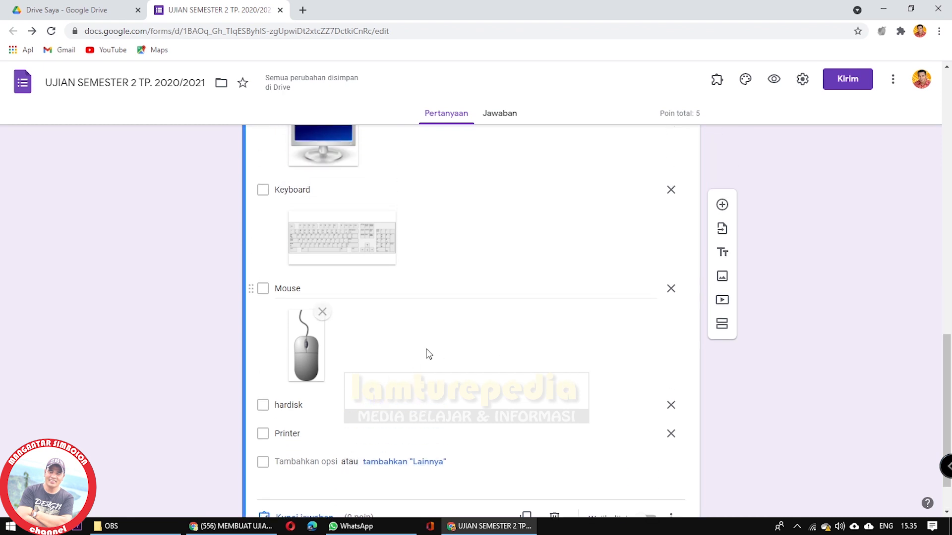
scroll(451, 367, down, 1)
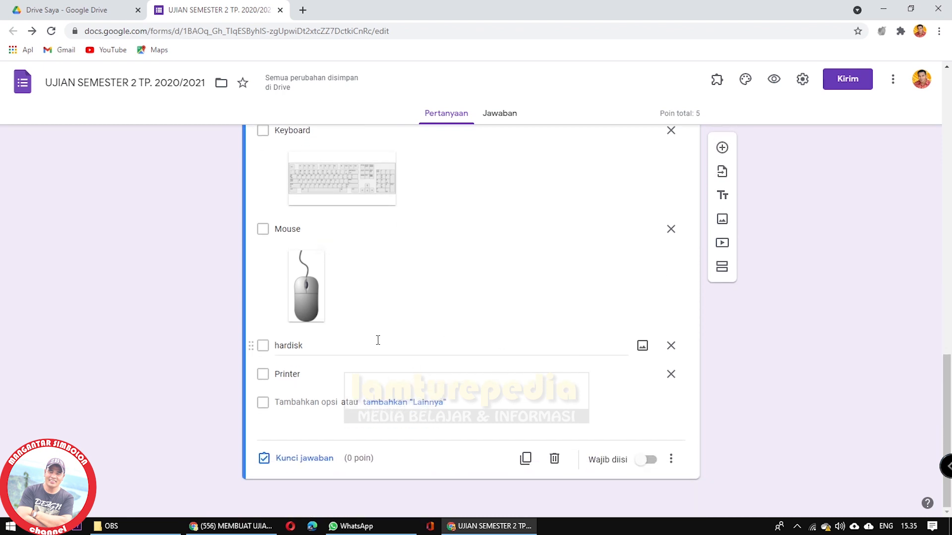
scroll(309, 306, up, 3)
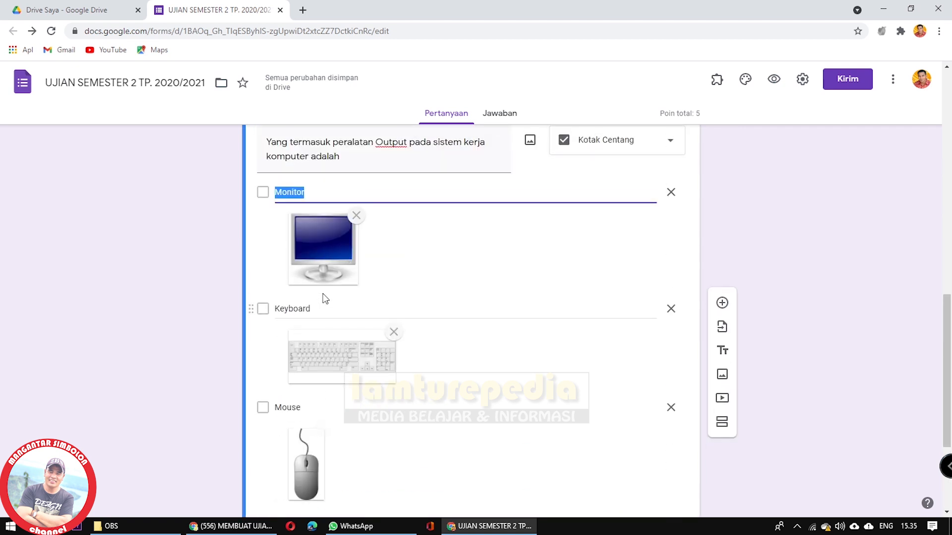
scroll(466, 369, down, 3)
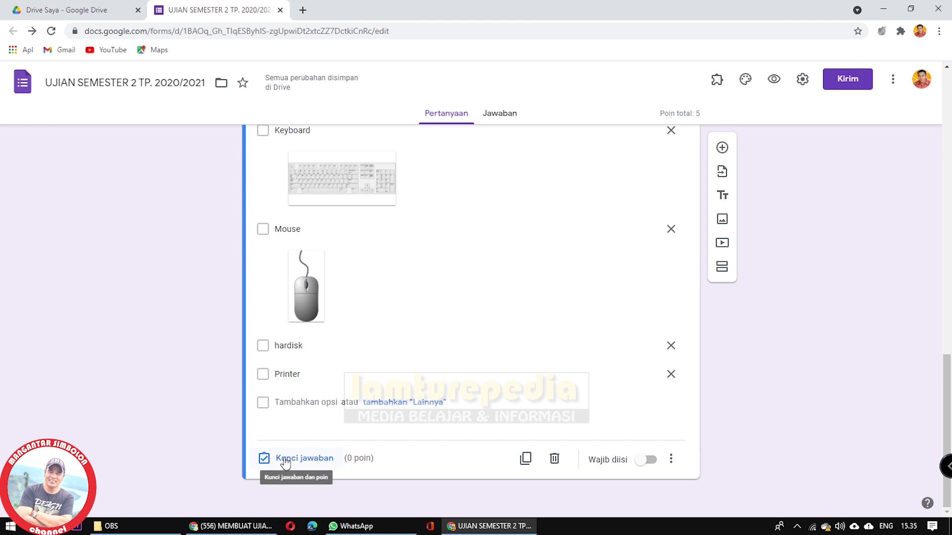
- Mark Monitor and Printer as the correct answers in the answer key of the output devices question
click(311, 460)
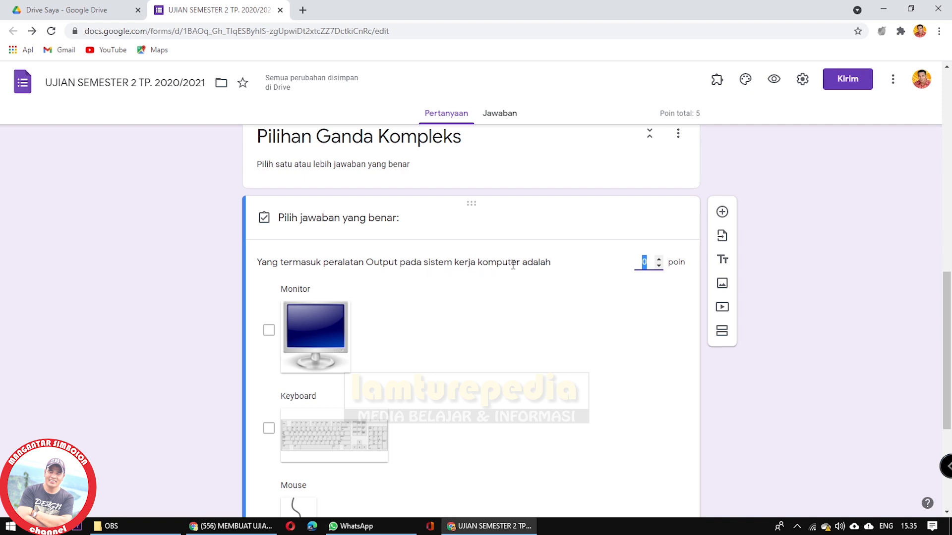
scroll(545, 263, down, 1)
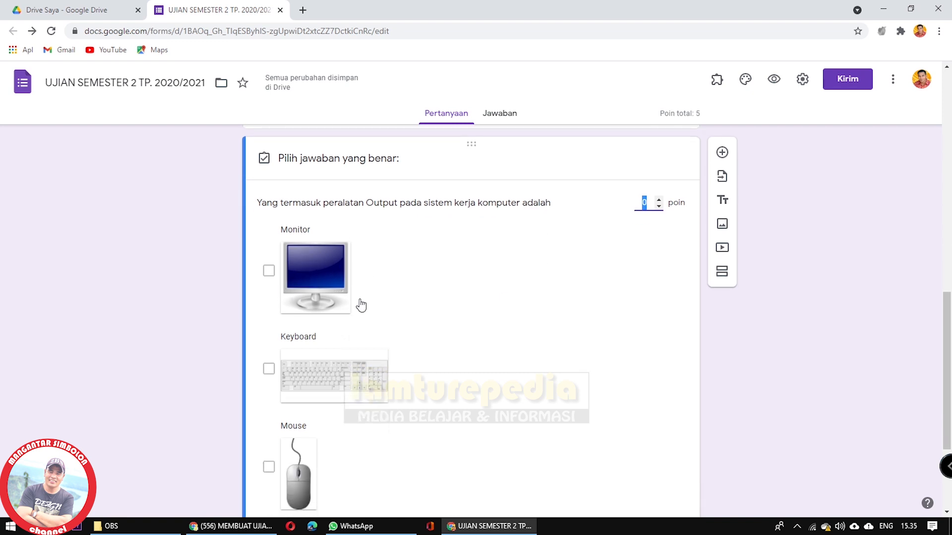
scroll(433, 300, down, 2)
scroll(347, 339, up, 1)
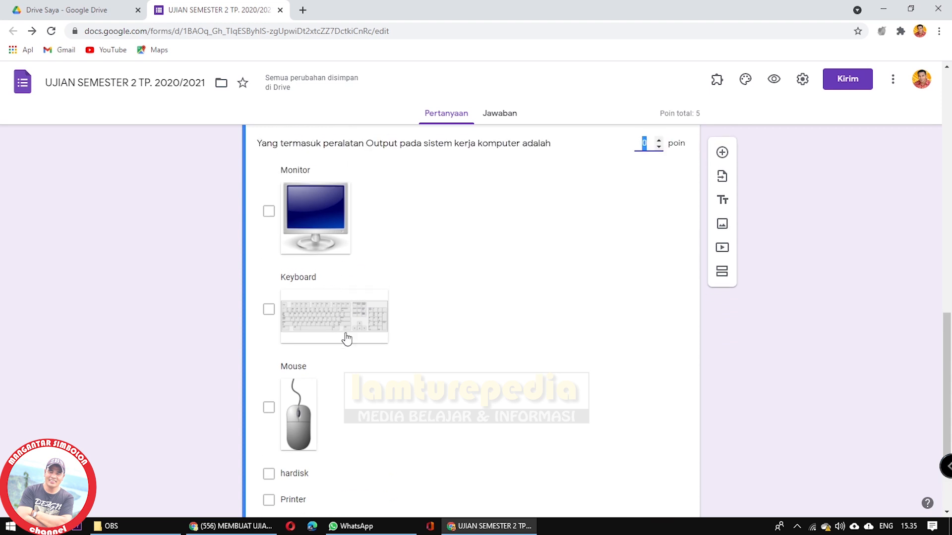
scroll(346, 338, down, 1)
scroll(406, 373, up, 2)
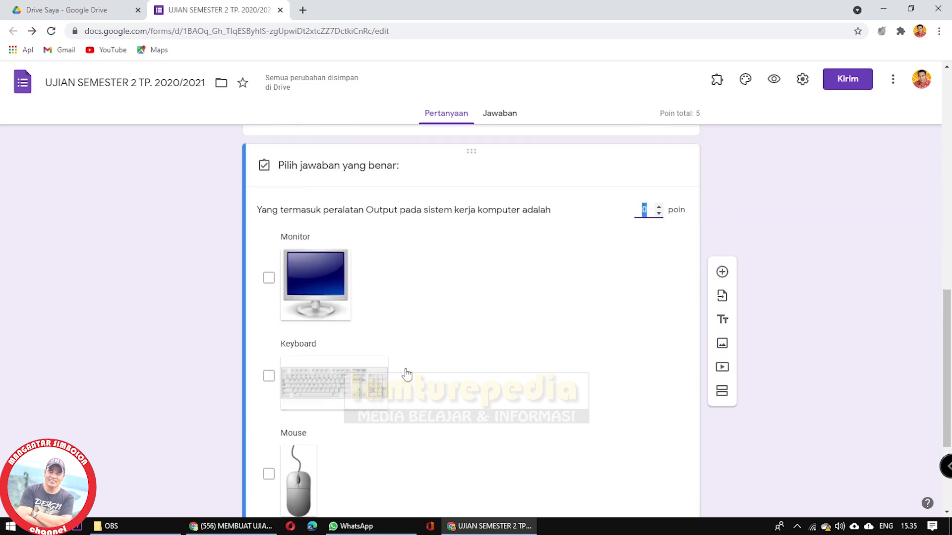
scroll(406, 372, up, 2)
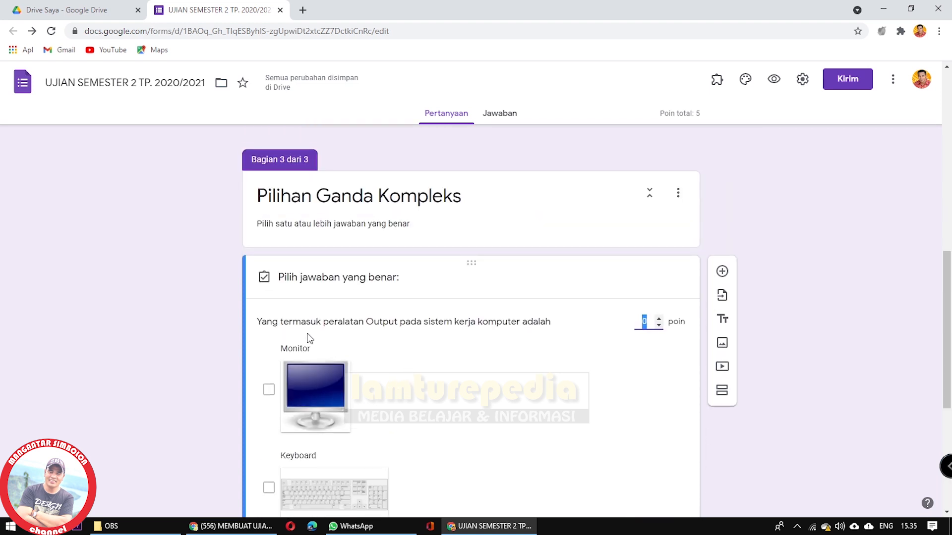
click(268, 390)
scroll(268, 392, down, 3)
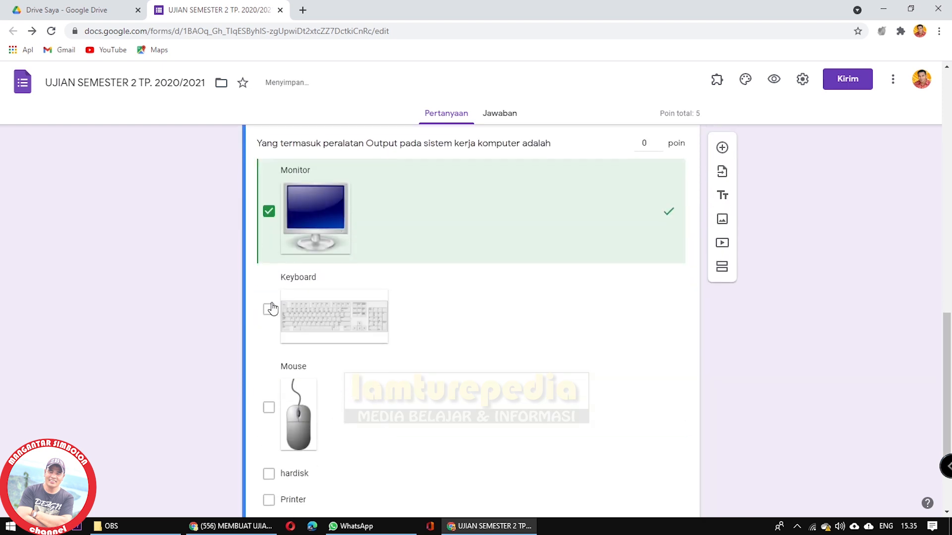
scroll(330, 375, down, 2)
click(268, 395)
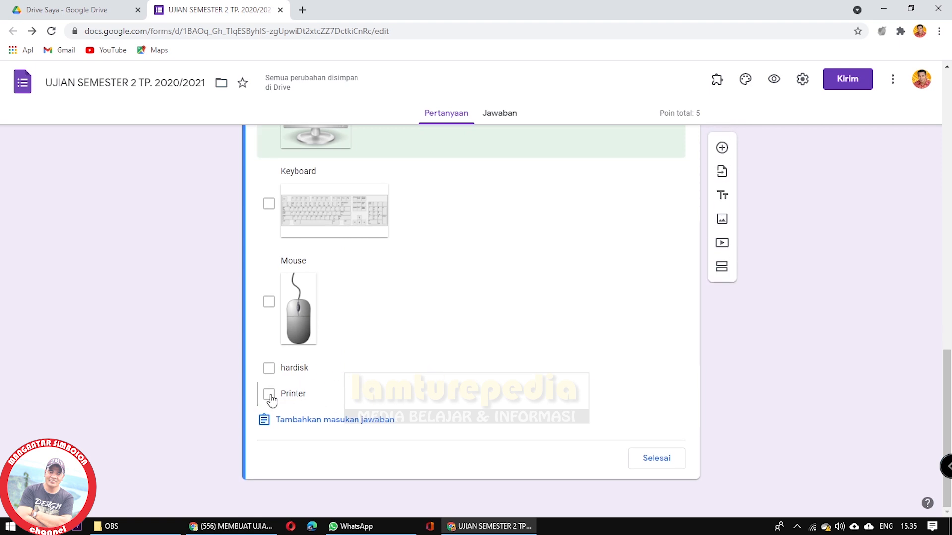
scroll(439, 329, up, 2)
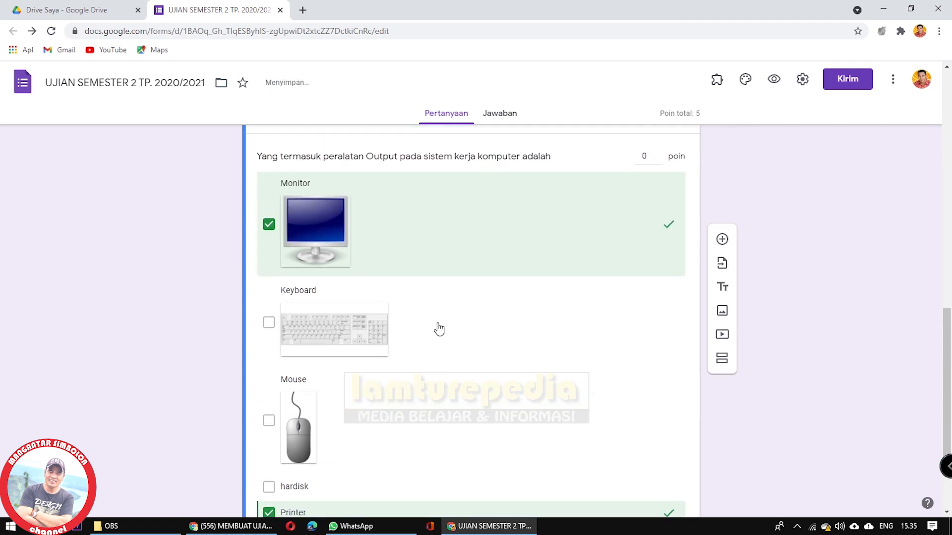
scroll(439, 329, up, 2)
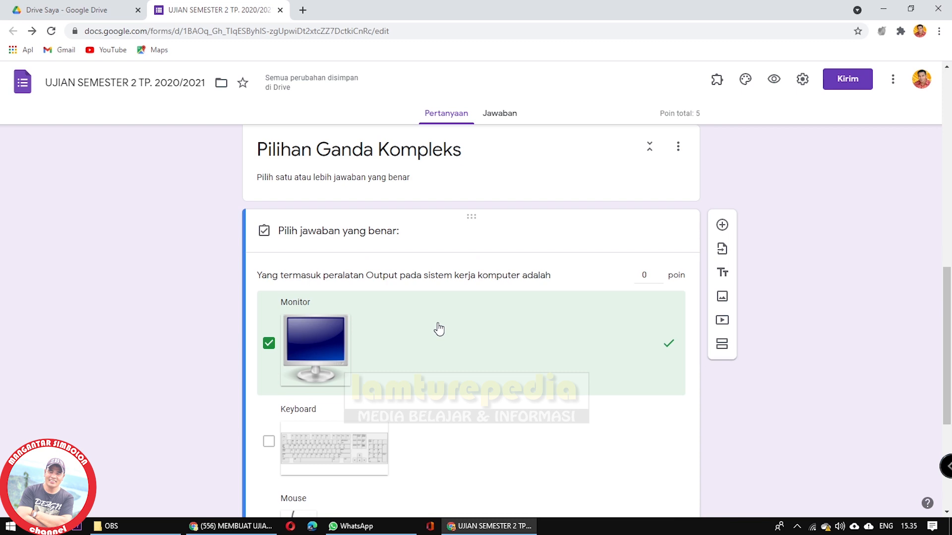
scroll(439, 329, down, 4)
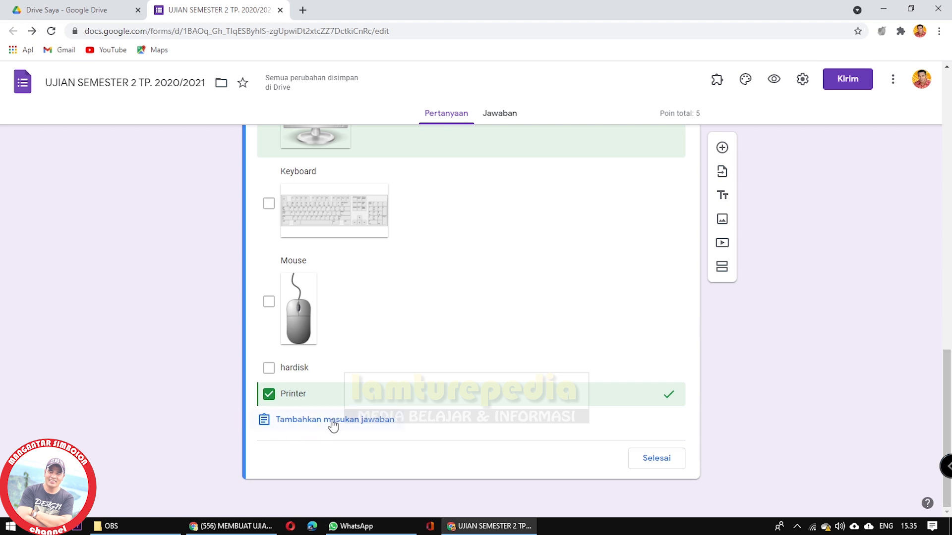
click(332, 420)
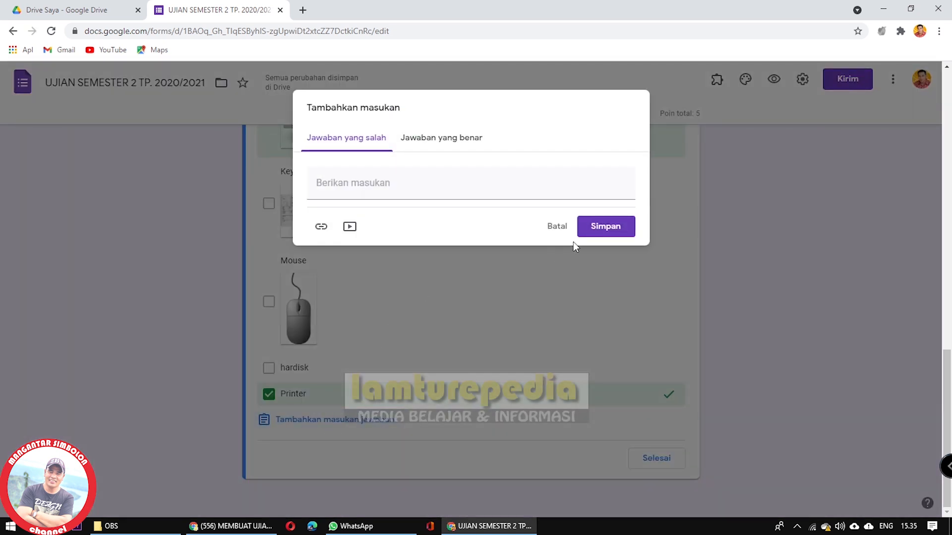
click(335, 142)
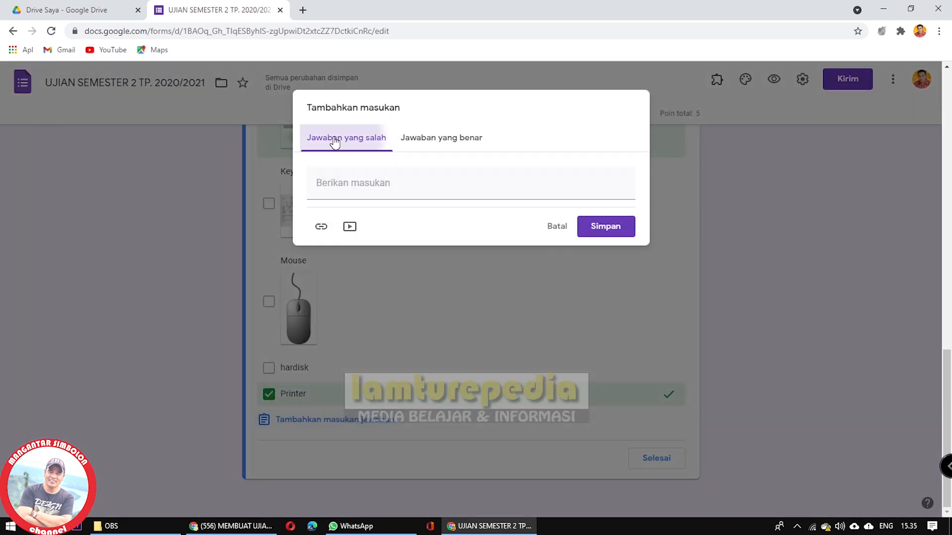
click(426, 139)
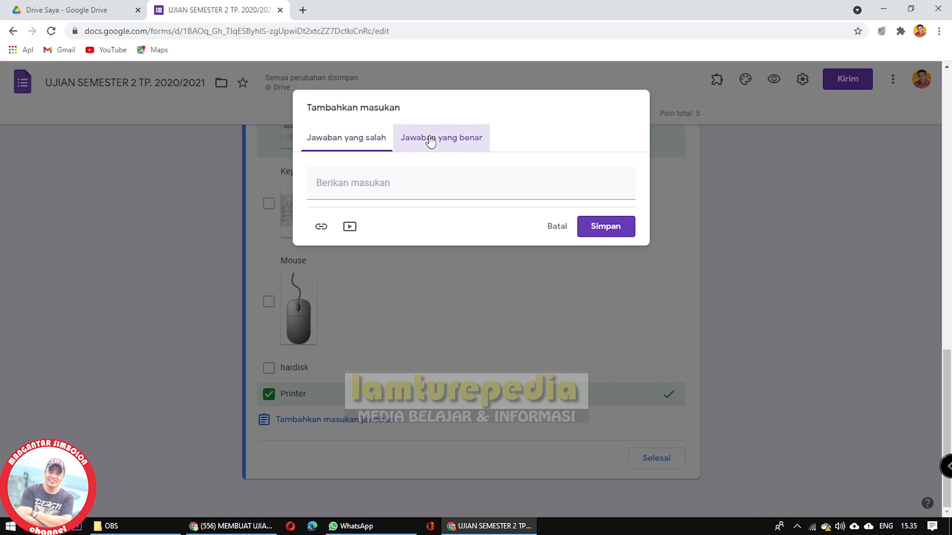
click(551, 227)
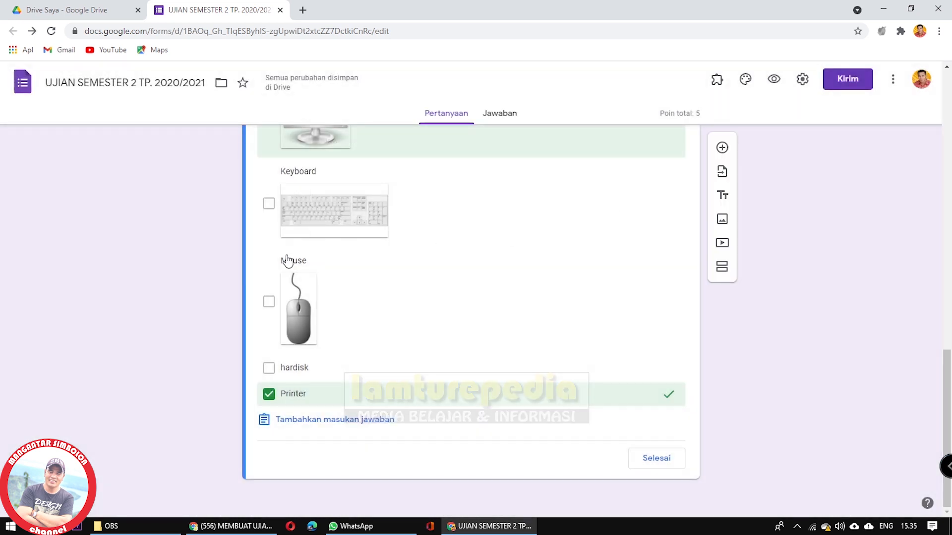
- Finish editing the answer key and make the output devices question required
click(651, 459)
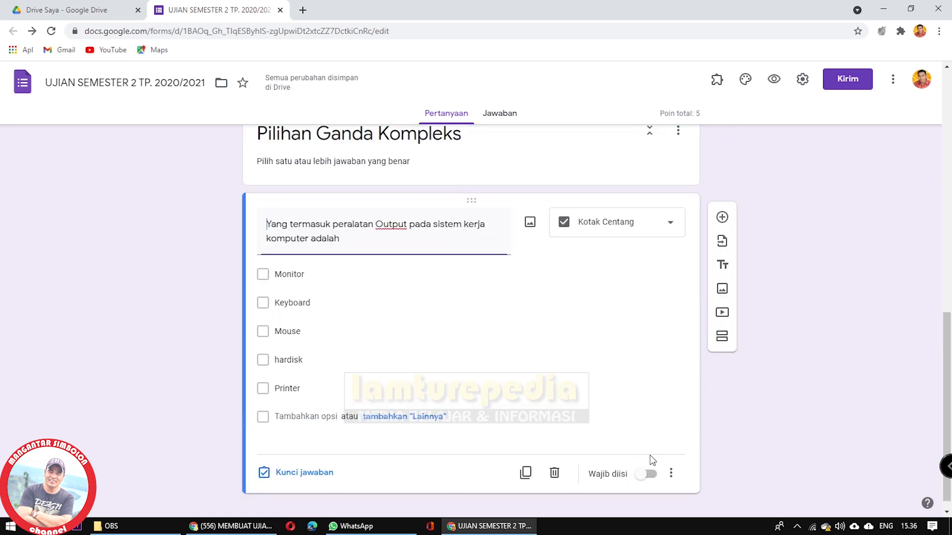
scroll(319, 436, down, 5)
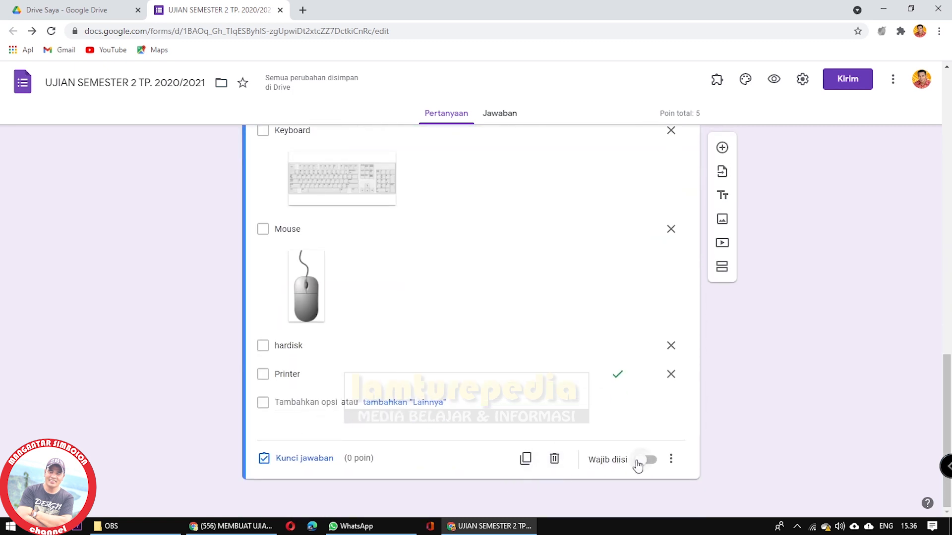
click(639, 461)
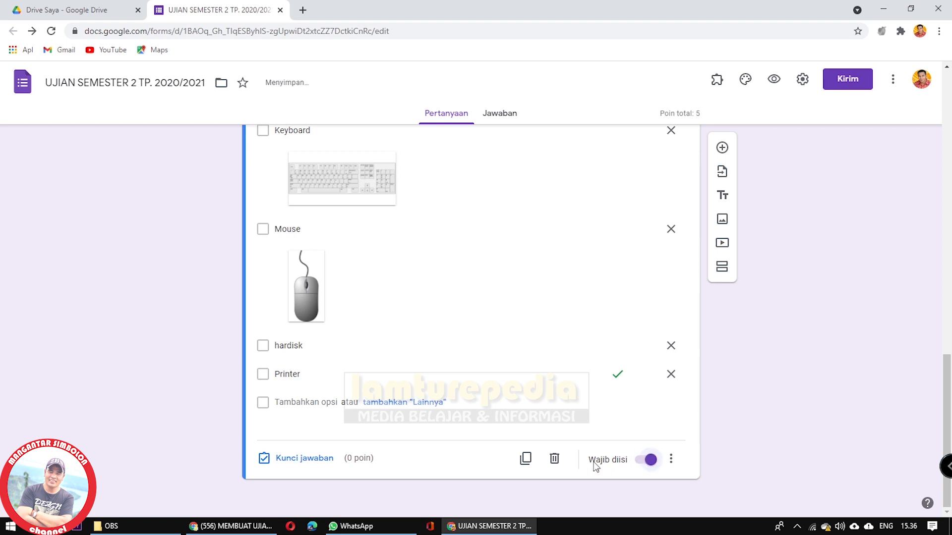
- Show the description field beneath the text of the output devices question and check where it sits
click(670, 459)
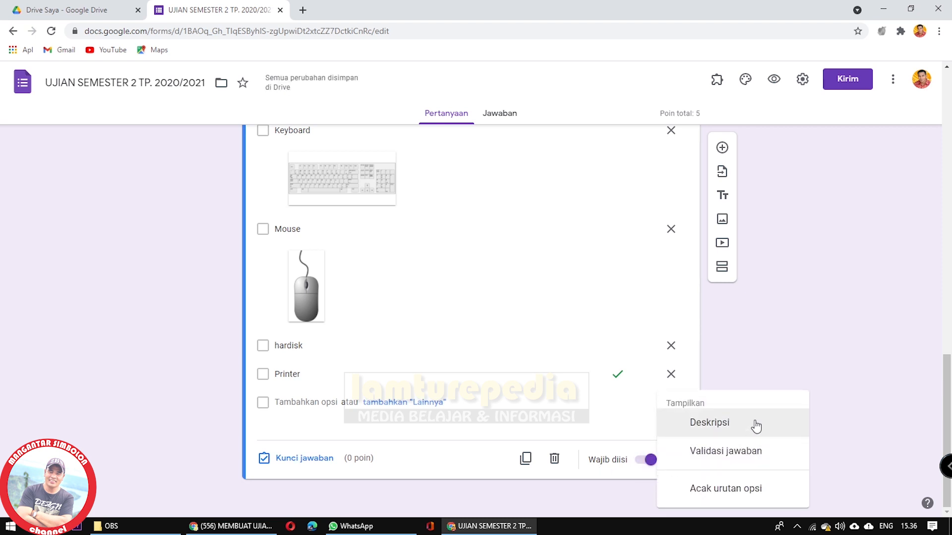
scroll(756, 426, up, 4)
scroll(784, 416, down, 1)
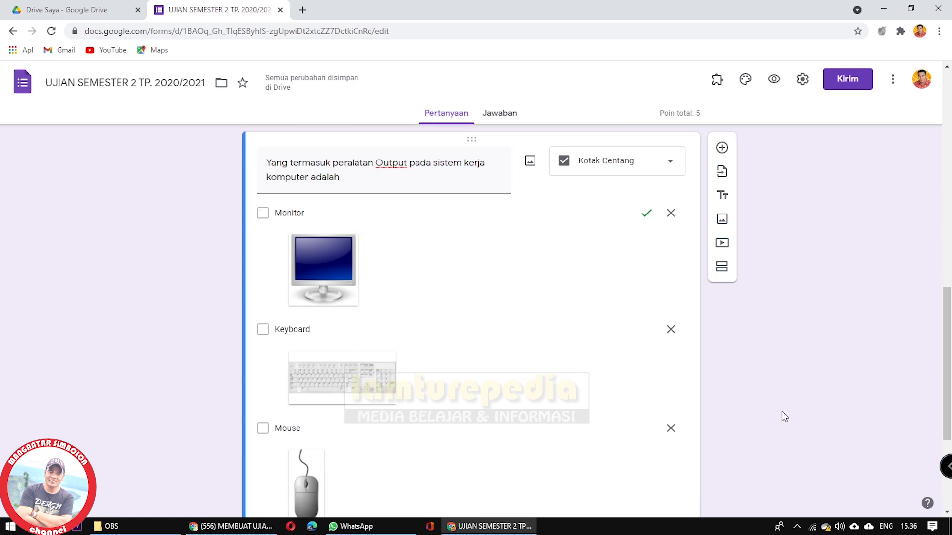
scroll(785, 417, down, 4)
click(720, 421)
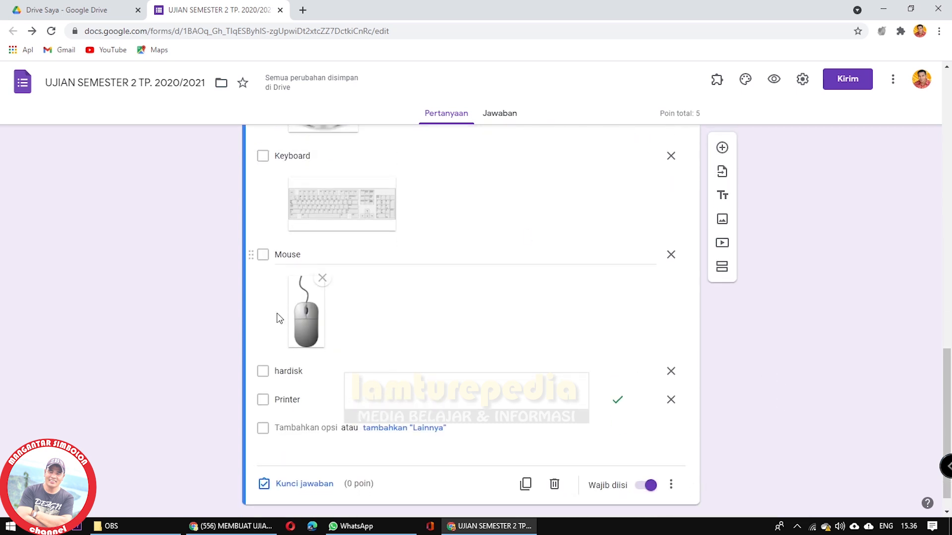
scroll(267, 310, up, 6)
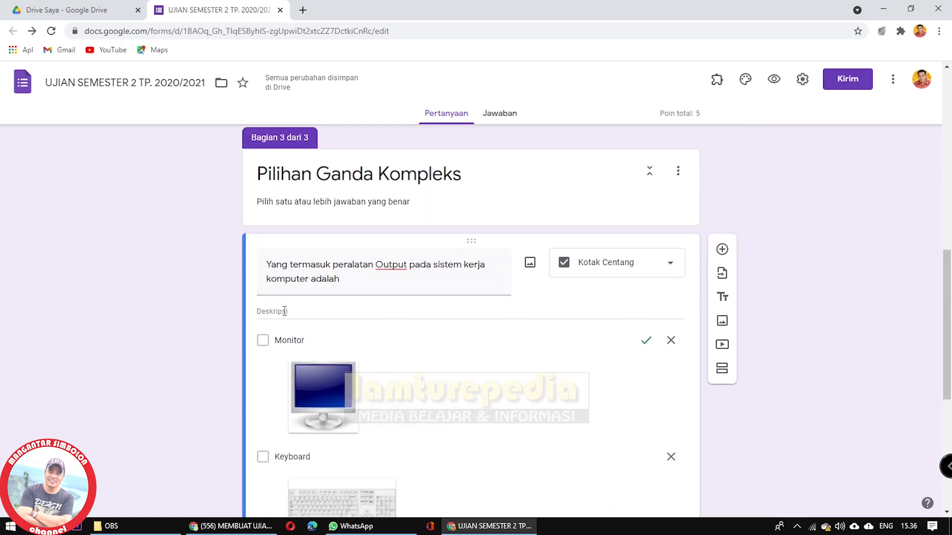
scroll(427, 318, up, 2)
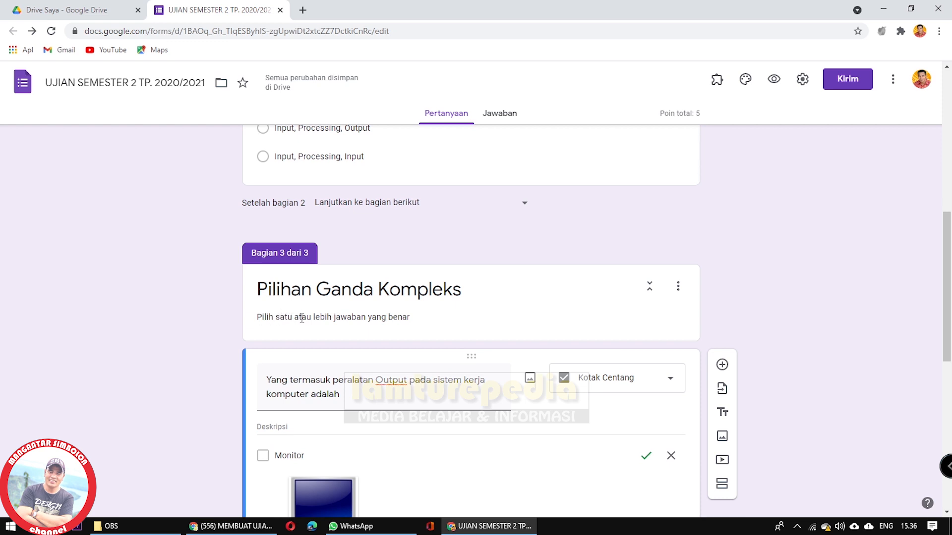
scroll(361, 317, down, 2)
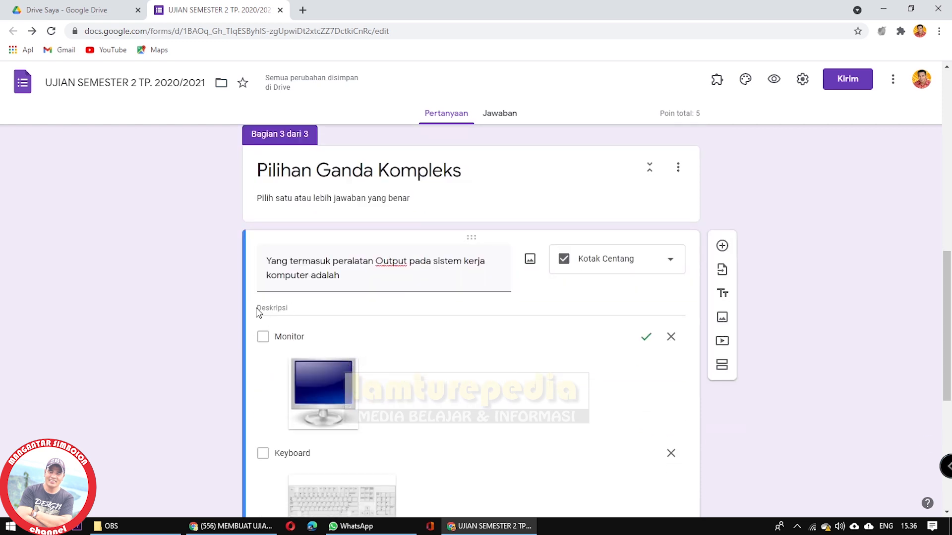
- Hide the description field of the output devices question
scroll(453, 325, down, 5)
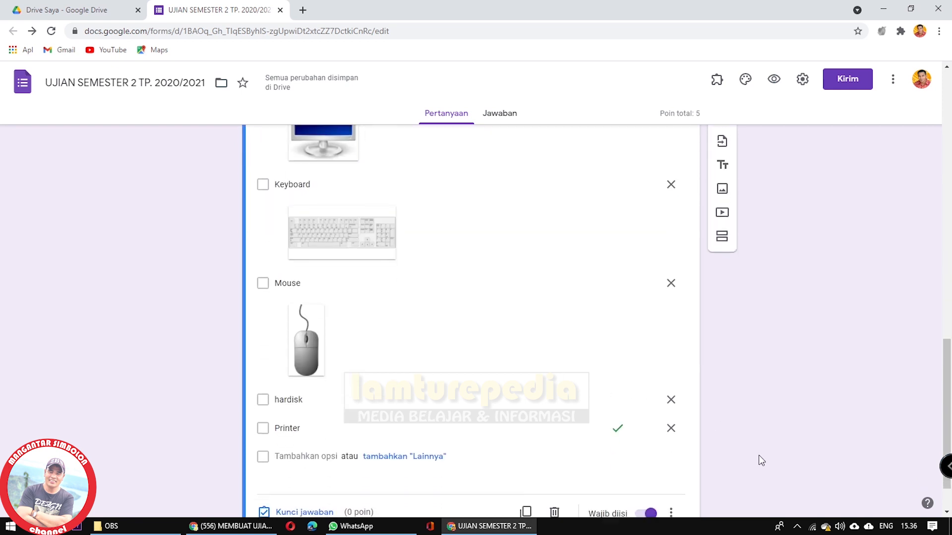
click(672, 457)
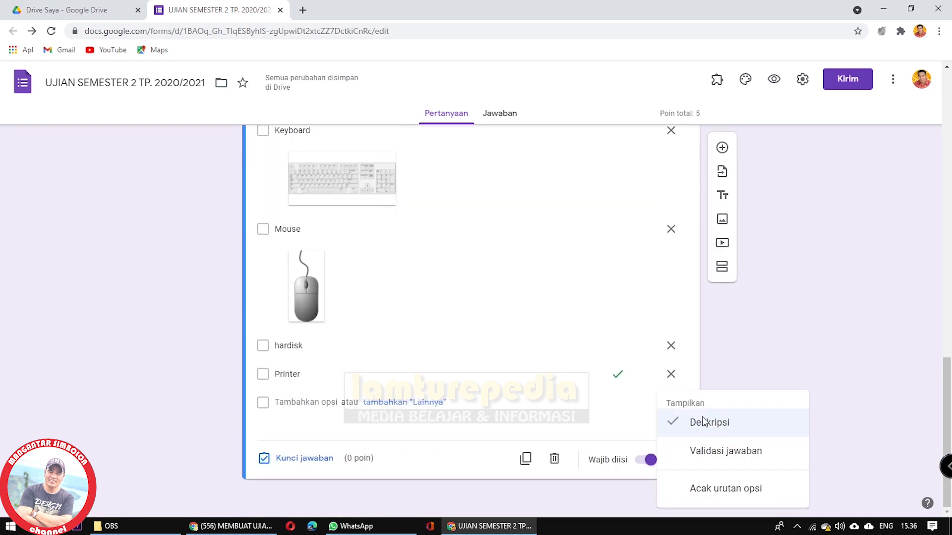
click(707, 419)
- Show the response validation settings on the output devices question and remove them again
click(672, 459)
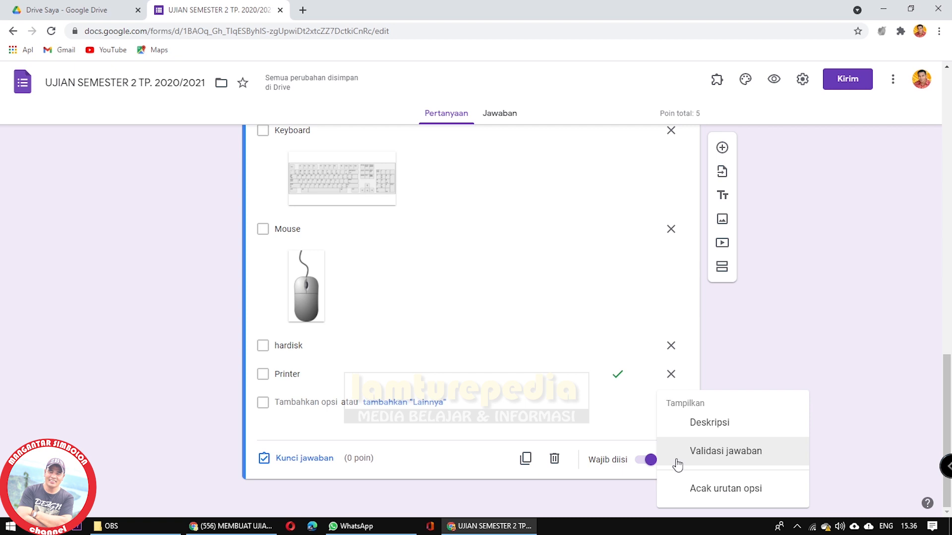
click(742, 449)
scroll(677, 442, down, 1)
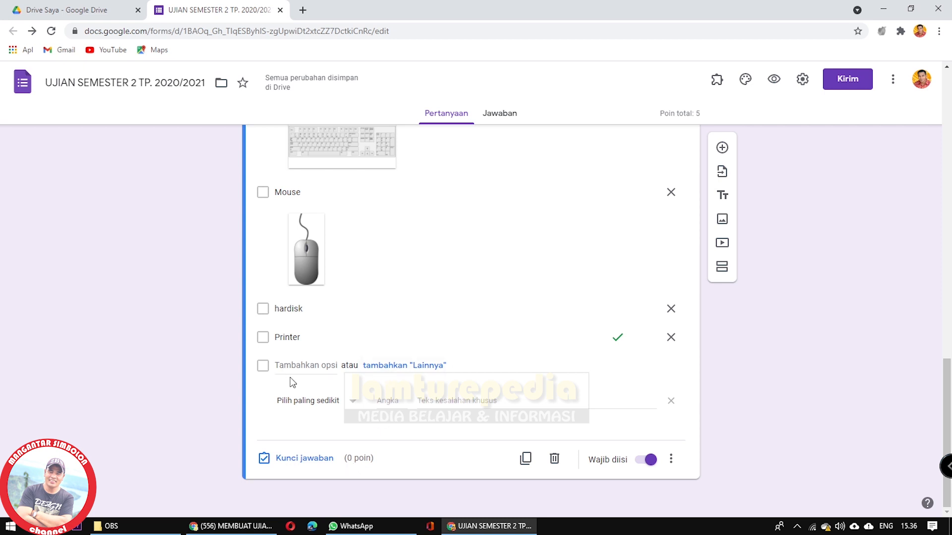
click(670, 459)
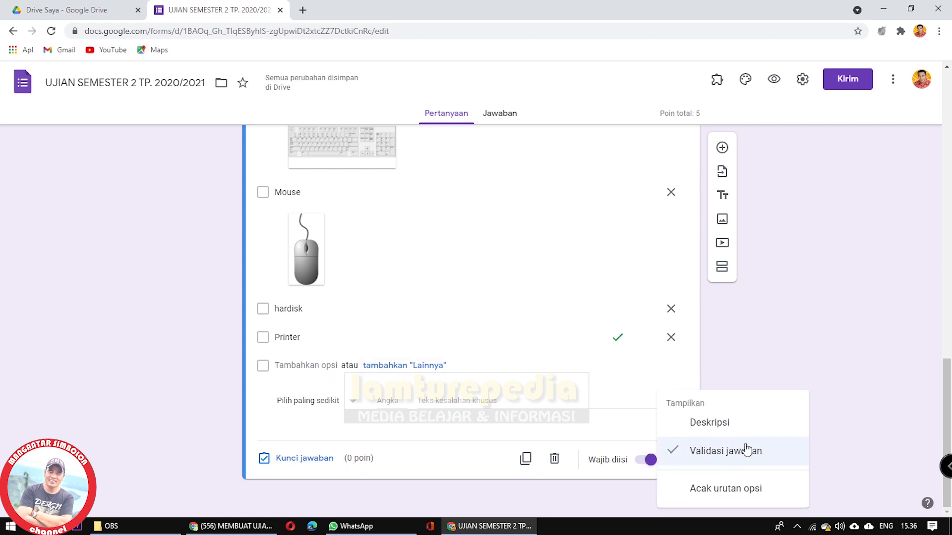
click(746, 450)
- Examine the extra display settings of the output devices question, including shuffling the option order, against its options from Monitor to Printer
click(670, 459)
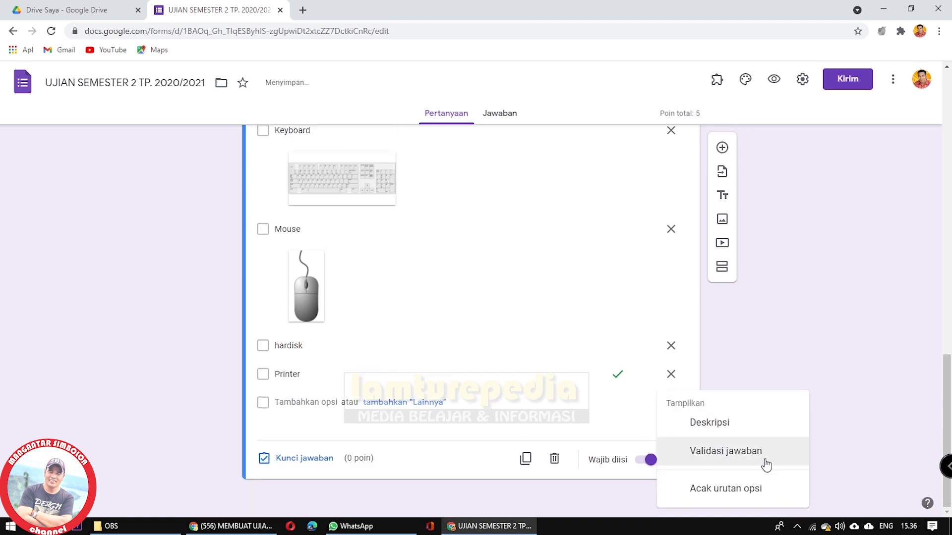
scroll(356, 365, up, 3)
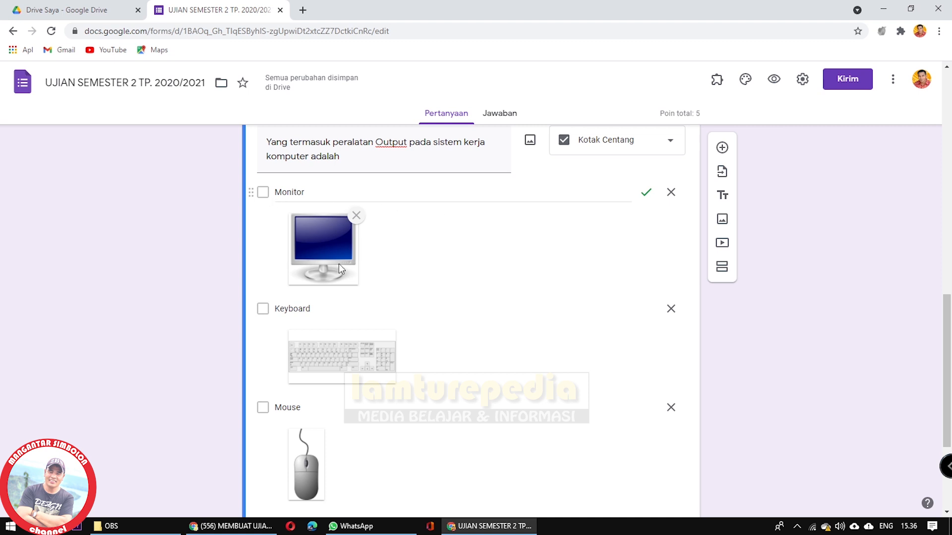
scroll(371, 344, down, 3)
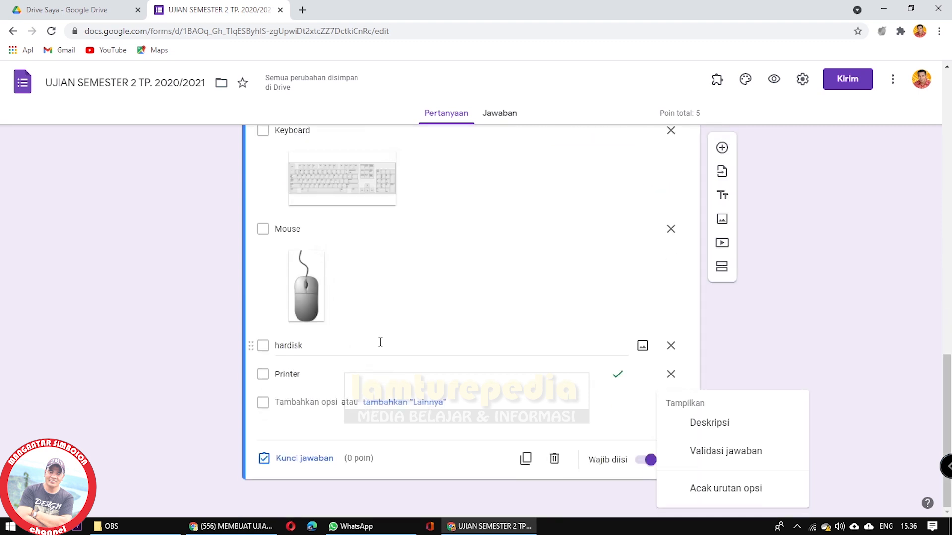
scroll(380, 342, up, 3)
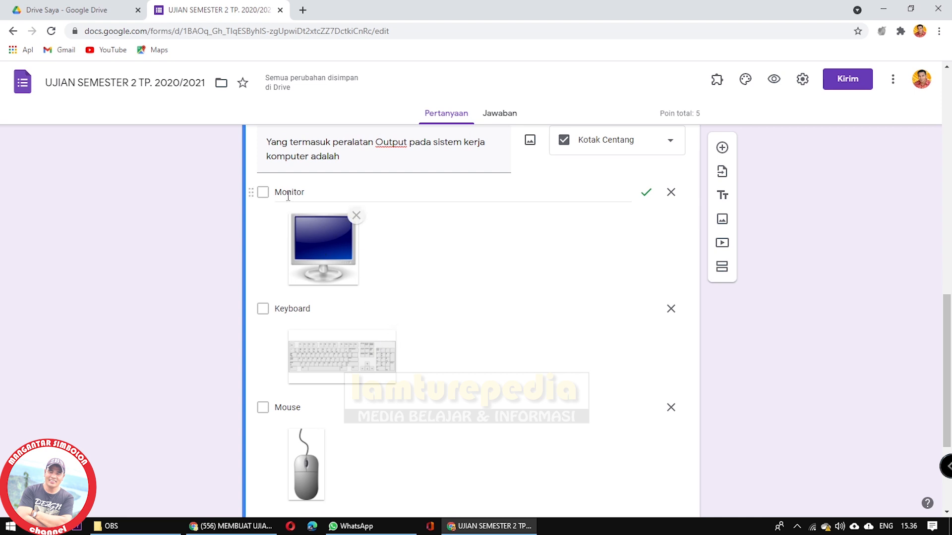
scroll(305, 385, down, 3)
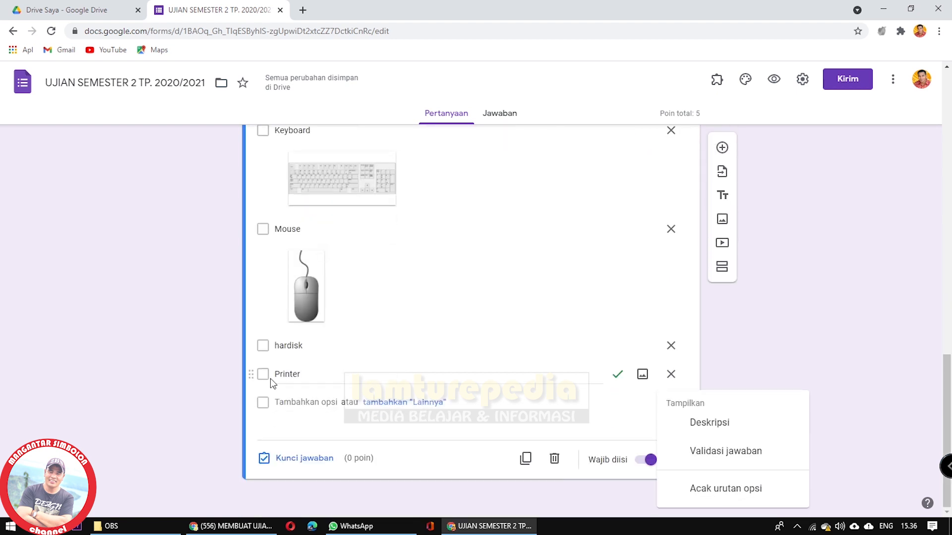
scroll(347, 298, up, 2)
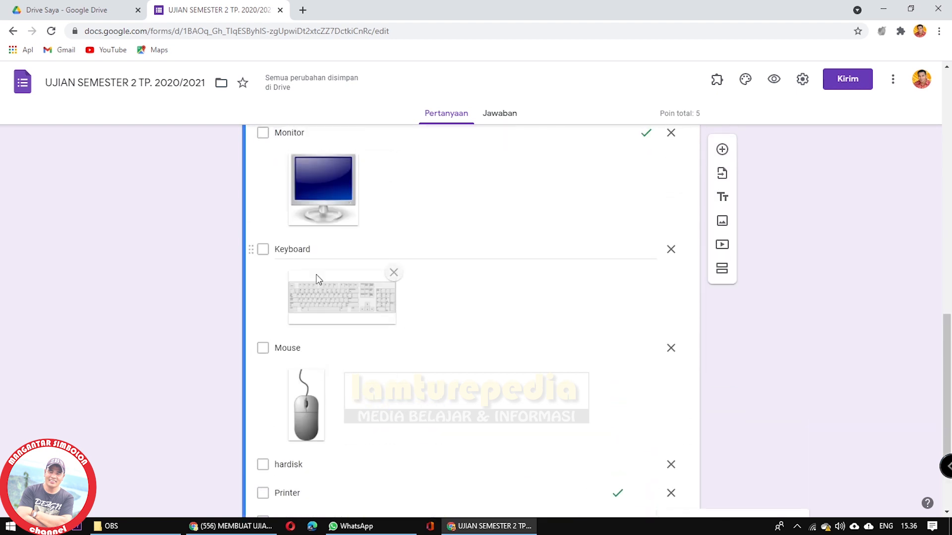
scroll(417, 344, up, 3)
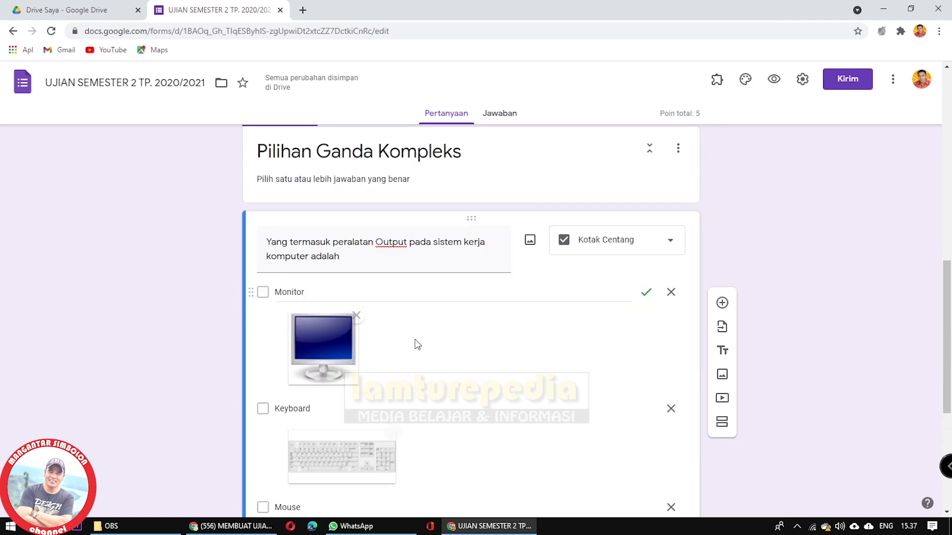
scroll(417, 344, down, 5)
click(676, 459)
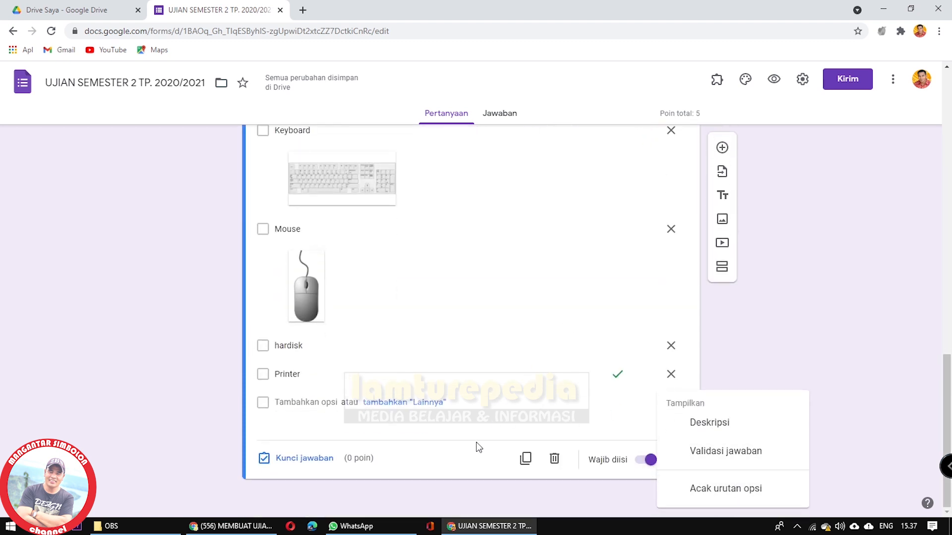
click(430, 462)
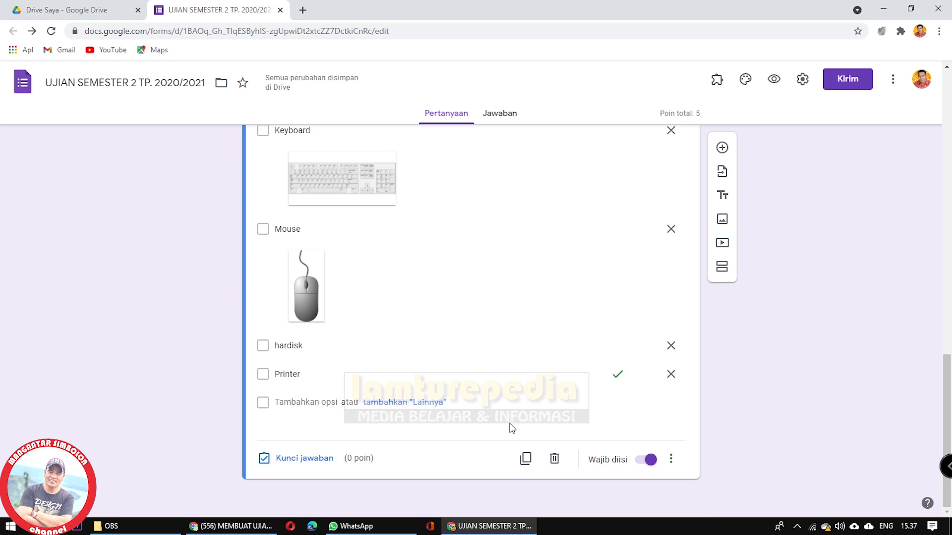
- Review the Pilihan Ganda Kompleks section from its heading through the illustrated options of the output devices question
scroll(480, 412, up, 6)
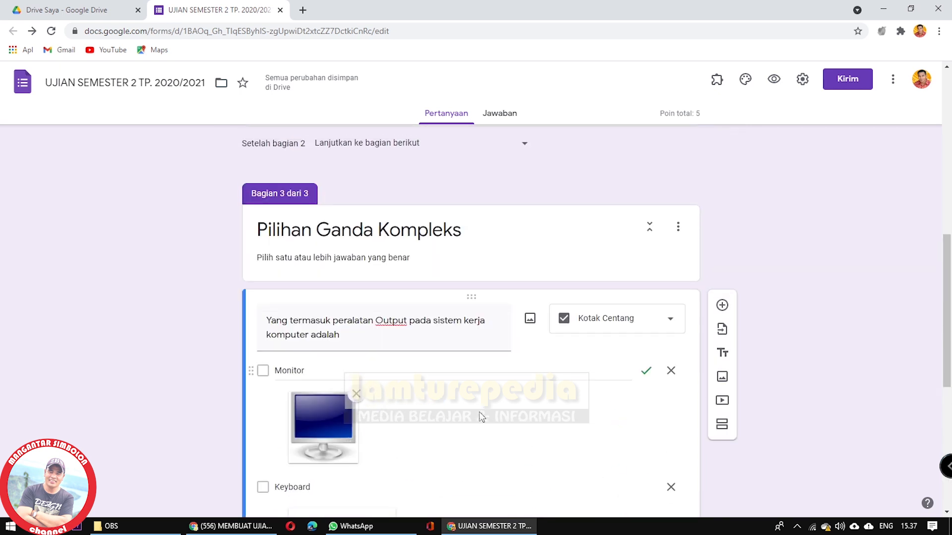
scroll(805, 382, down, 5)
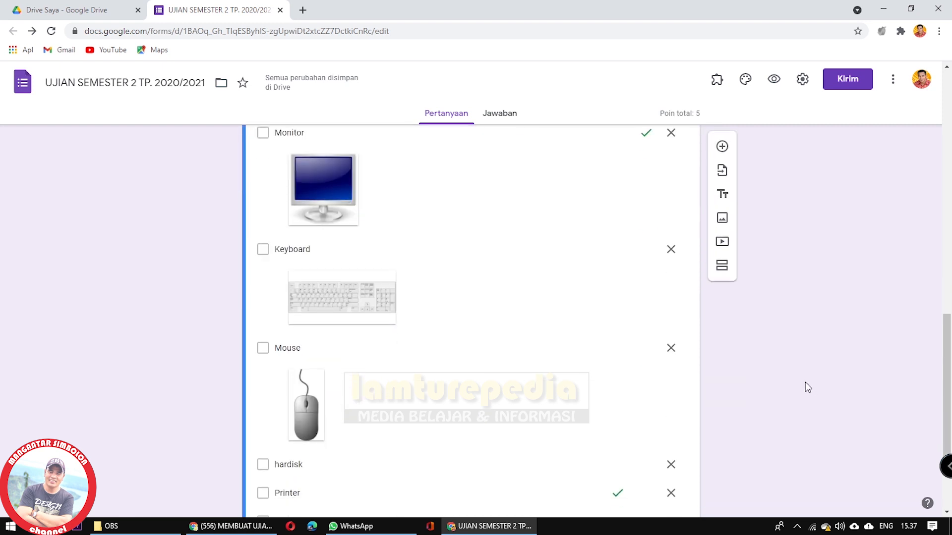
scroll(805, 386, down, 2)
scroll(450, 380, up, 1)
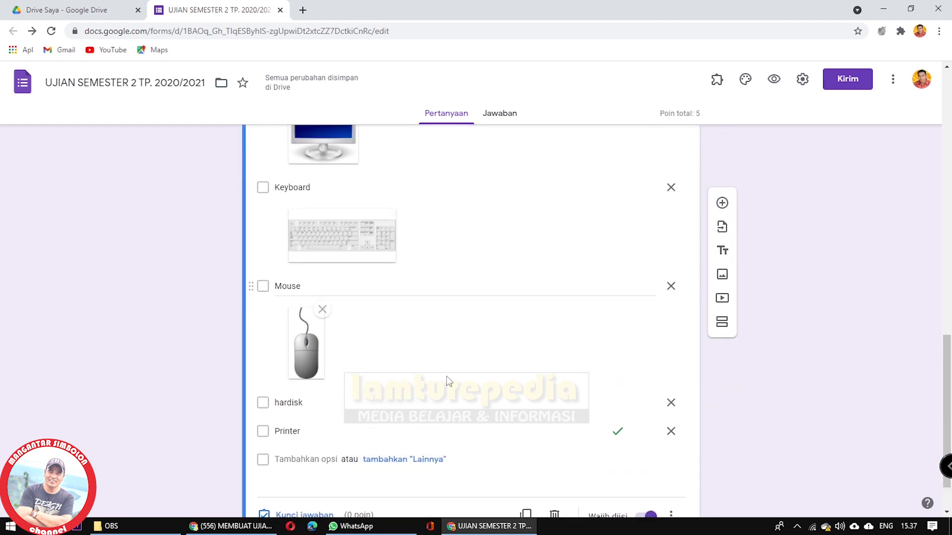
scroll(449, 381, up, 3)
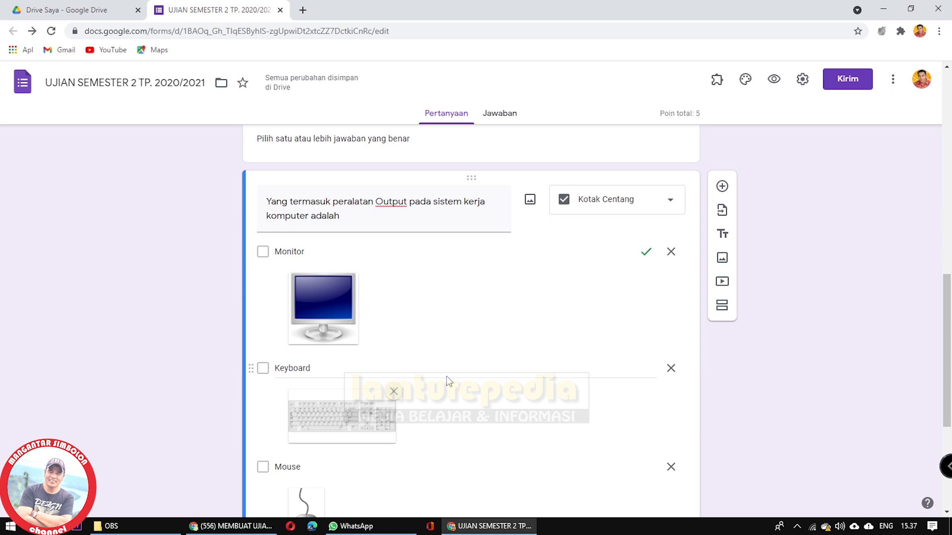
scroll(448, 381, up, 2)
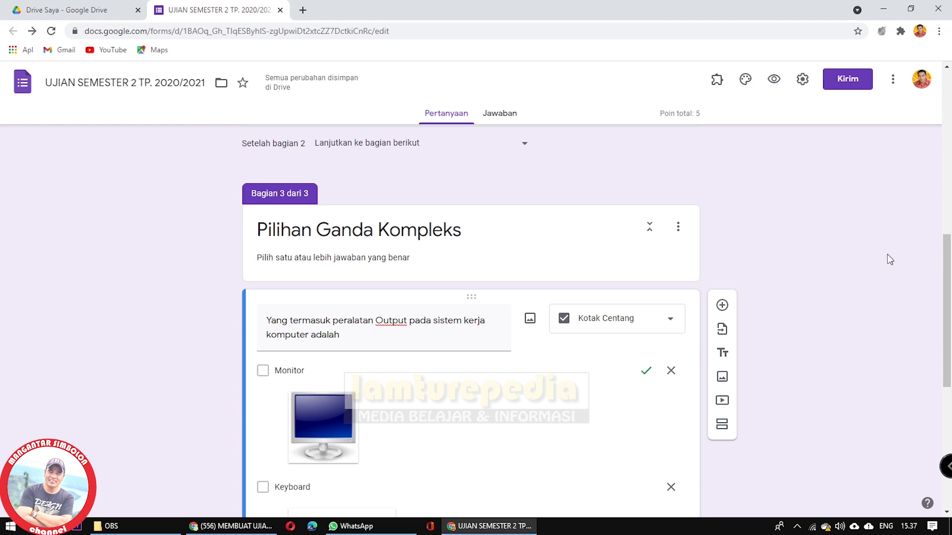
scroll(817, 284, down, 3)
scroll(818, 287, down, 4)
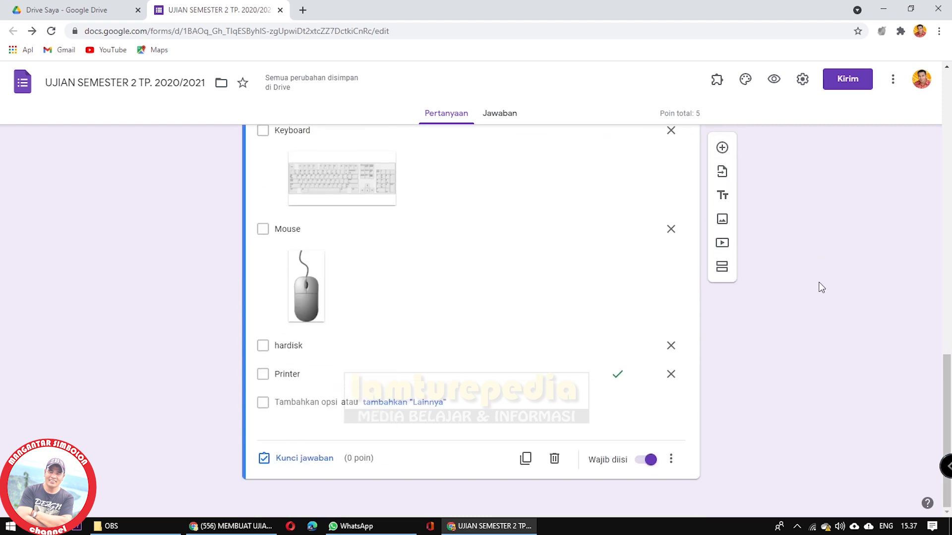
scroll(817, 286, up, 6)
scroll(814, 281, down, 5)
- Remove the pictures from the Monitor, Keyboard and Mouse options of the output devices question
scroll(596, 307, up, 3)
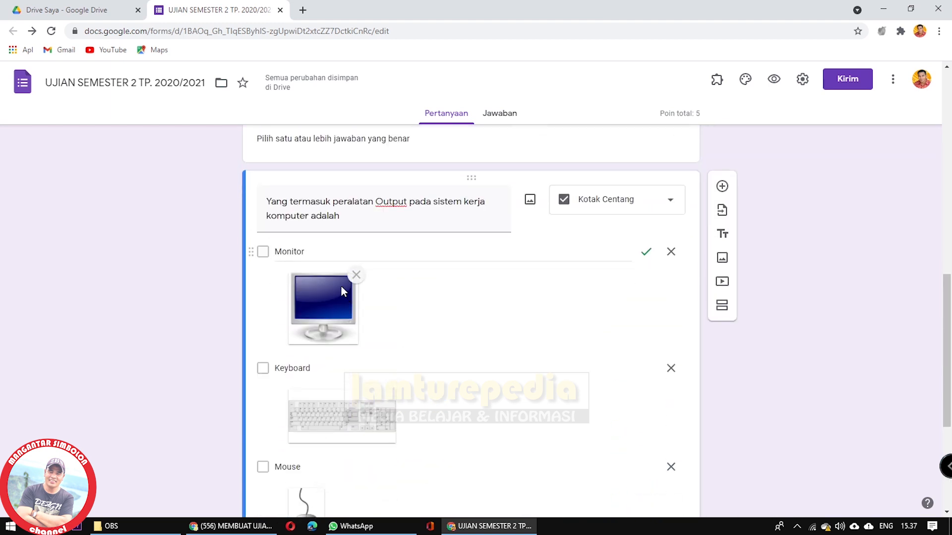
click(356, 275)
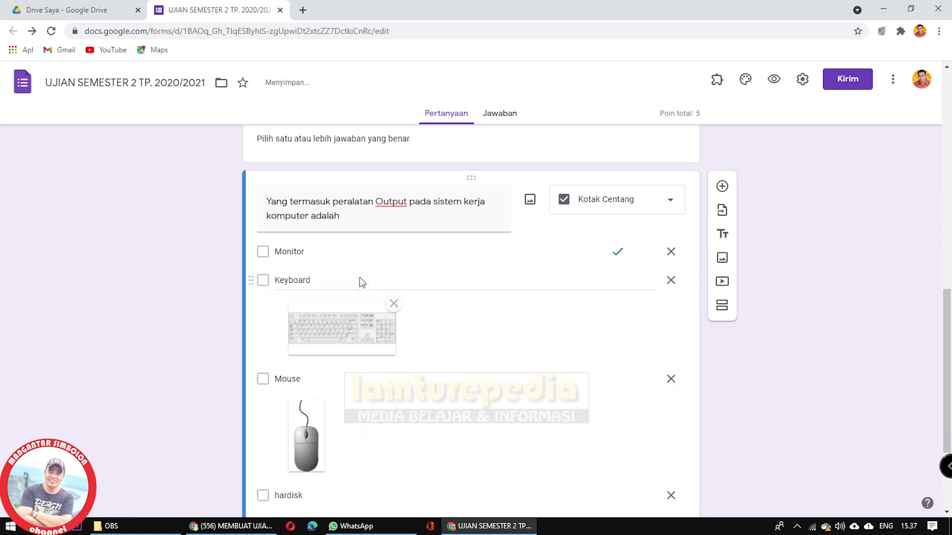
click(395, 303)
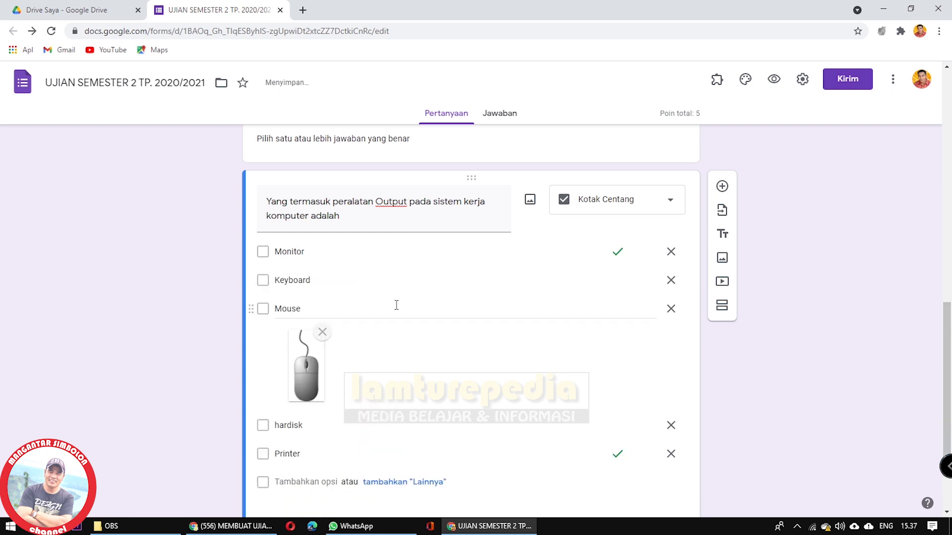
click(322, 332)
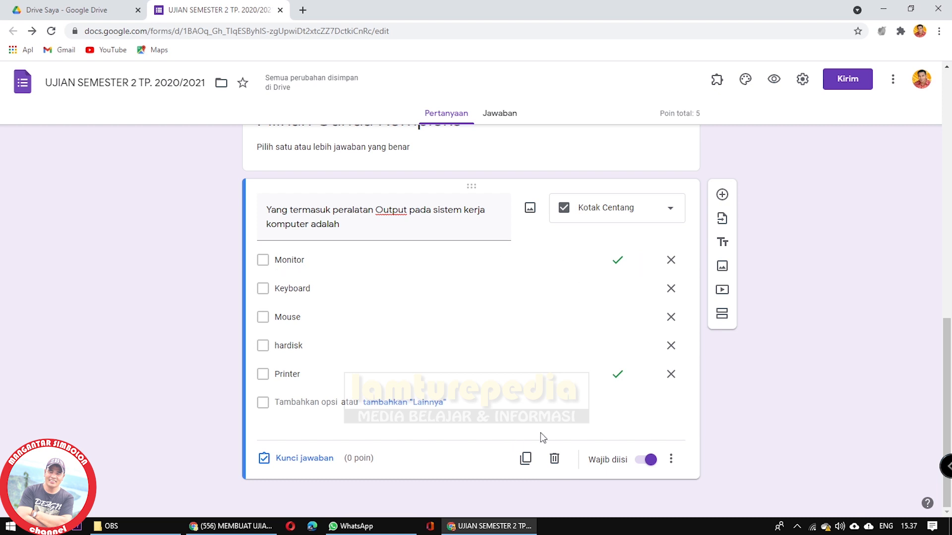
- Add a new section after the output devices question and title it "Menjodohkan"
click(722, 314)
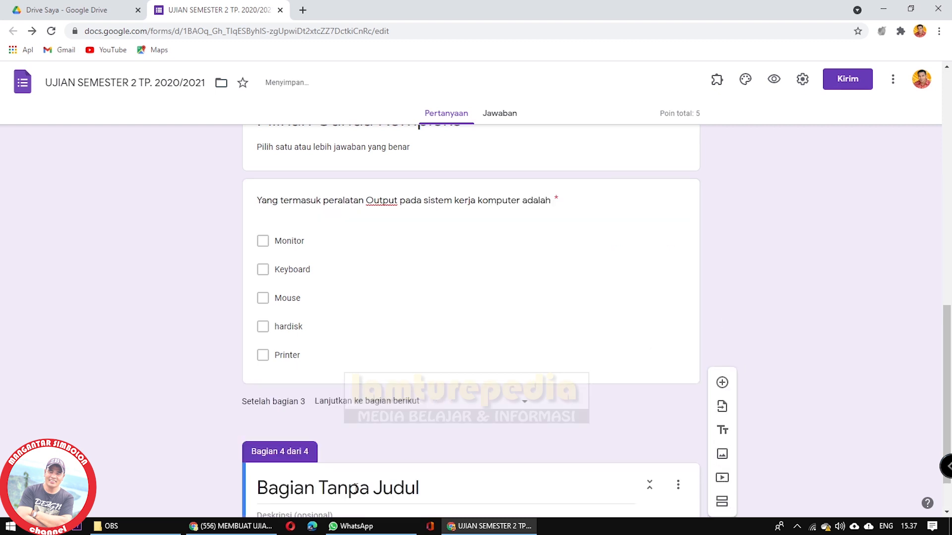
triple_click(354, 488)
text(Me)
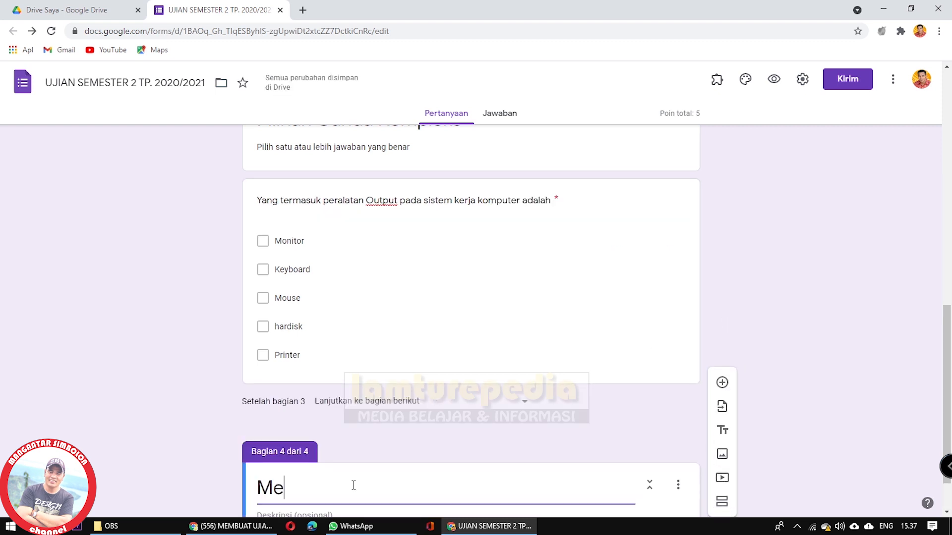
text(njodohkan)
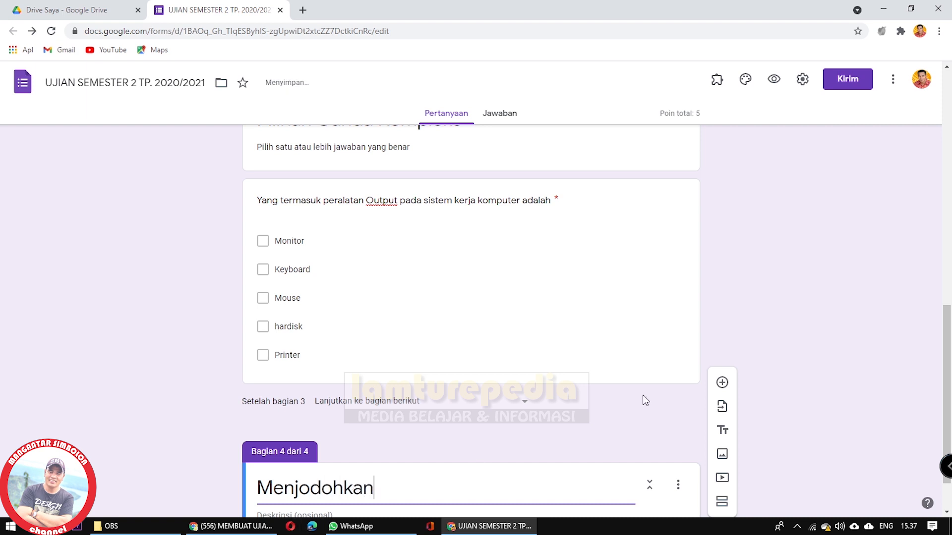
scroll(844, 246, down, 1)
click(401, 413)
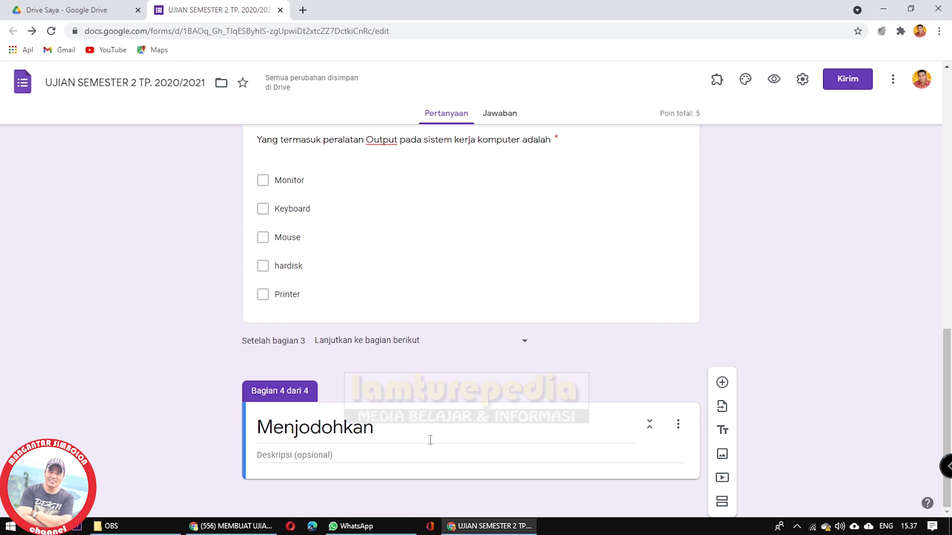
- Enter "Jodohkan Soal dan Jawaban dengan cara ceklist" as the description of the Menjodohkan section
click(278, 454)
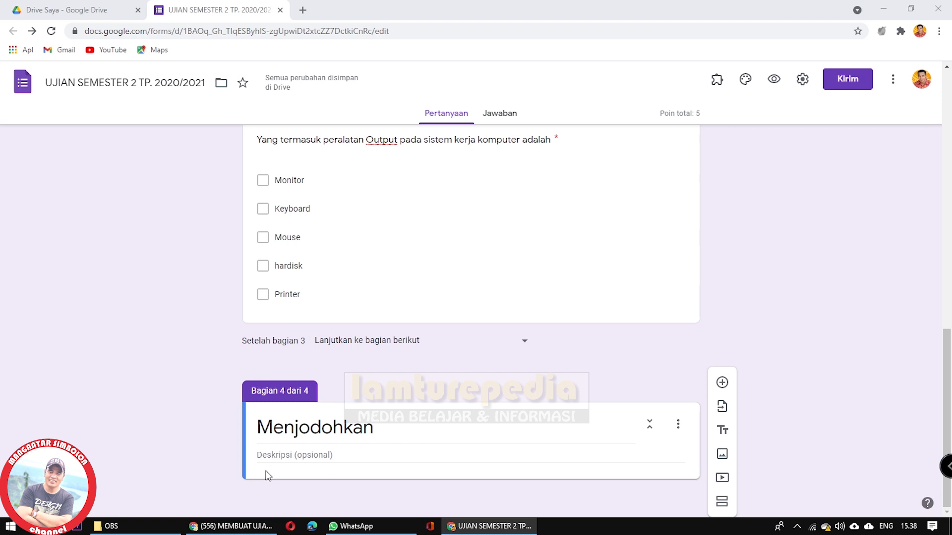
click(268, 452)
text(Jodohkan)
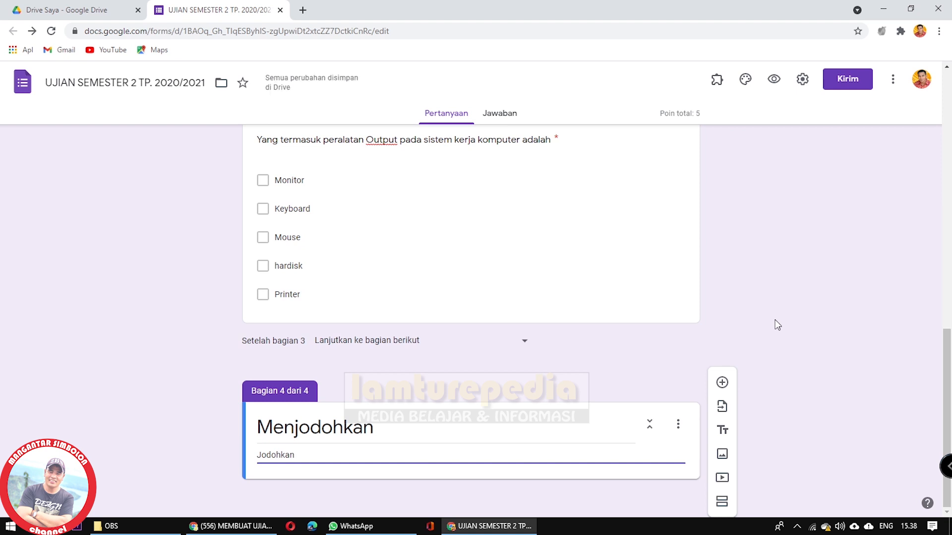
text( Soal)
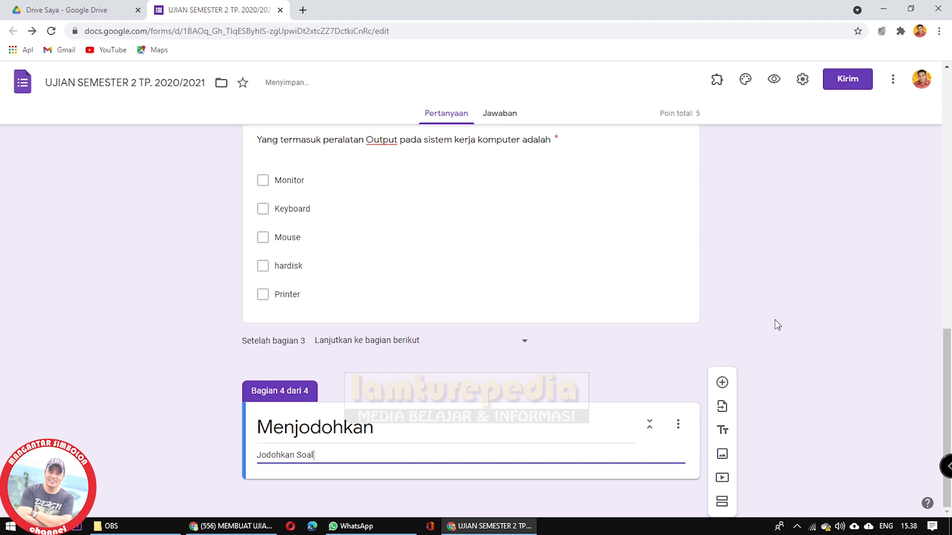
text( dan Jaban)
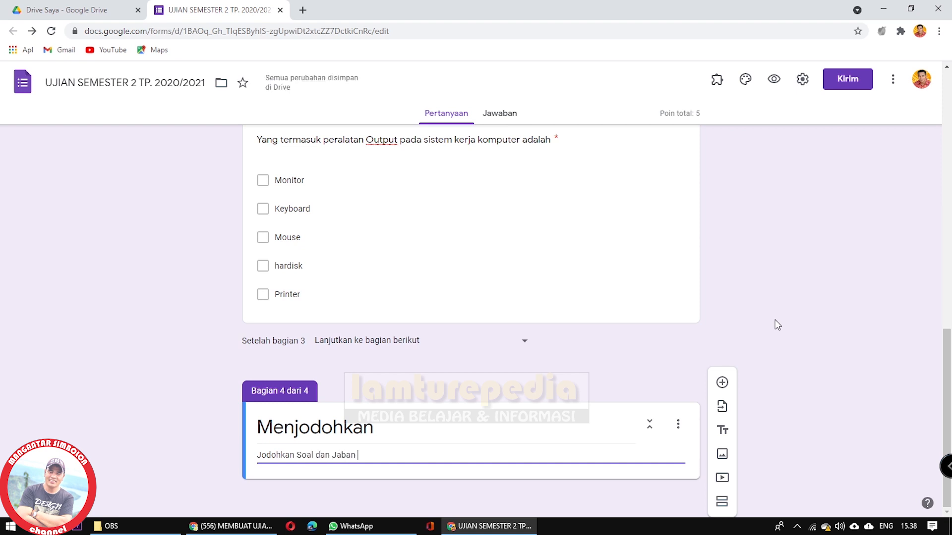
key(BackSpace)
key(BackSpace)
key(BackSpace)
key(BackSpace)
text(wa)
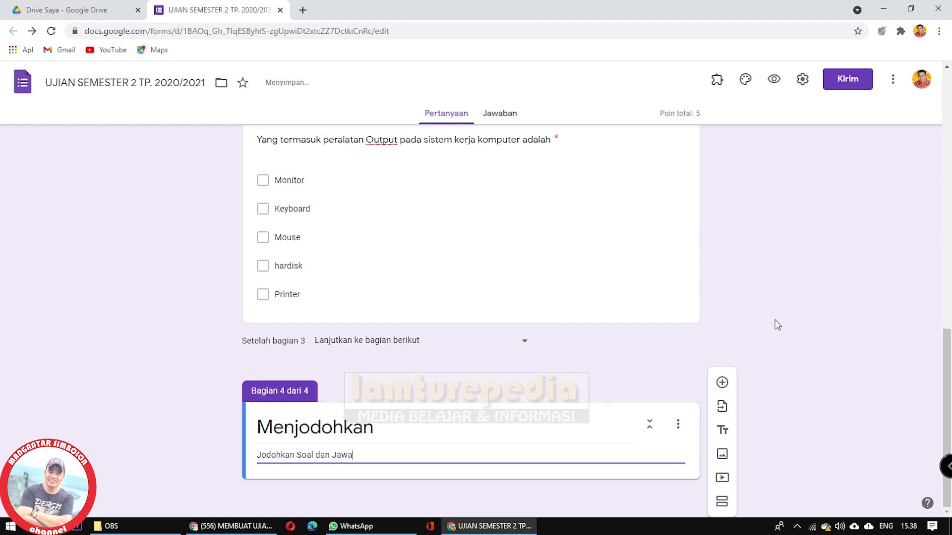
text(ban dengan cara cekli)
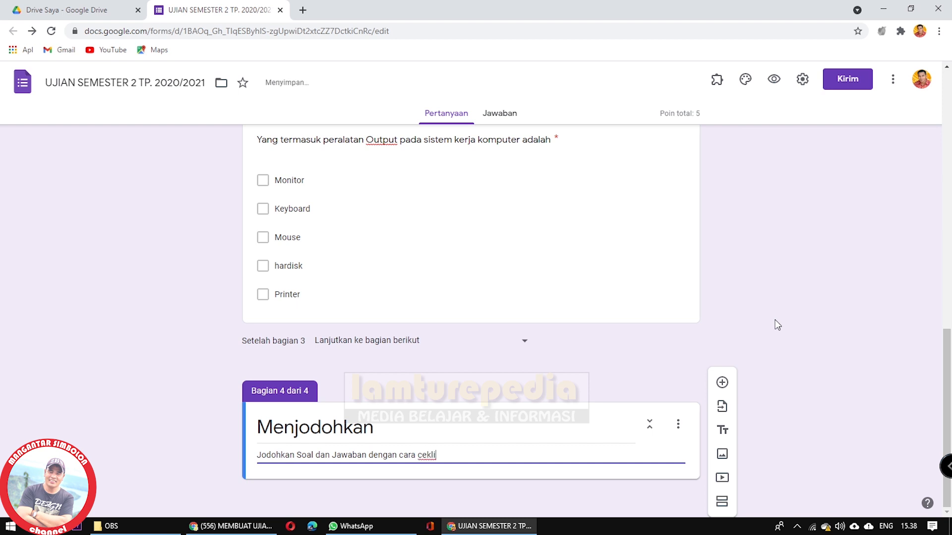
text(st)
key(Return)
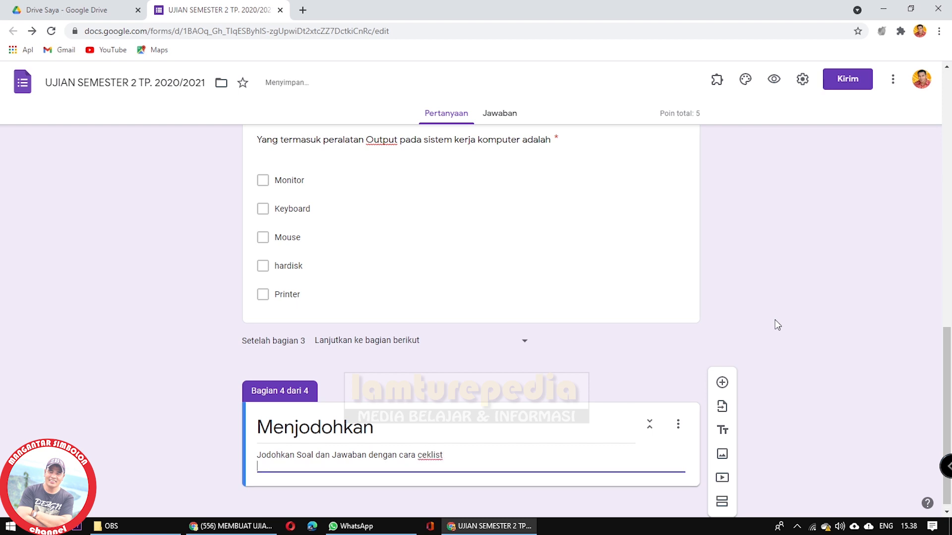
click(256, 453)
text(-)
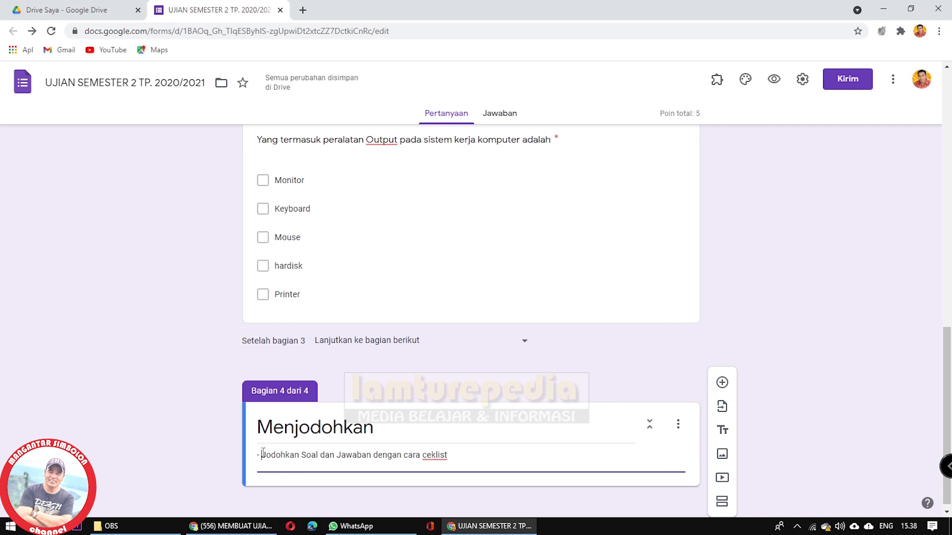
drag(262, 455, 255, 456)
key(BackSpace)
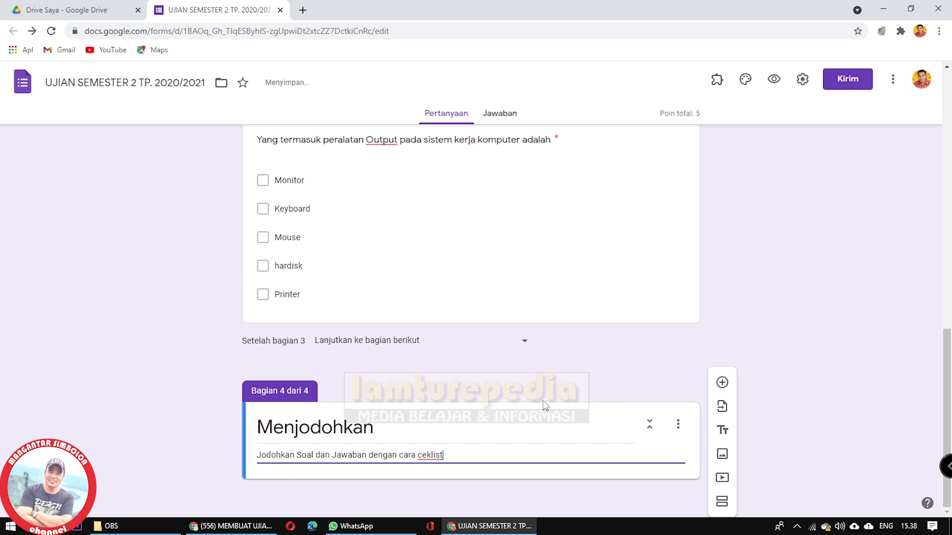
click(590, 370)
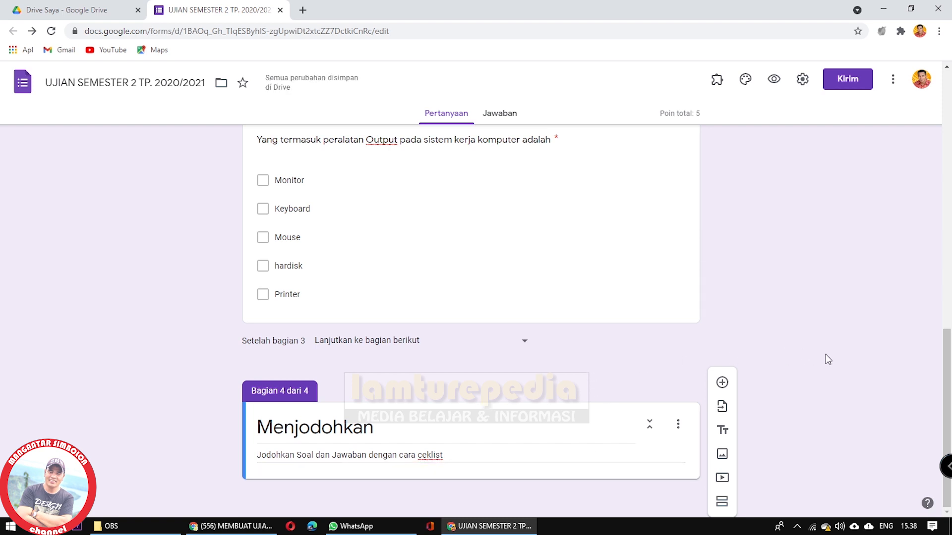
- Add a question to the Menjodohkan section reading "Jodohkanlah perangkat sistem komputer berikut dengan memberi tanda ceklis pada kolom yang benar"
click(722, 385)
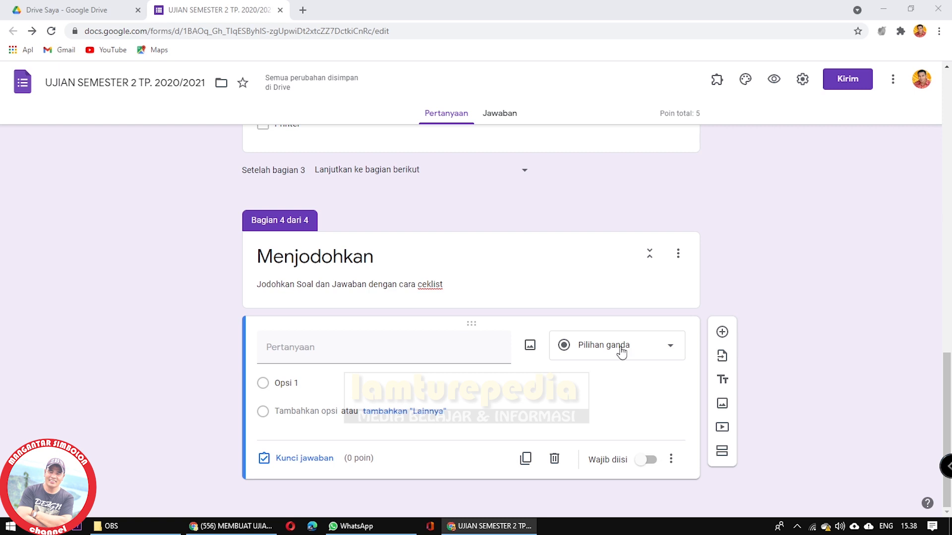
click(288, 355)
text(Jodohkanlah perangkat sistem komputer berikut dengan memberi tanda ceklis pada kolom yang benar)
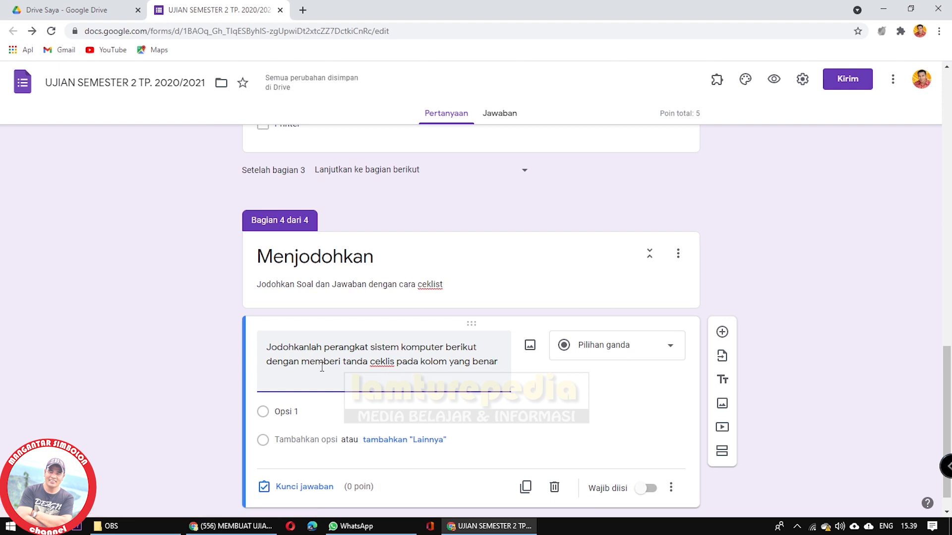
- Change the computer system devices matching question's type to a multiple-choice grid (Kisi pilihan ganda)
scroll(581, 314, down, 1)
click(663, 321)
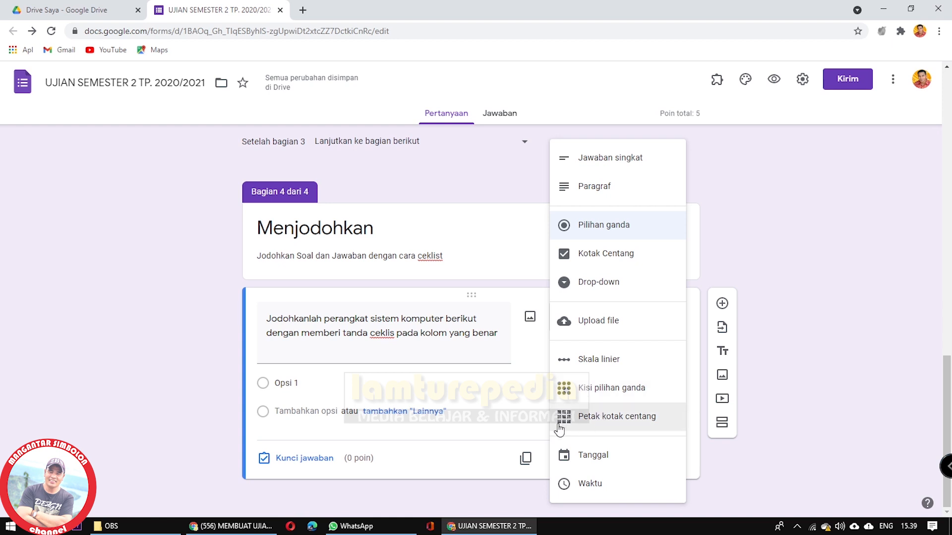
click(594, 388)
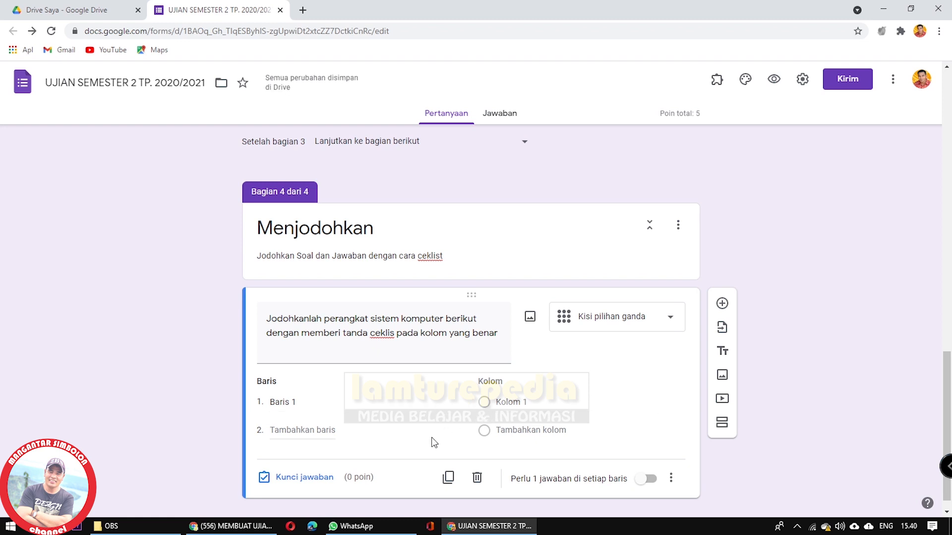
- Name the first row of the matching question's grid "Perangkat Input"
click(318, 398)
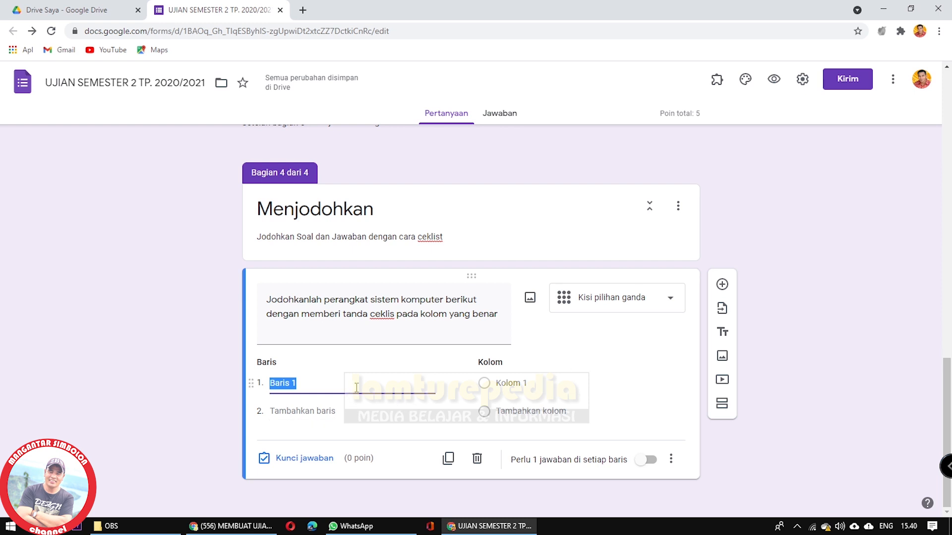
text(Peran)
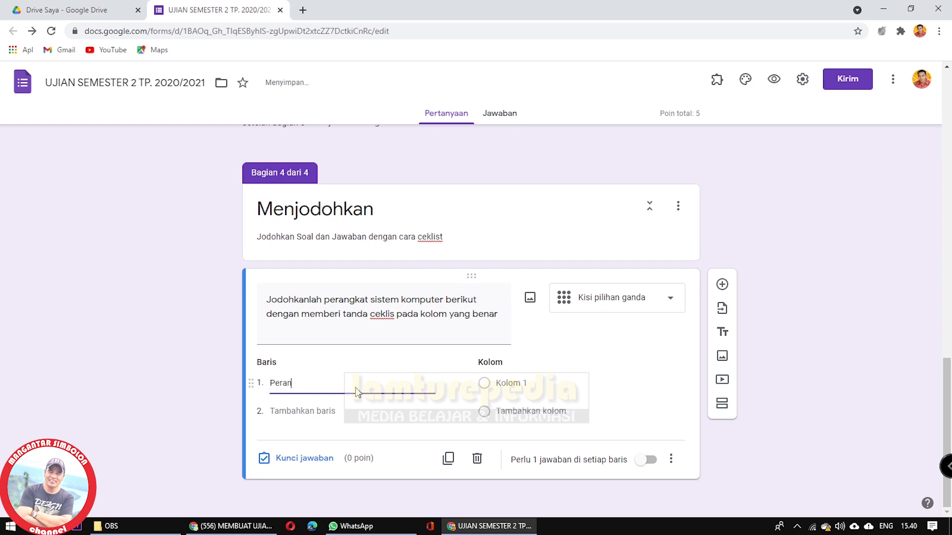
text(kat)
key(BackSpace)
key(BackSpace)
key(BackSpace)
key(BackSpace)
text(gkat Input)
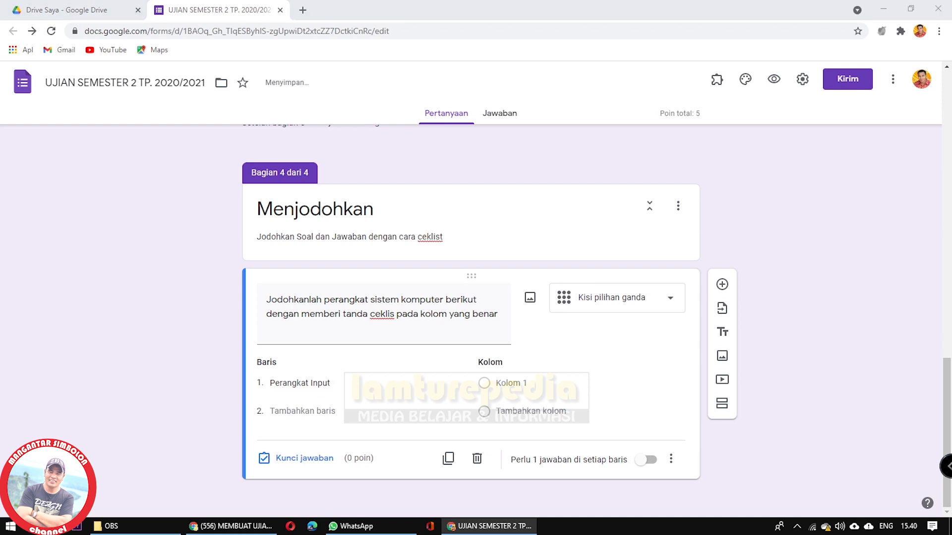
- Add "Perangkat OUTPUT" and "Perangkat PROCESSING" as the second and third rows of the matching question's grid
click(313, 410)
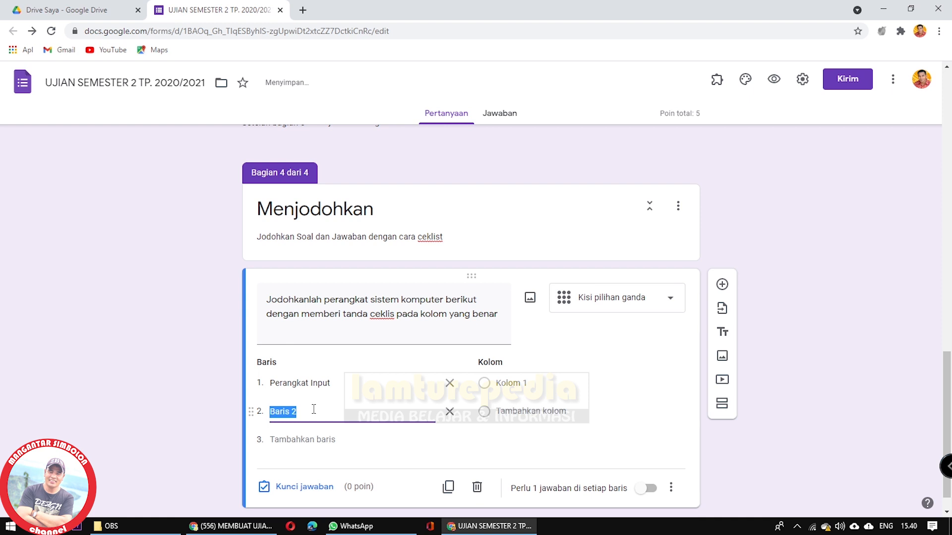
text(Perangkat OUTPUT)
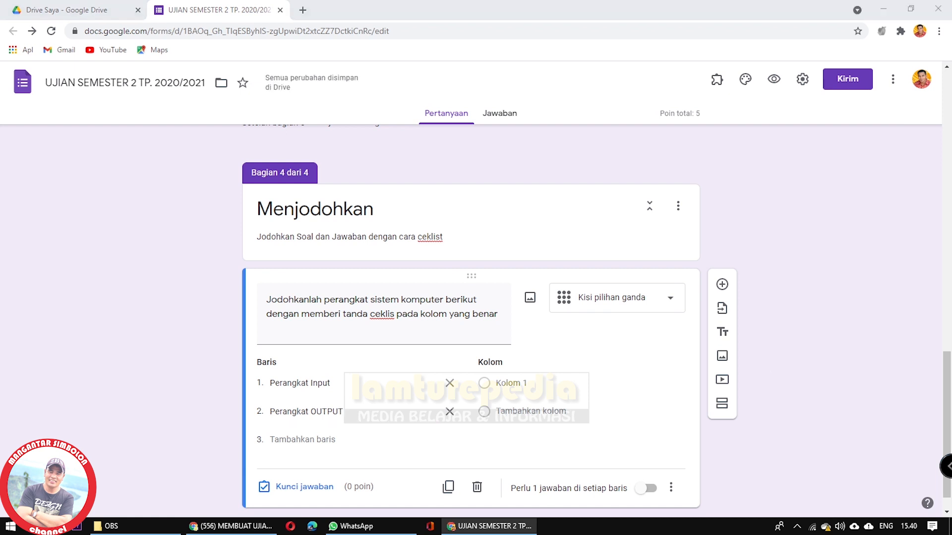
click(299, 440)
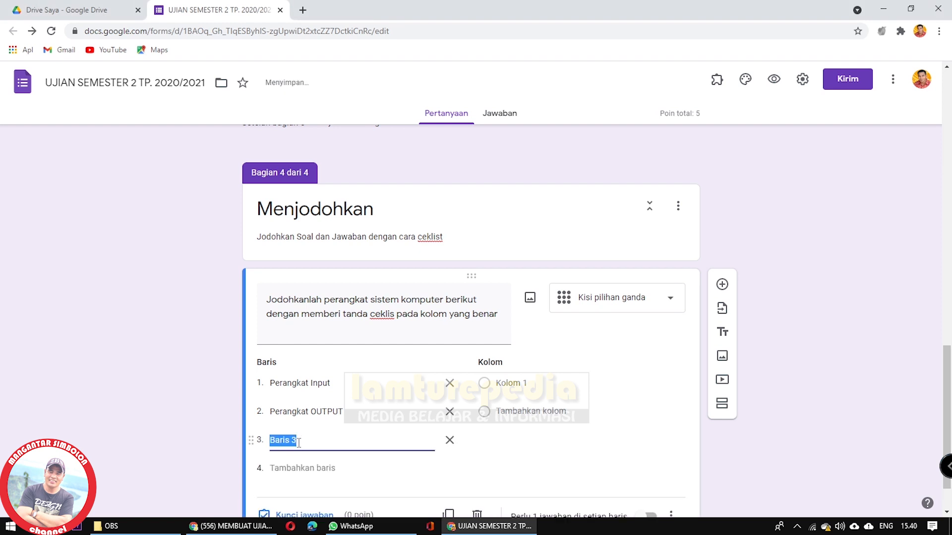
text(Perangkat)
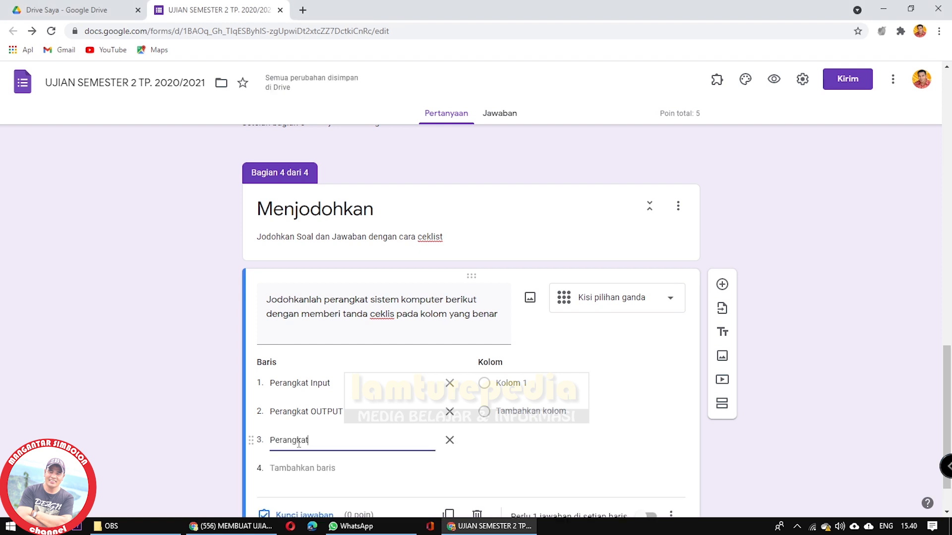
text( PROCESSING)
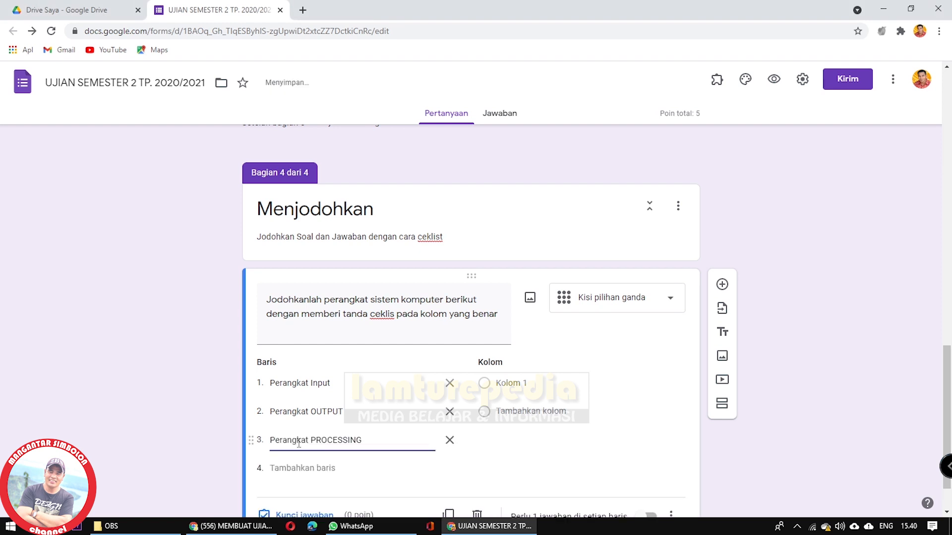
key(alt+Tab)
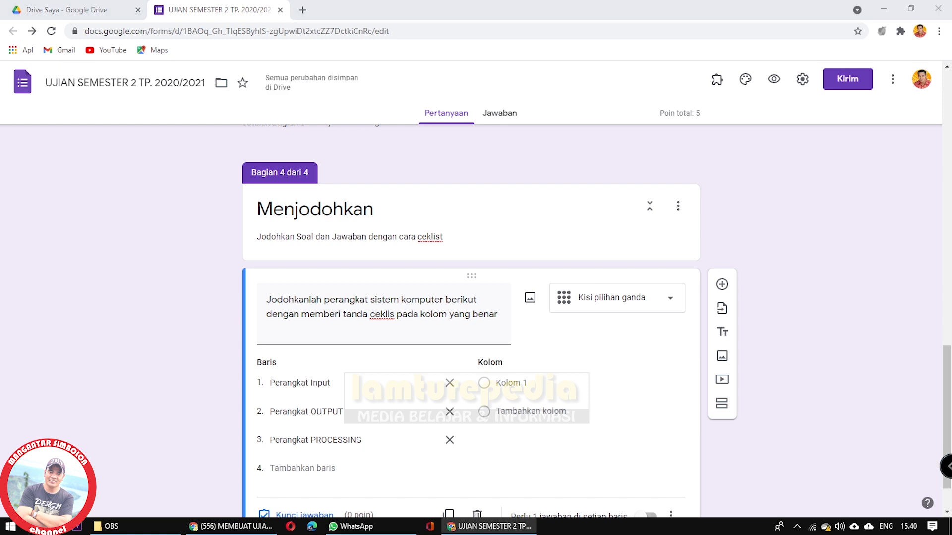
- Add "Perangkat STORAGE" as the fourth row of the multiple-choice grid question
click(318, 469)
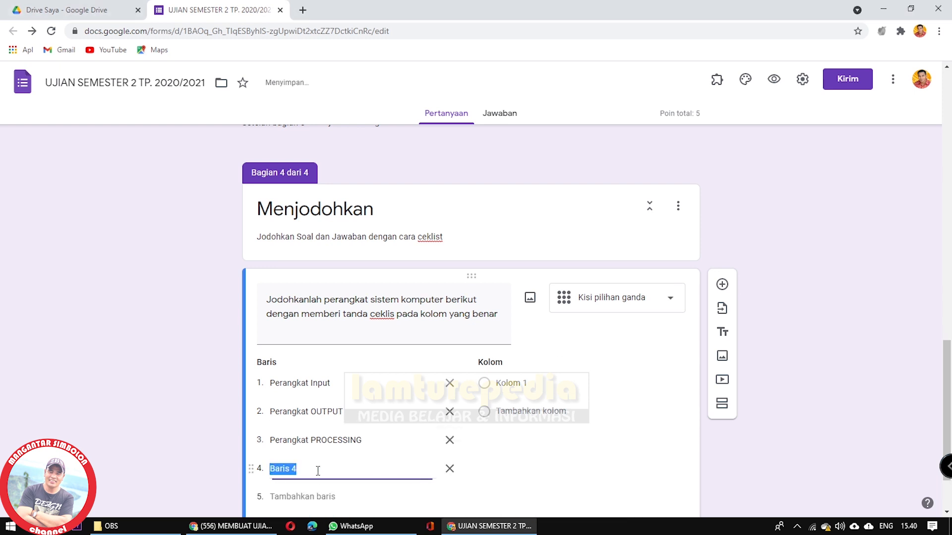
text(Perangkat STORAGE)
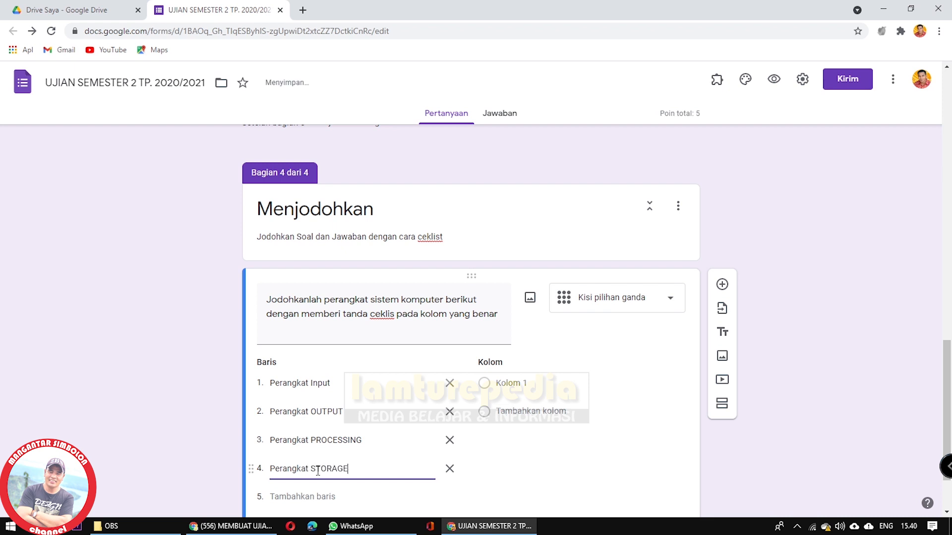
- Fill in the grid's columns with the four options CPU, PRINTER, KEYBOARD and HARDISK
scroll(605, 446, down, 1)
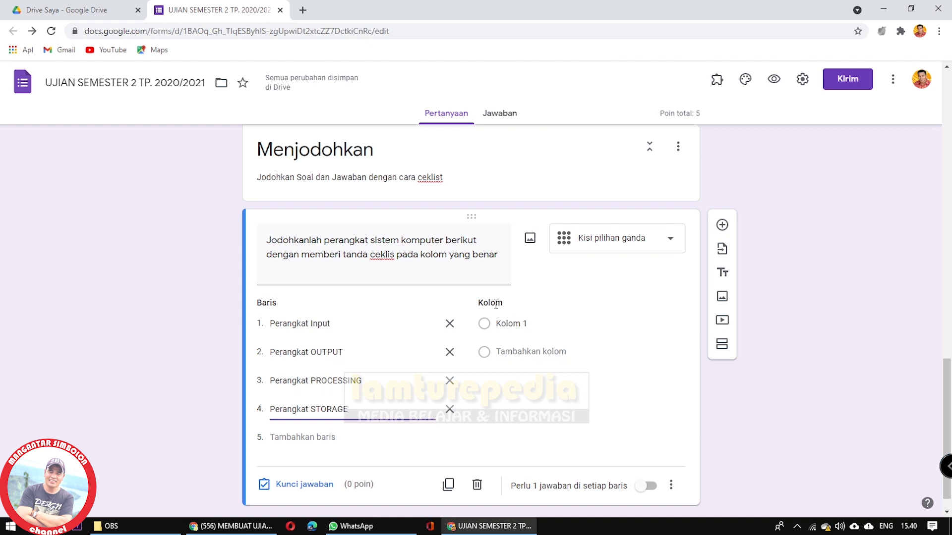
click(527, 325)
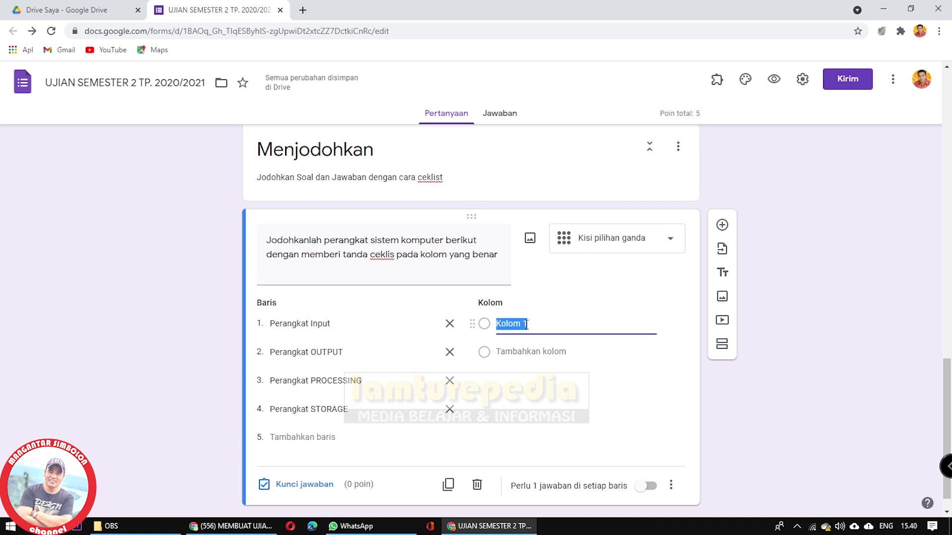
text(CPU)
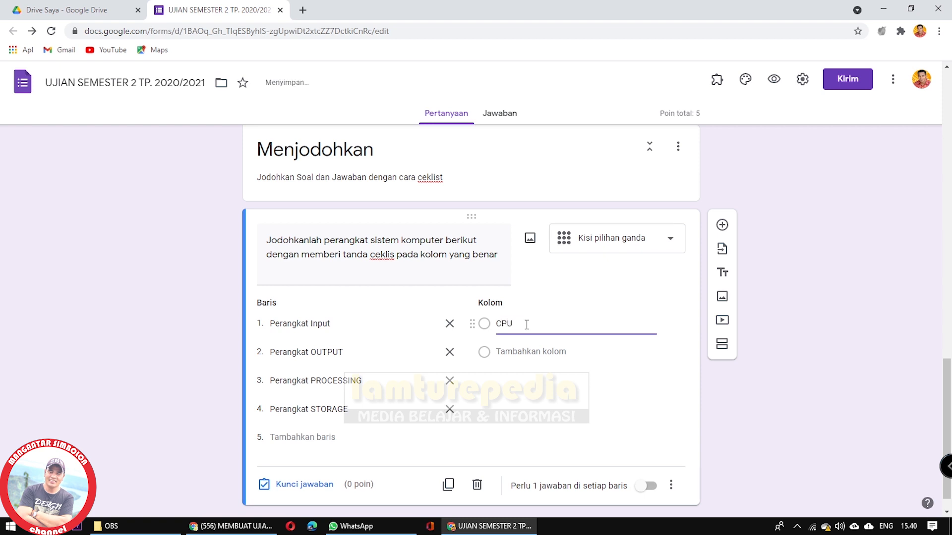
click(530, 355)
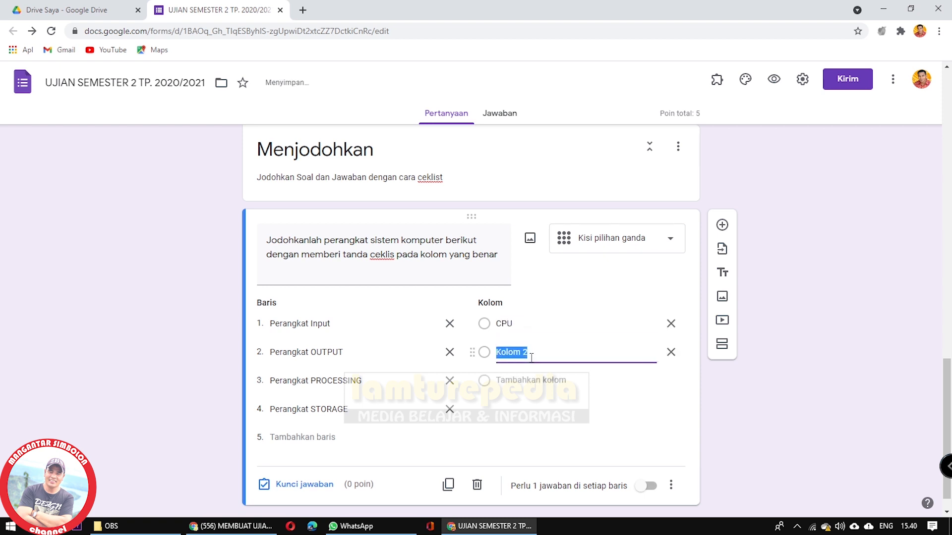
text(PRINTER)
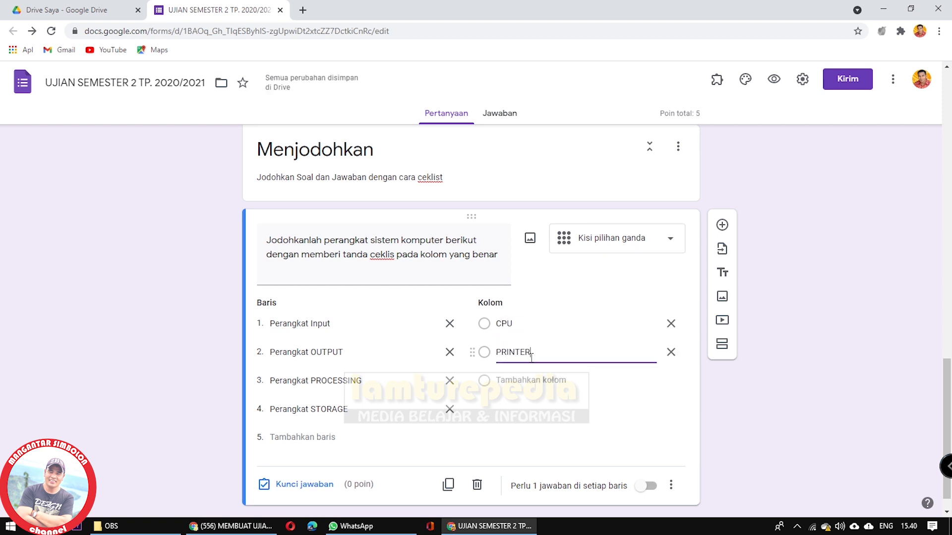
click(539, 381)
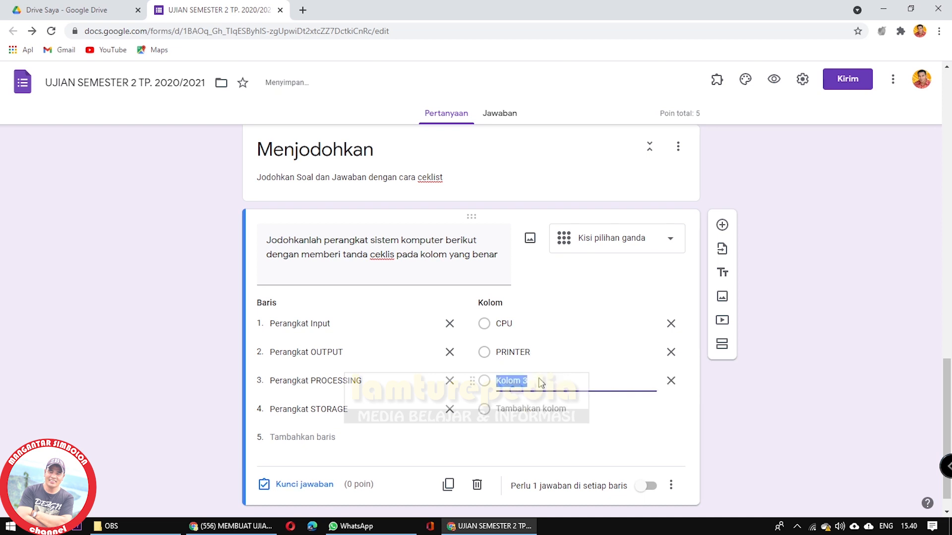
text(KEYBOARD)
click(506, 410)
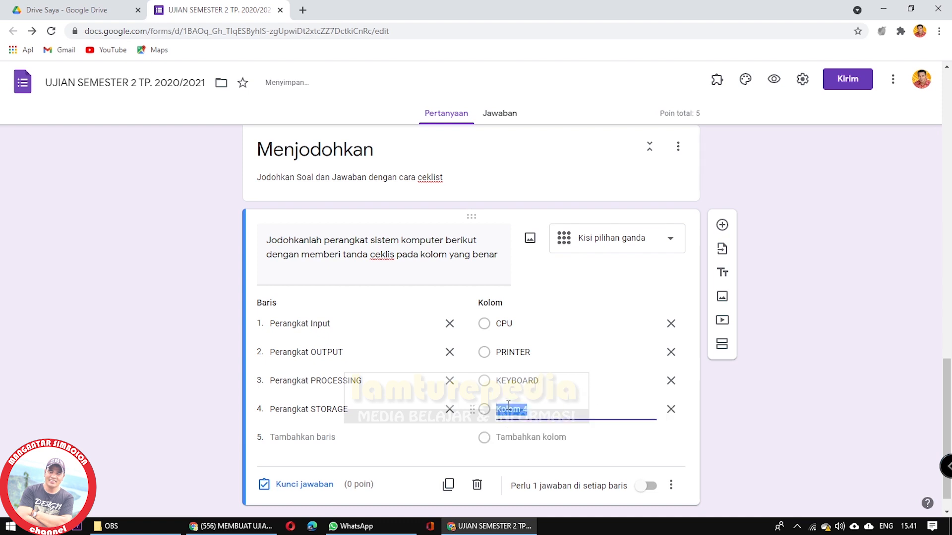
text(HAS)
text(RDI)
text(SK)
click(670, 443)
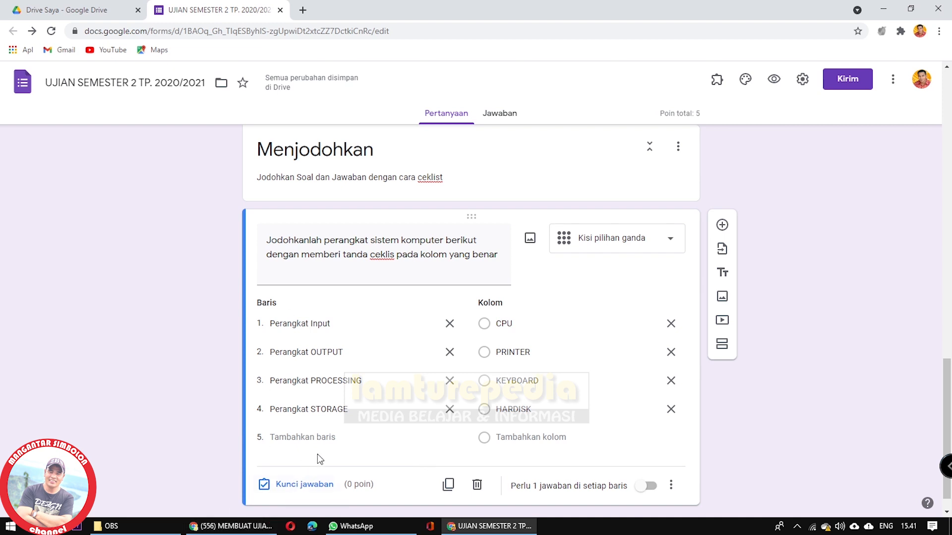
- In the question's answer key, match Input with KEYBOARD, OUTPUT with PRINTER, PROCESSING with CPU, and STORAGE with HARDISK
scroll(318, 454, down, 1)
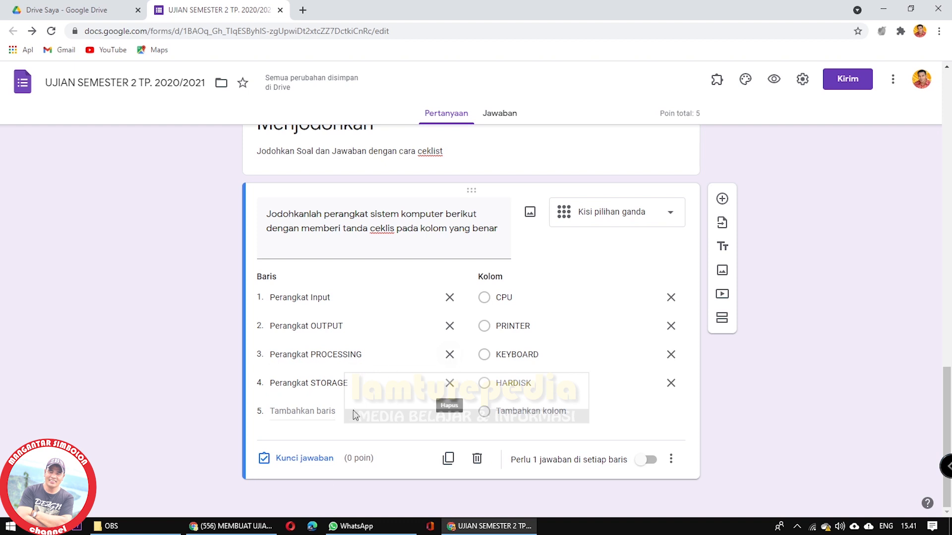
click(290, 464)
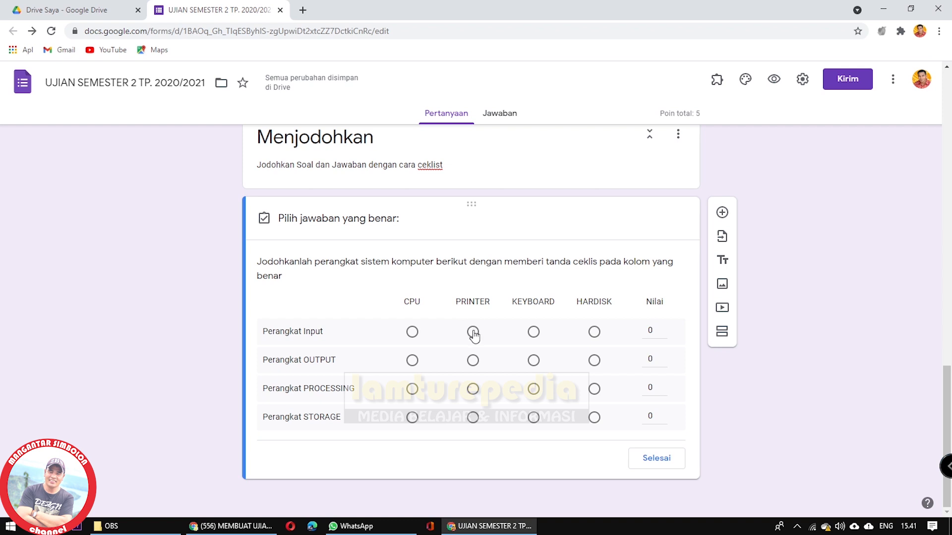
click(534, 332)
click(473, 361)
click(413, 390)
click(593, 420)
- Assign 2 points to each of the four rows in the answer key and finish editing it
click(657, 330)
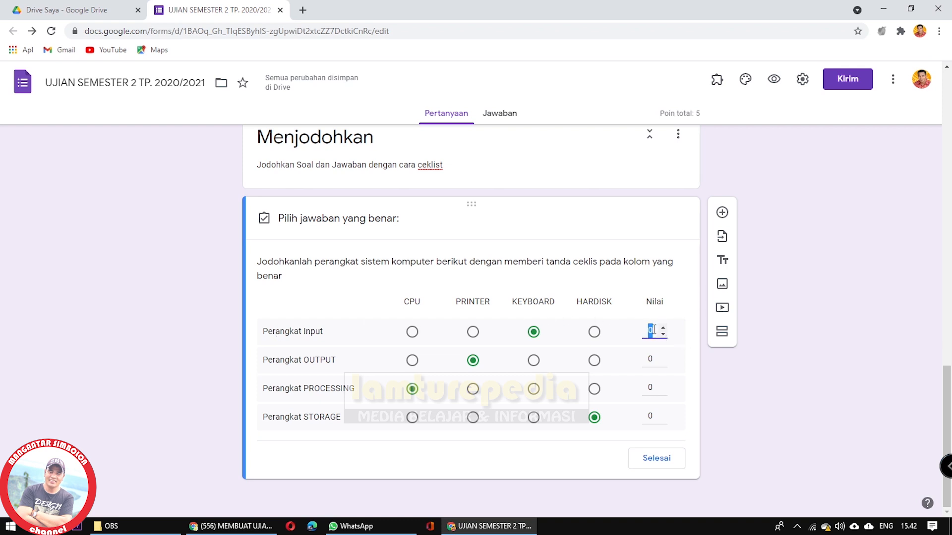
text(2)
key(Tab)
text(2)
double_click(662, 386)
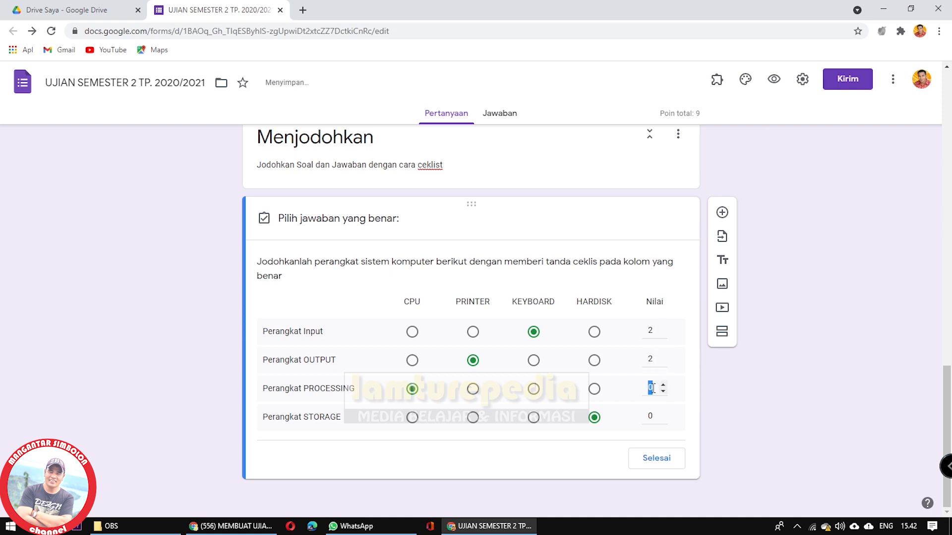
double_click(649, 417)
text(2)
click(554, 463)
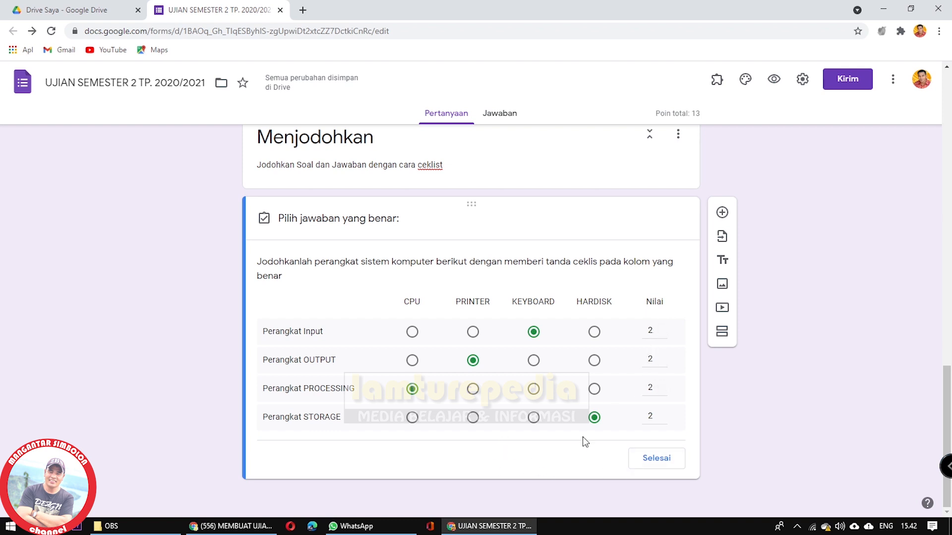
click(654, 460)
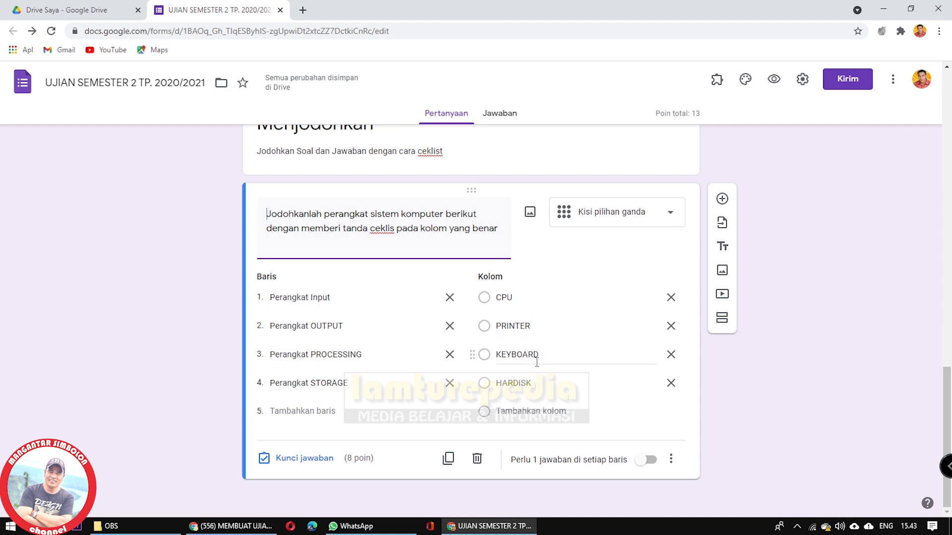
- Add a fifth column named "Internet" to the grid and check how it appears in the answer key
click(510, 413)
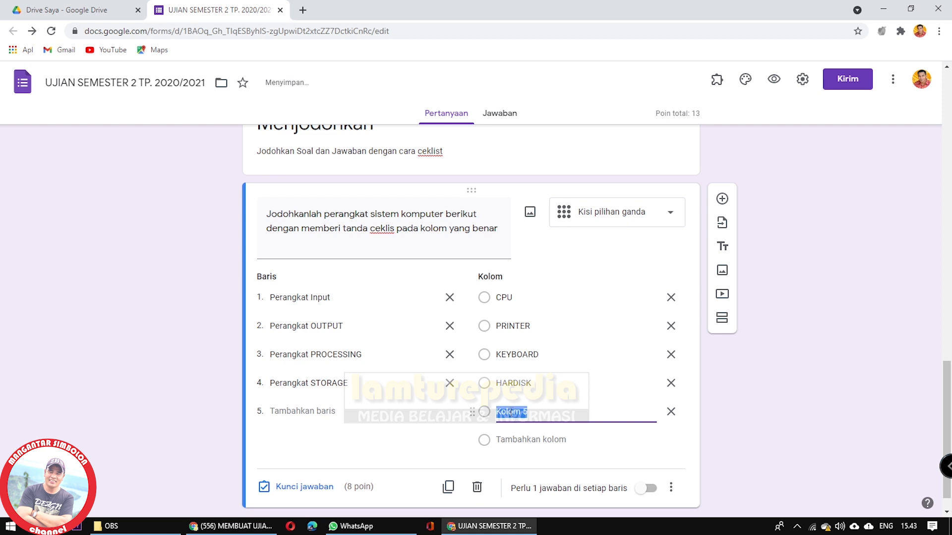
text(In)
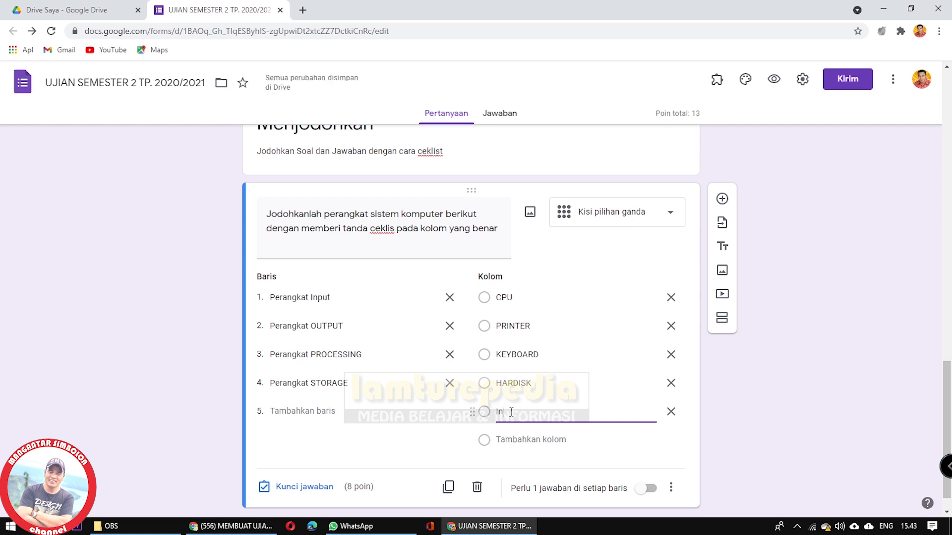
text(telnet)
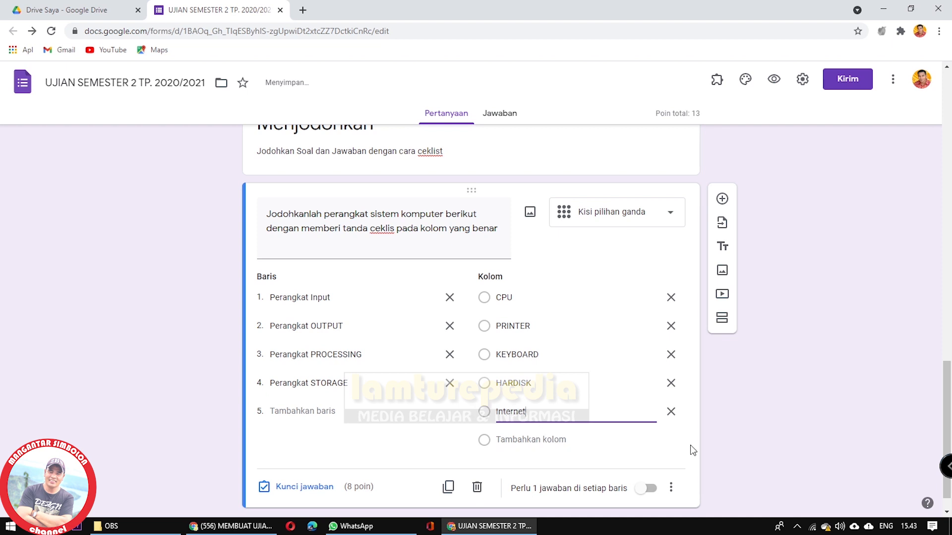
click(296, 487)
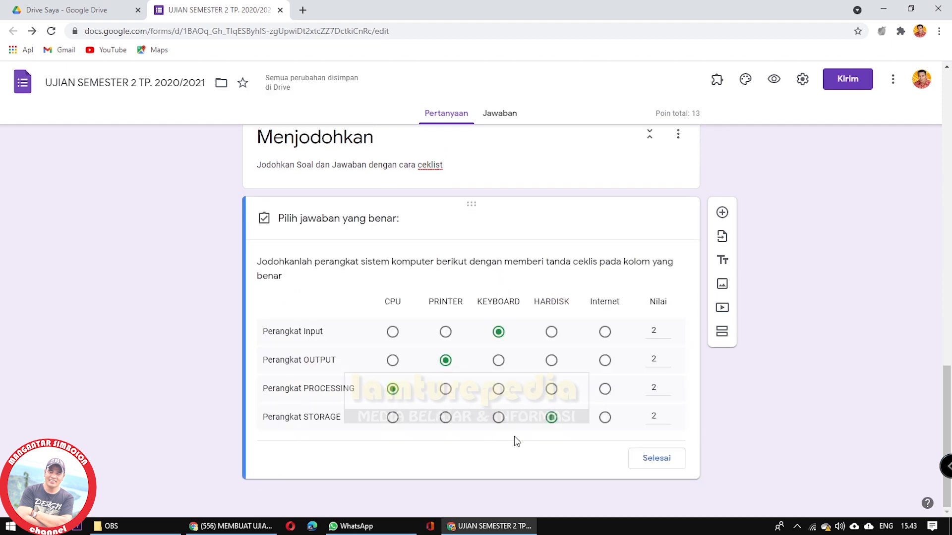
click(644, 456)
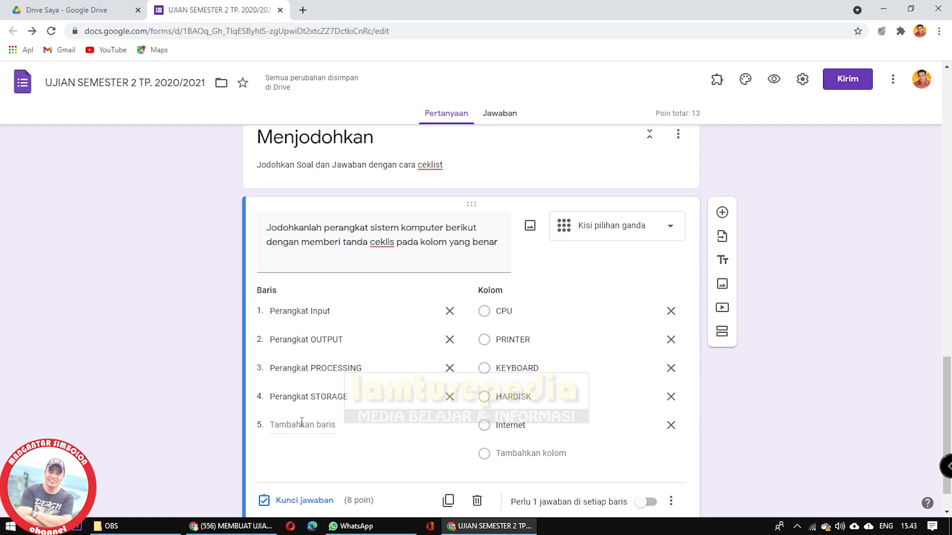
- Check the answer key again and delete the "Internet" column from the grid
scroll(391, 448, down, 1)
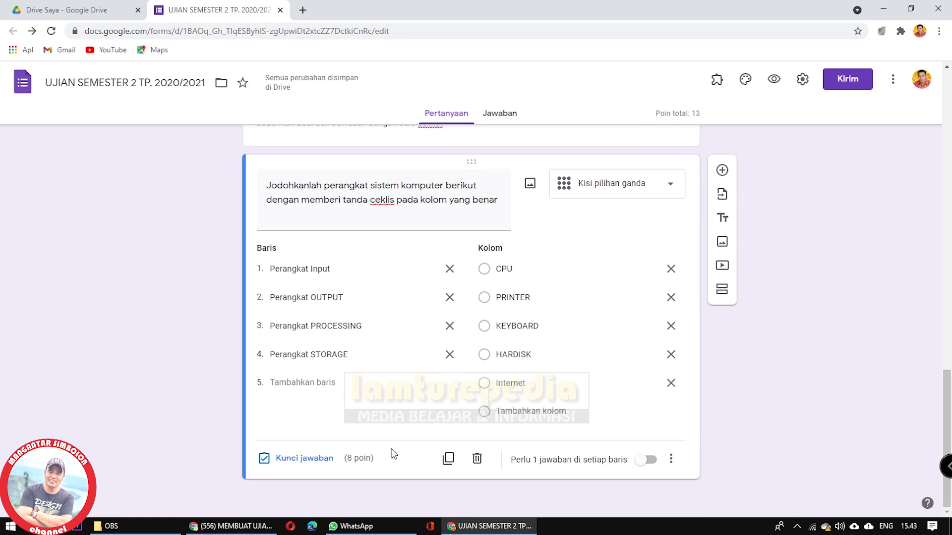
click(304, 458)
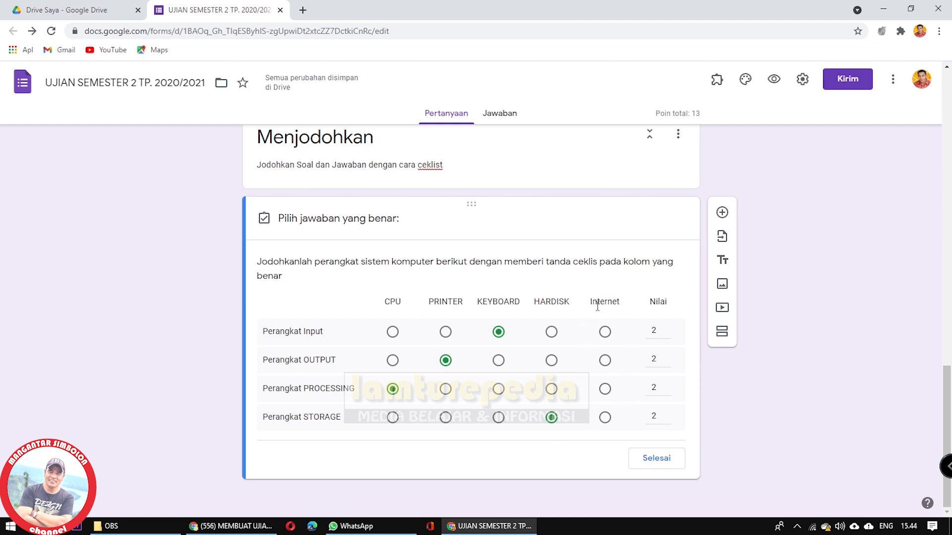
click(649, 459)
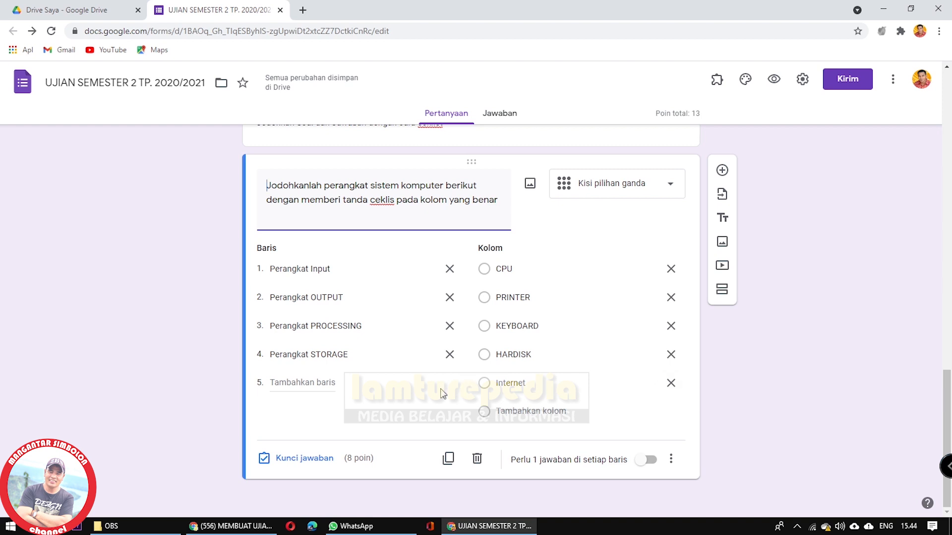
click(670, 383)
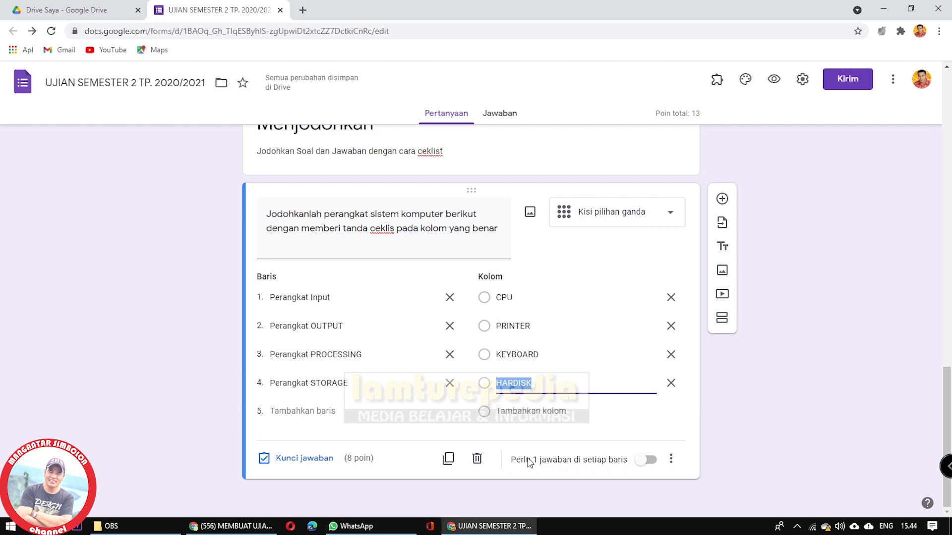
- Turn on the requirement for one answer in each row and view the answer key
click(645, 460)
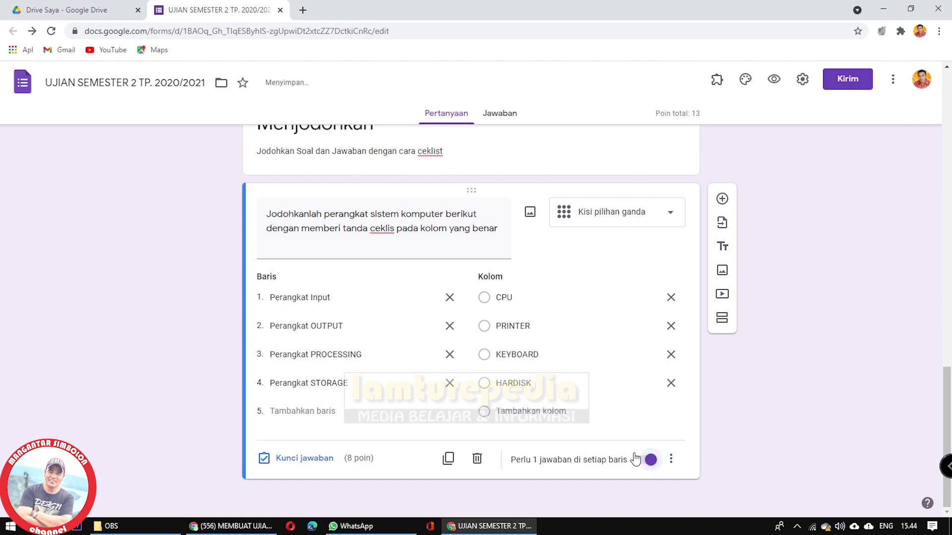
click(318, 459)
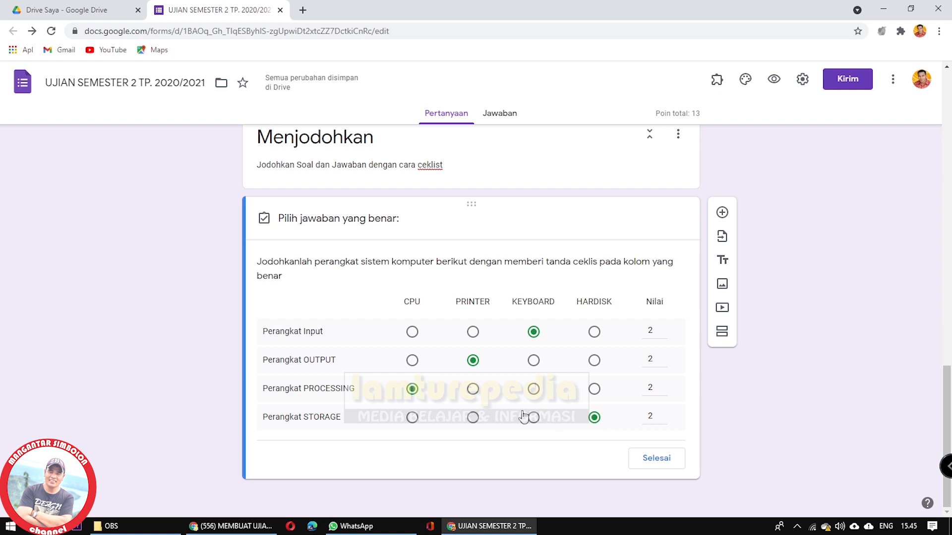
click(654, 471)
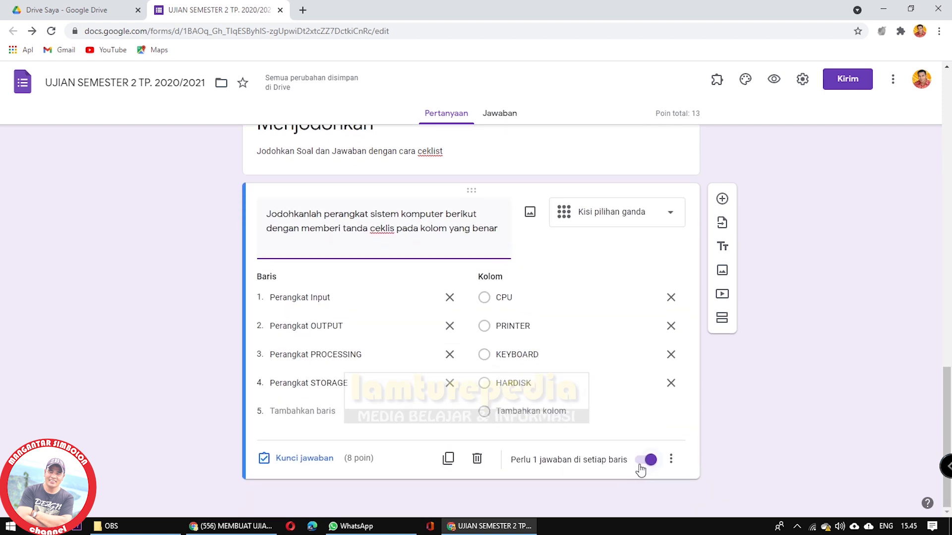
- Turn off the one-answer-per-row requirement and view the answer key again
click(644, 460)
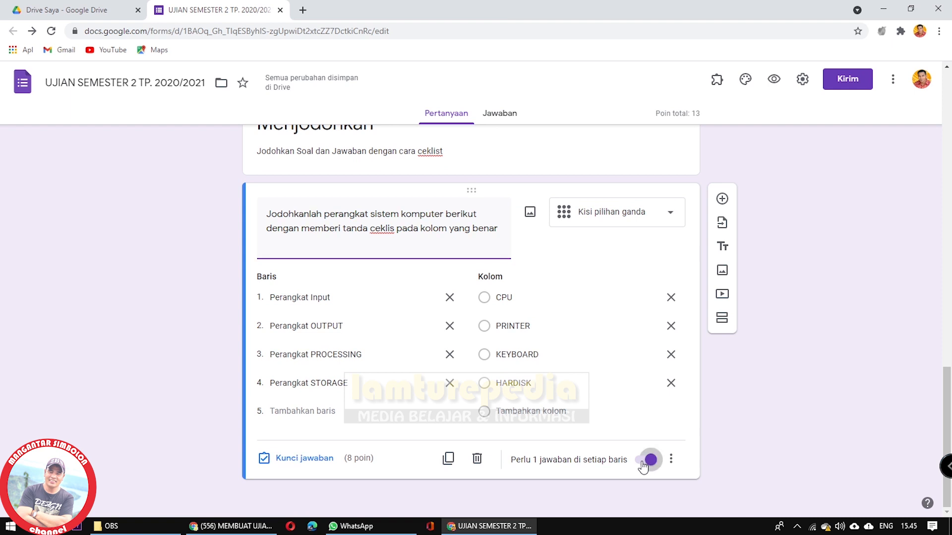
click(310, 457)
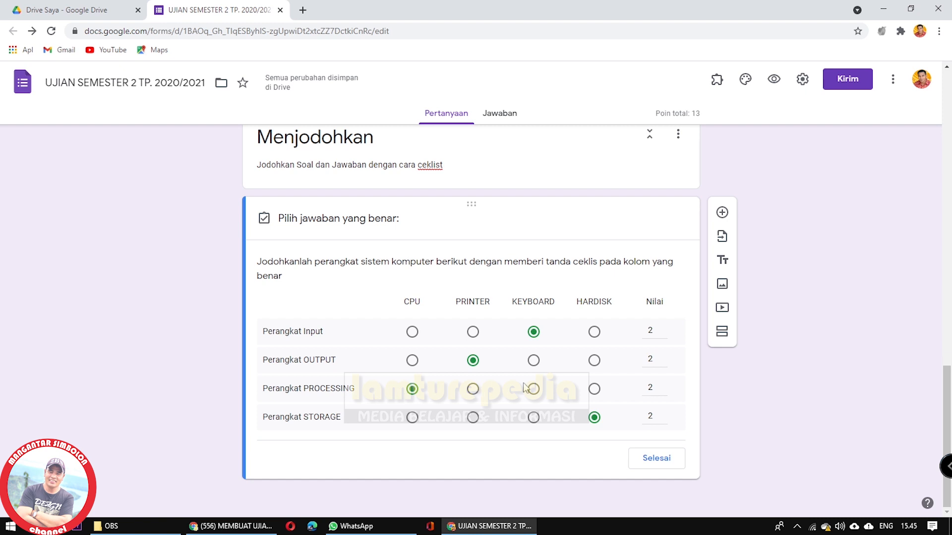
click(656, 459)
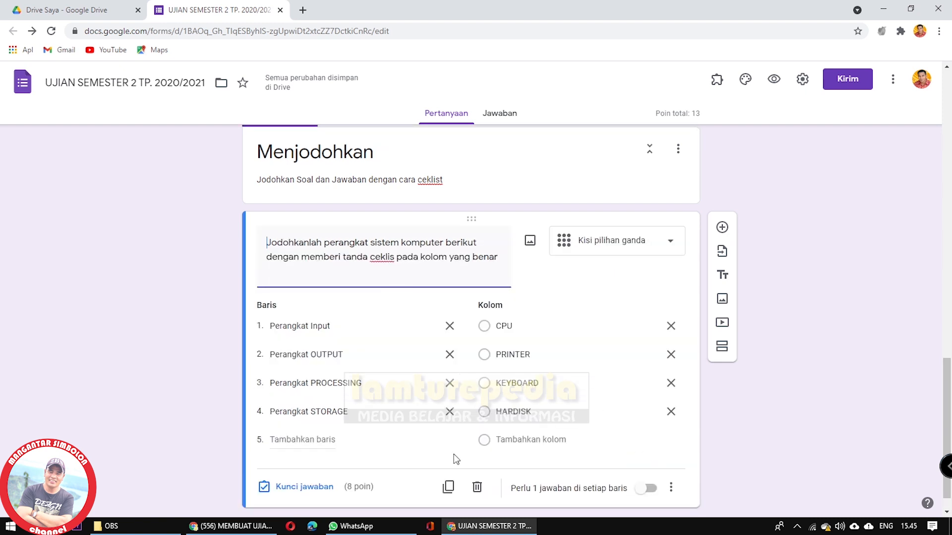
- Make one answer per row required for the grid question and reopen its answer key for review
click(655, 461)
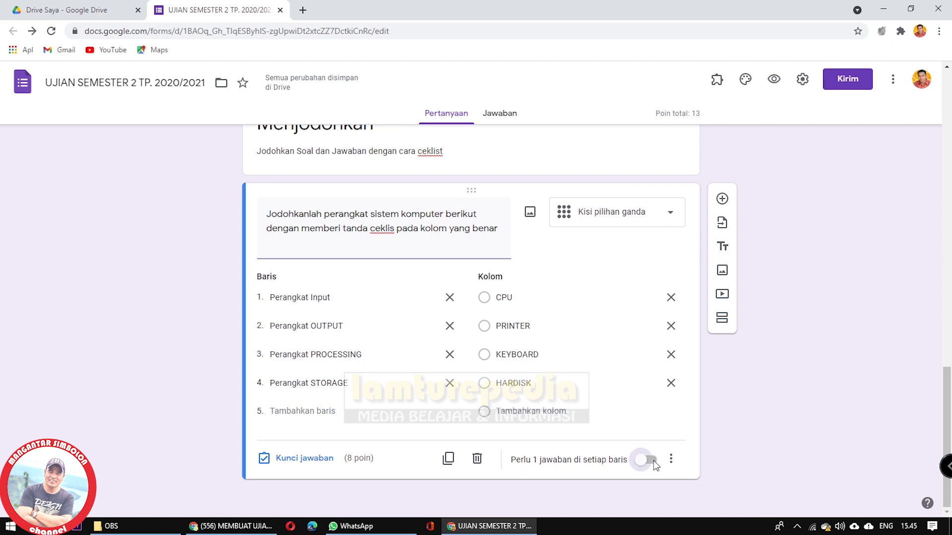
click(672, 461)
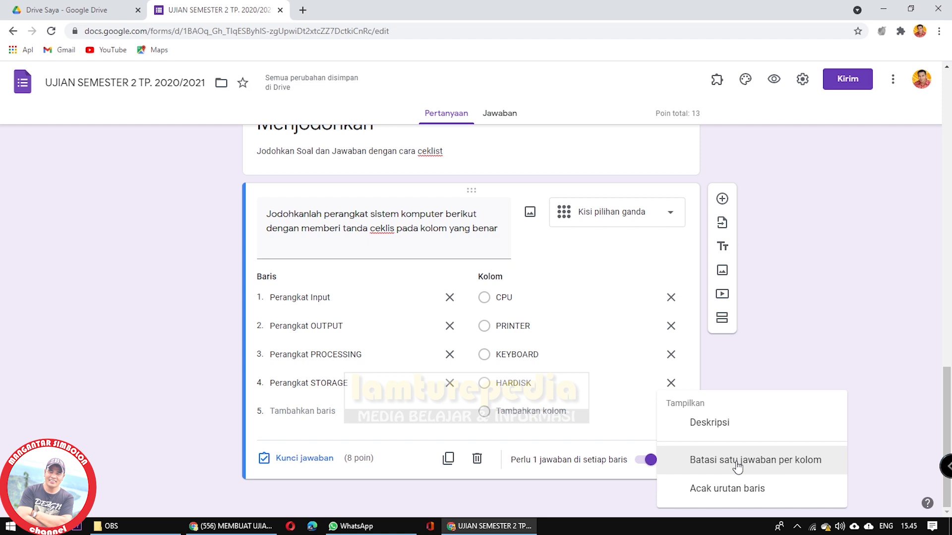
click(292, 462)
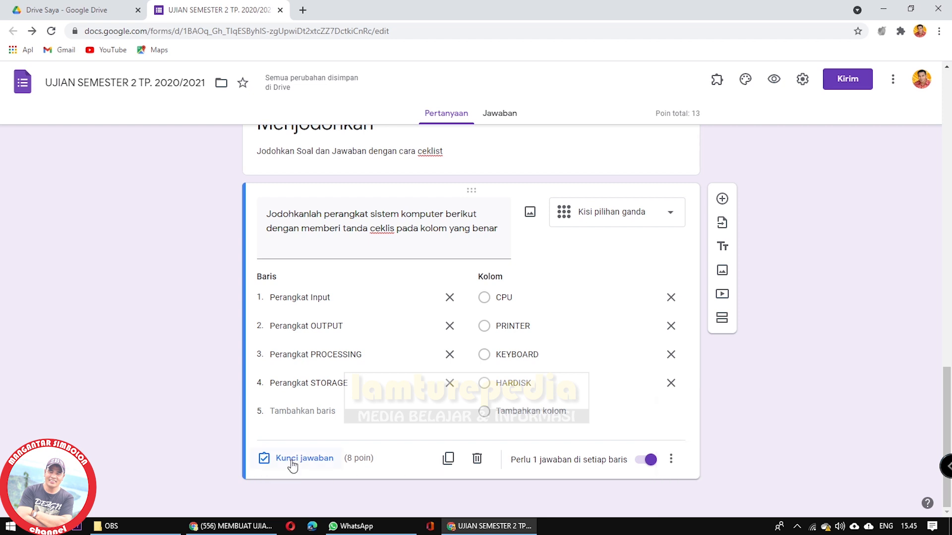
click(291, 462)
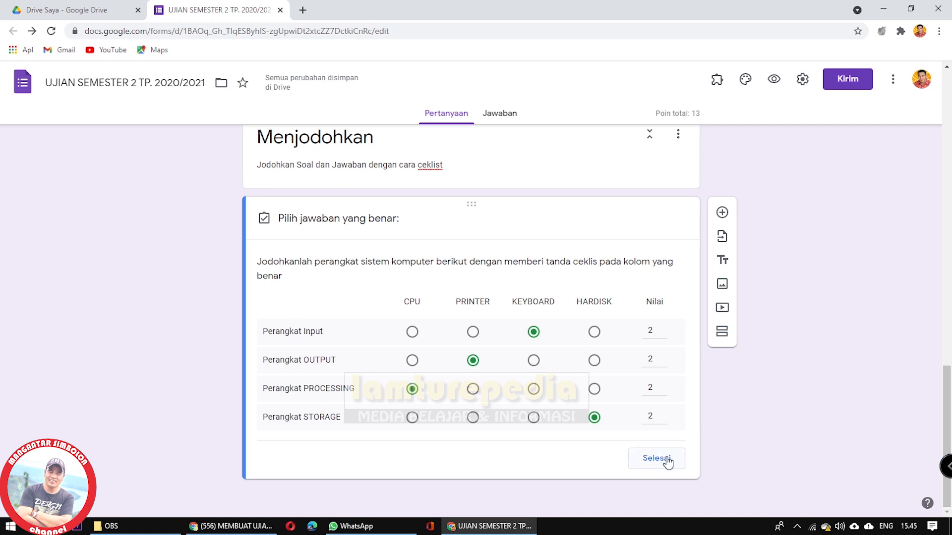
- Check the grid question's additional options and view its answer key again
click(650, 462)
click(669, 490)
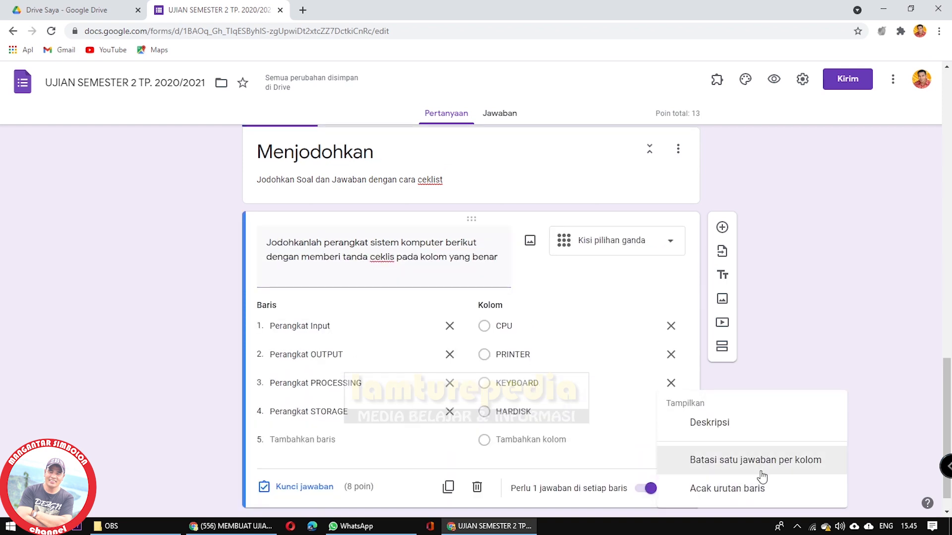
click(306, 487)
click(306, 488)
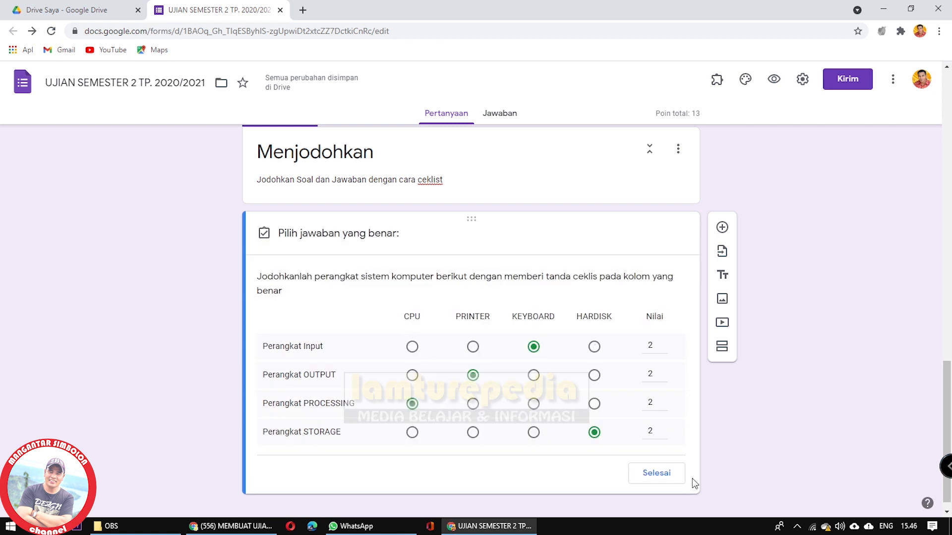
- Limit the grid question to one answer per column and verify that the option is enabled
click(640, 475)
click(674, 488)
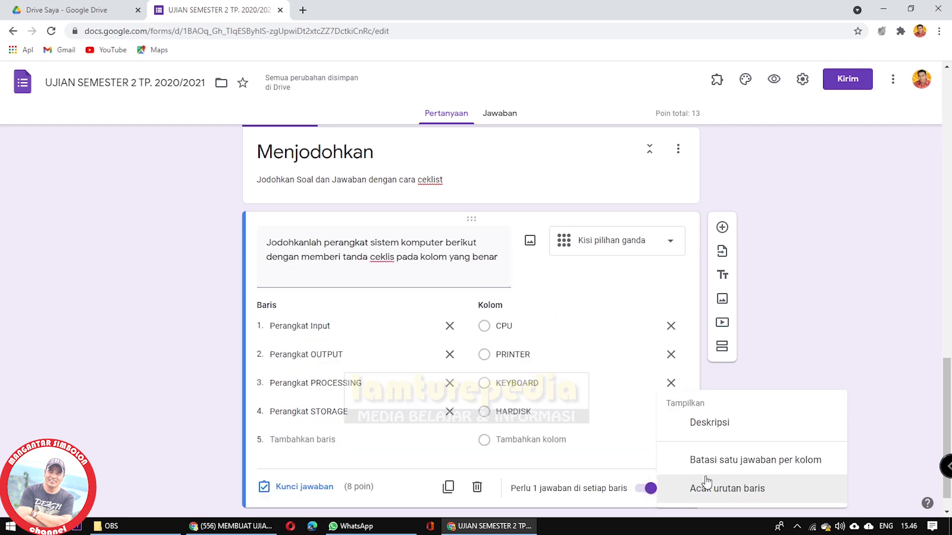
click(742, 461)
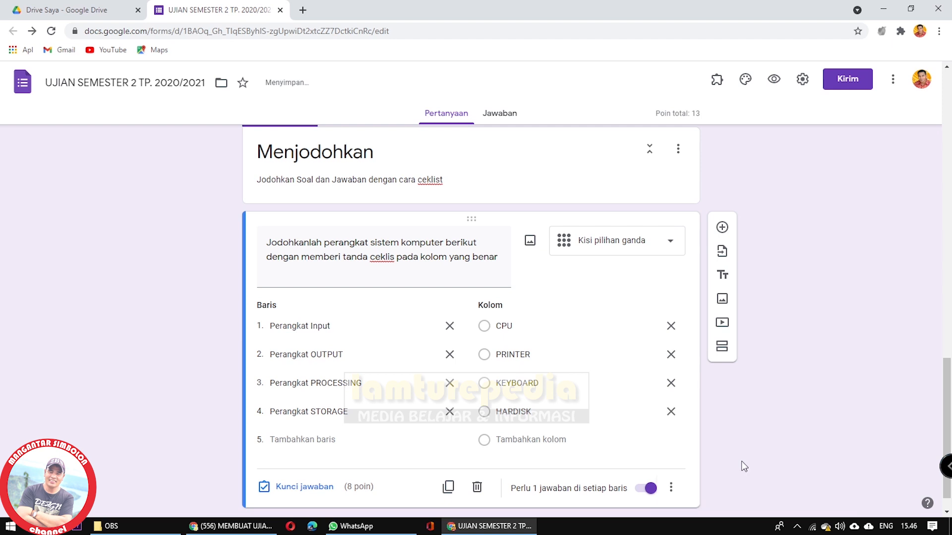
click(673, 459)
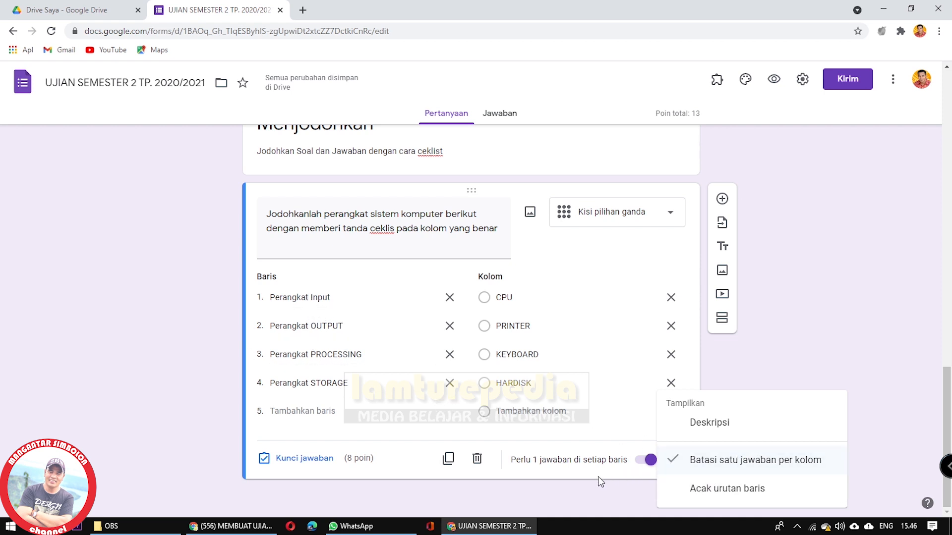
click(546, 431)
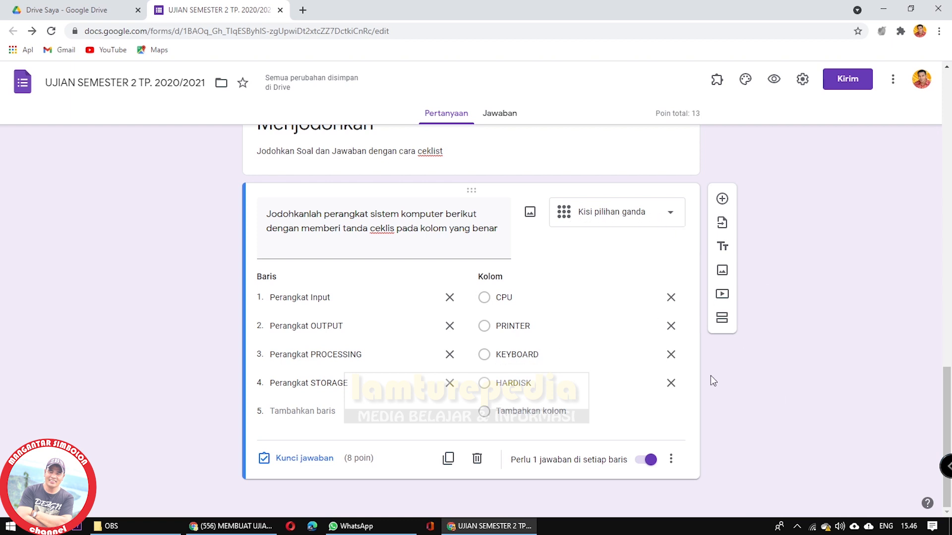
- Duplicate the matching grid question and change the copy's type to a checkbox grid (Petak kotak centang)
click(448, 460)
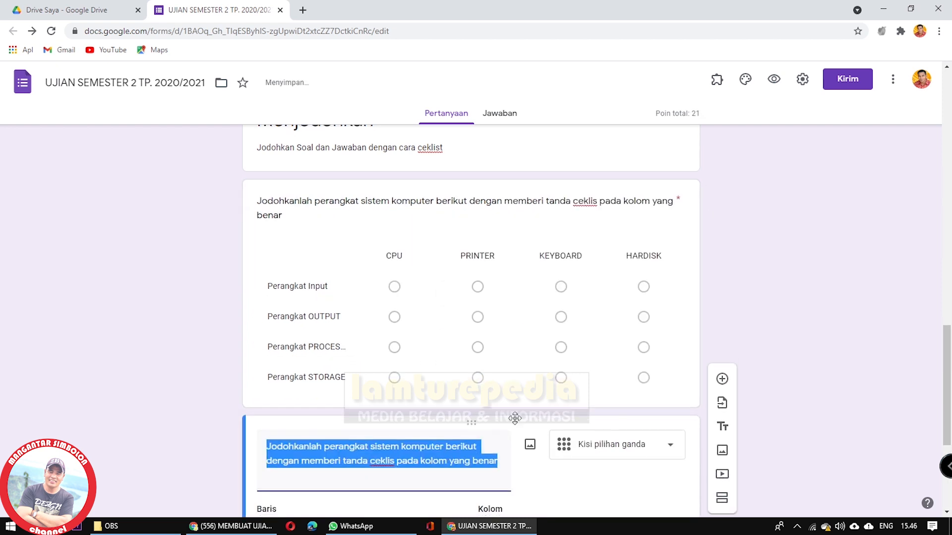
click(663, 278)
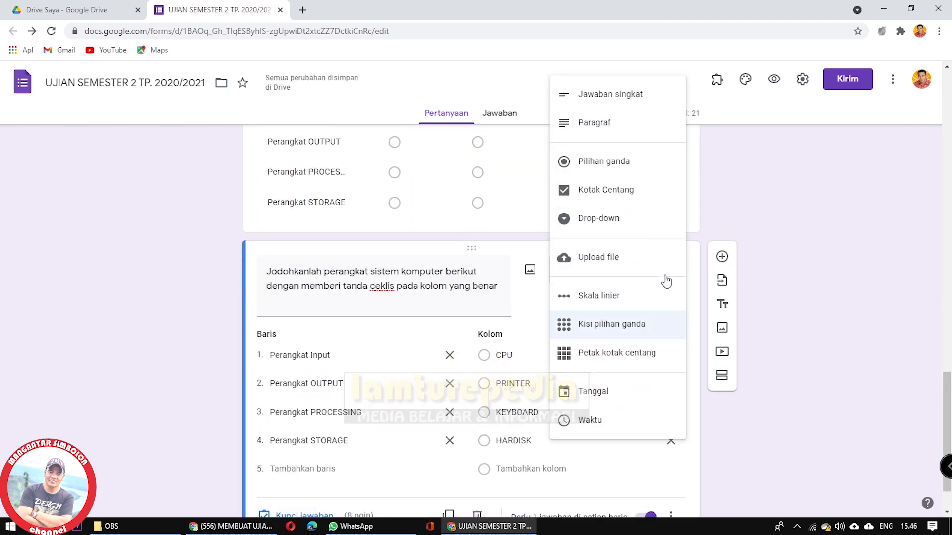
click(612, 354)
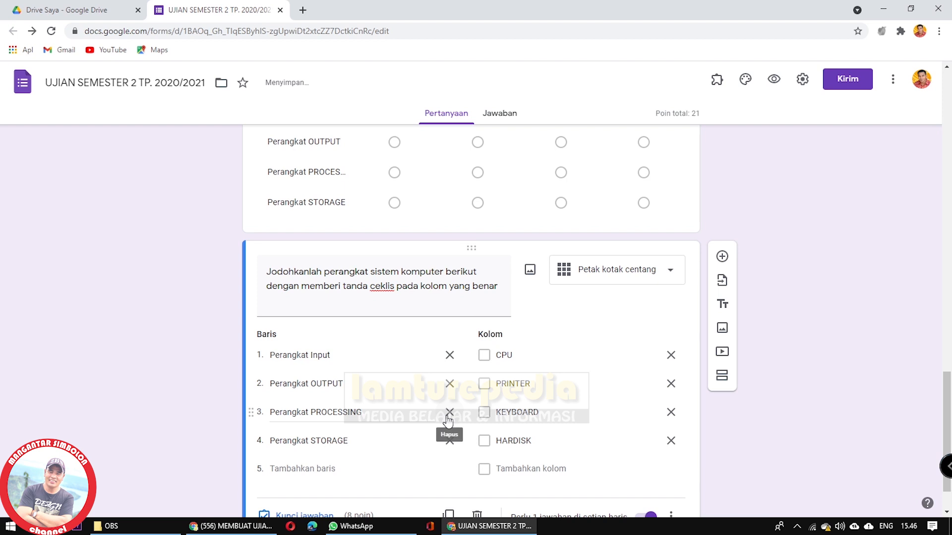
scroll(447, 420, down, 1)
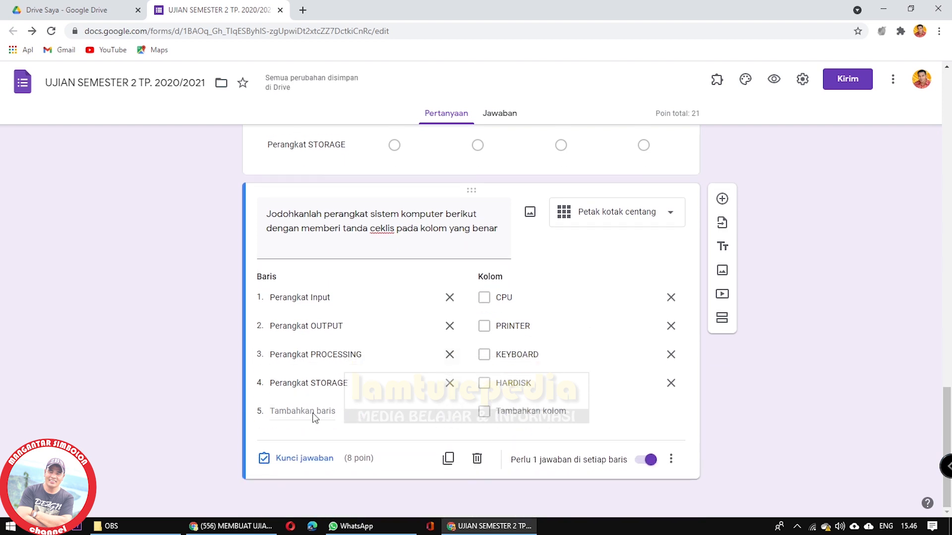
- Check the copied question's answer key and add a fifth column named "Joystick" to its grid
click(312, 460)
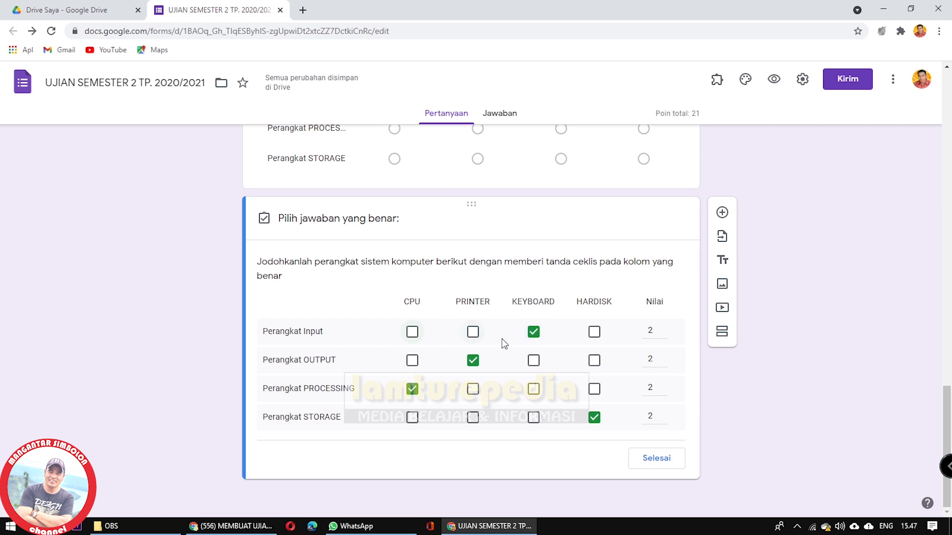
click(655, 458)
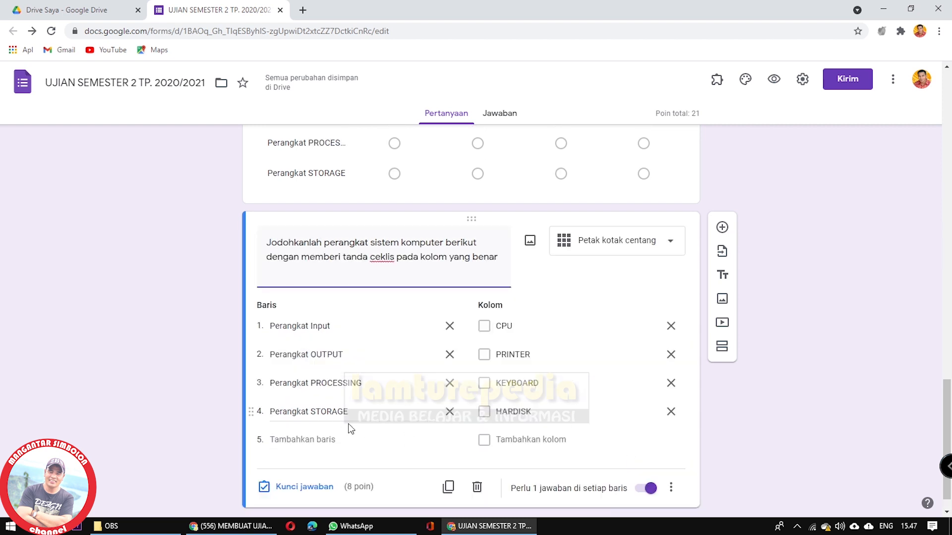
click(533, 440)
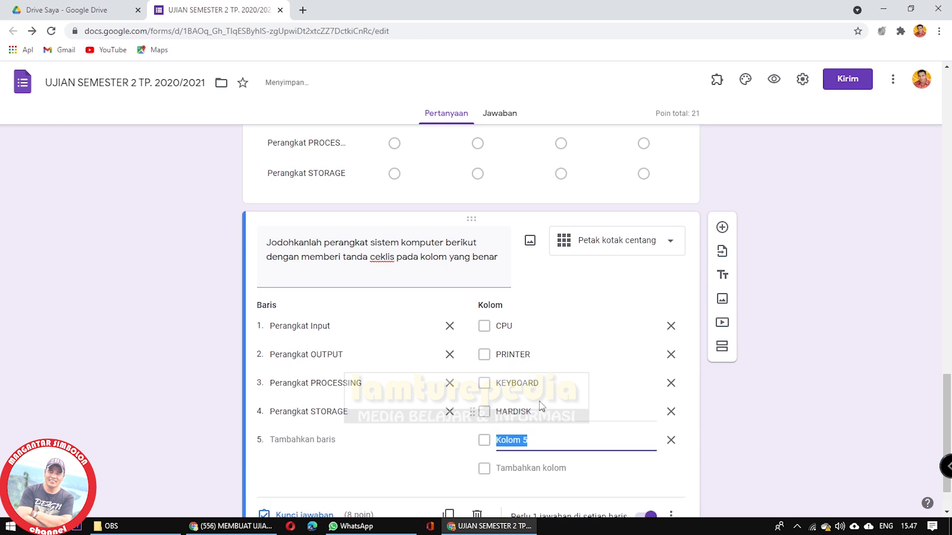
text(Joys)
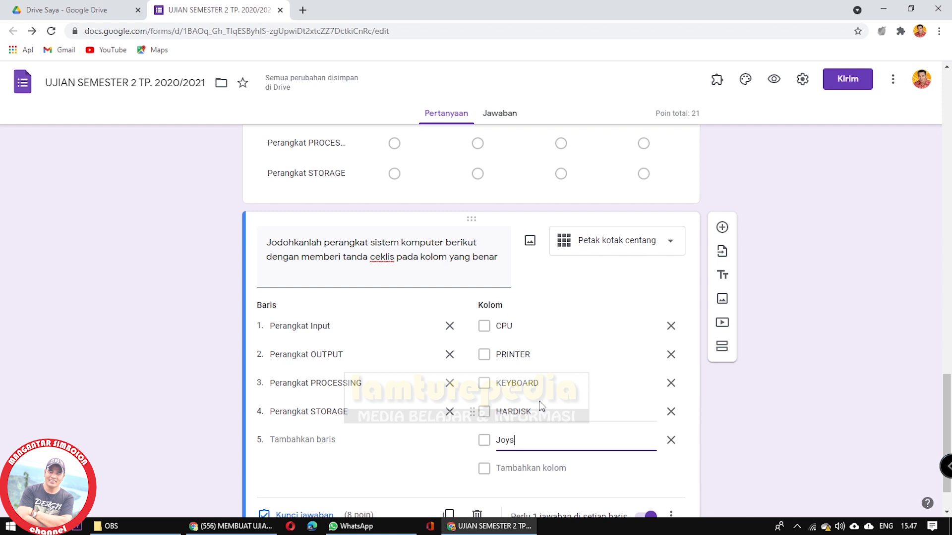
text(tick)
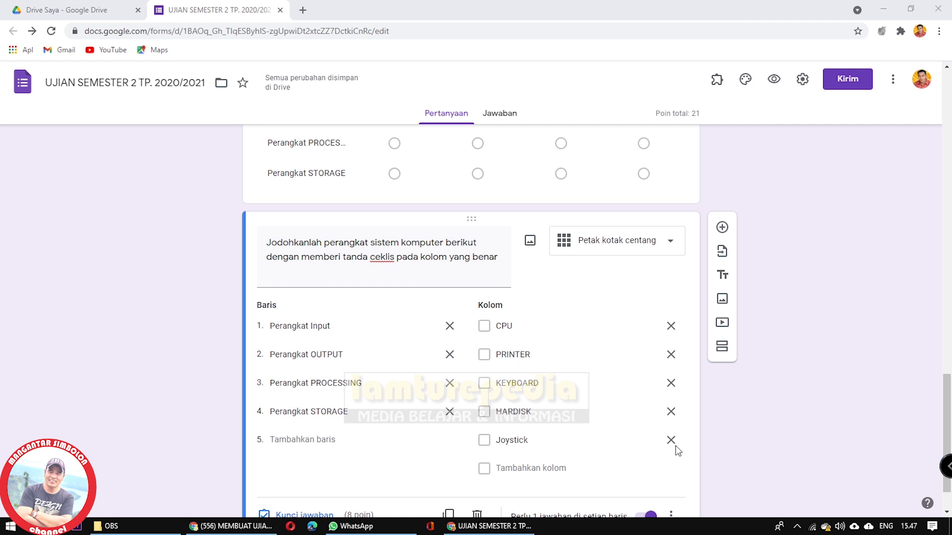
- Mark "Joystick" as an additional correct answer for the "Perangkat Input" row in the answer key
scroll(347, 396, down, 1)
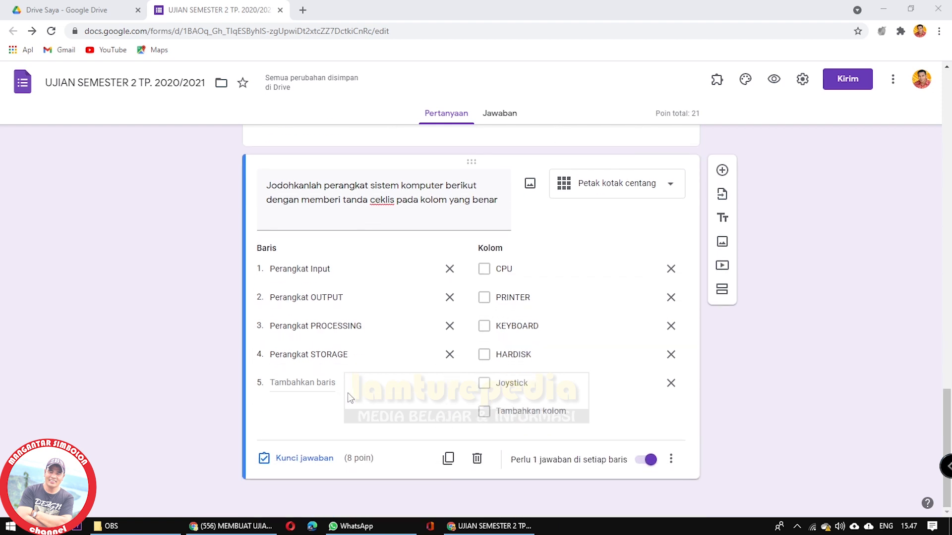
click(292, 465)
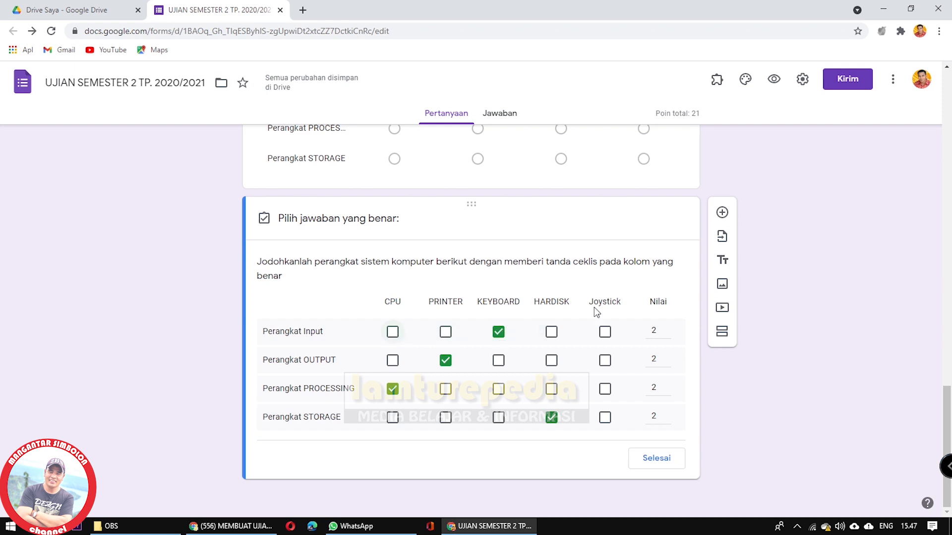
click(604, 333)
click(662, 457)
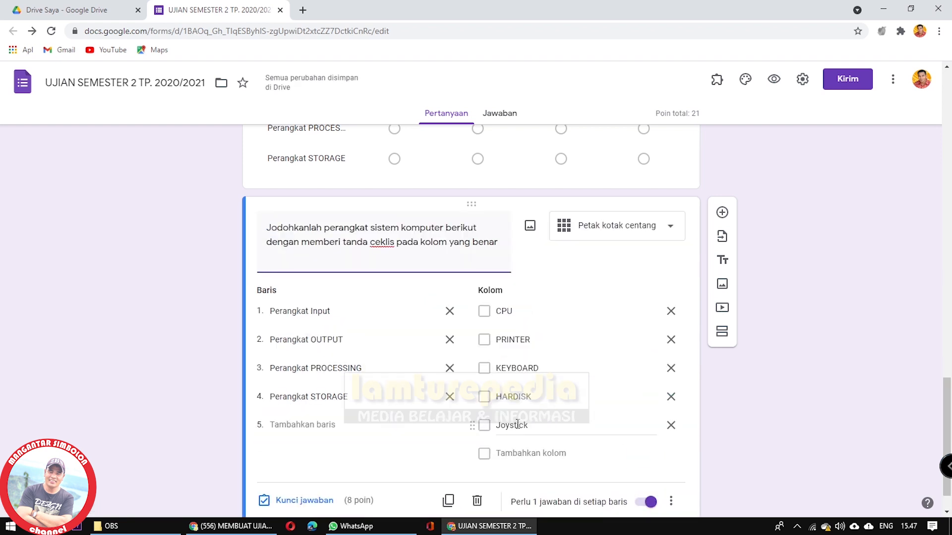
- Review the two grid questions, the copy's question type and the correct answers marked in its answer key
scroll(496, 436, down, 1)
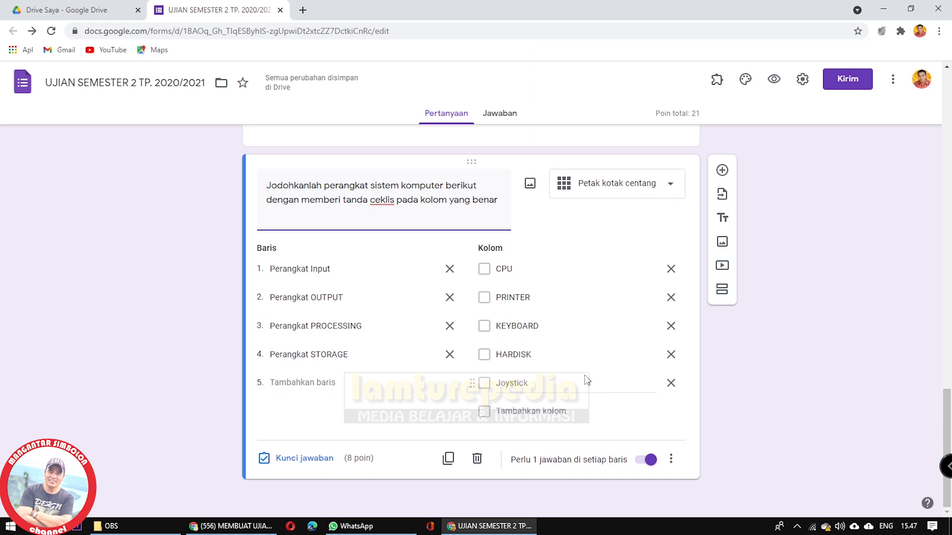
scroll(587, 382, up, 3)
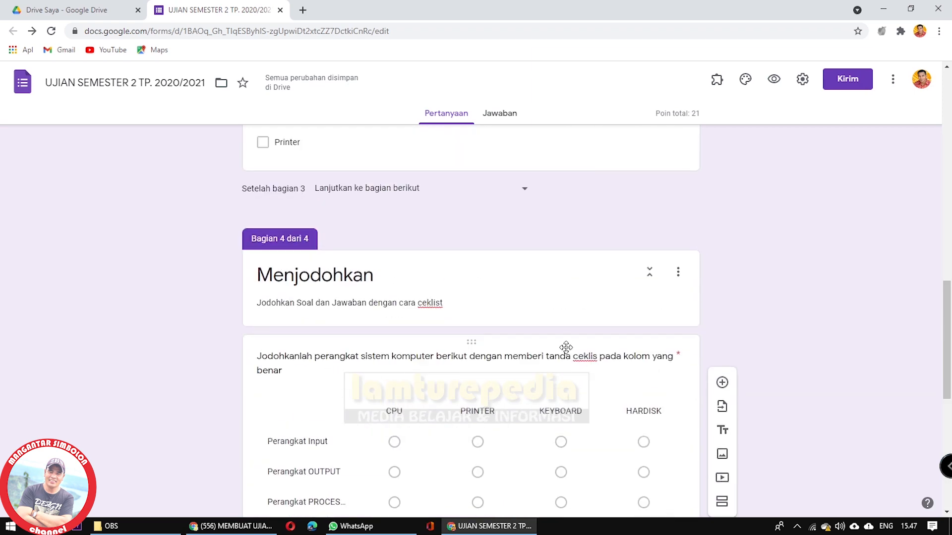
scroll(588, 382, down, 6)
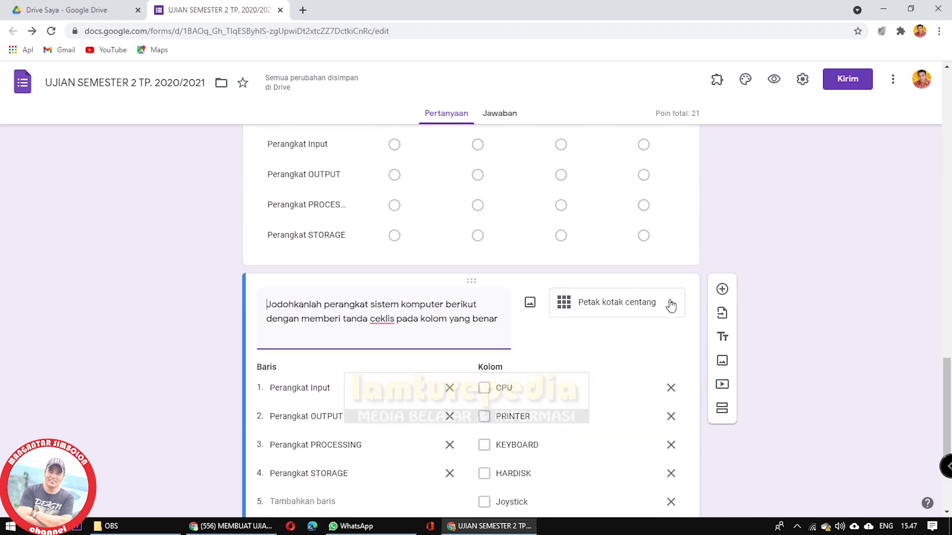
click(670, 305)
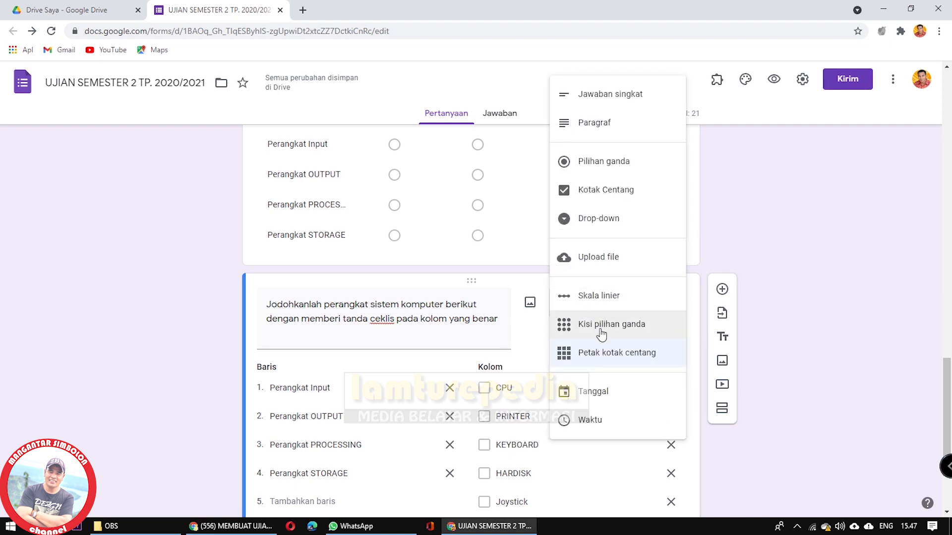
click(614, 358)
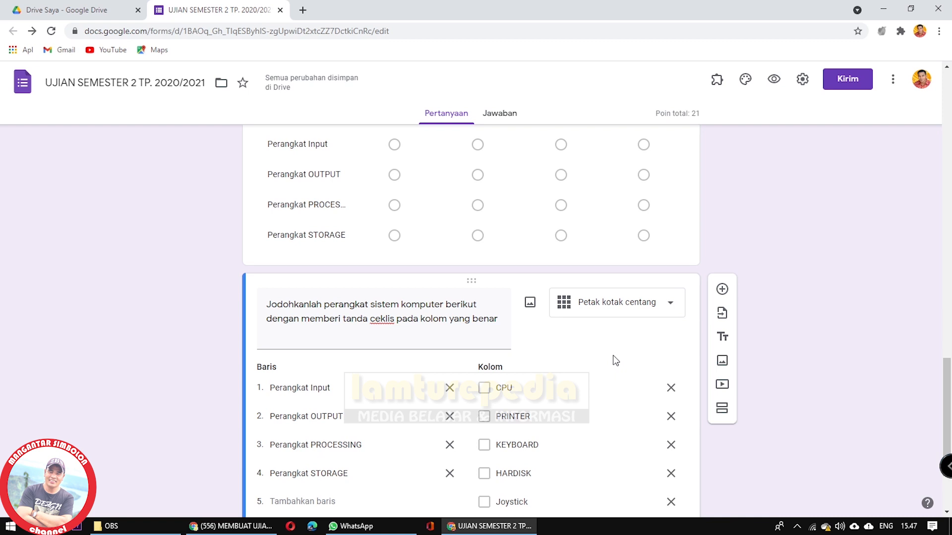
scroll(615, 361, down, 2)
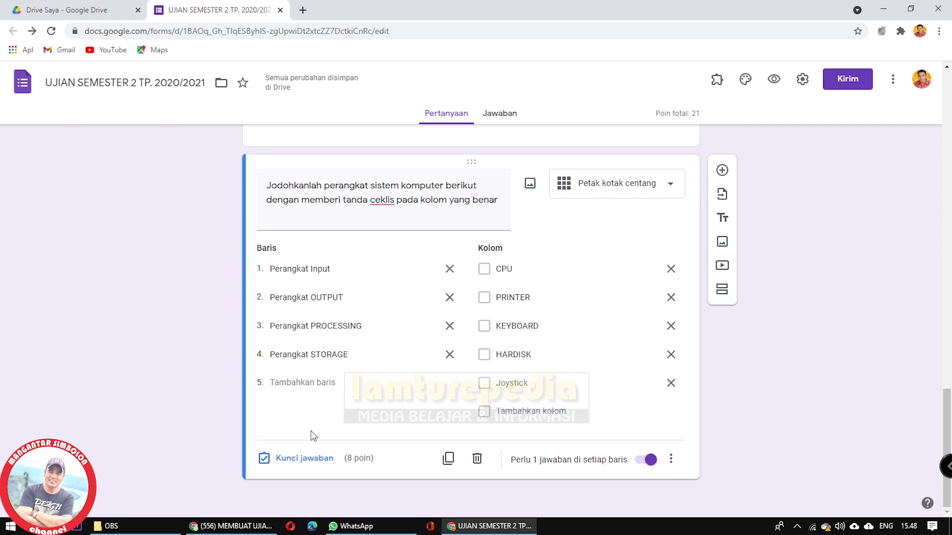
click(286, 458)
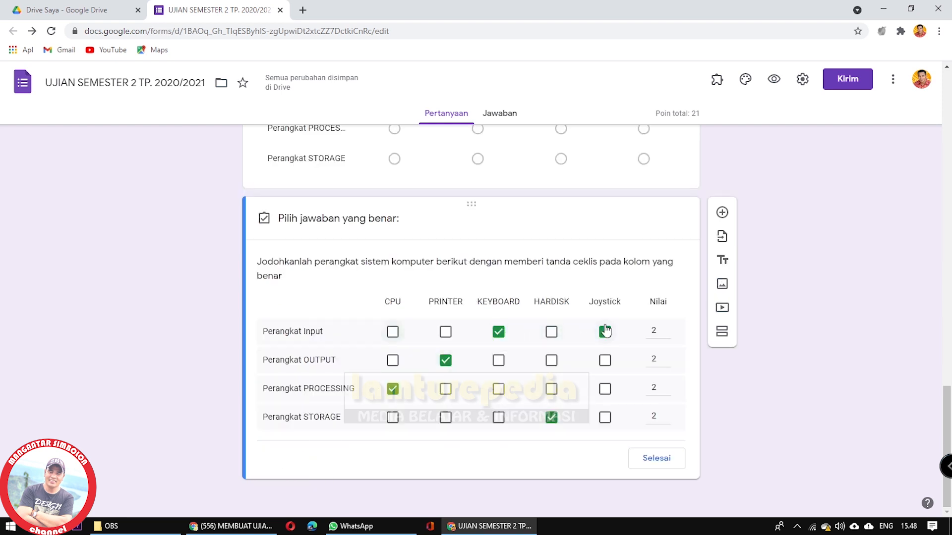
click(656, 462)
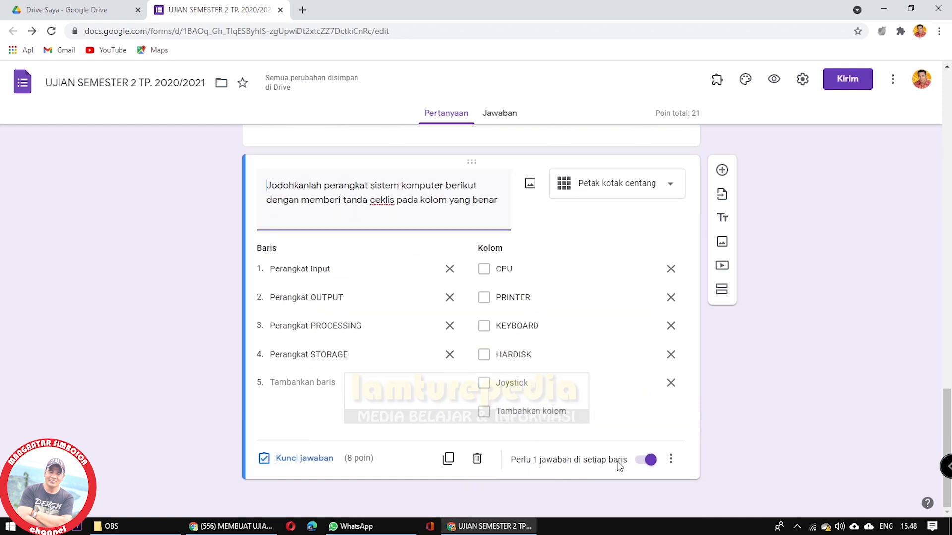
- Check the checkbox grid's one-answer-per-column option and compare the question with the multiple-choice grid above it
click(670, 459)
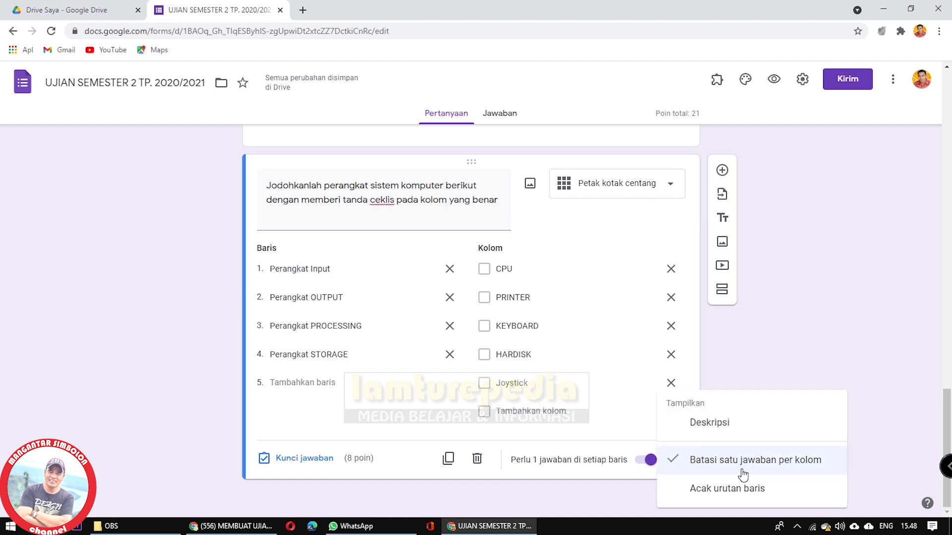
click(617, 479)
scroll(549, 259, up, 5)
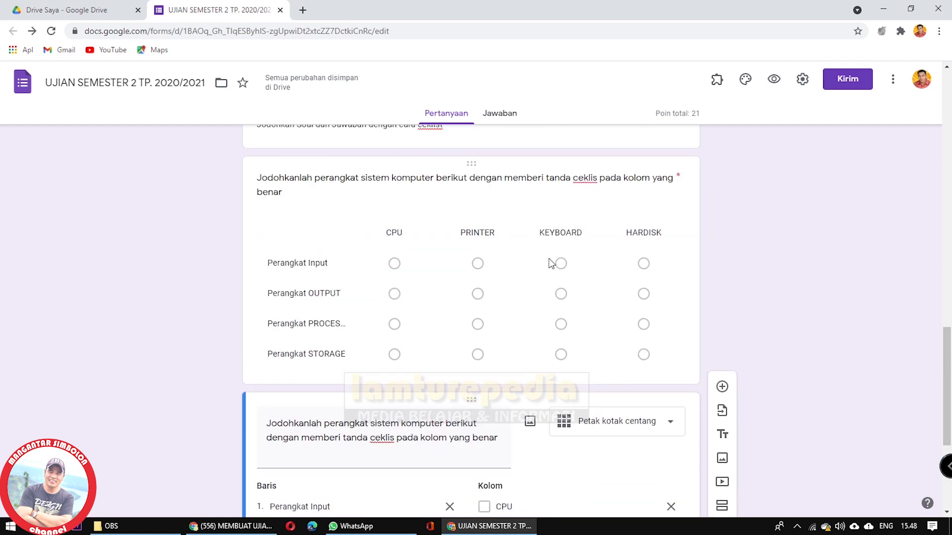
scroll(534, 306, down, 5)
scroll(534, 305, up, 8)
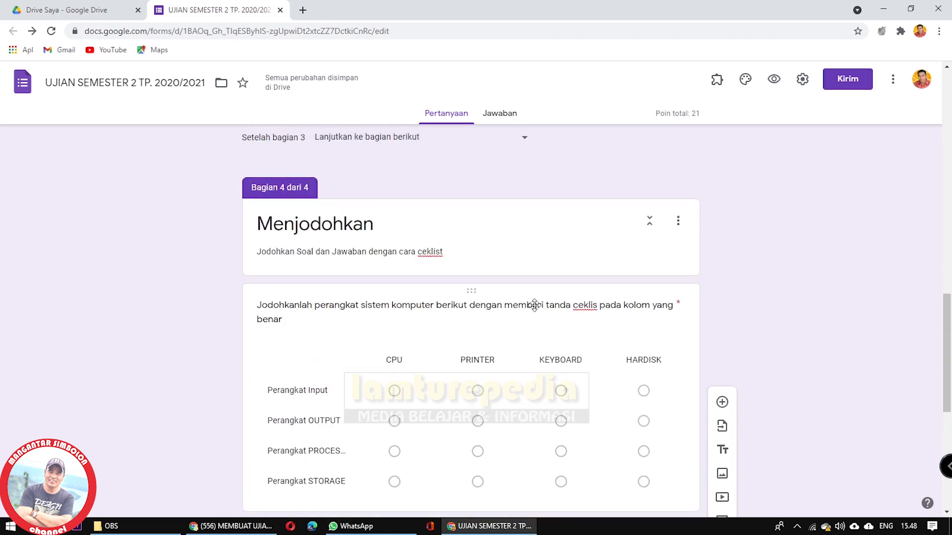
scroll(421, 333, down, 3)
scroll(396, 322, down, 3)
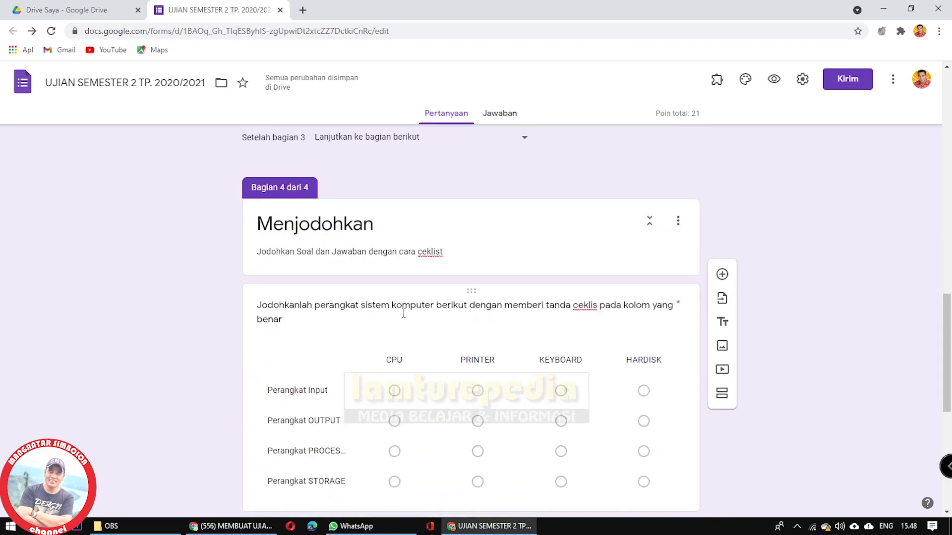
click(402, 308)
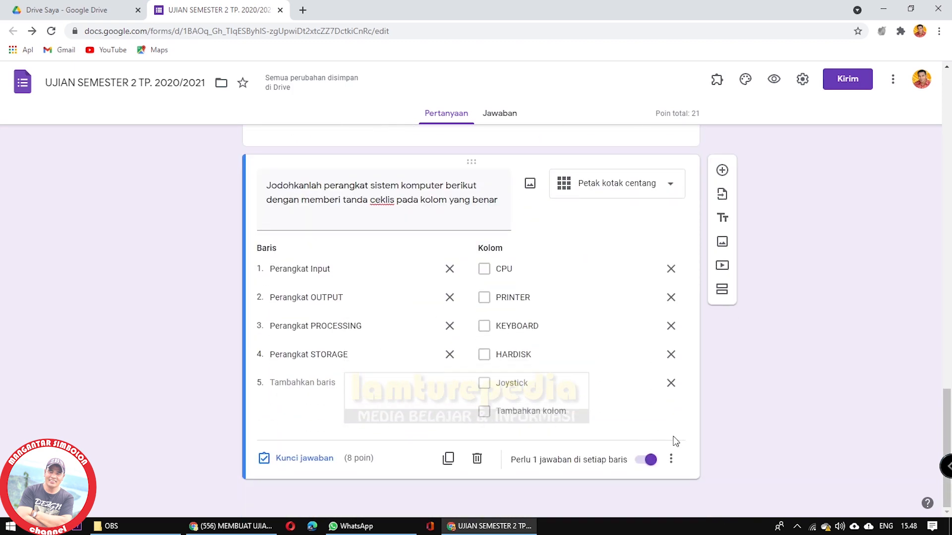
scroll(700, 400, up, 5)
scroll(701, 400, down, 5)
- Add a new section after the "Menjodohkan" section and title it "Isian Singkat"
click(721, 296)
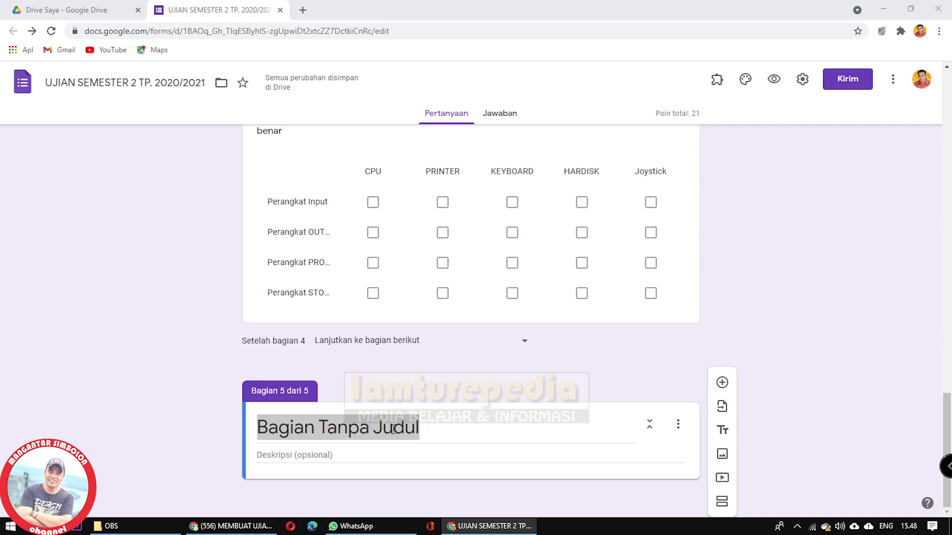
click(424, 429)
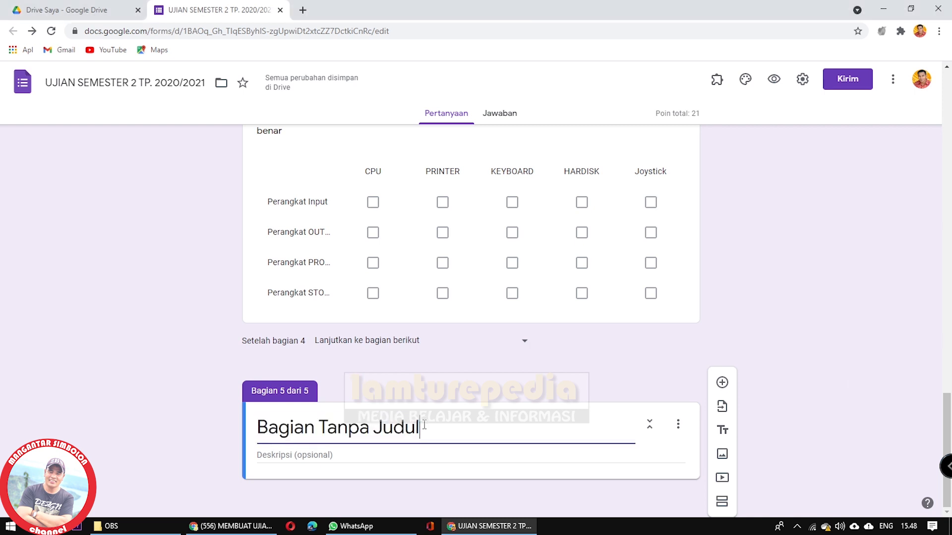
drag(424, 429, 240, 427)
text(Isi)
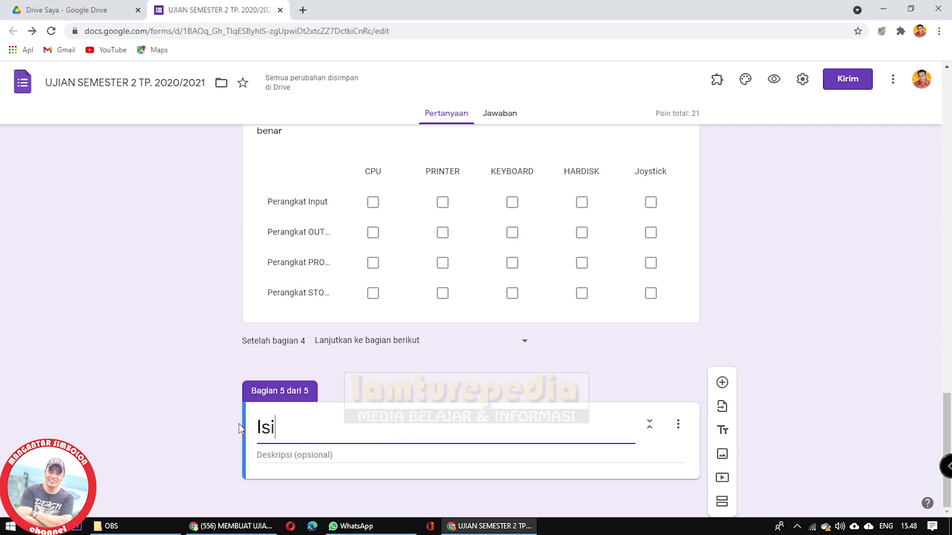
text(an Singkat)
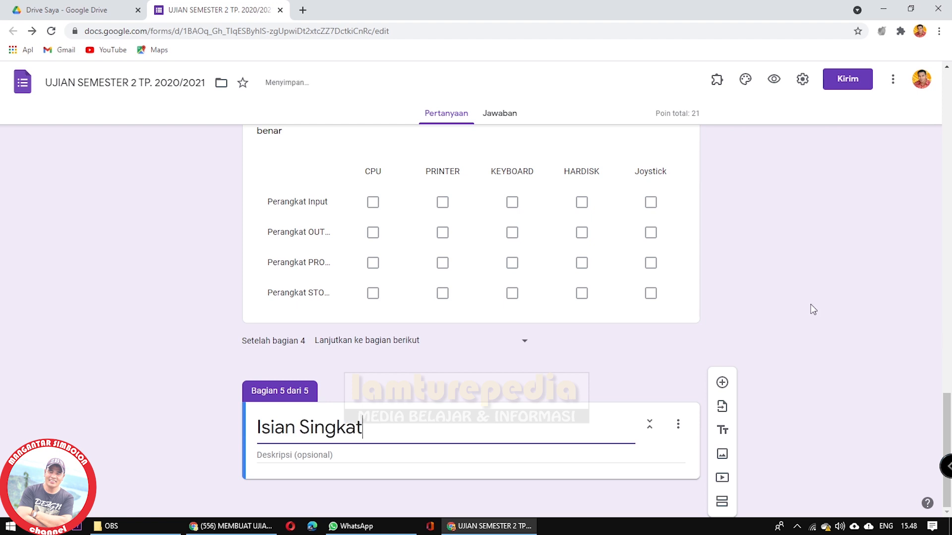
- Add a question beginning "Ketika anda memiliki perangkat TIK berupa laptop" that asks which "1 atau 2 komponen" could be upgraded on an 8-year-old laptop
click(810, 304)
click(273, 456)
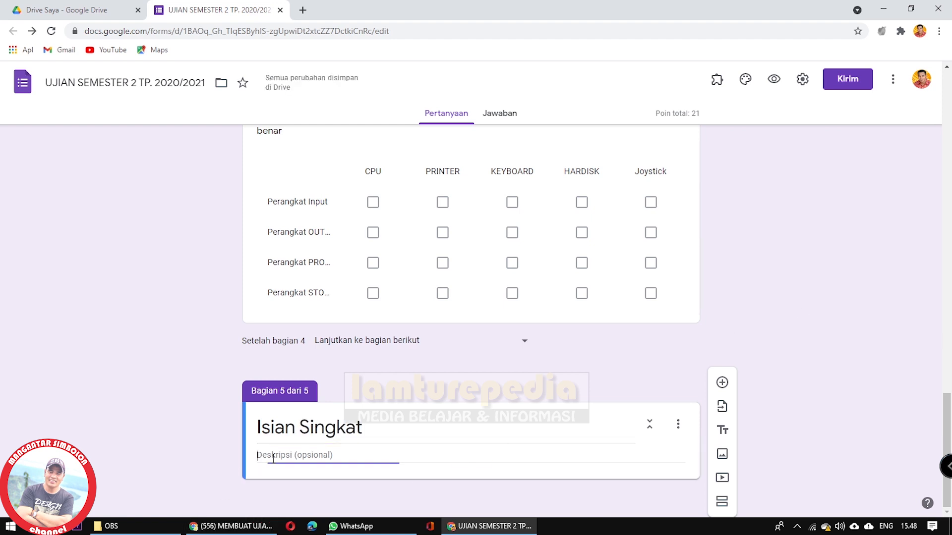
click(793, 298)
click(722, 383)
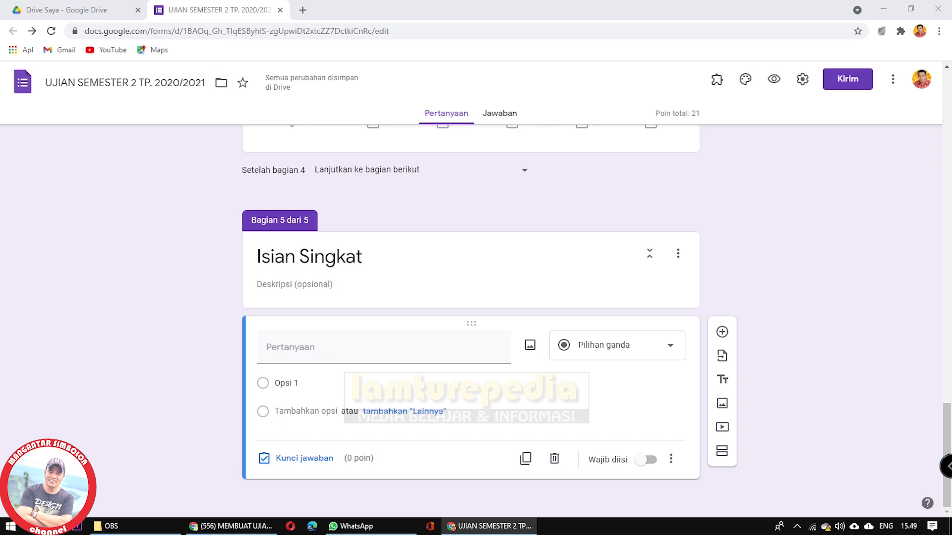
click(279, 349)
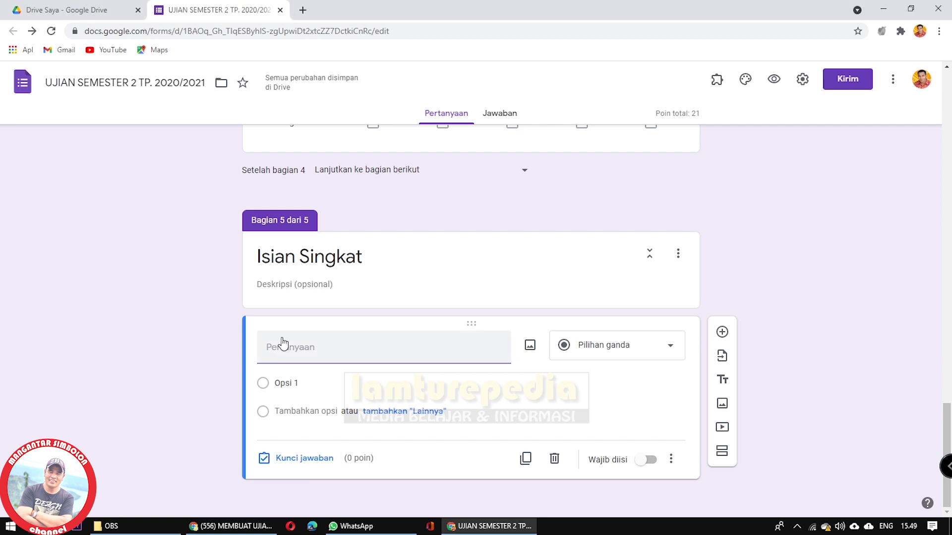
text(Ketika anda memiliki perangkat TIK berupa laptop yang sudah berumur kurang lebih 8 tahun, ketika laptop anda gunakan sering crash/hang waktu membuka aplikasi-aplikasi yang kelas menengah, bahkan sering ditemukan tidak berjalan sama sekali ketika menjalankan aplikais yang lebih berat. Ketika kamu harus meningkatkan kemampuan laptop tanpa harus mengganti dengan yang baru, komponen mana yang mungkin bisa diupgrade untuk mengatasi masalah i(1 atau 2 komponen))
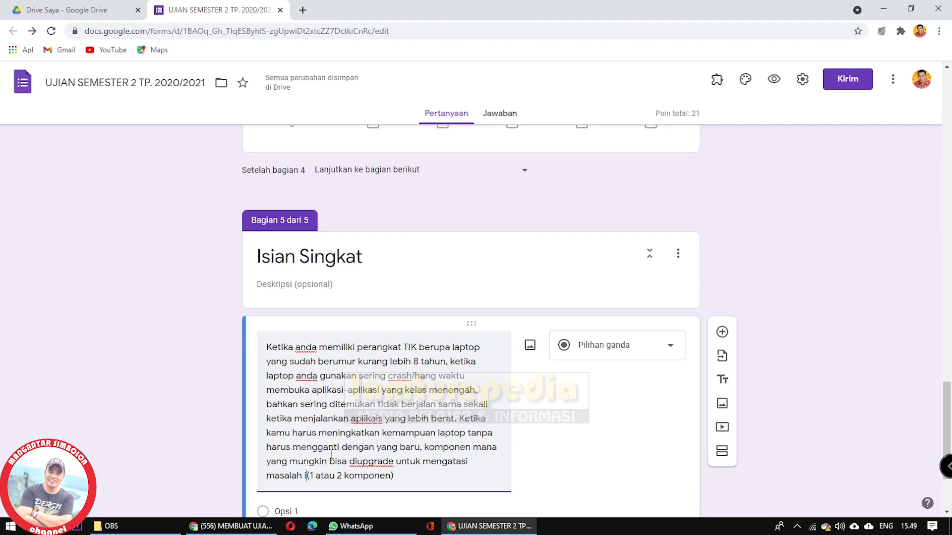
- Complete the question's last sentence with "masalah tersebut ?" before "(1 atau 2 komponen)"
key(BackSpace)
text(terse)
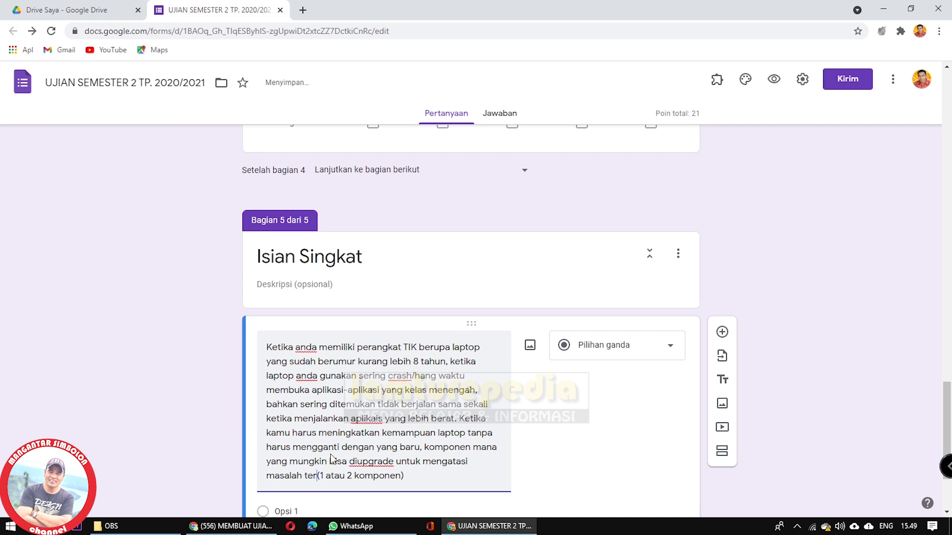
text(but ?)
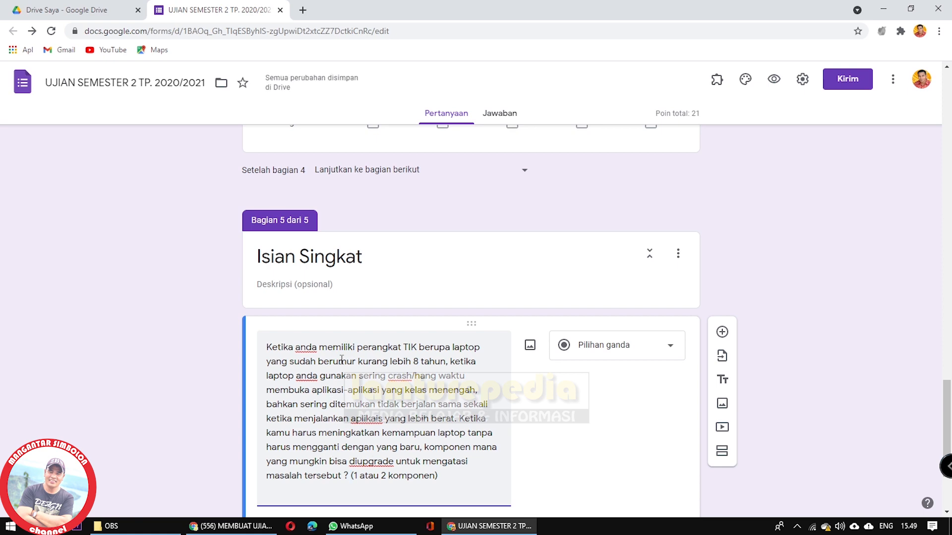
- Change the laptop upgrade question's type to "Jawaban singkat"
scroll(387, 443, down, 3)
scroll(378, 409, up, 3)
scroll(378, 410, down, 1)
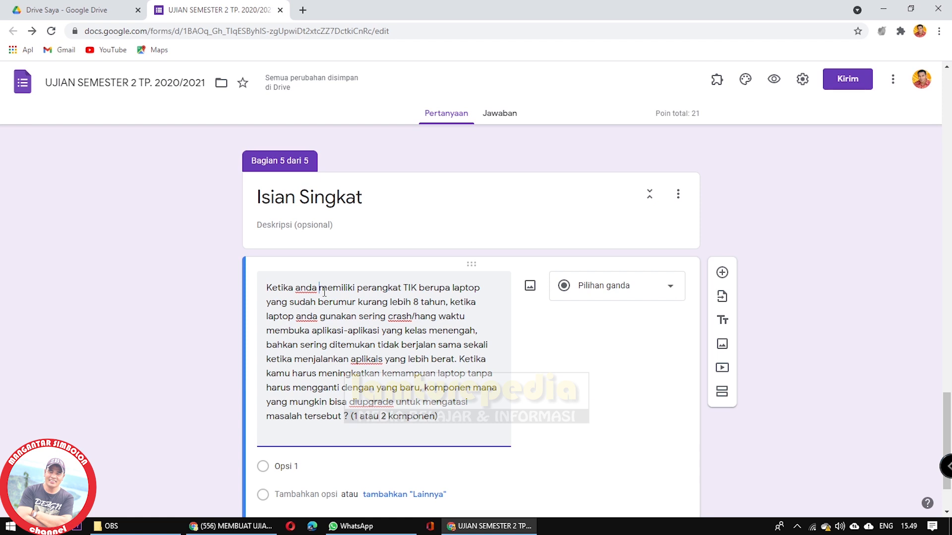
click(667, 291)
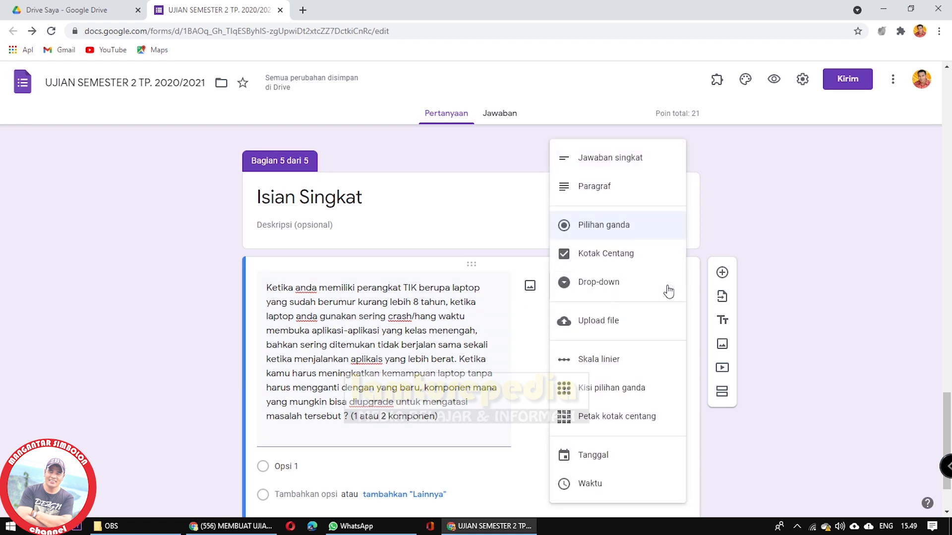
click(613, 170)
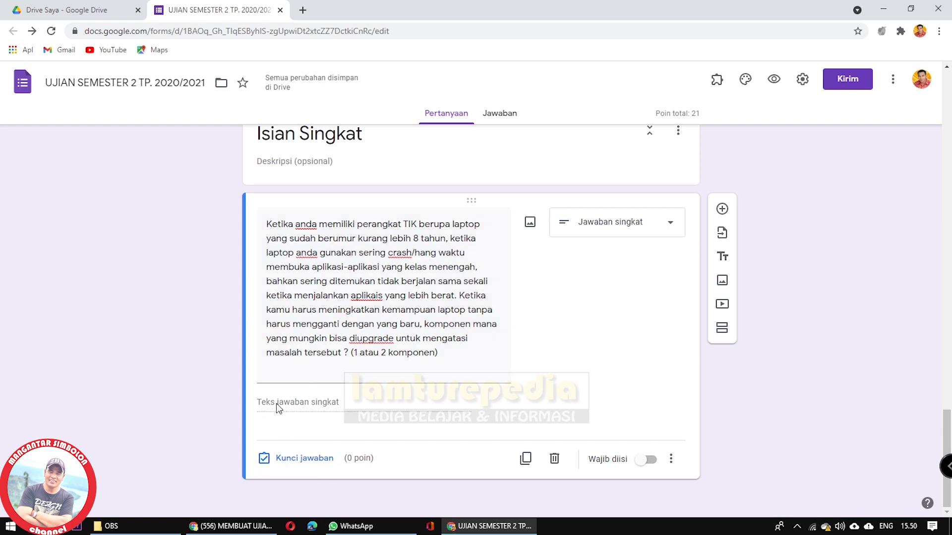
- Open the laptop question's answer key and add "PROCESSOR" and "MEMORI" as correct answers
click(301, 464)
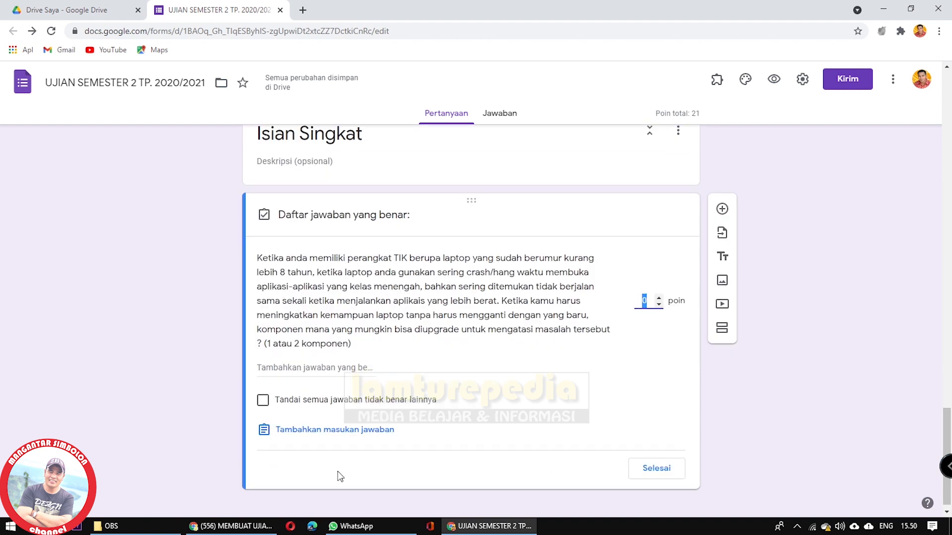
click(284, 368)
text(Jawaban yang Benar)
key(ctrl+a)
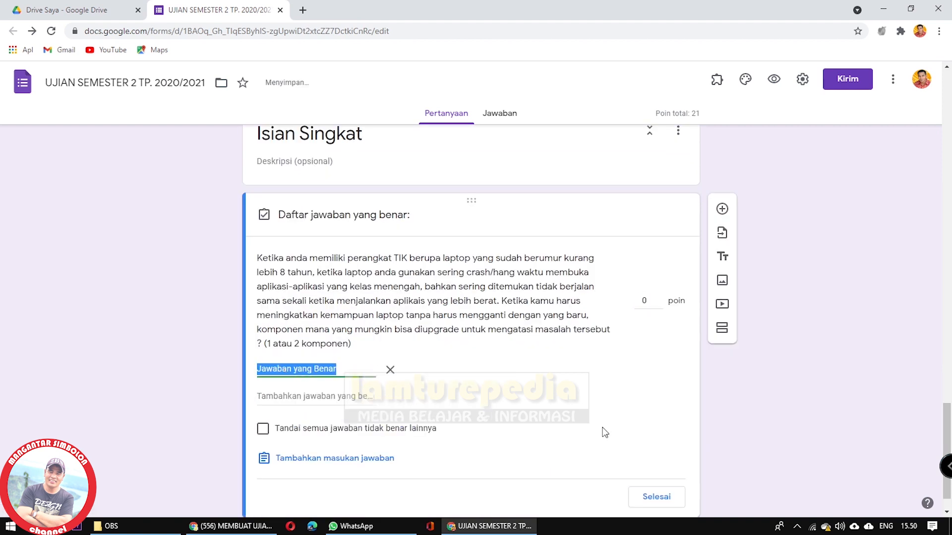
text(PRO)
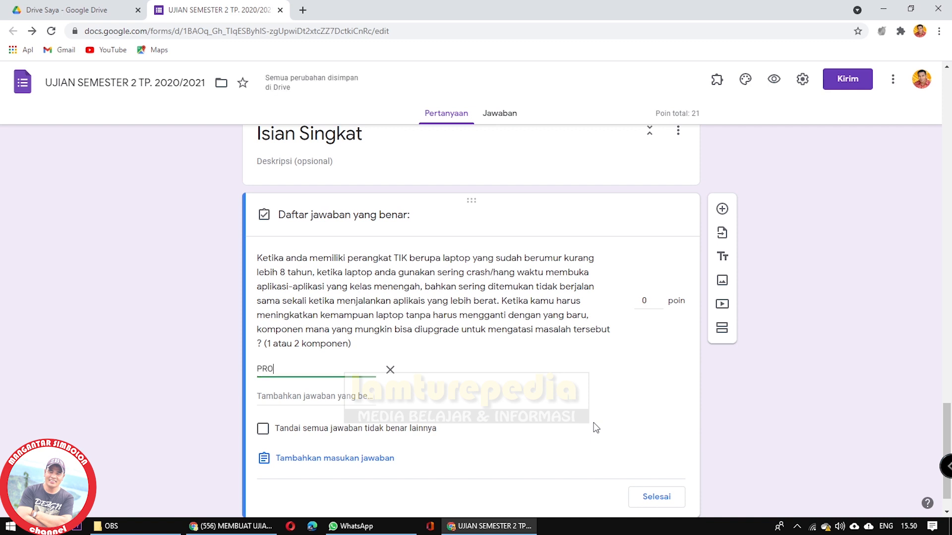
text(CESSO)
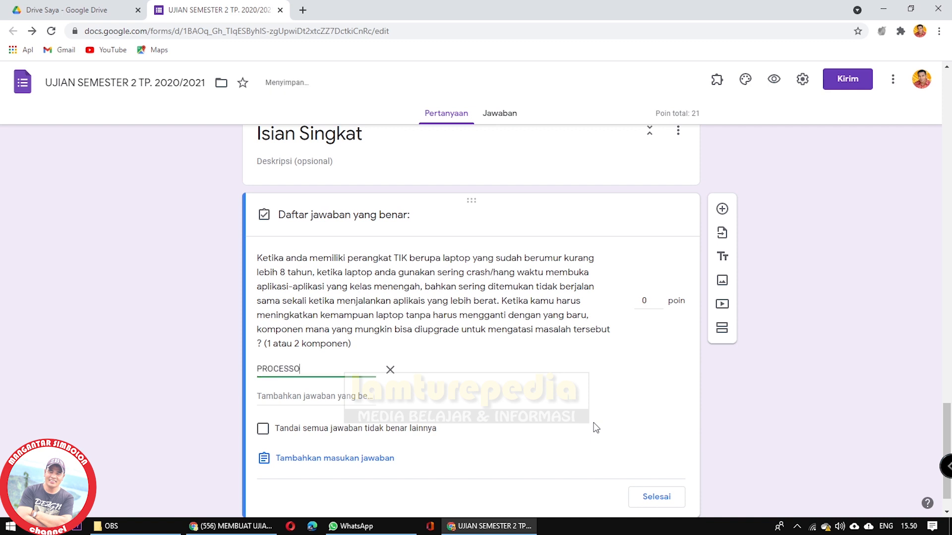
text(R)
click(312, 396)
text(MEMOR)
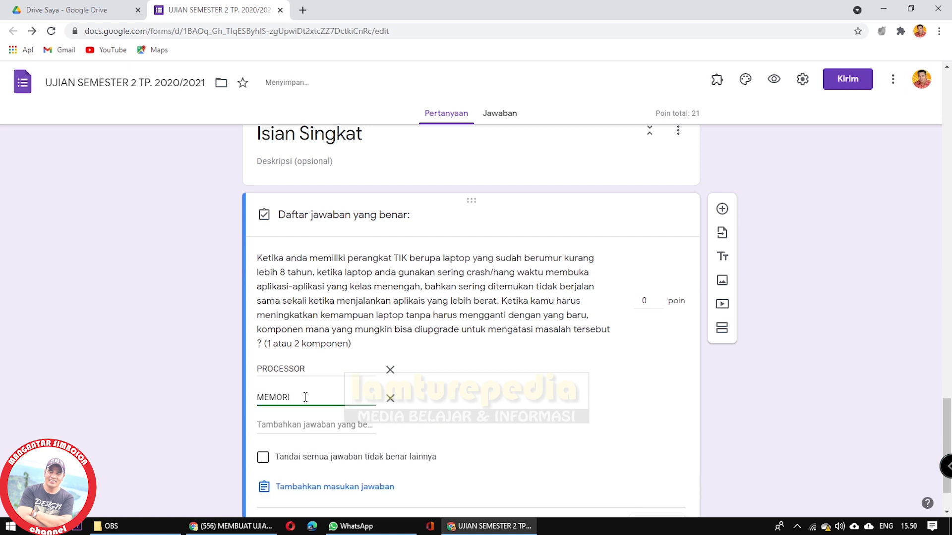
- Add "PROCESSOR DAN MEMORI" and "MEMORI DAN PROCESSOR" as further correct answers and finish the answer key
click(314, 425)
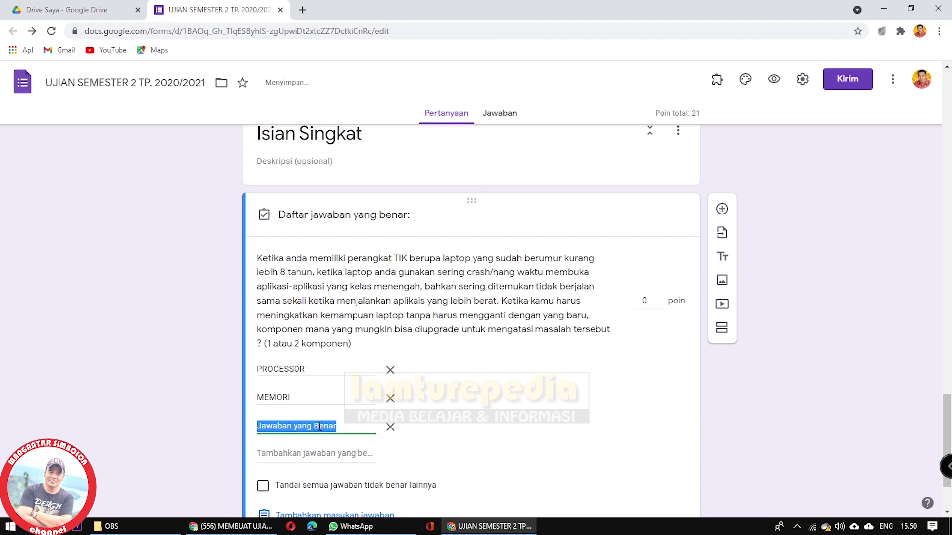
text(PROCE)
text(SSO)
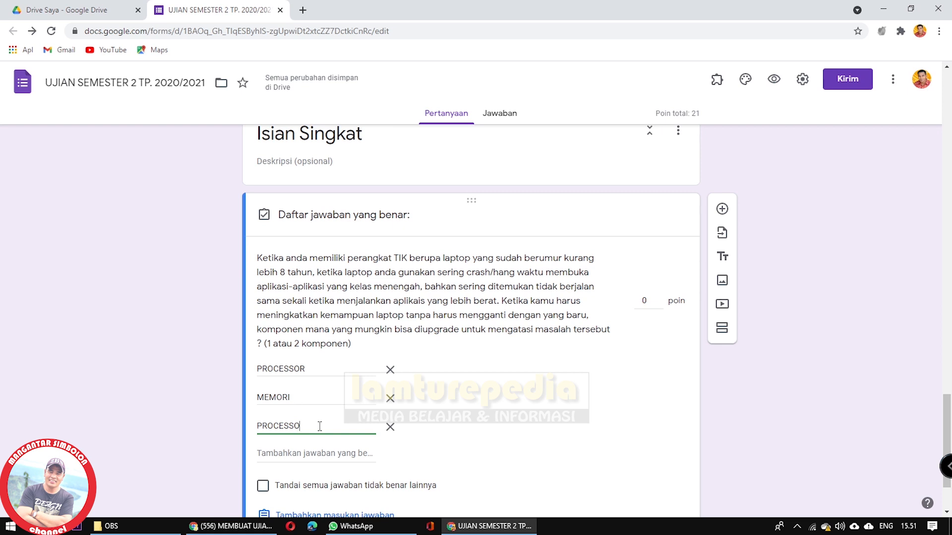
text(R )
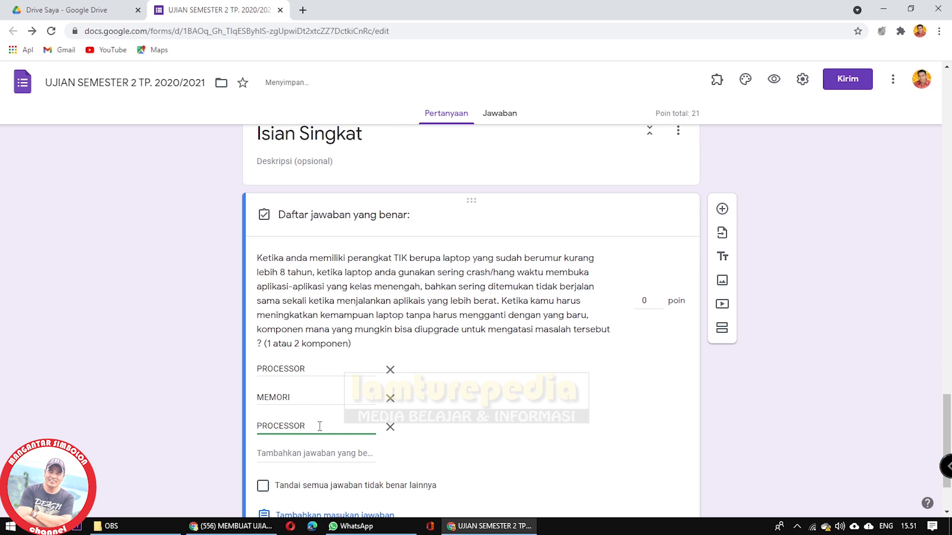
text(DAN MEMORI)
click(269, 453)
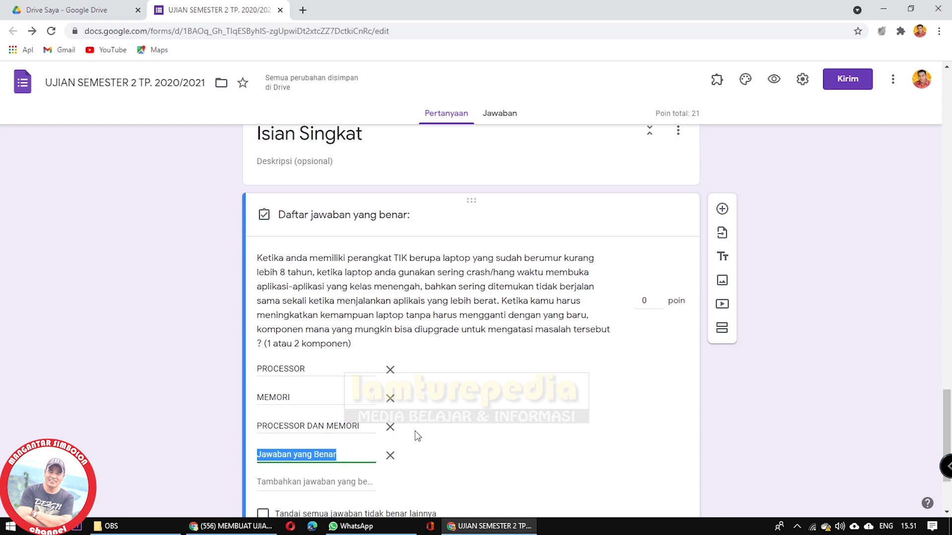
text(MEMORI )
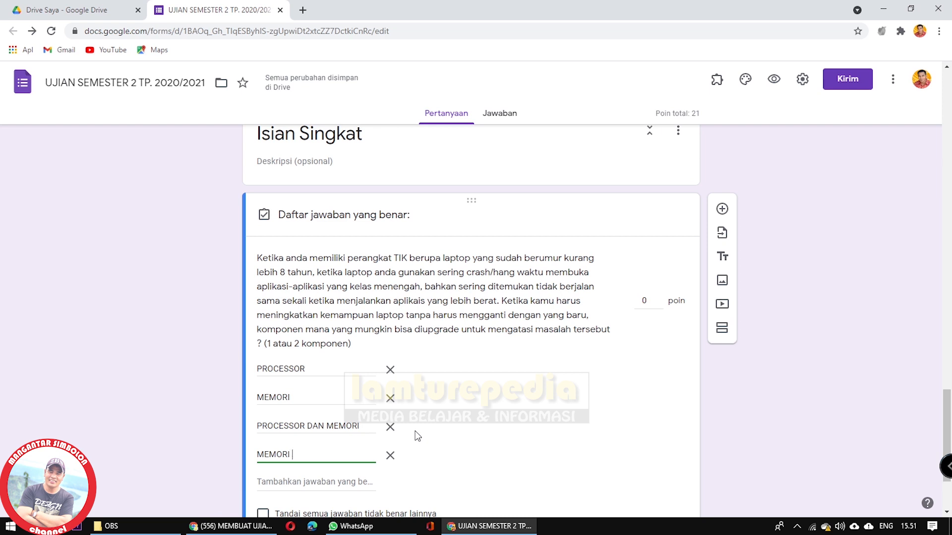
text(DAN PROCESSOR)
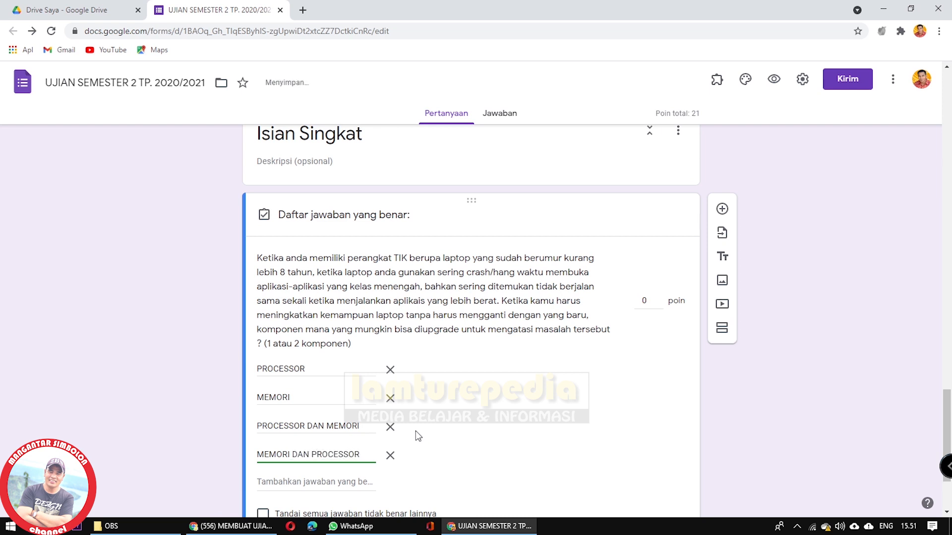
click(525, 427)
scroll(460, 386, down, 1)
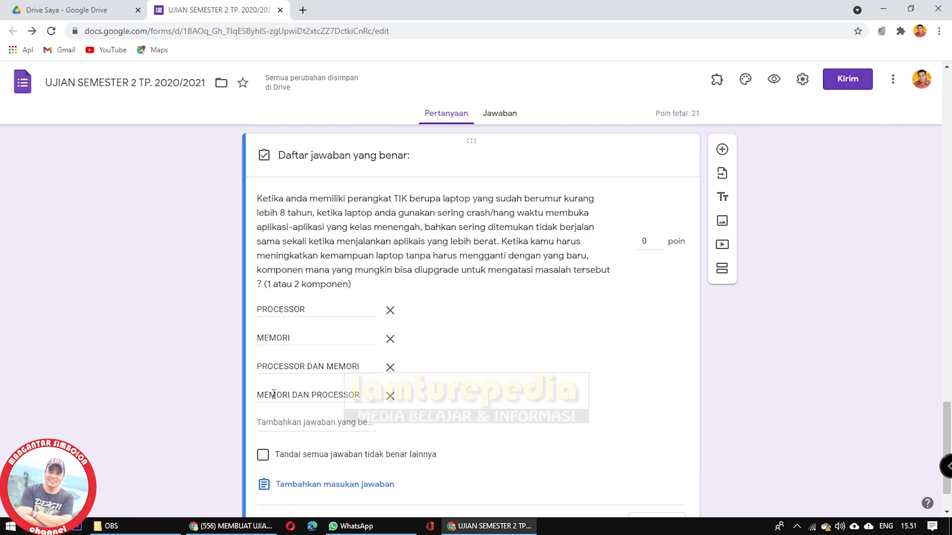
scroll(446, 394, down, 1)
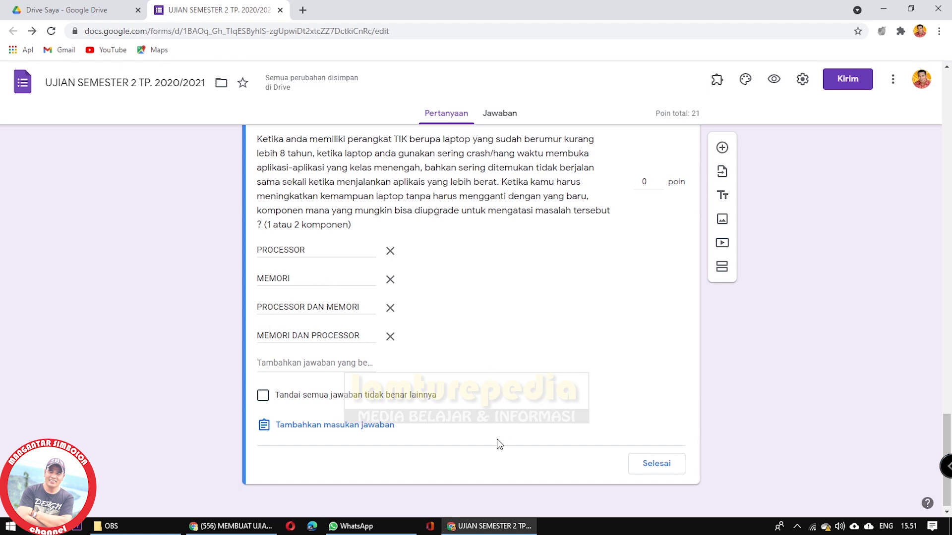
click(656, 463)
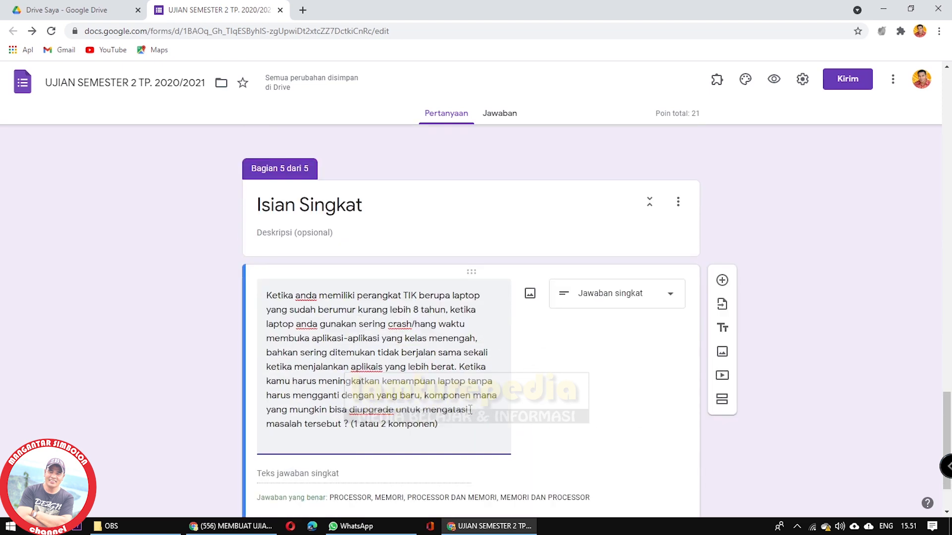
- Describe the "Isian Singkat" section as "Tuliskan jawaban dengan singkat menggunakan huruf kapital tanpa mengandung tanda baca, angka, kharakter khusus lainnya"
scroll(425, 418, up, 3)
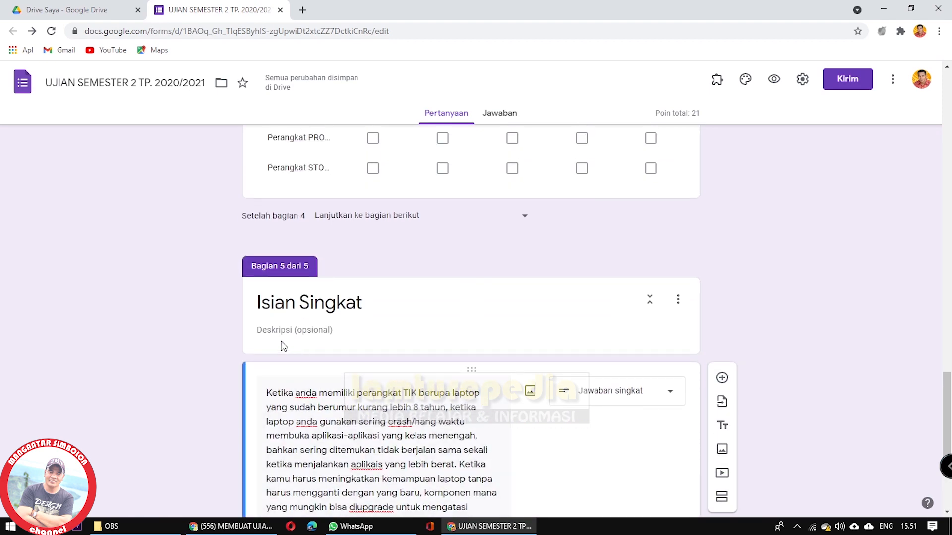
click(268, 330)
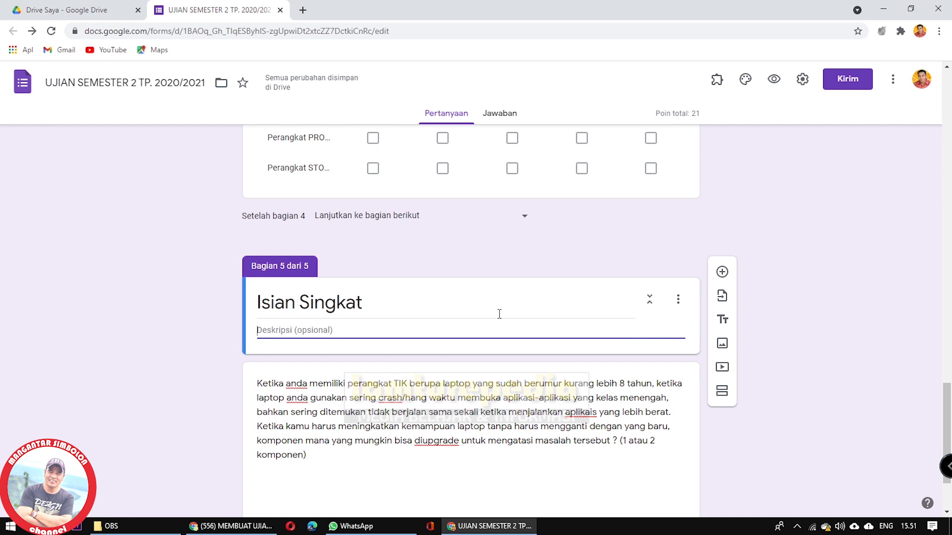
text(Tuliskan jawaban )
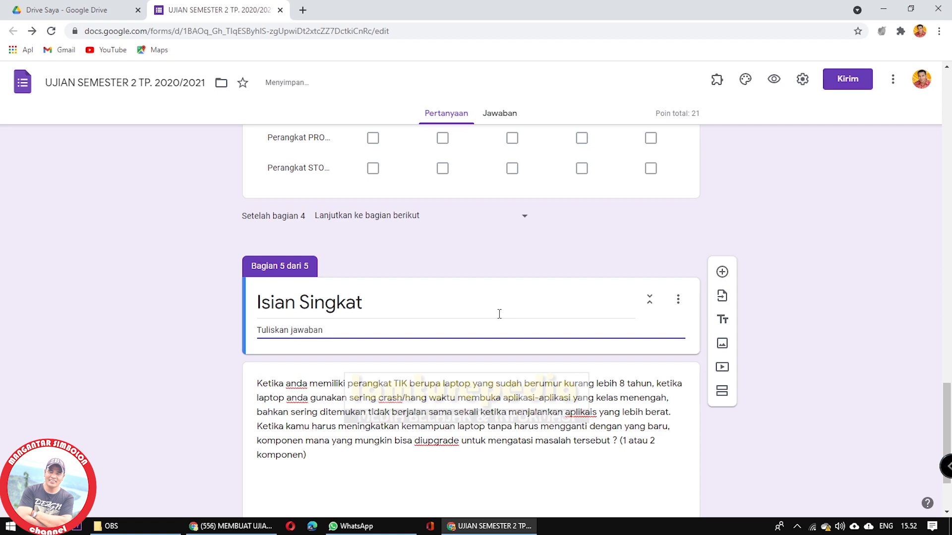
text(dengan si)
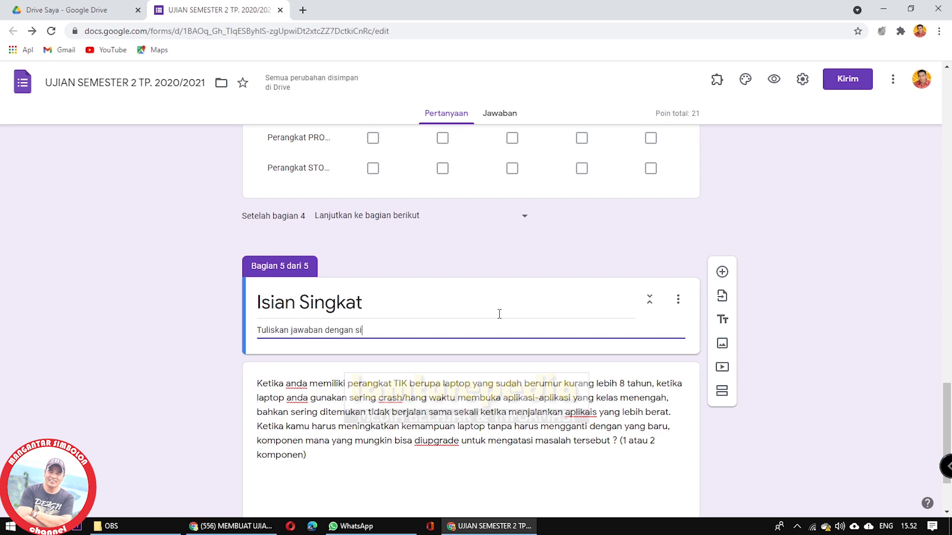
text(n)
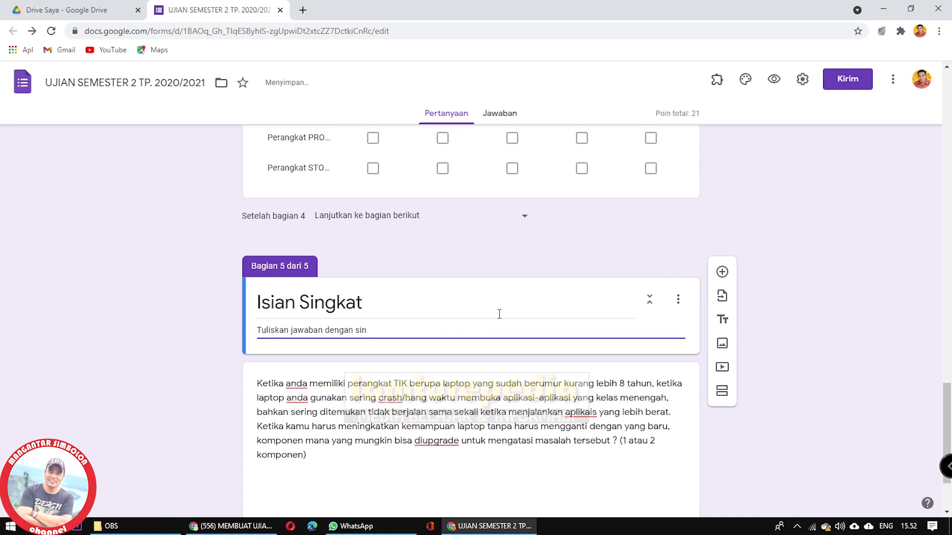
text(gkat mengg)
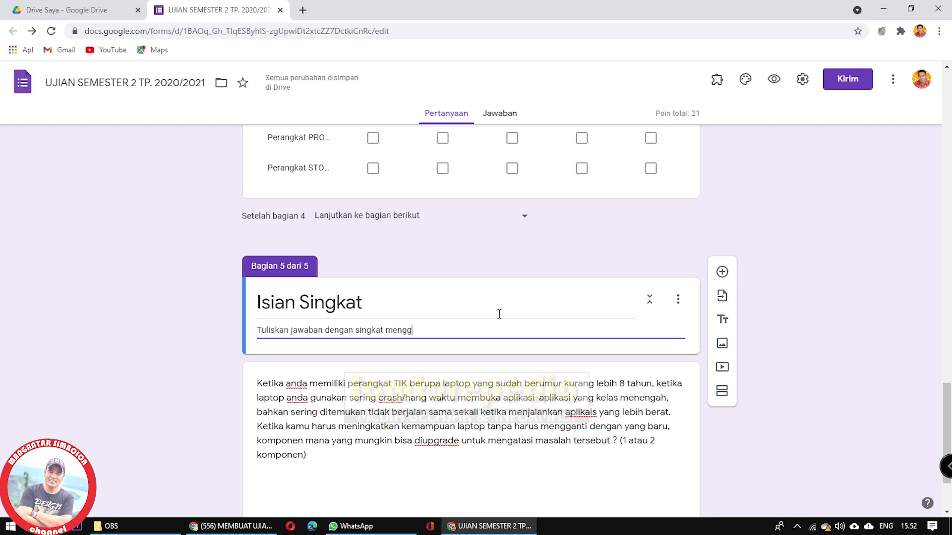
text(unakan)
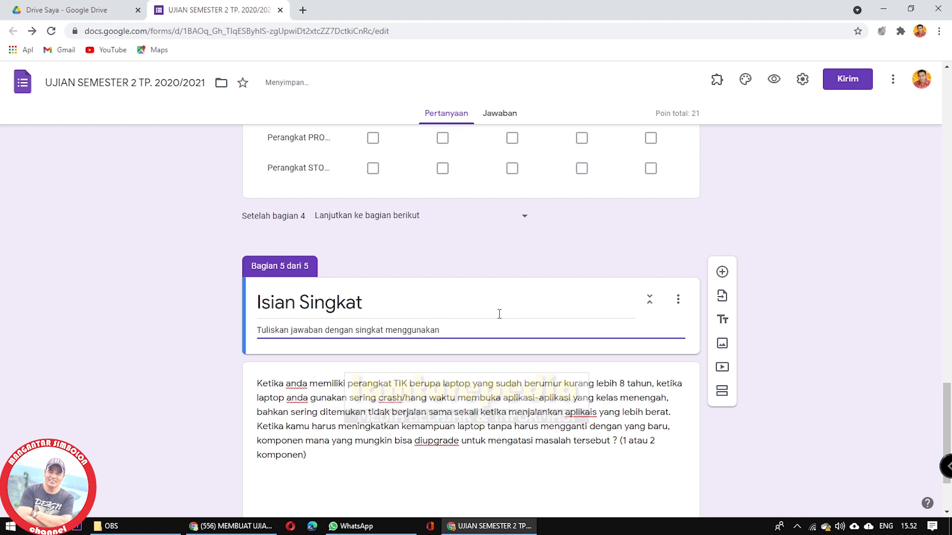
text( huruf kapital tanpa mena)
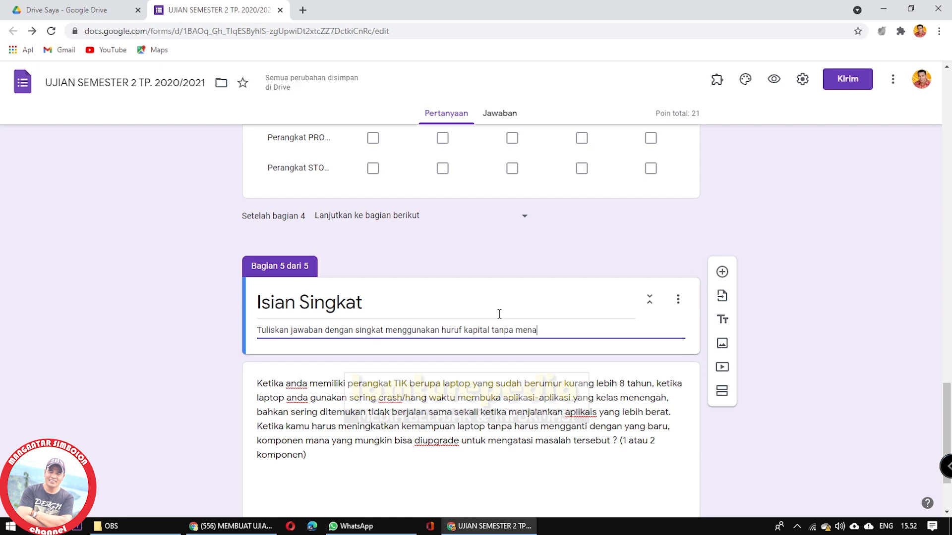
key(BackSpace)
text(gandu)
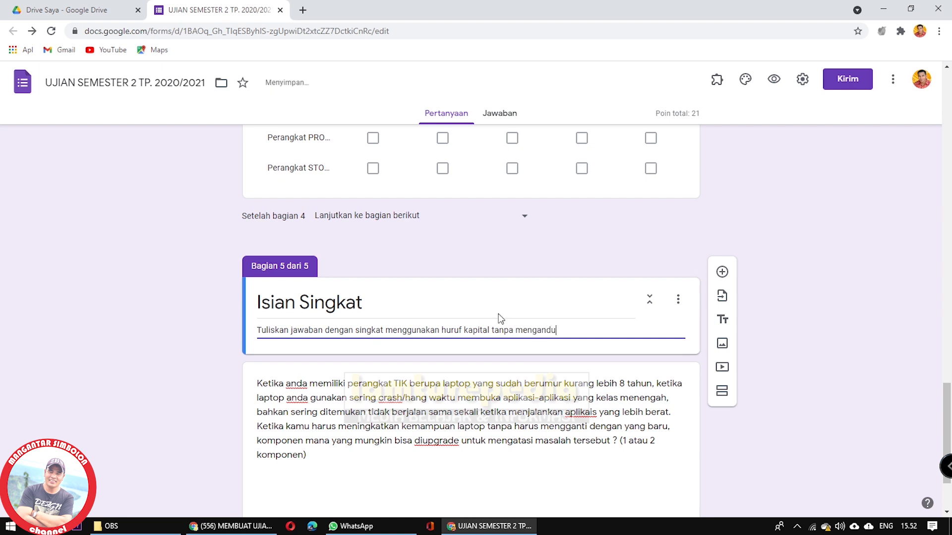
text(ng tanda )
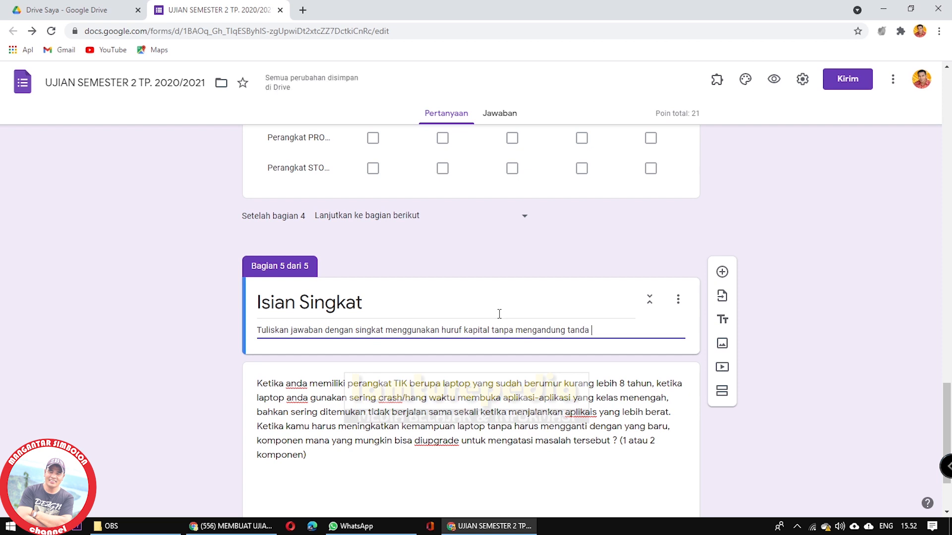
text(baca)
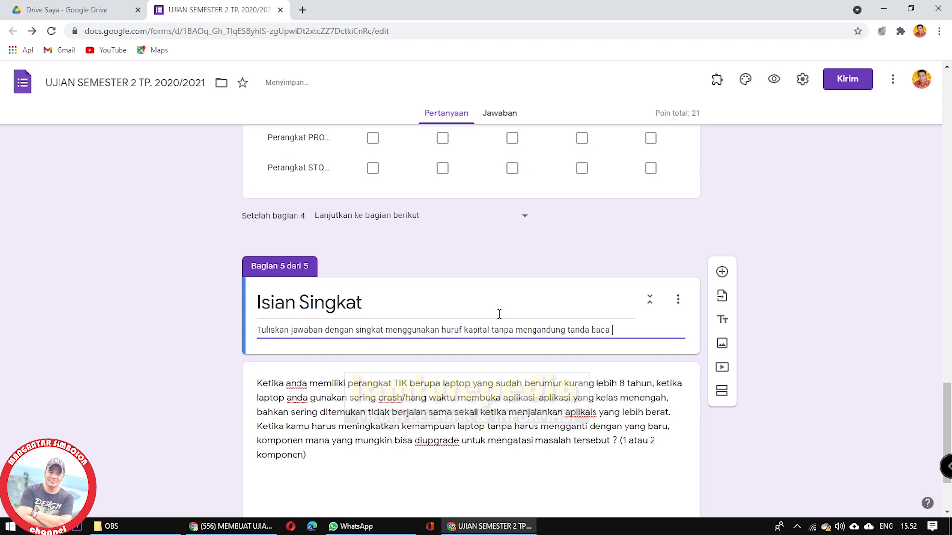
text( , angka, kharak)
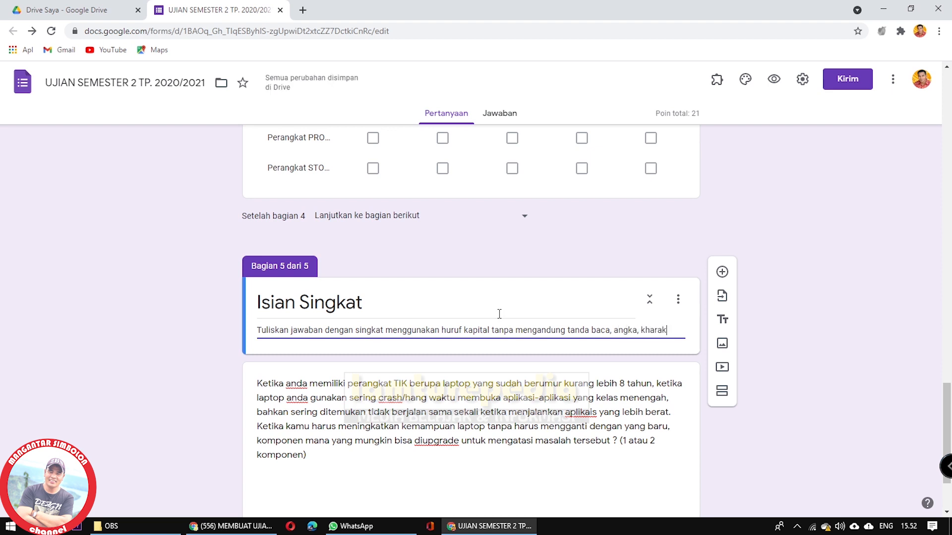
text(ter khusus)
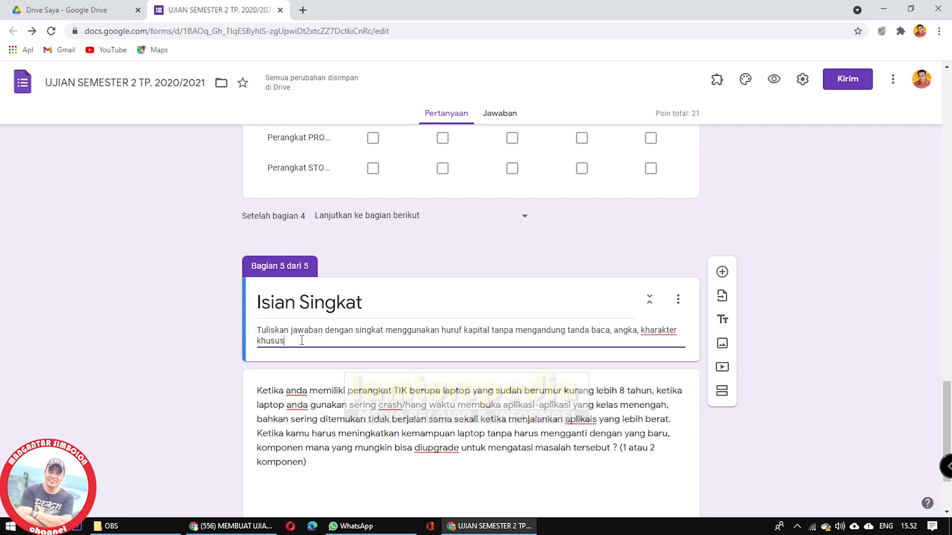
text(lainnya)
click(468, 371)
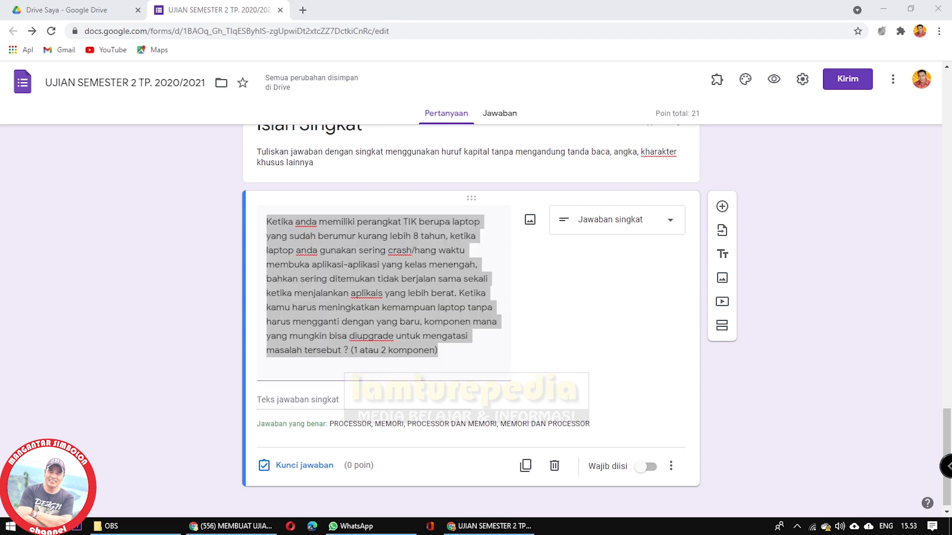
- Change the spelling of "kharakter" to "charakter" in the "Isian Singkat" section description
scroll(291, 194, up, 1)
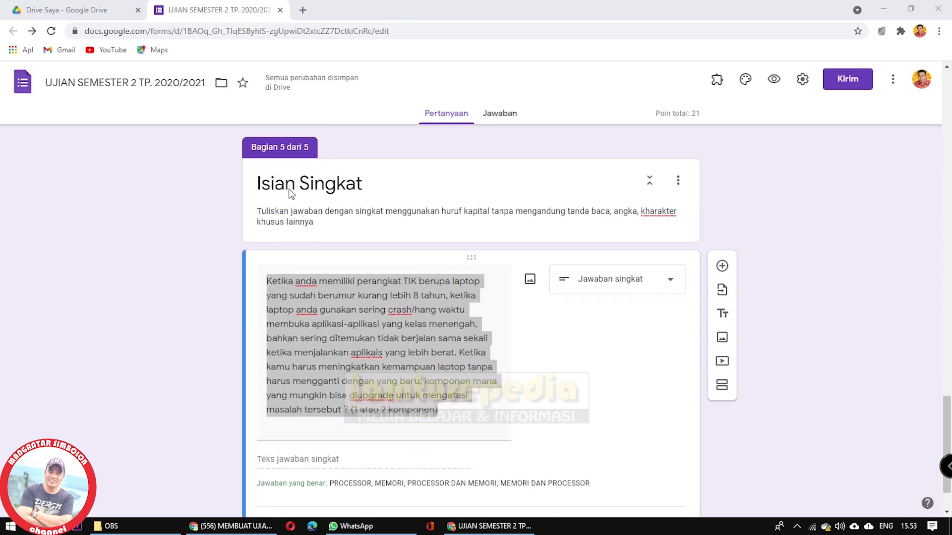
scroll(410, 352, down, 1)
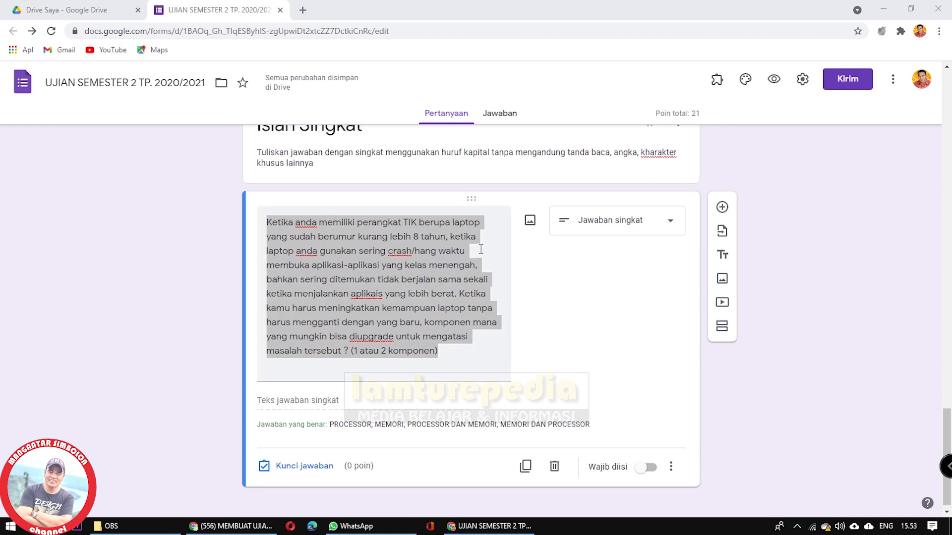
scroll(448, 269, up, 2)
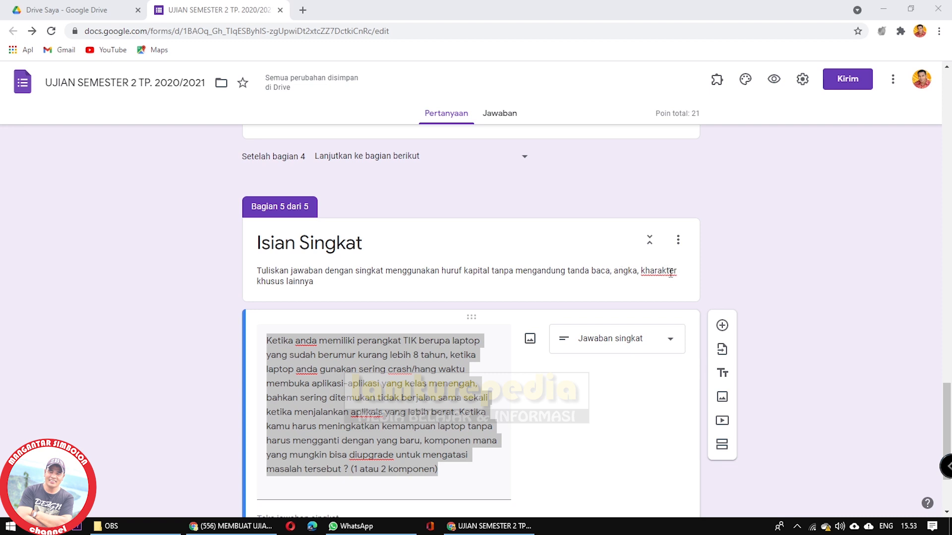
triple_click(276, 268)
click(361, 287)
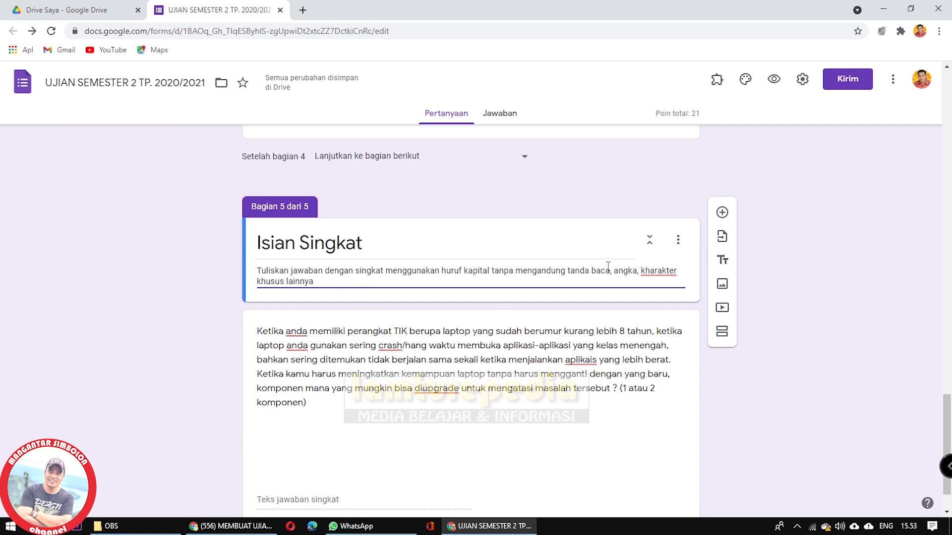
click(646, 269)
key(BackSpace)
text(c)
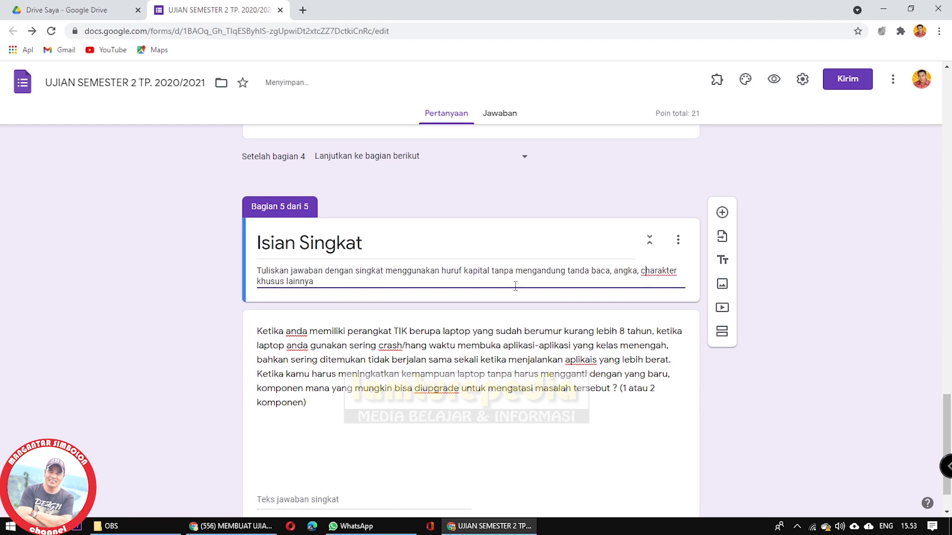
click(330, 280)
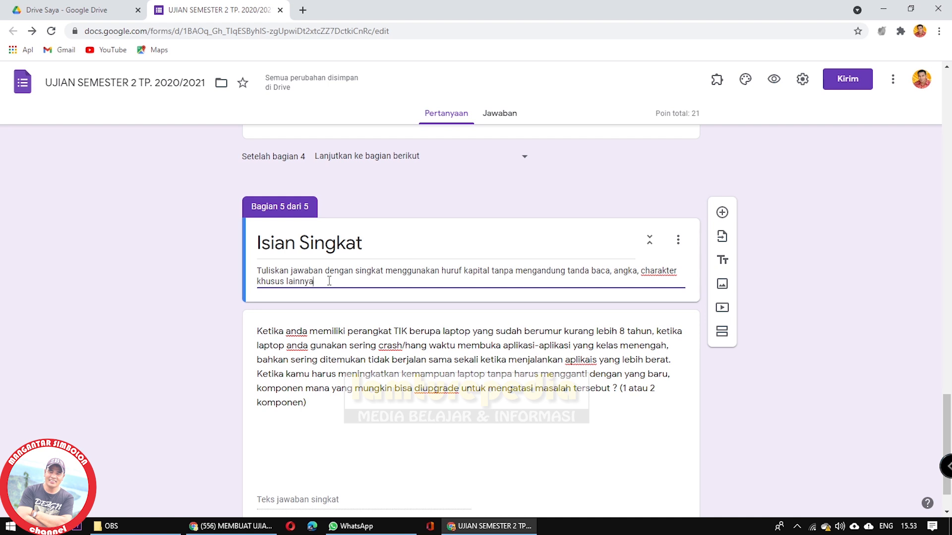
- Assign 10 points to the laptop question in its answer key and make the question required
scroll(329, 280, down, 1)
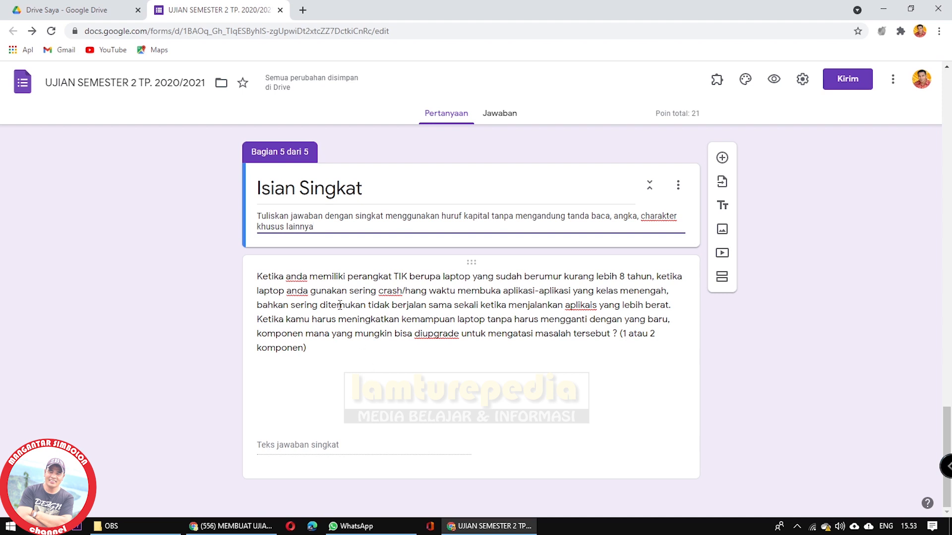
click(468, 297)
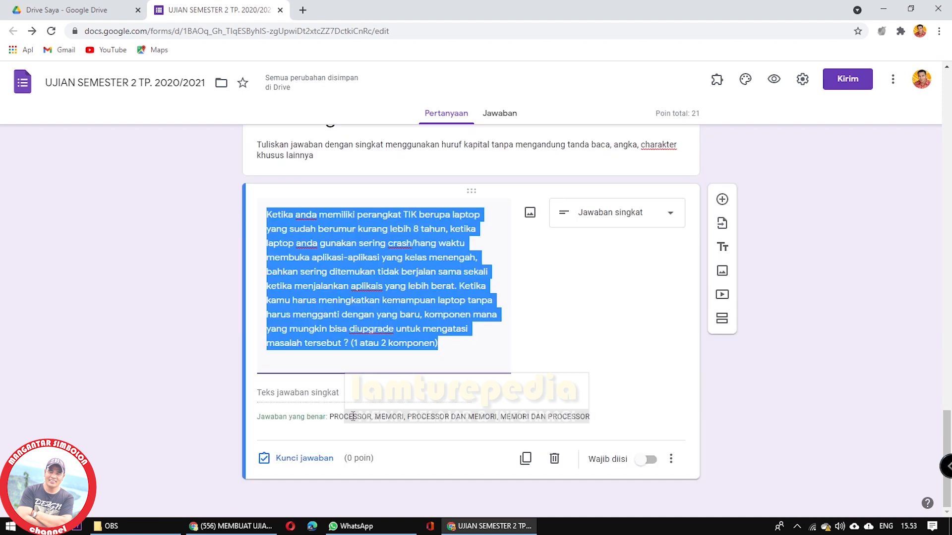
click(575, 417)
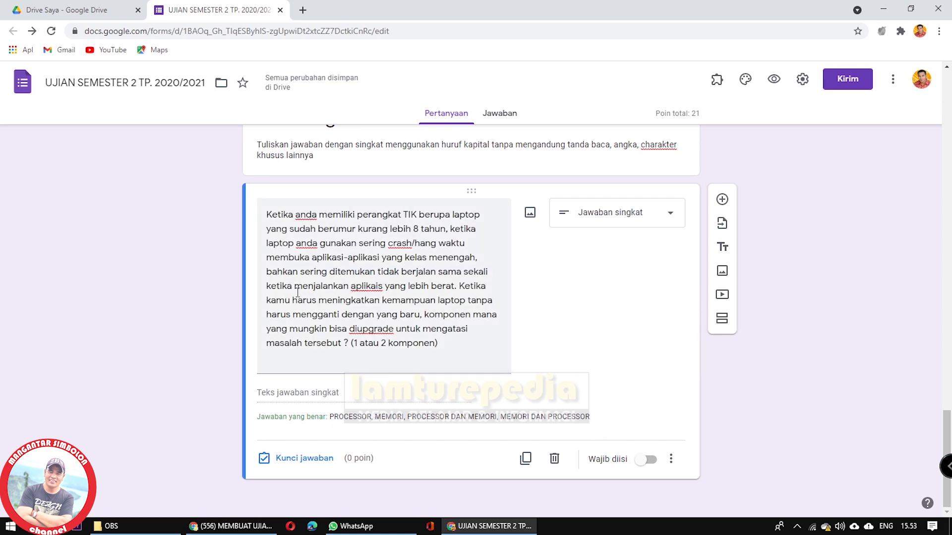
scroll(634, 391, up, 2)
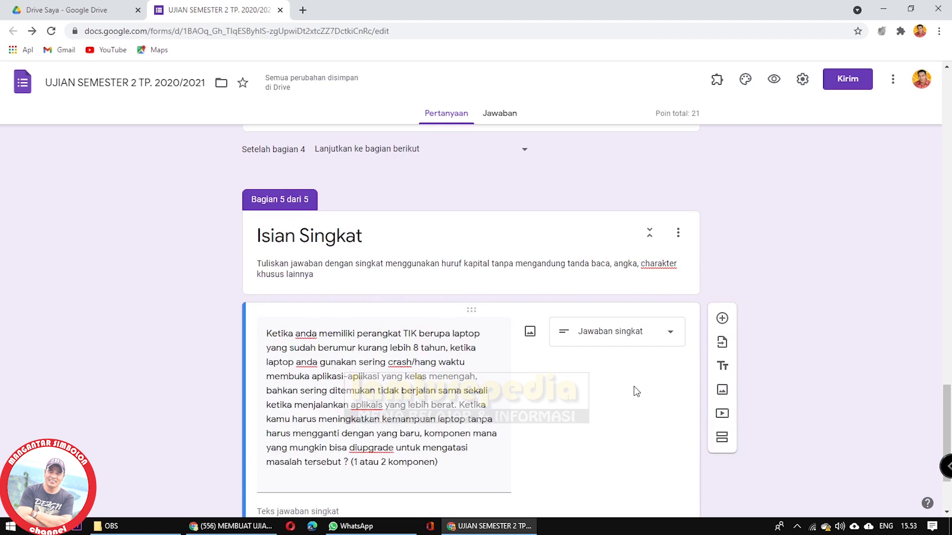
scroll(634, 391, down, 2)
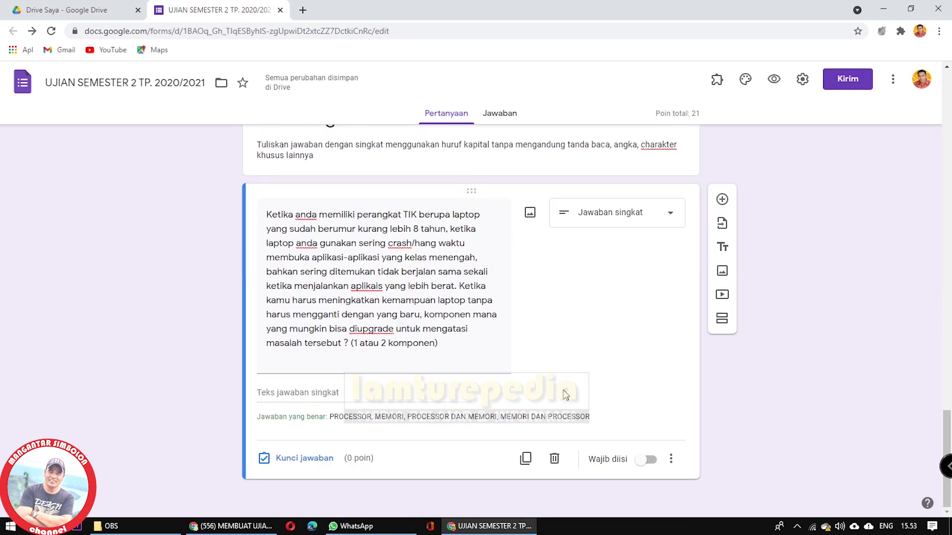
click(292, 461)
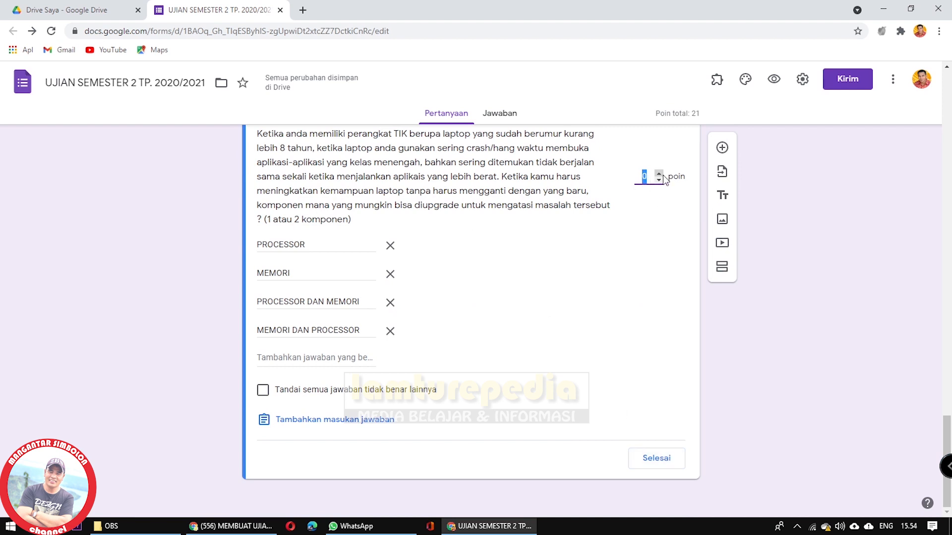
text(10)
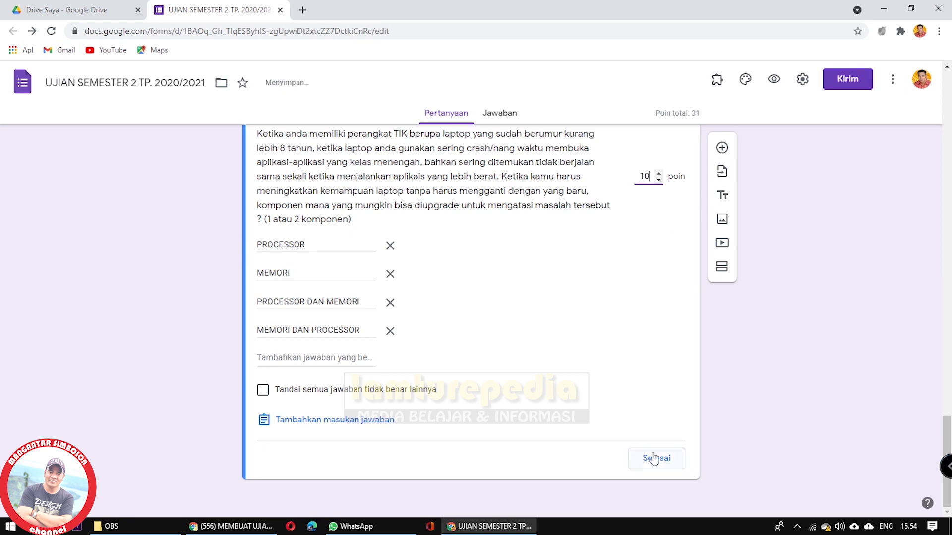
click(657, 458)
scroll(594, 416, down, 3)
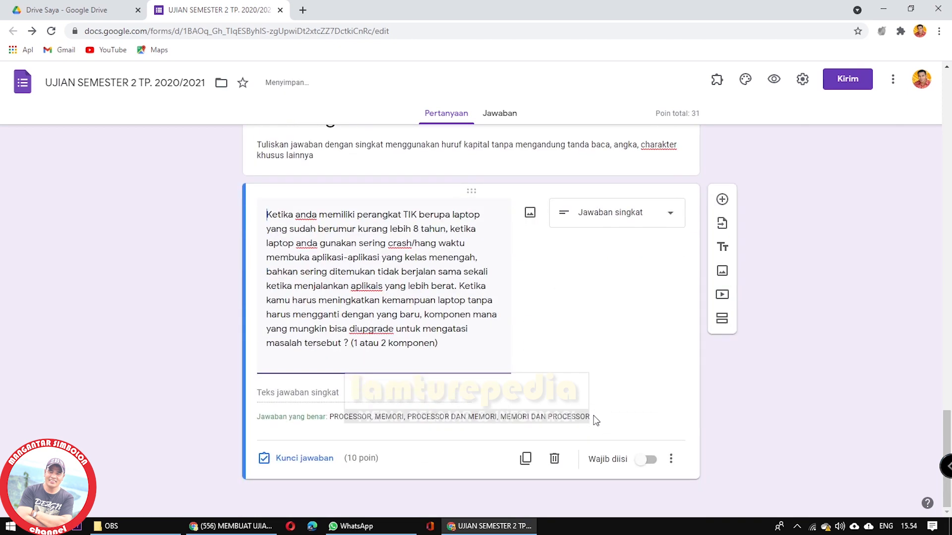
click(646, 459)
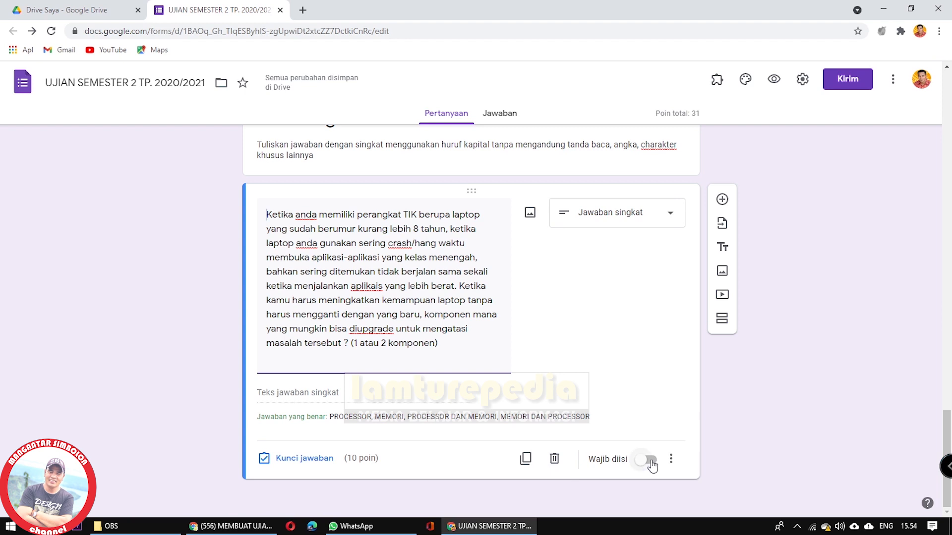
click(671, 459)
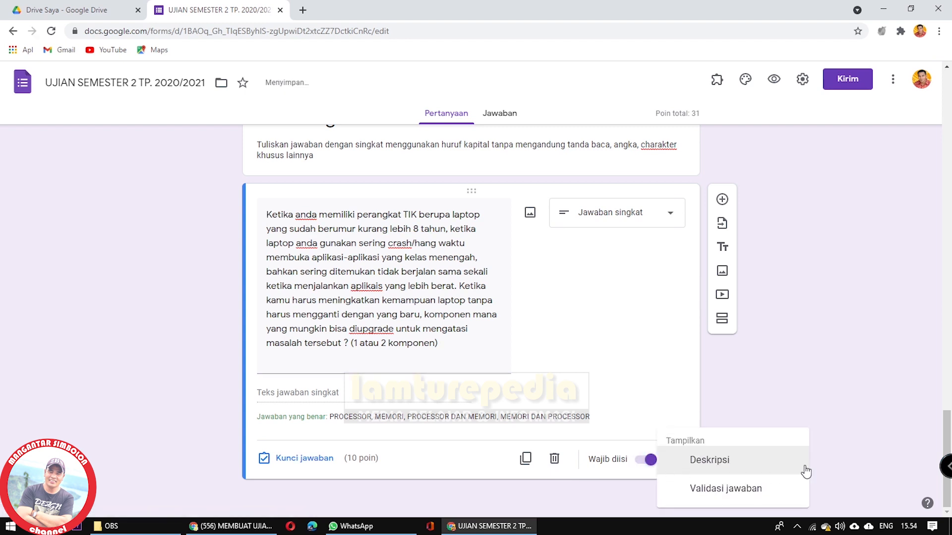
scroll(595, 459, up, 3)
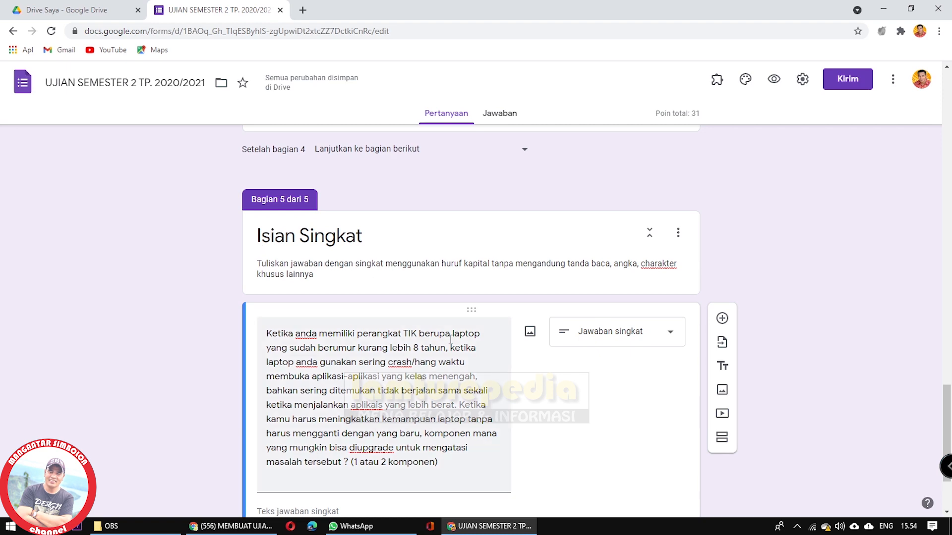
scroll(595, 446, down, 2)
click(671, 459)
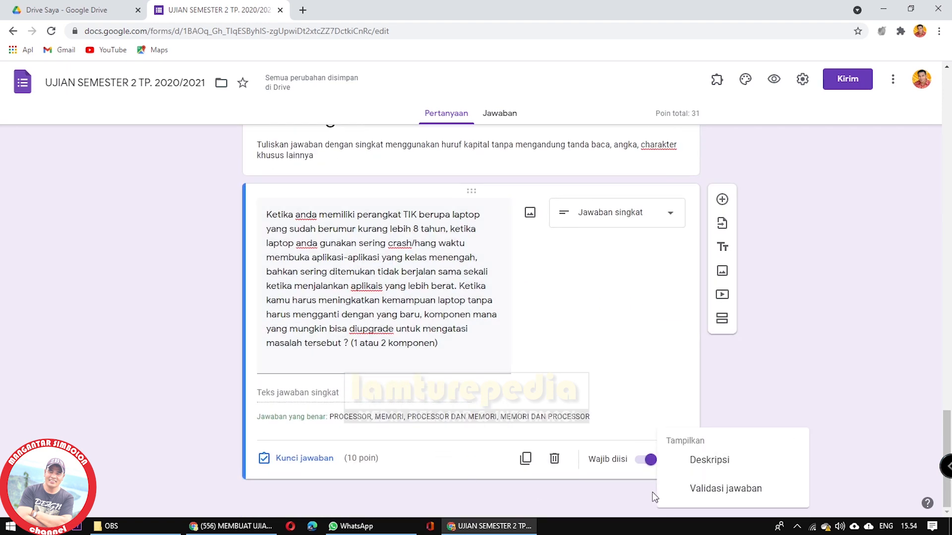
click(451, 462)
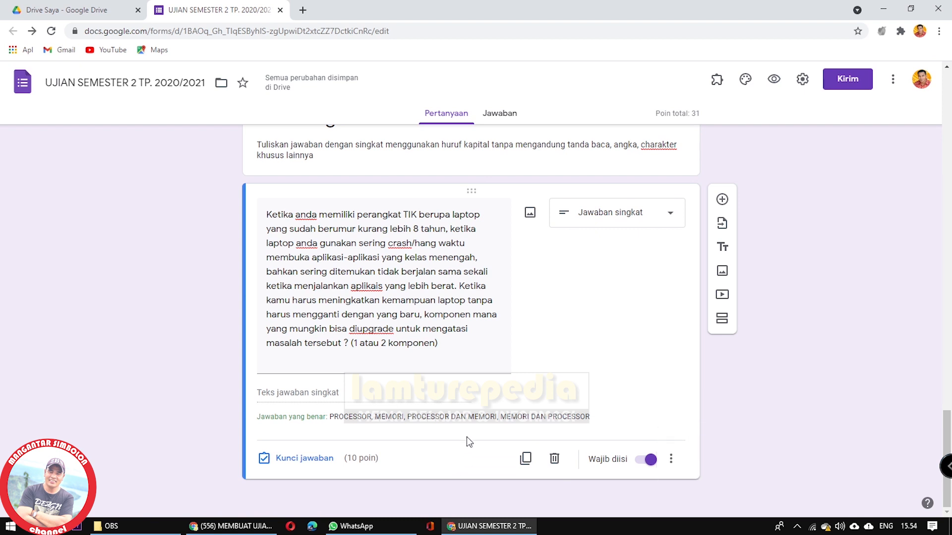
- Add a new question below the laptop question in the "Isian Singkat" section
scroll(465, 438, up, 1)
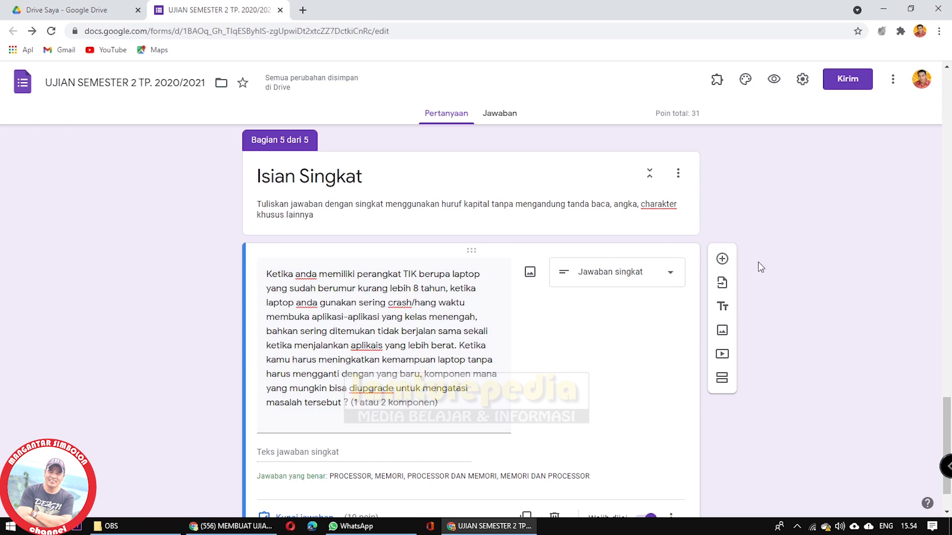
click(723, 259)
scroll(495, 376, up, 2)
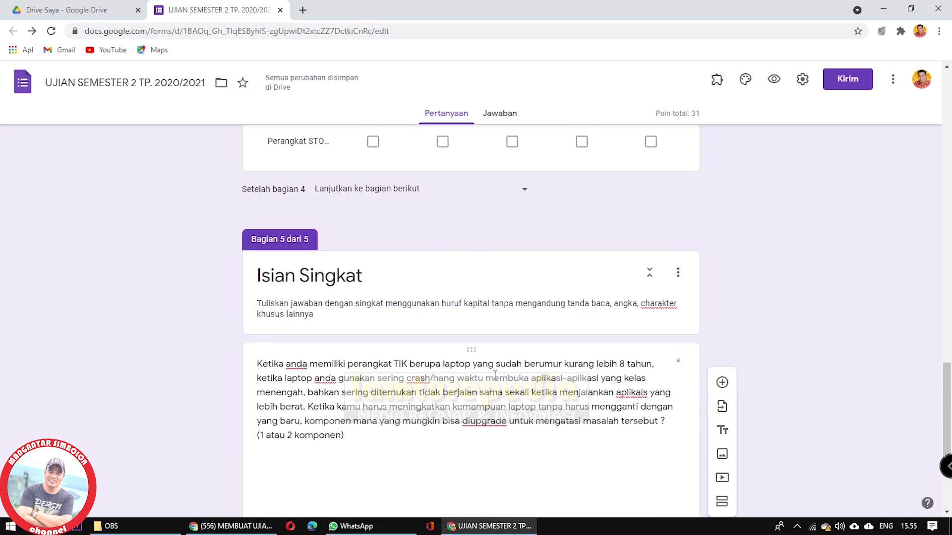
- Add a new section after the laptop question in "Isian Singkat" and title it "Uraian"
click(494, 375)
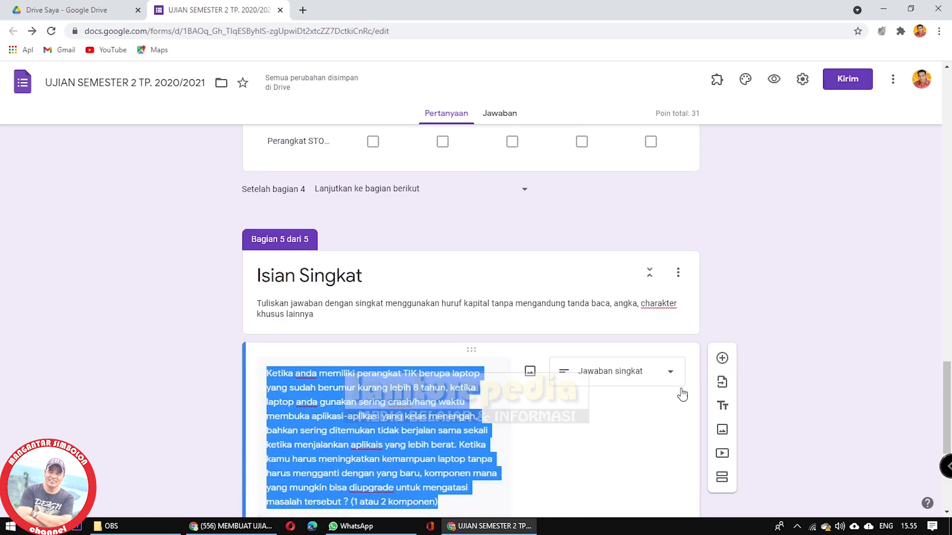
click(723, 478)
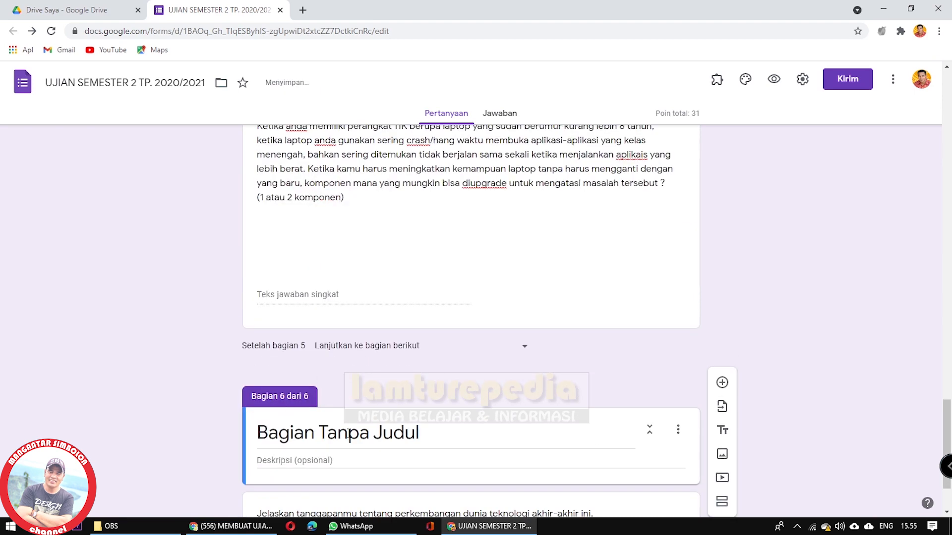
click(349, 434)
text(URAIAN)
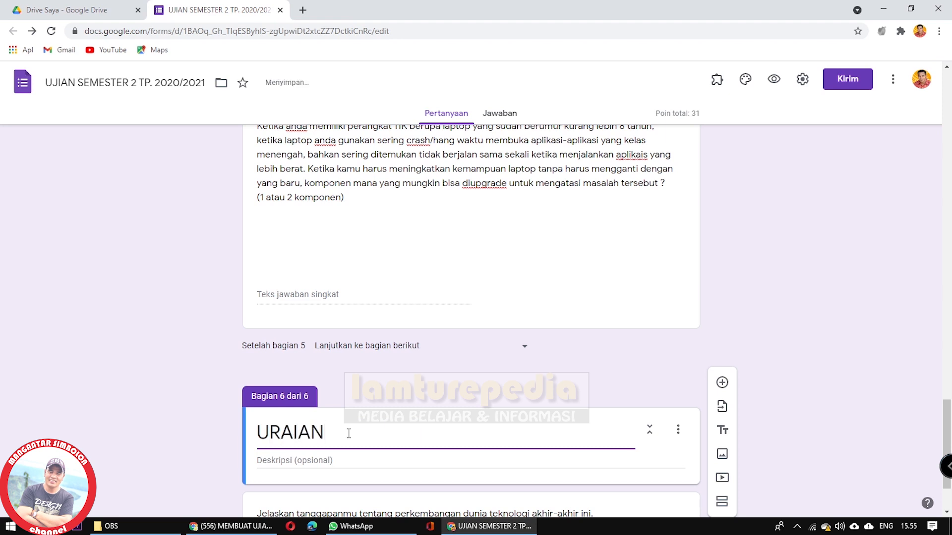
key(BackSpace)
key(BackSpace)
key(BackSpace)
key(BackSpace)
key(BackSpace)
text(raian)
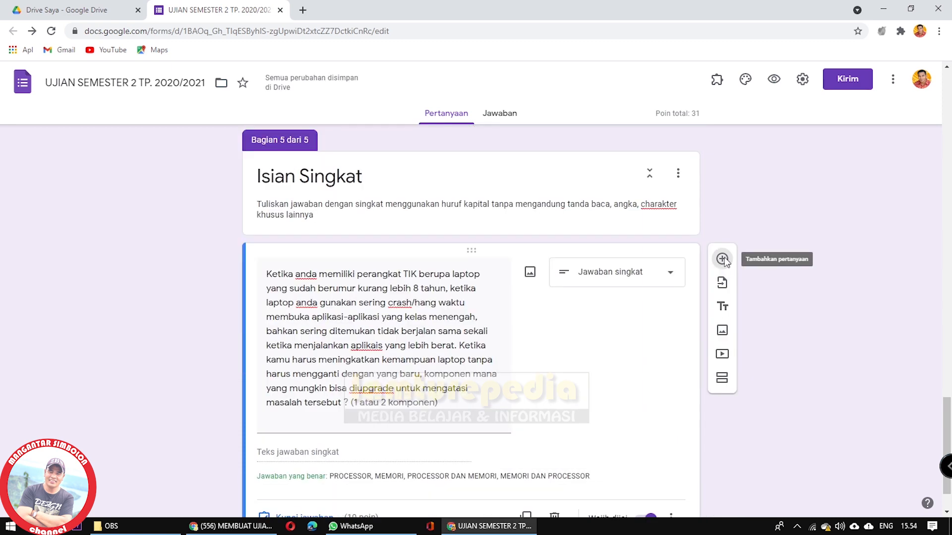
- Add a Paragraf question below the laptop question reading "Jelaskan tanggapanmu tentang perkembangan dunia teknologi akhir-akhir ini."
click(722, 257)
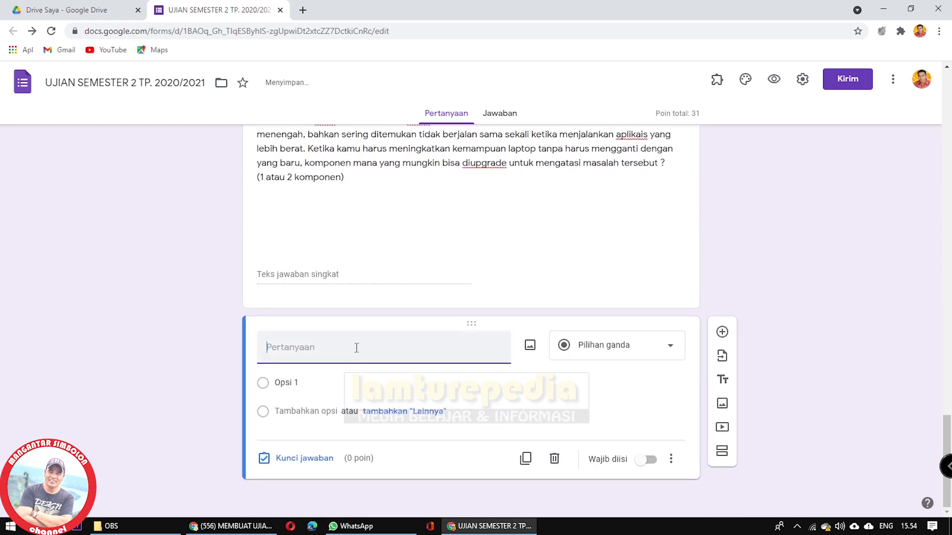
text(URAIAN)
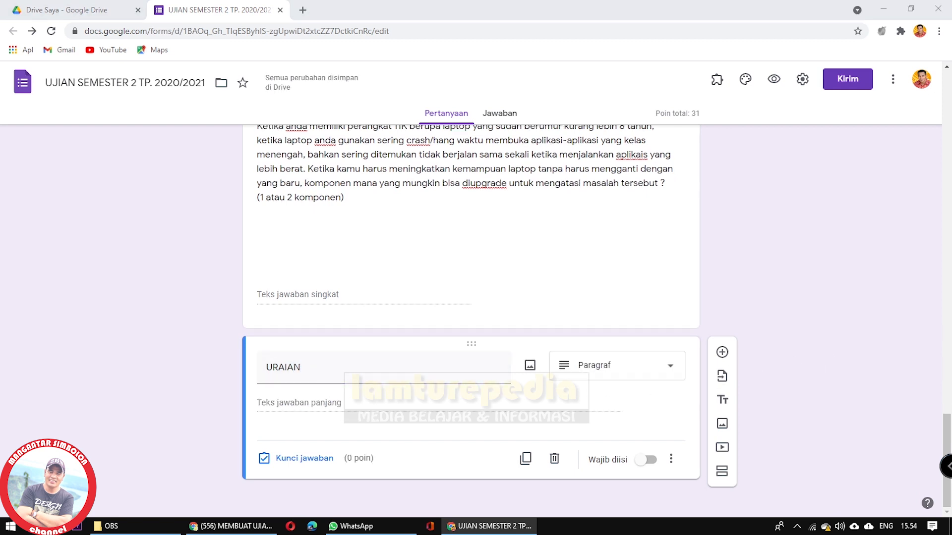
double_click(294, 368)
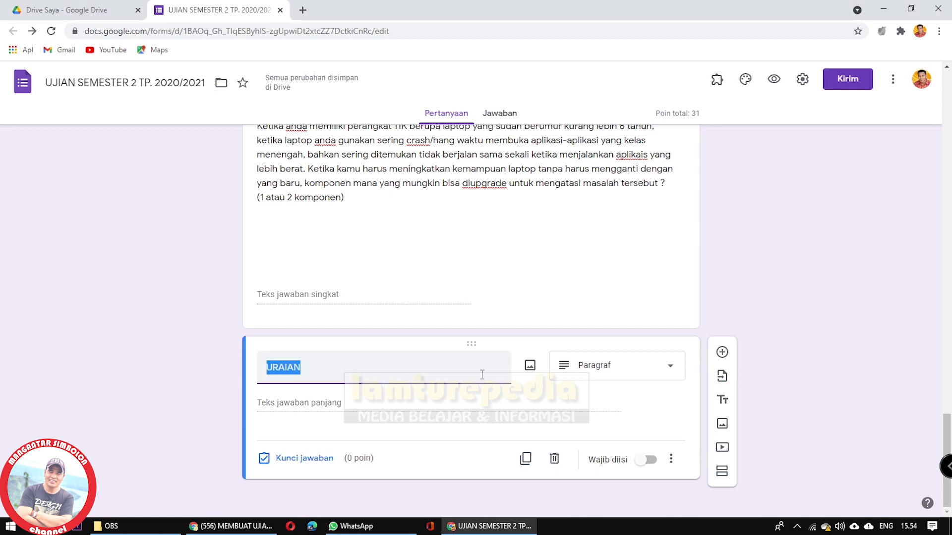
text(Ura)
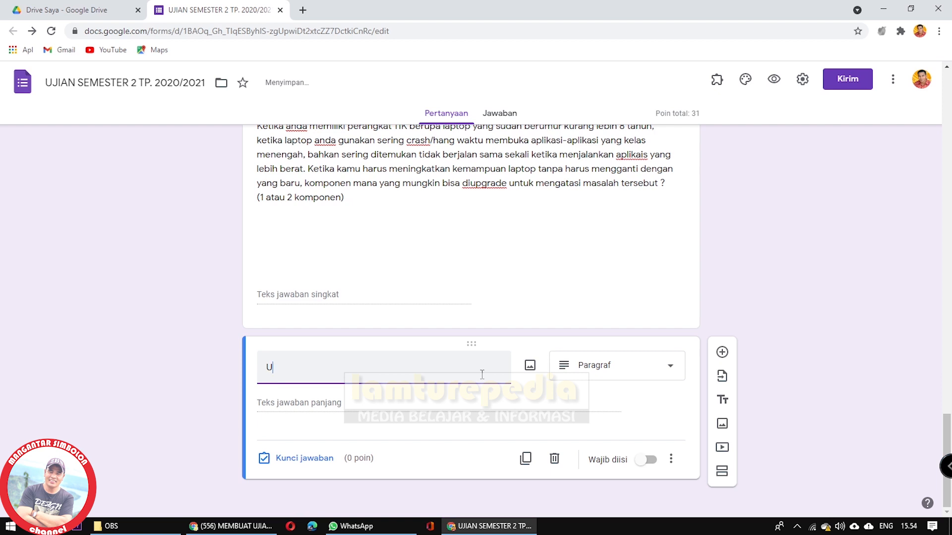
key(BackSpace)
text(Jelaskan t)
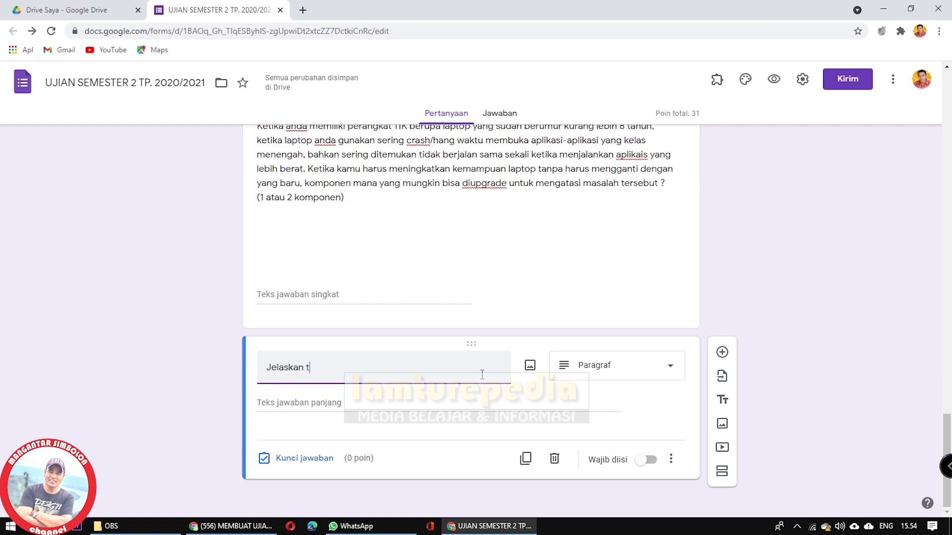
text(anggapanmu)
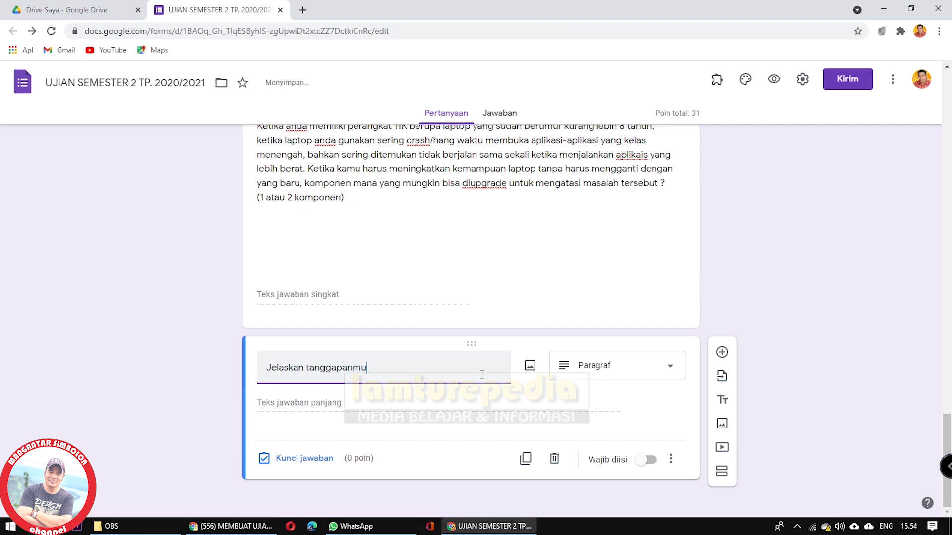
text( tentang pe)
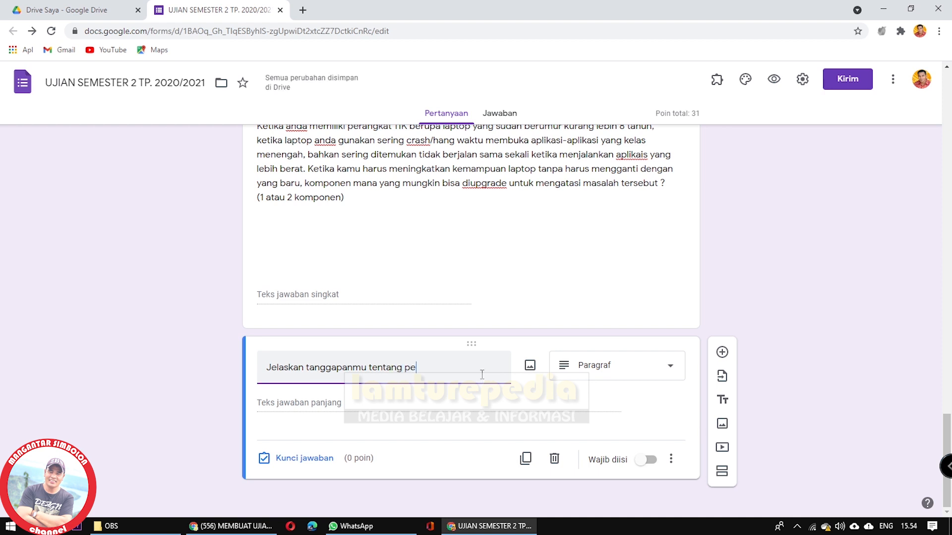
text(rkembangan dunia teknol)
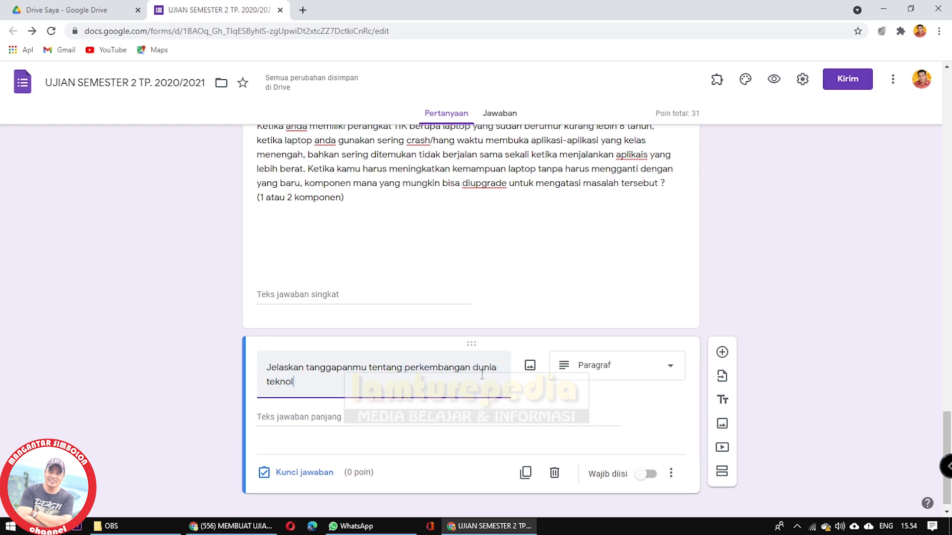
text(ogi akhir-akhir)
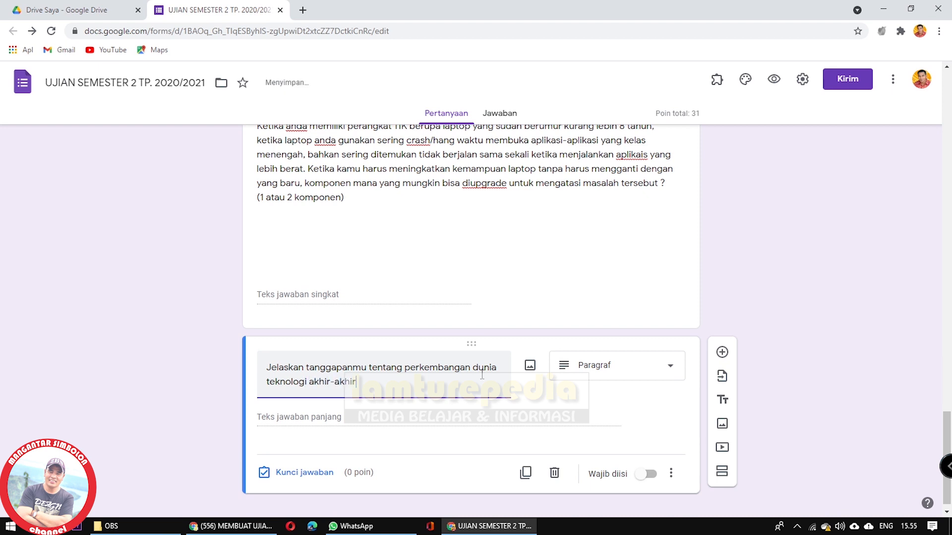
text( ini.)
click(669, 366)
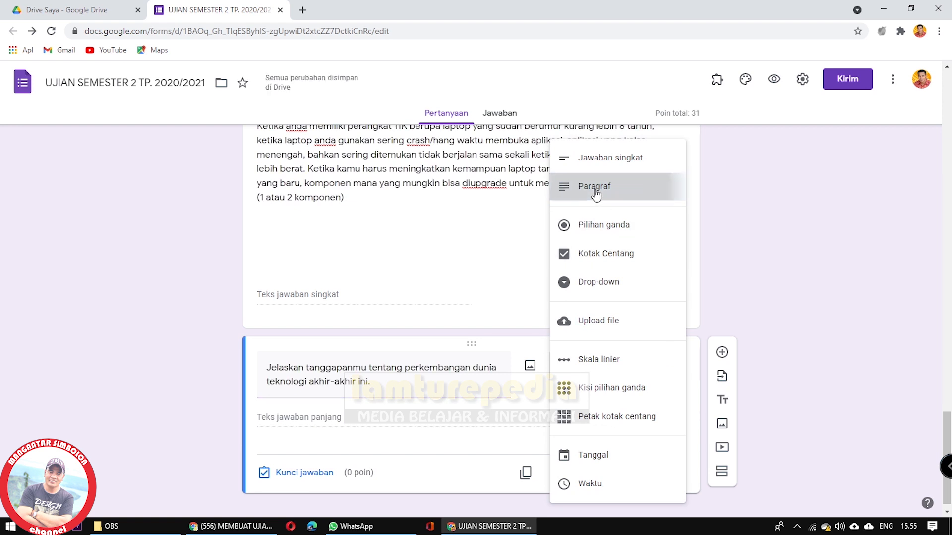
click(638, 187)
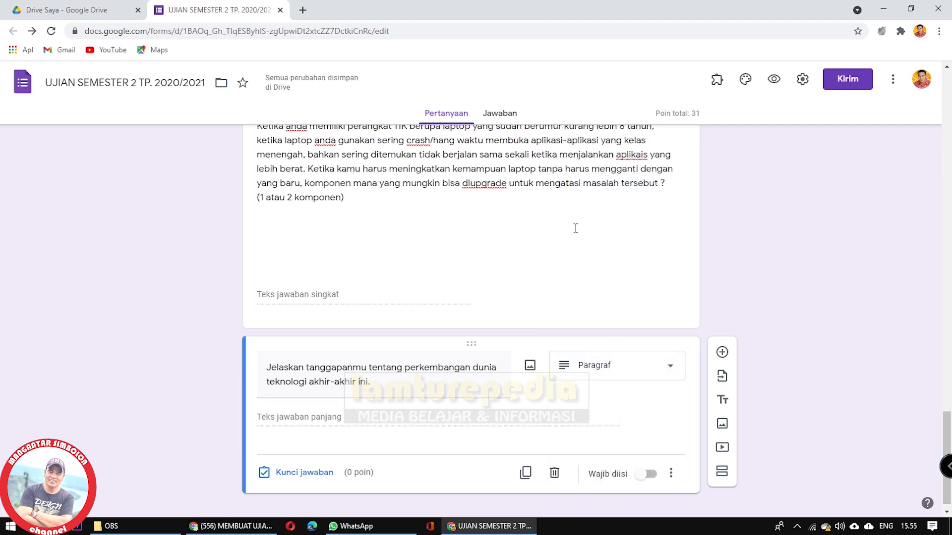
click(295, 475)
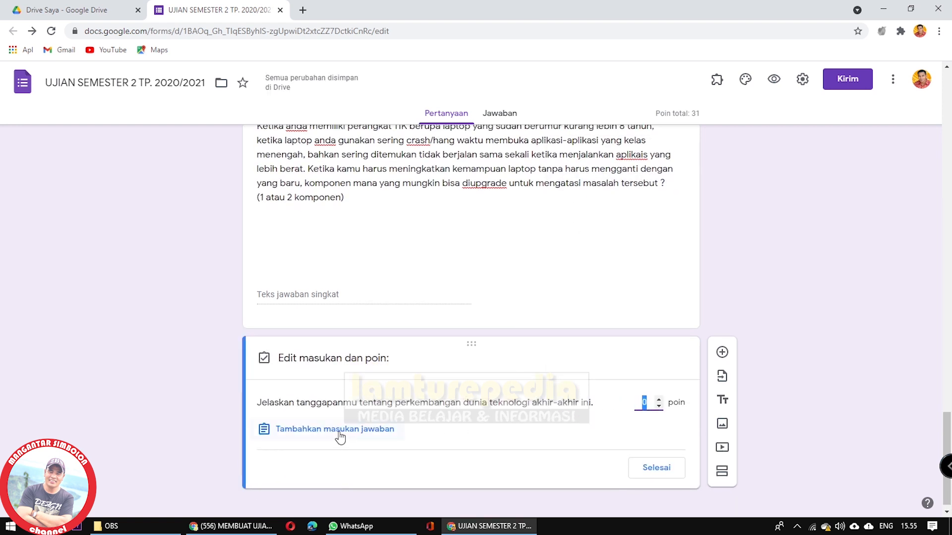
click(287, 431)
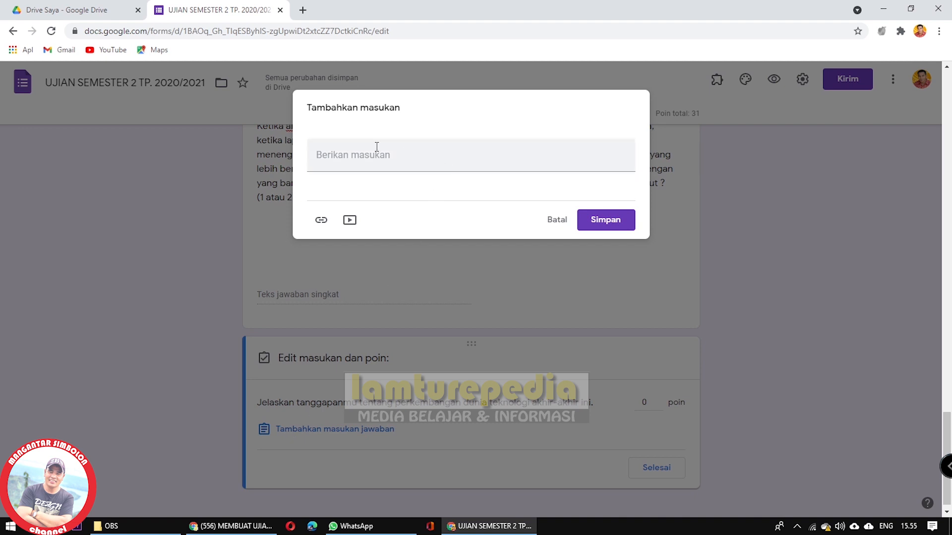
click(551, 219)
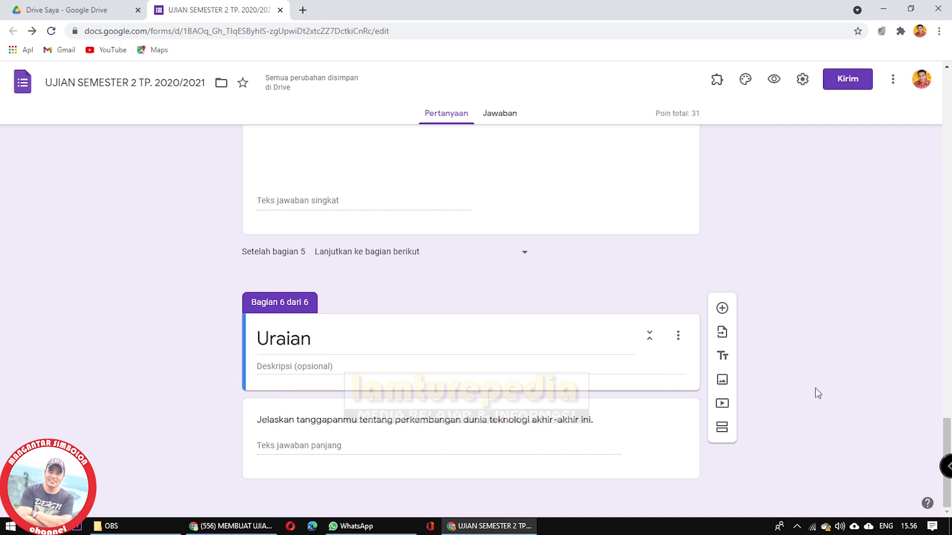
- Review the exam form's sections and questions from the form title through "Pilihan Ganda", "Menjodohkan" and "Isian Singkat" to "Uraian"
scroll(818, 393, up, 13)
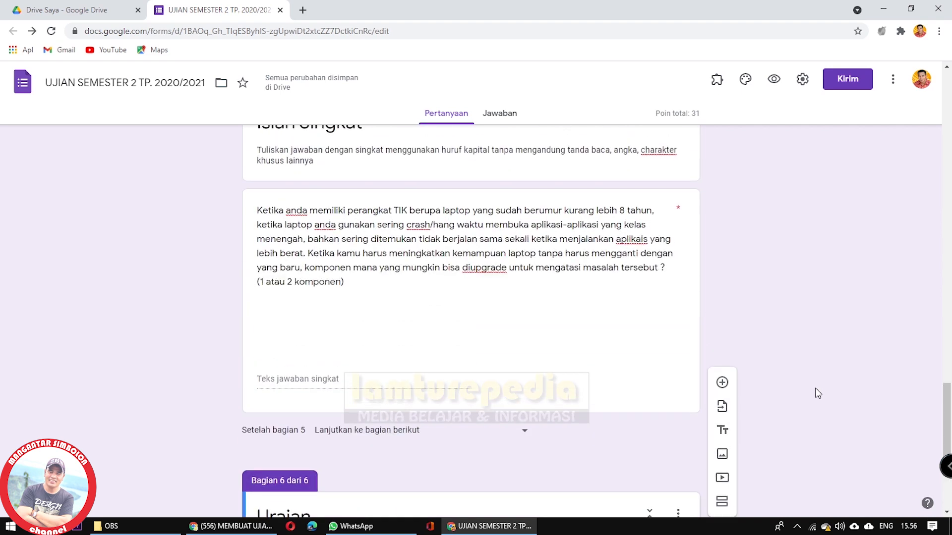
scroll(818, 393, up, 20)
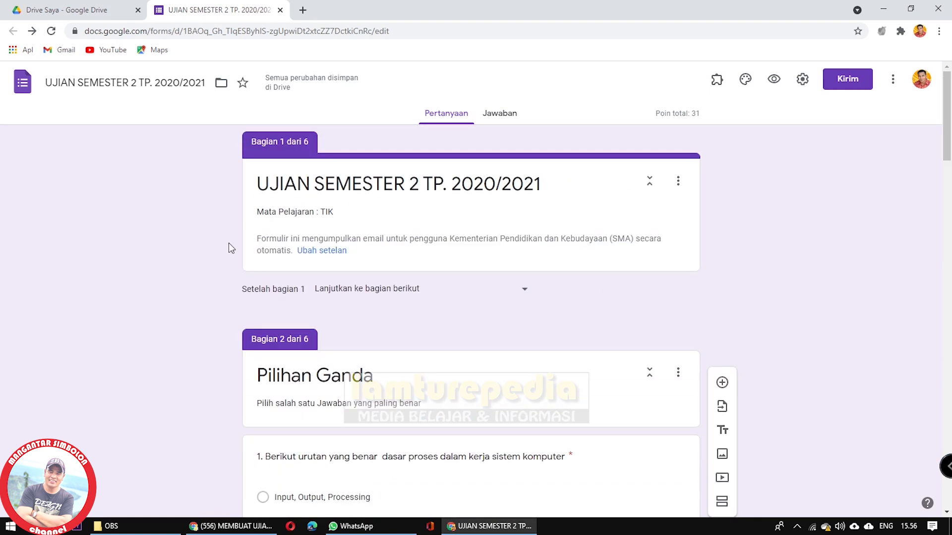
scroll(782, 320, down, 20)
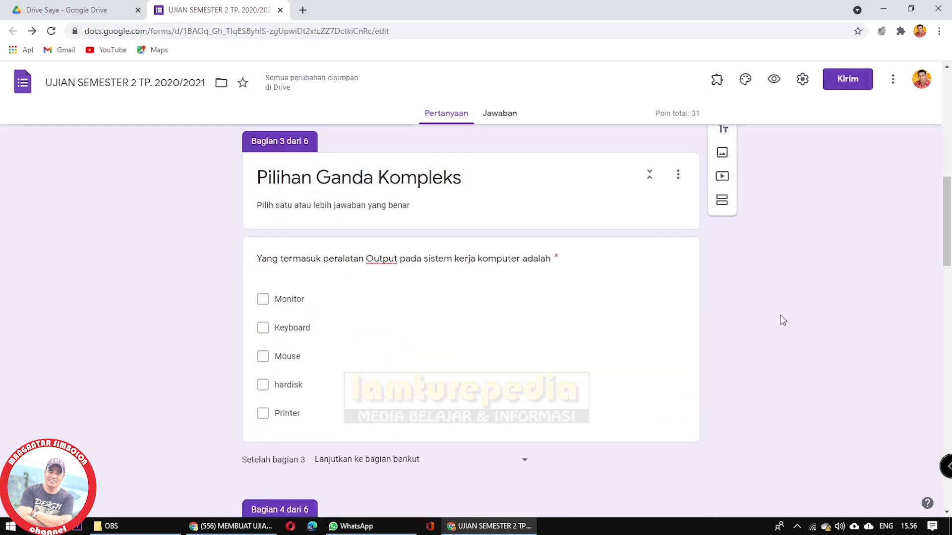
scroll(782, 320, up, 5)
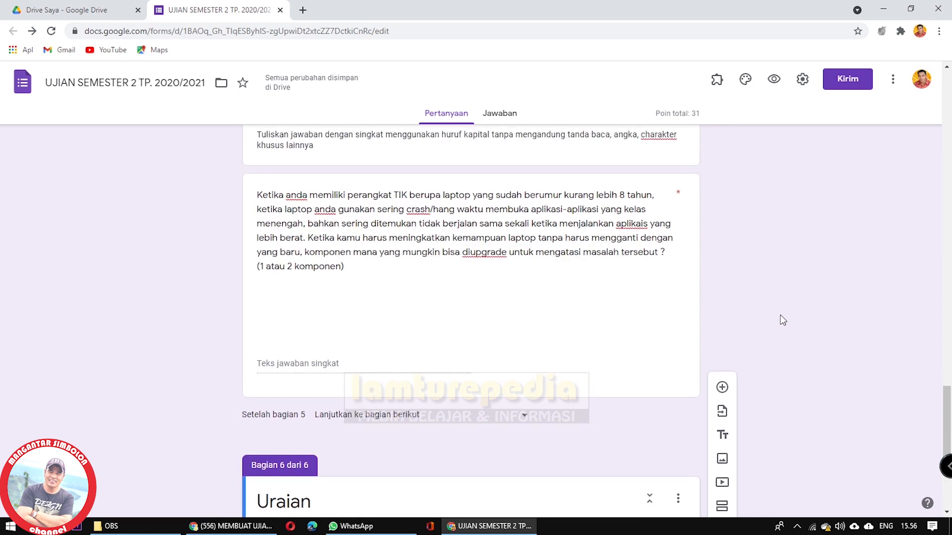
scroll(782, 320, down, 8)
scroll(782, 319, up, 3)
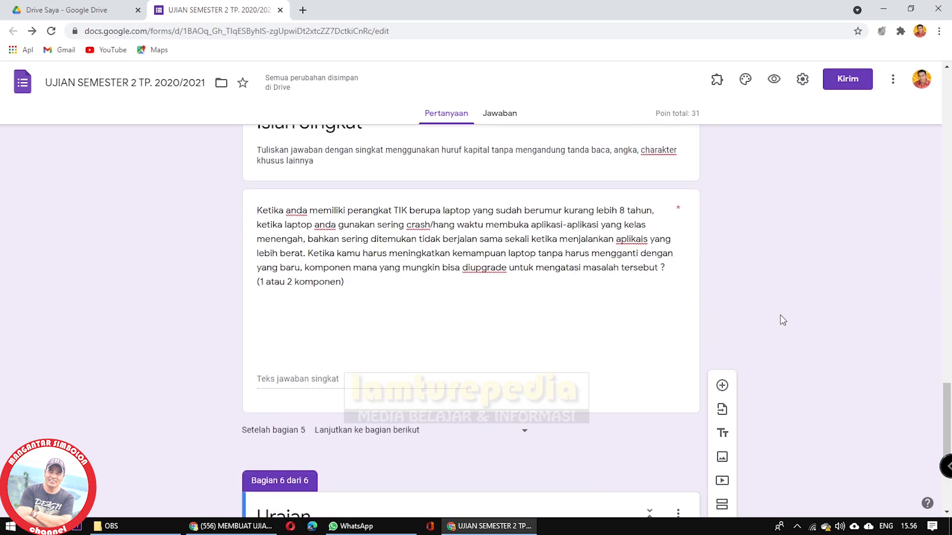
scroll(782, 327, up, 4)
scroll(782, 334, down, 4)
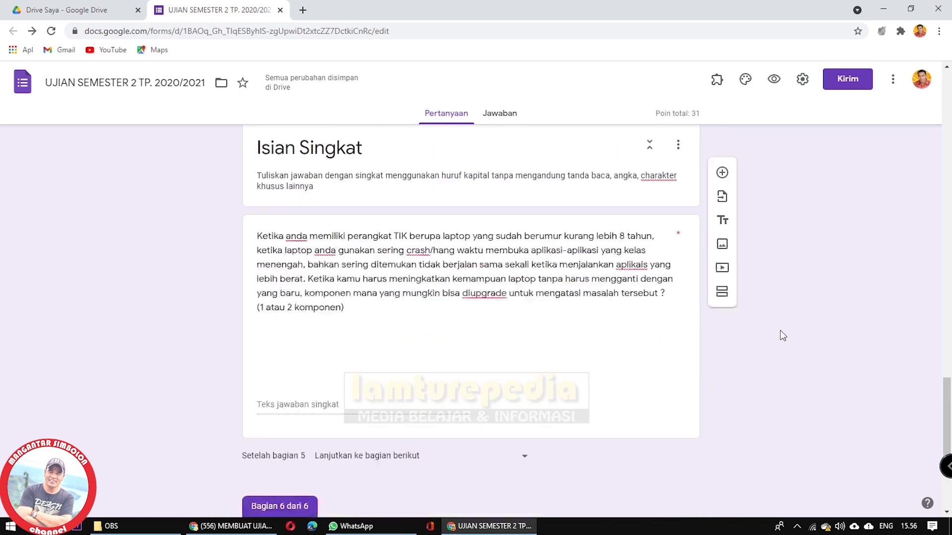
scroll(782, 335, down, 3)
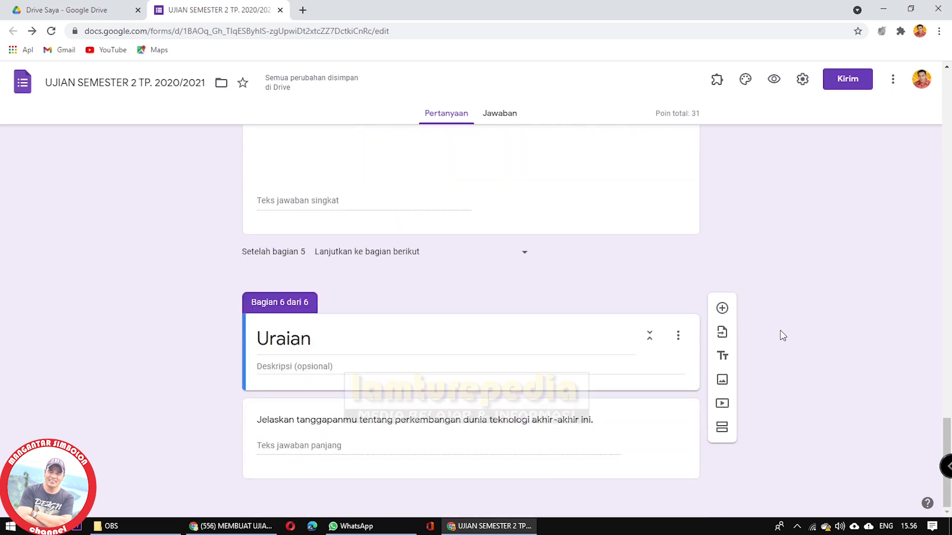
scroll(340, 340, up, 5)
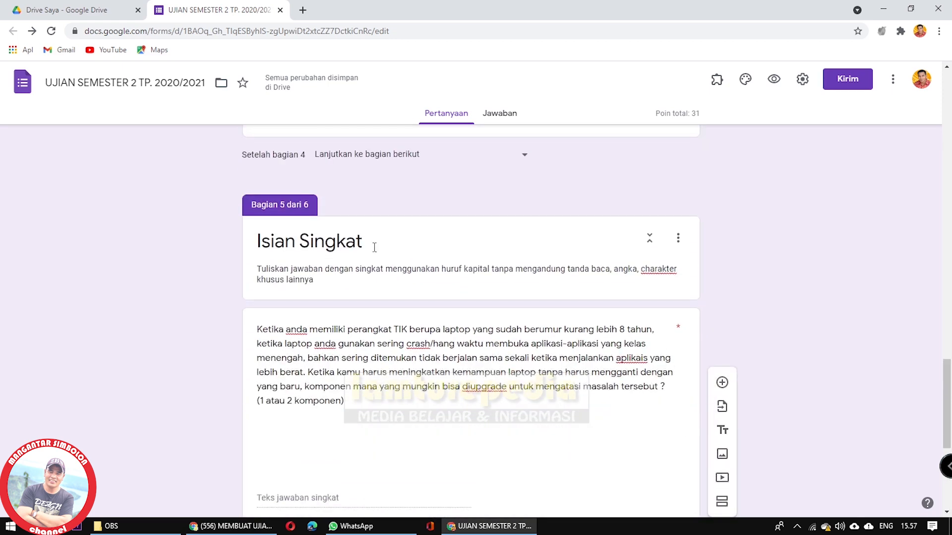
scroll(471, 315, down, 4)
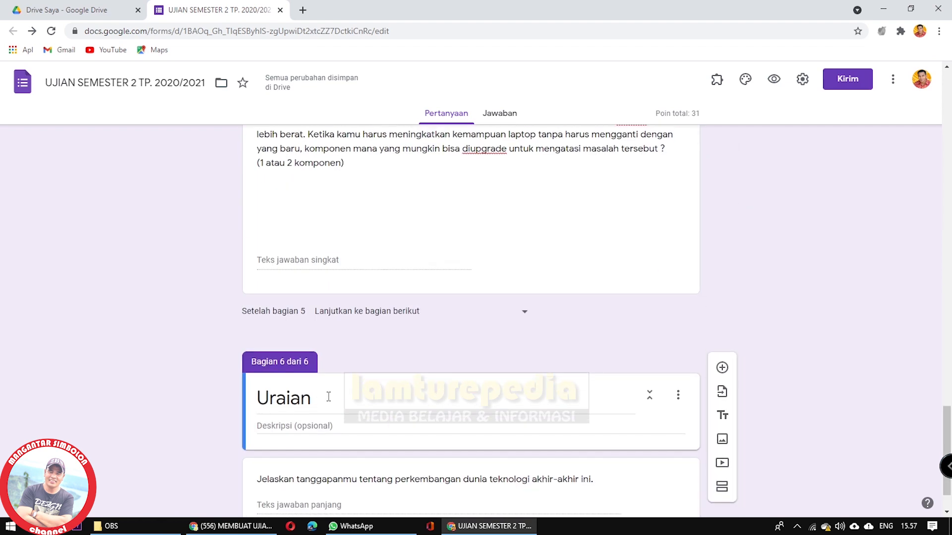
scroll(328, 396, up, 4)
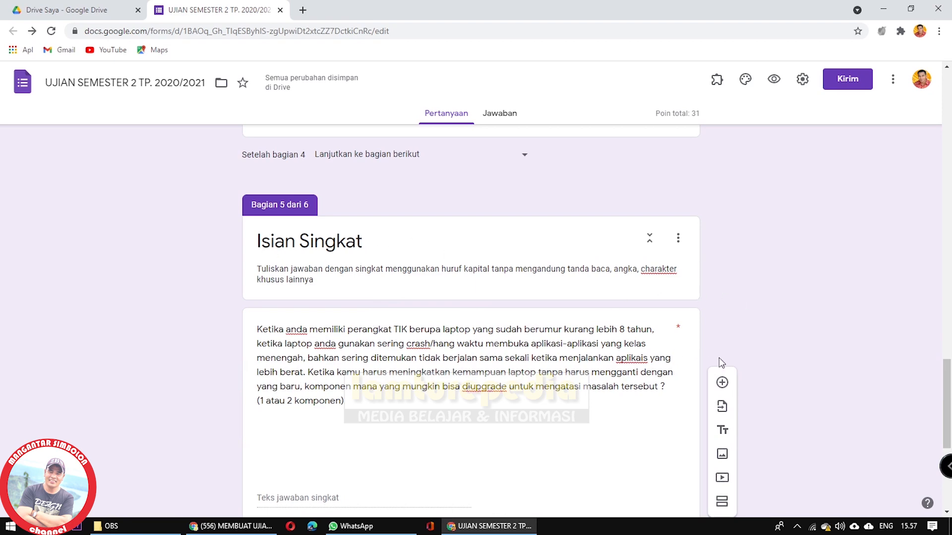
scroll(769, 321, up, 10)
scroll(763, 318, down, 5)
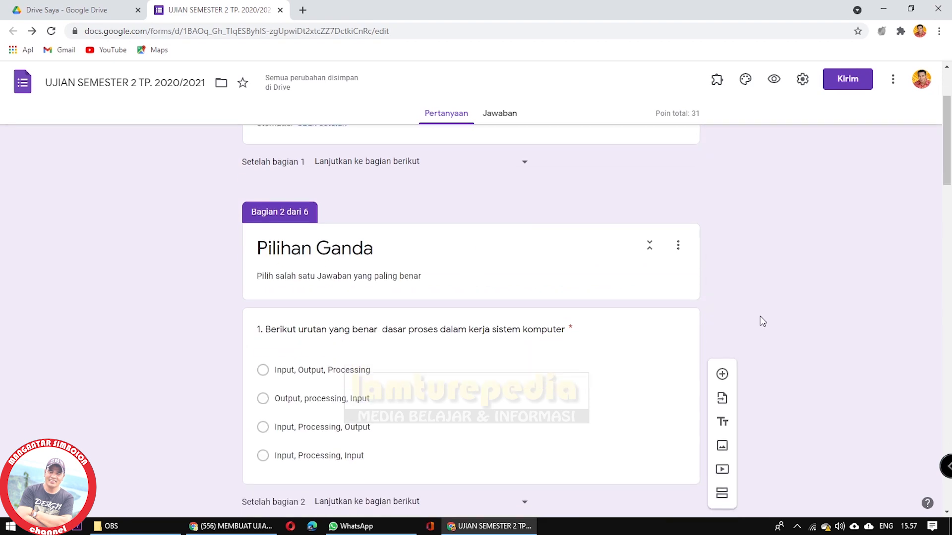
scroll(763, 321, down, 15)
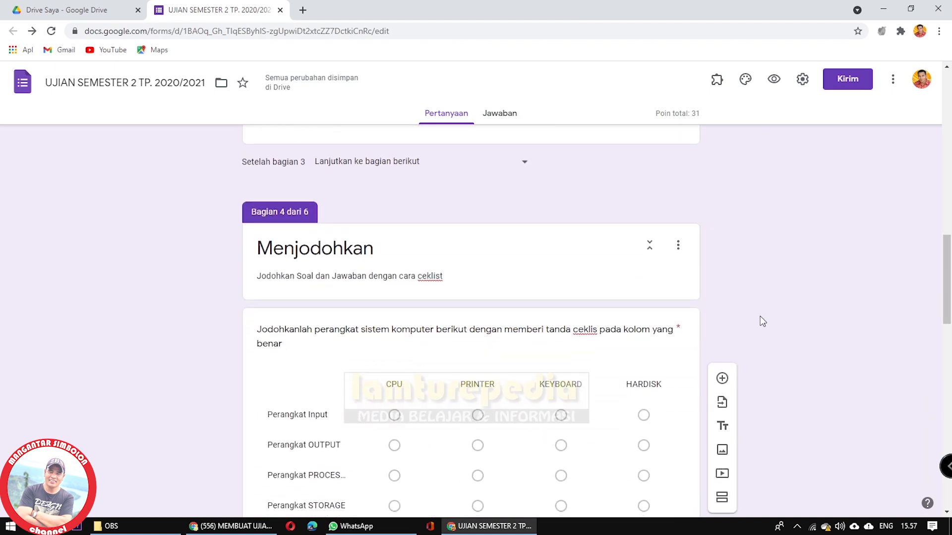
scroll(763, 321, down, 8)
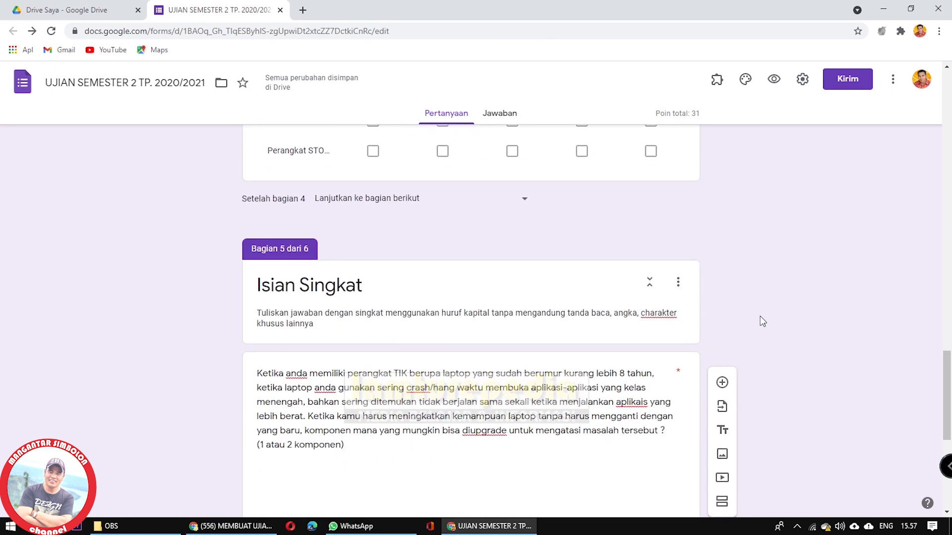
scroll(776, 300, down, 1)
scroll(791, 281, up, 2)
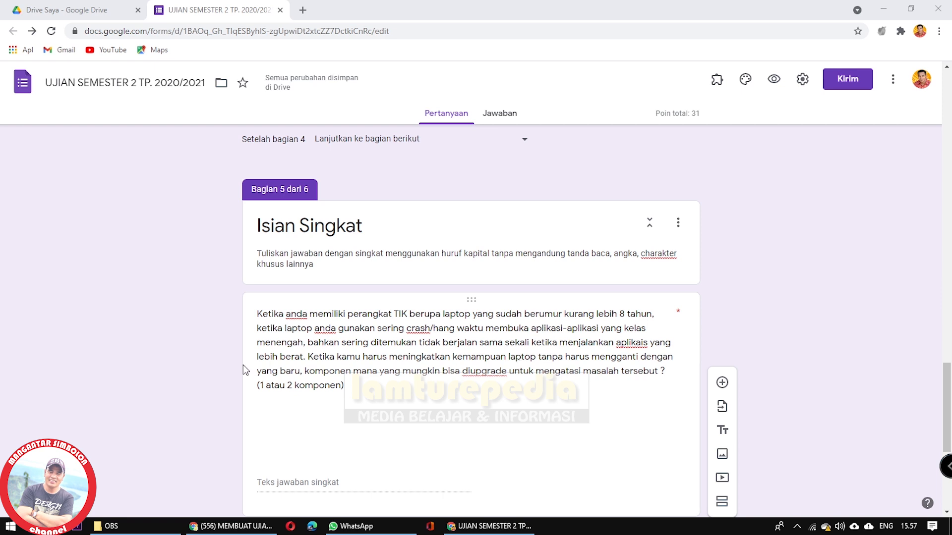
scroll(820, 331, down, 4)
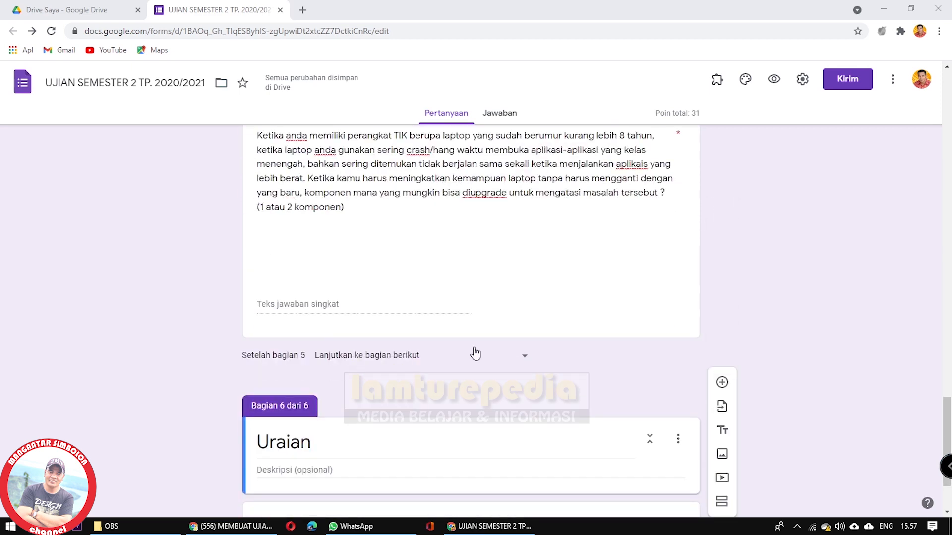
scroll(475, 353, down, 1)
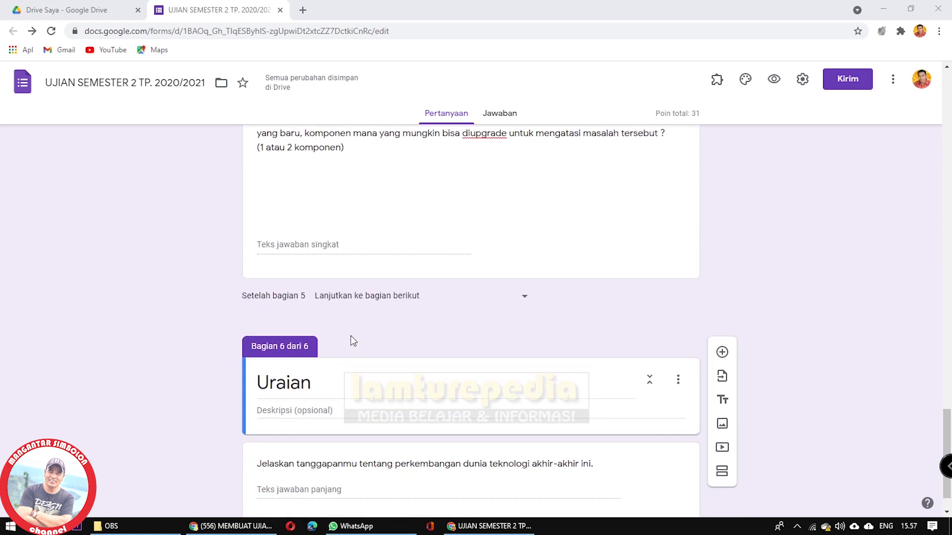
scroll(372, 369, up, 1)
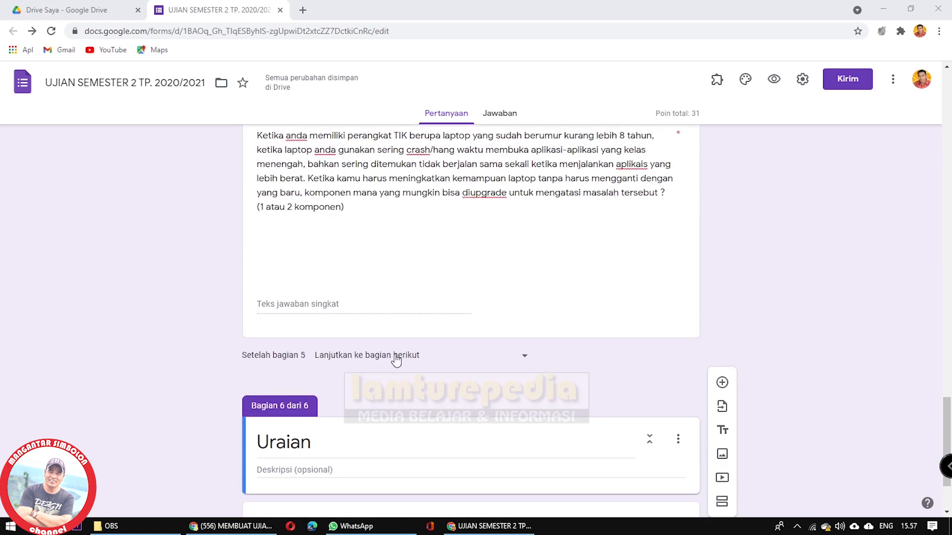
- Open the exam form's respondent preview and continue past its opening page to the "Pilihan Ganda" section
scroll(396, 360, up, 2)
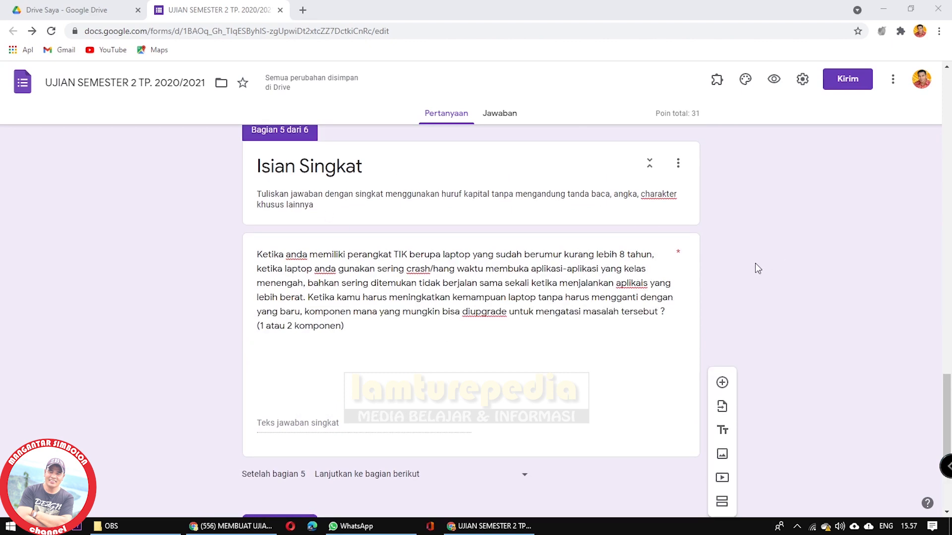
scroll(403, 285, up, 8)
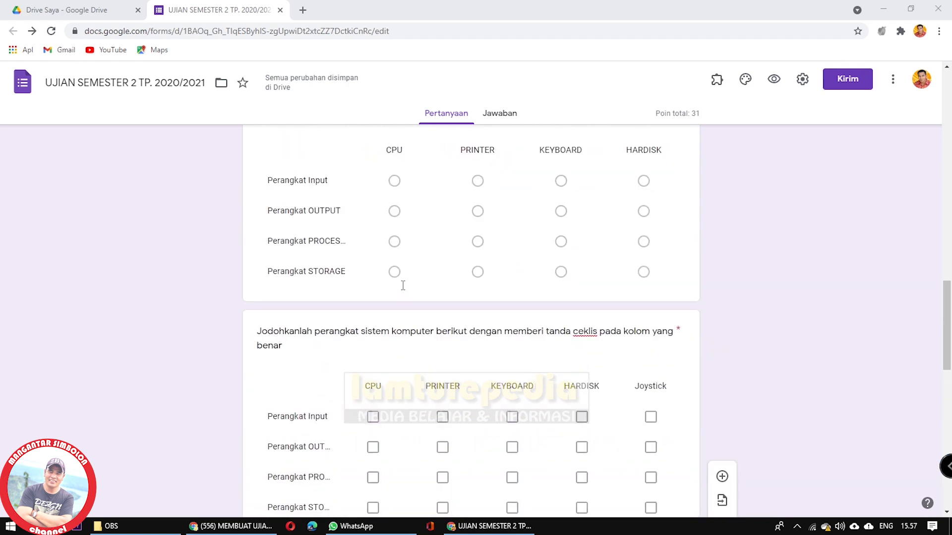
scroll(403, 285, up, 7)
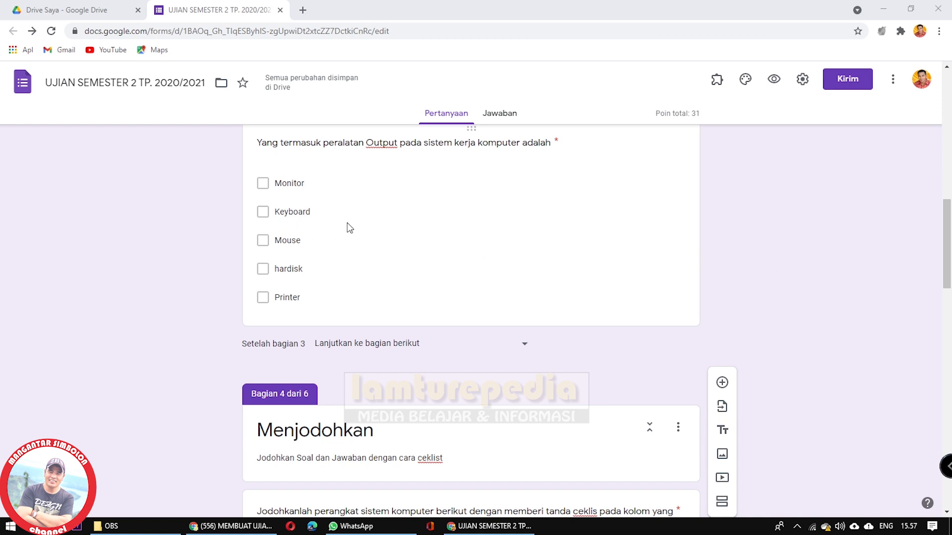
click(774, 83)
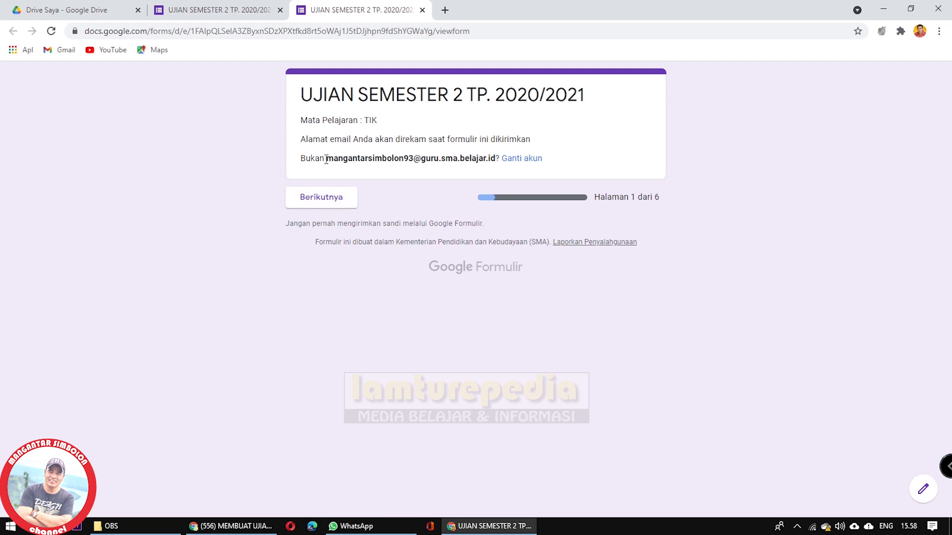
drag(325, 159, 489, 159)
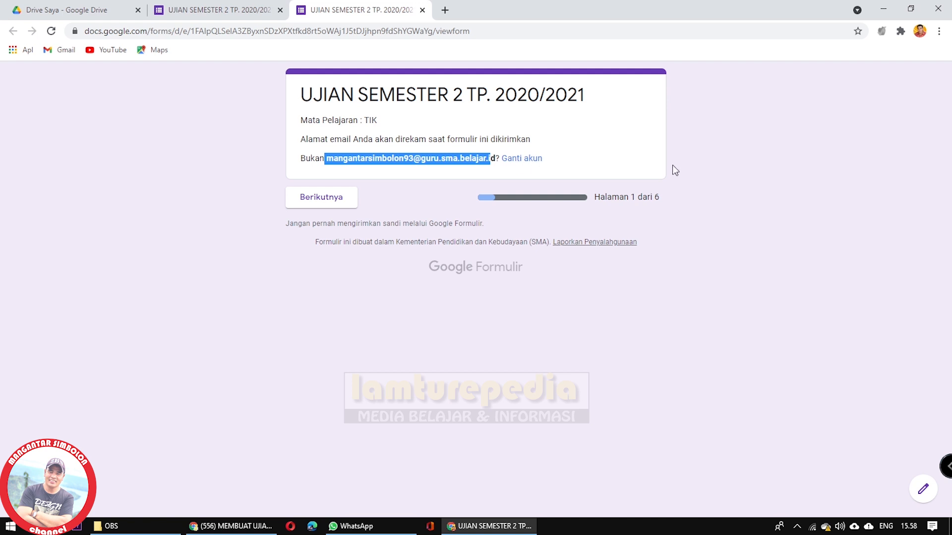
click(658, 197)
click(325, 199)
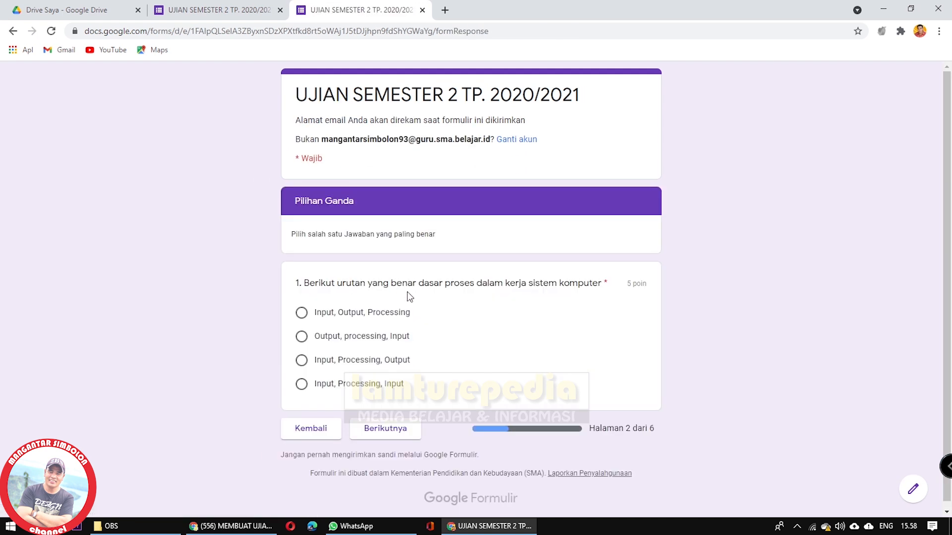
- Answer the "Pilihan Ganda" question with "Input, Processing, Output" and continue to "Pilihan Ganda Kompleks"
scroll(383, 280, down, 1)
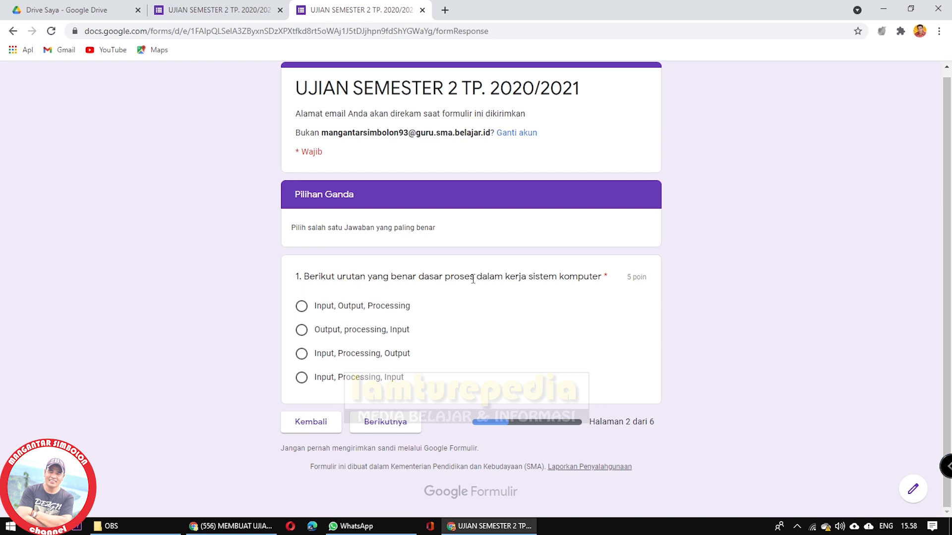
click(302, 354)
click(387, 422)
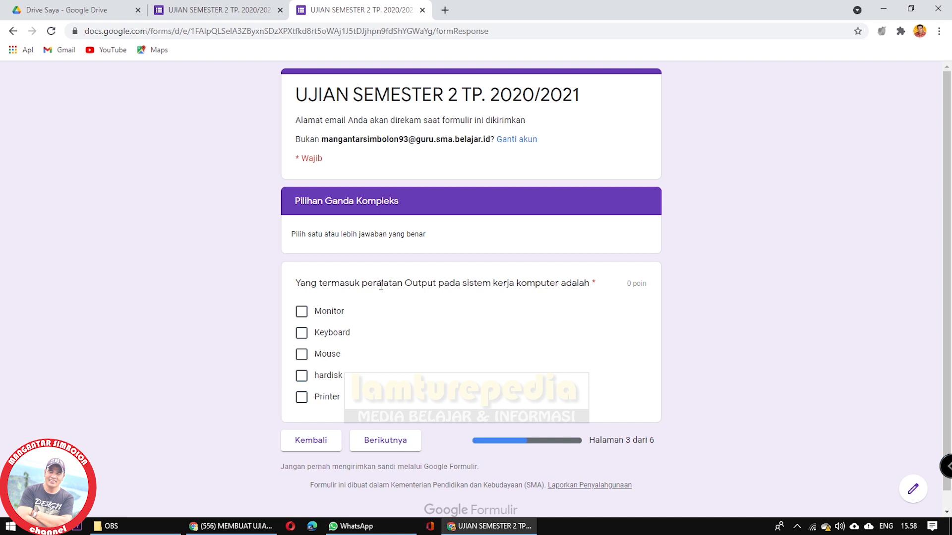
- Select Monitor and Printer as the output devices in "Pilihan Ganda Kompleks" and continue to "Menjodohkan"
click(301, 311)
click(302, 397)
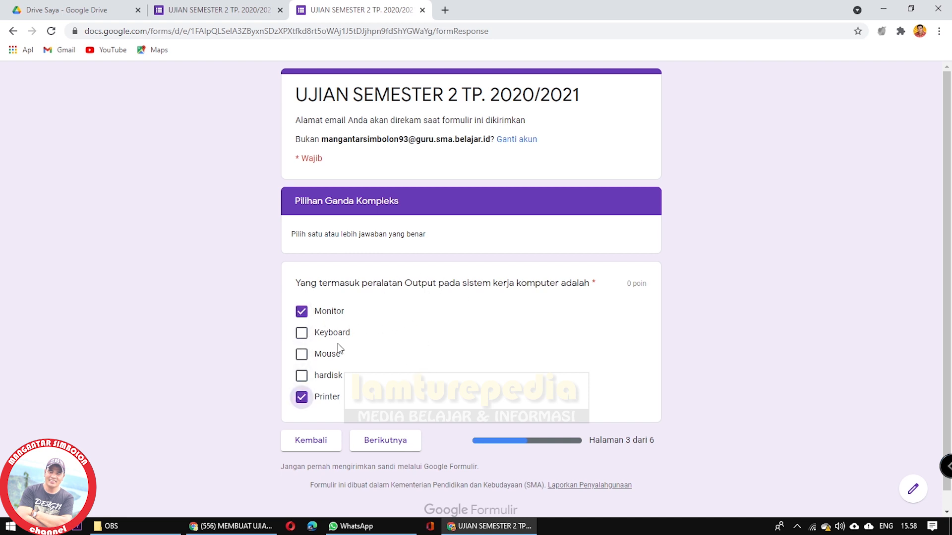
click(376, 448)
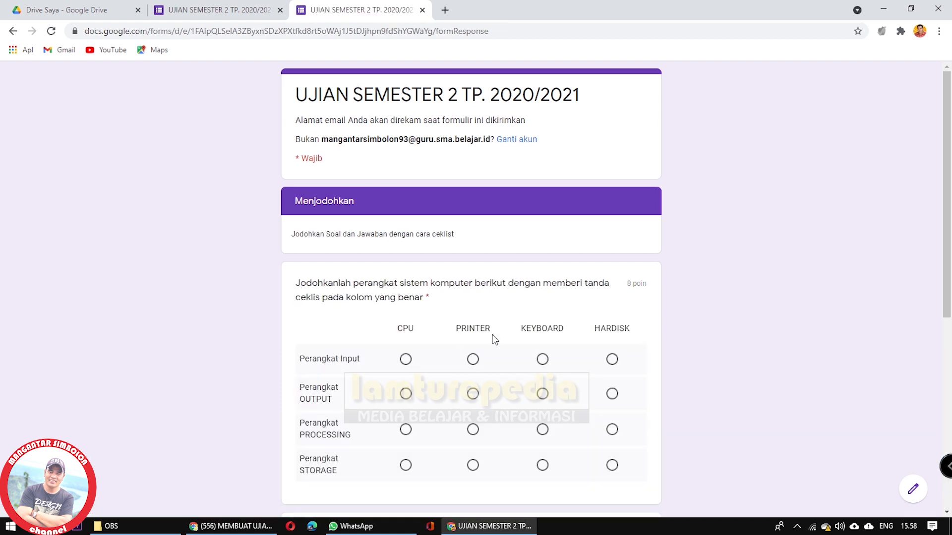
- In the first "Menjodohkan" grid, match Perangkat Input to KEYBOARD, OUTPUT to PRINTER, PROCESSING to CPU and STORAGE to HARDISK
scroll(527, 298, down, 2)
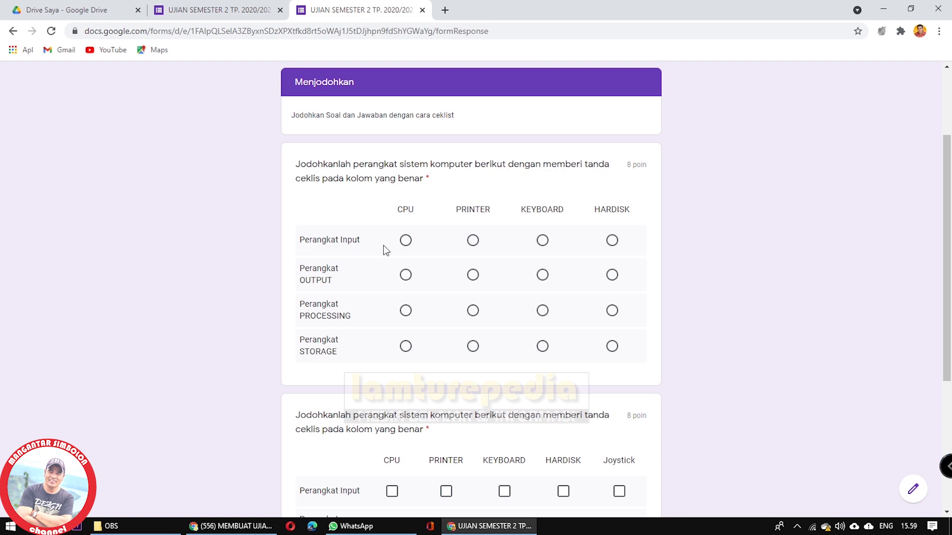
click(543, 241)
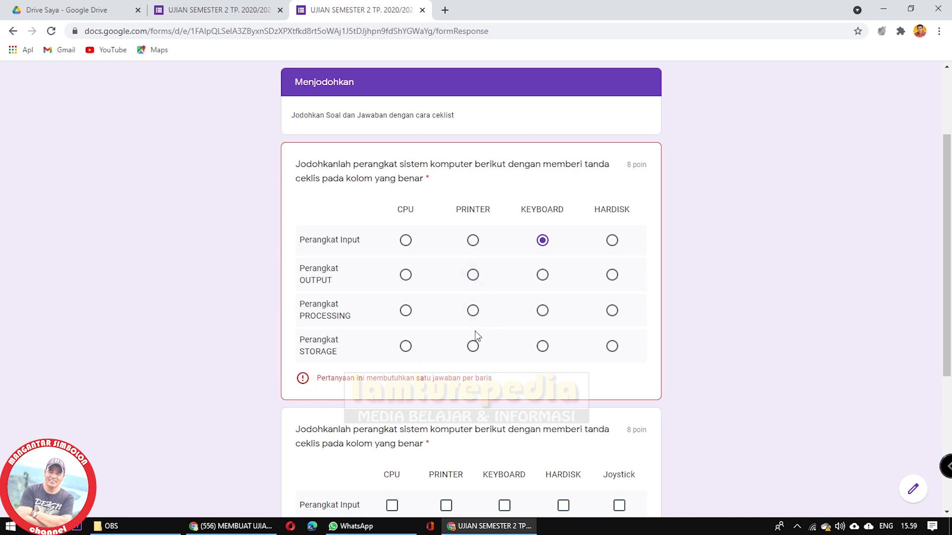
click(473, 276)
click(405, 310)
click(612, 346)
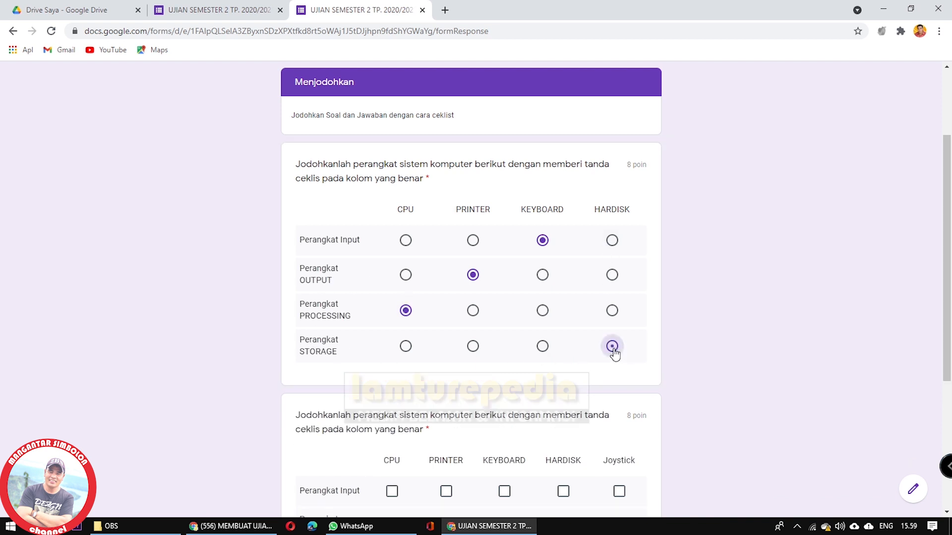
- In the second "Menjodohkan" grid, tick KEYBOARD and Joystick for Input, PRINTER for OUTPUT, CPU for PROCESSING, HARDISK for STORAGE, and continue to "Isian Singkat"
scroll(518, 341, down, 3)
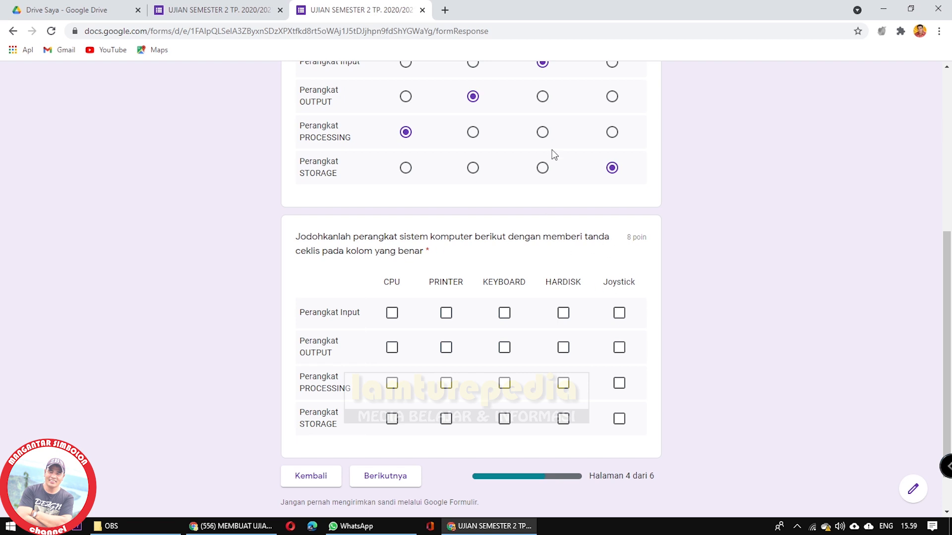
scroll(554, 154, up, 2)
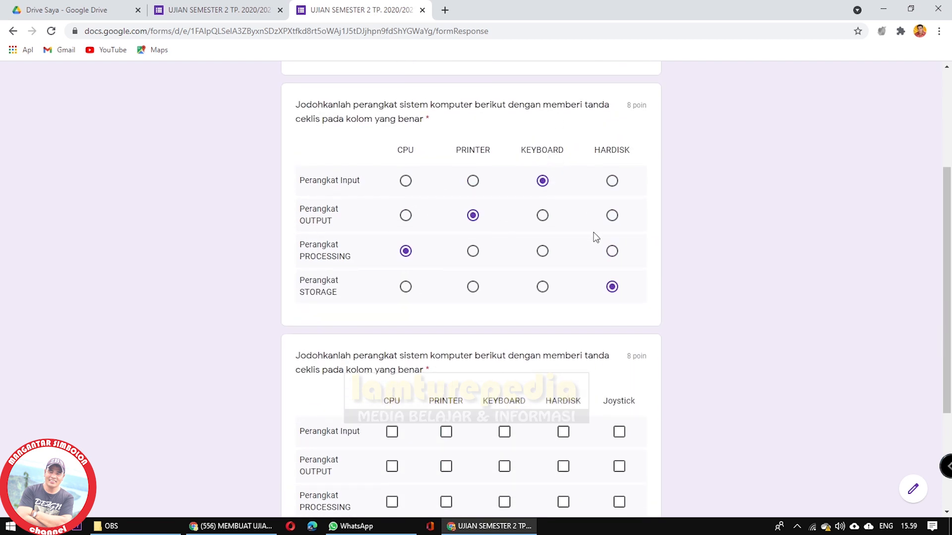
scroll(595, 238, down, 2)
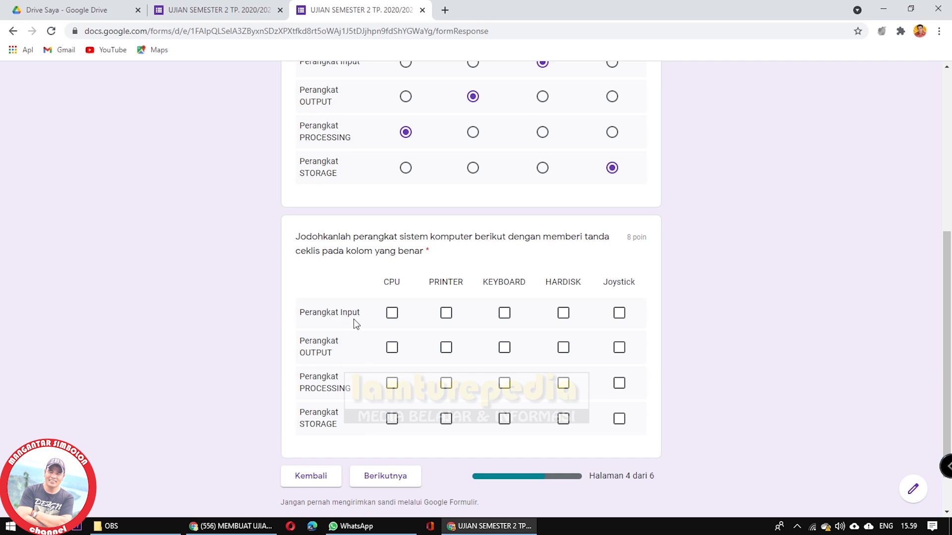
click(504, 315)
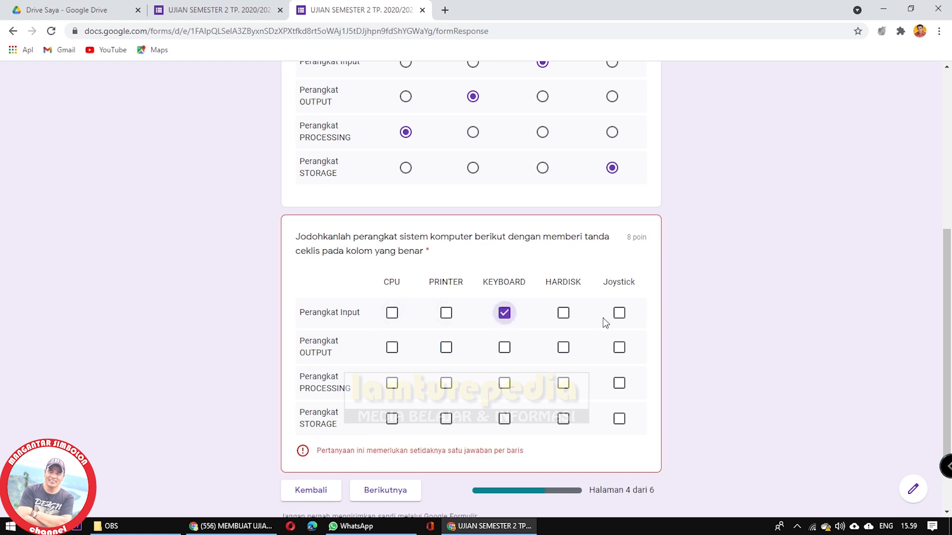
click(619, 317)
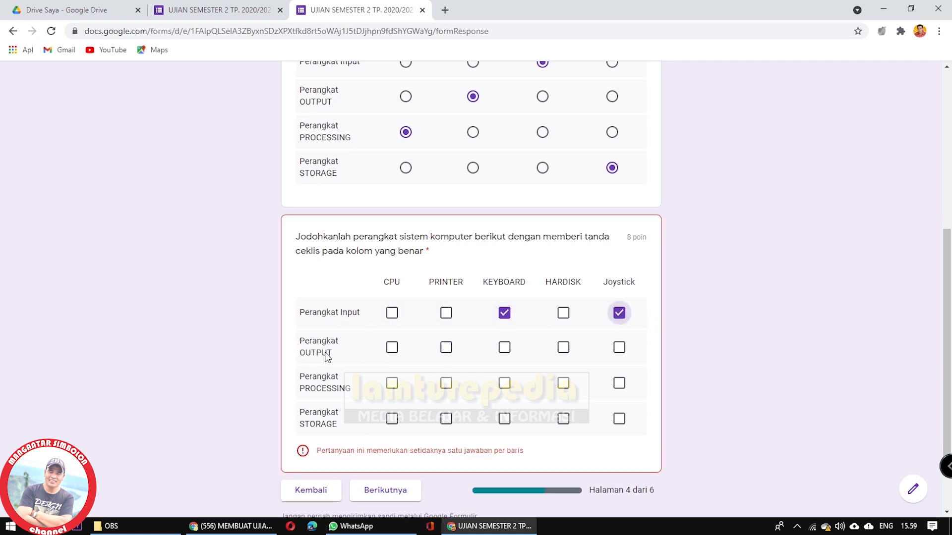
click(446, 349)
click(391, 385)
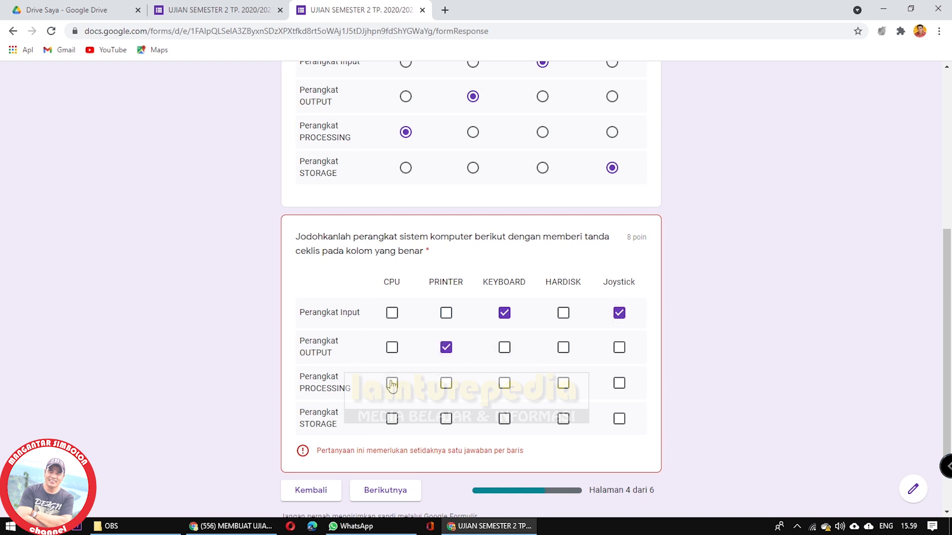
click(563, 419)
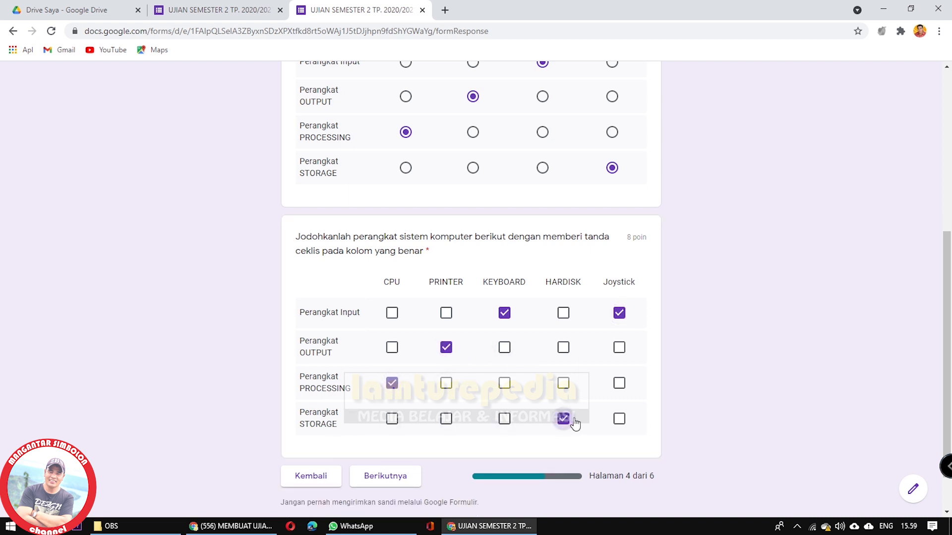
scroll(594, 409, down, 1)
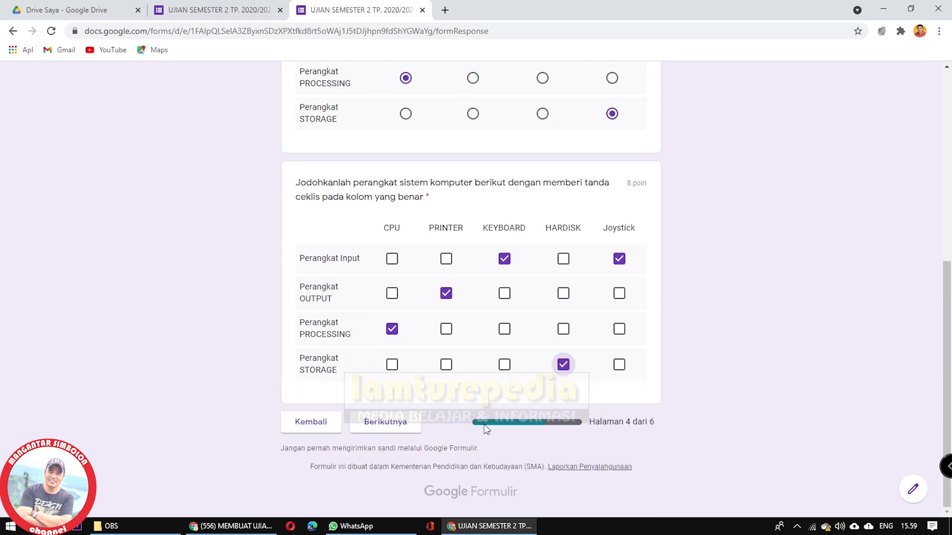
click(391, 424)
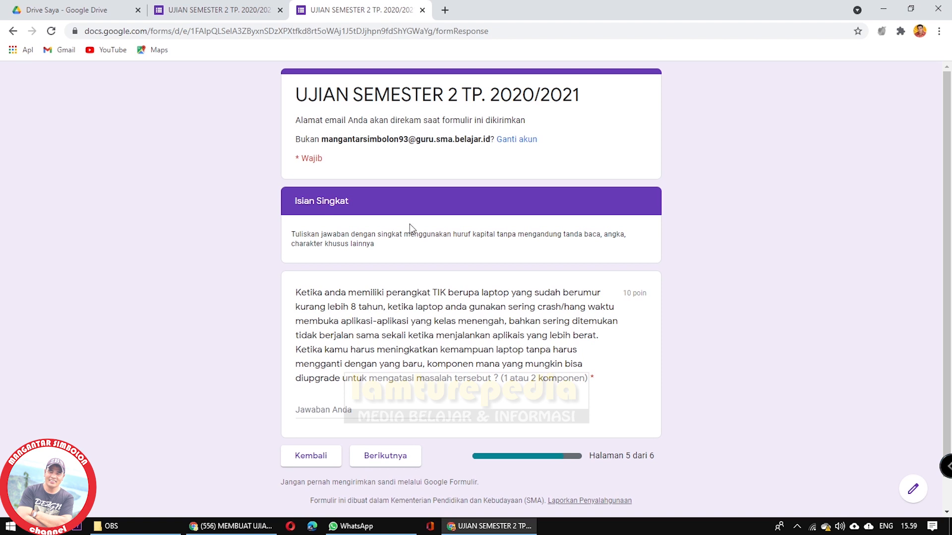
- Answer the laptop upgrade question in "Isian Singkat" with "MEMORI" and continue to the "Uraian" section
scroll(409, 229, down, 1)
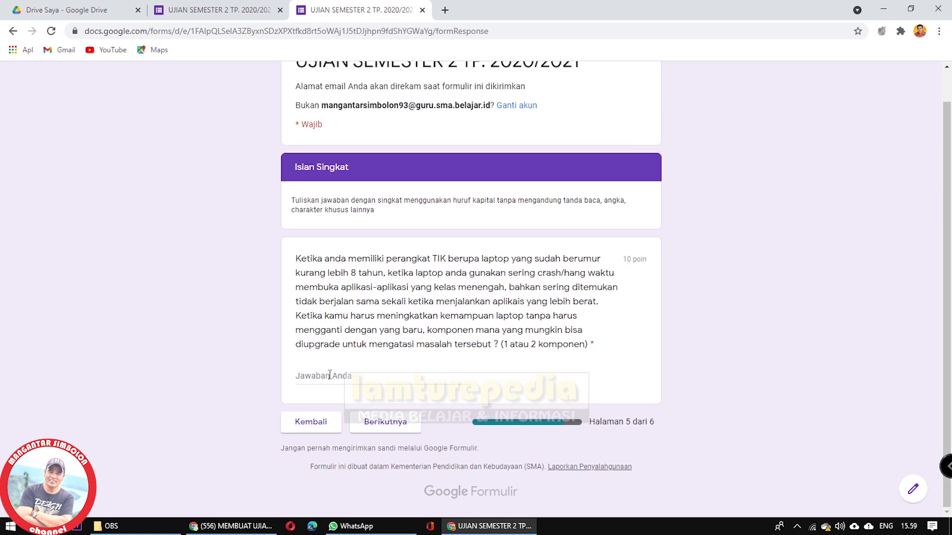
click(306, 377)
text(MEMORI)
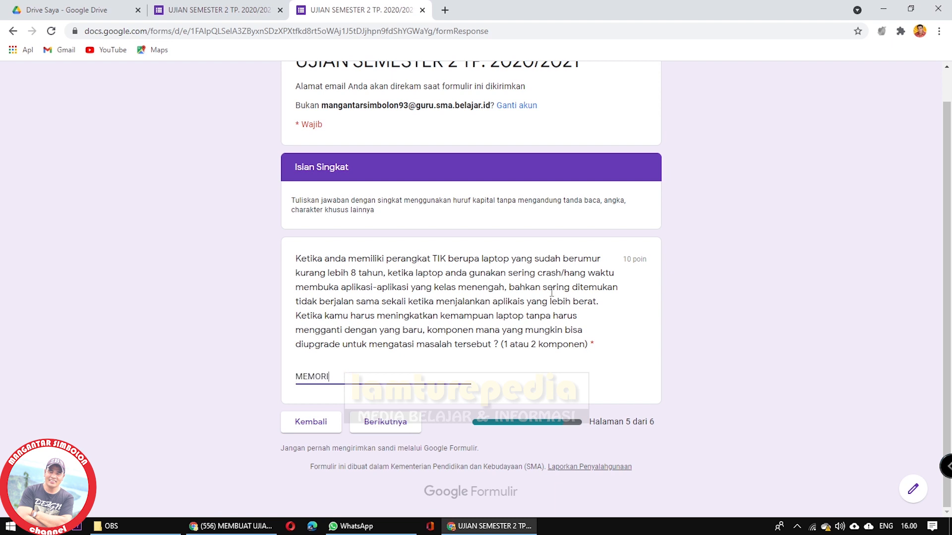
click(387, 422)
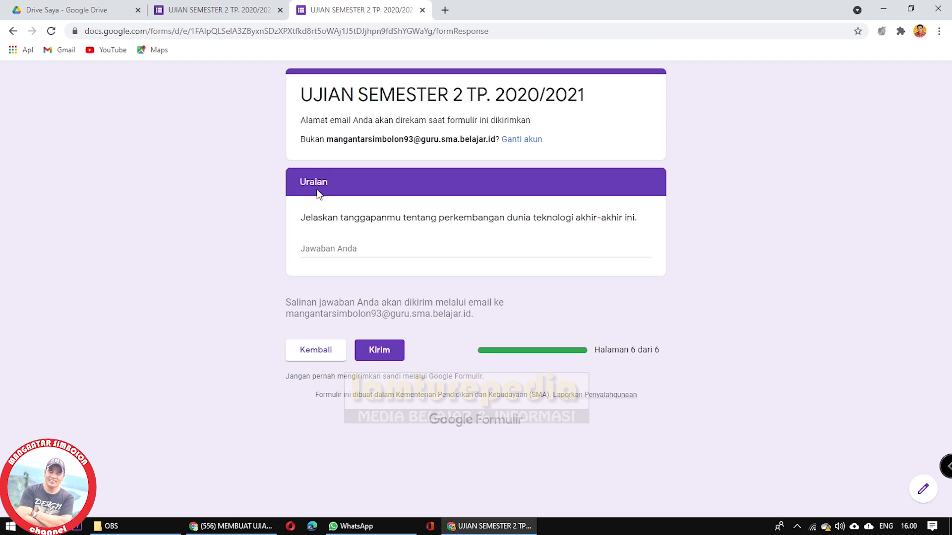
- Enter "-" as the answer to the "Uraian" question and submit the exam
click(337, 249)
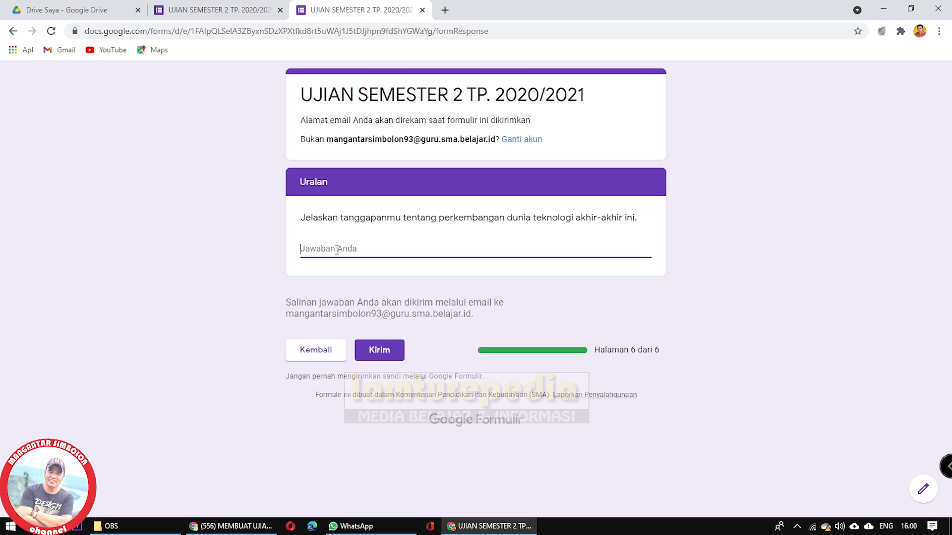
text(-)
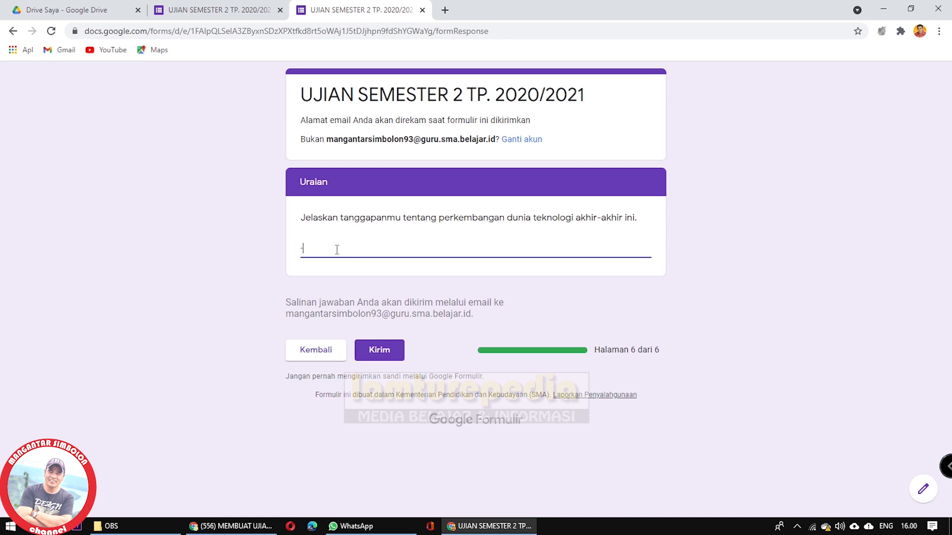
click(387, 353)
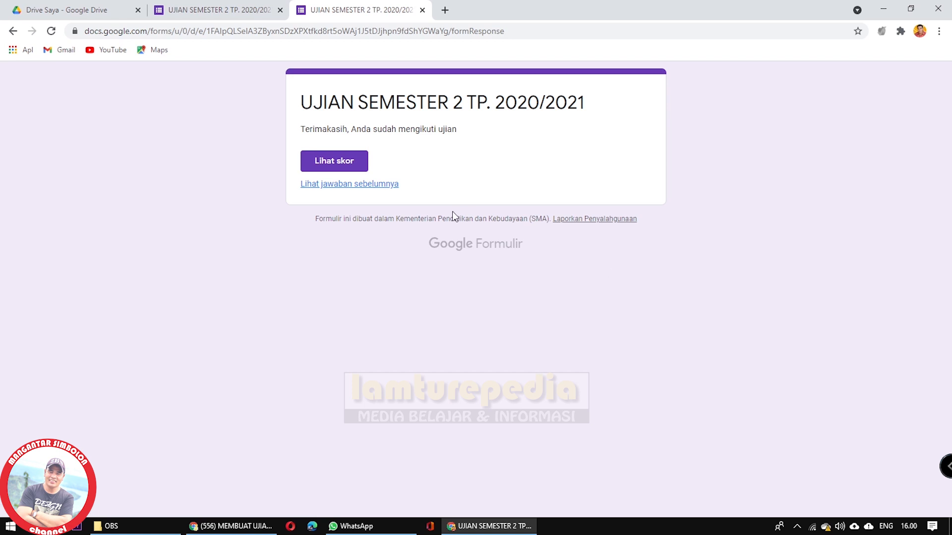
- Open the summary of previous responses and examine the answer charts for each exam section
click(323, 184)
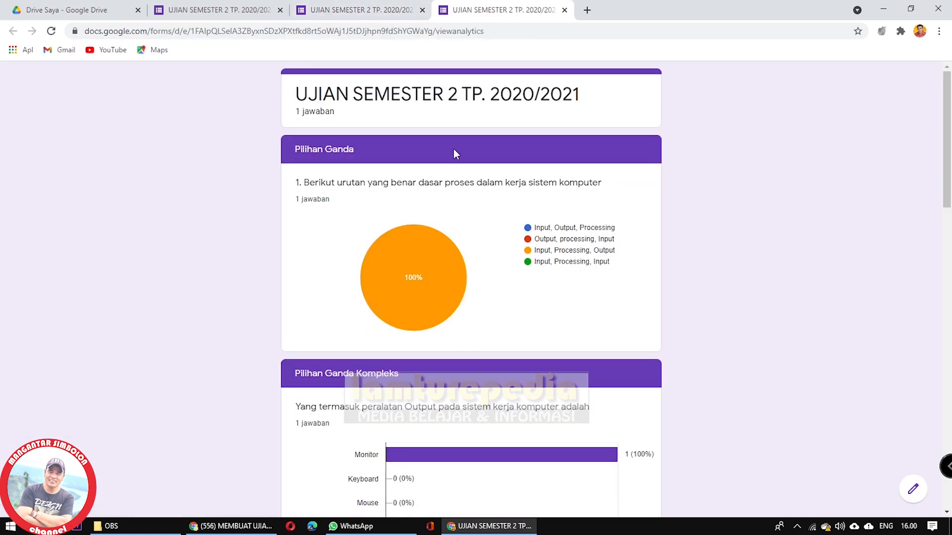
scroll(453, 148, down, 5)
scroll(427, 346, down, 10)
scroll(427, 346, up, 20)
scroll(561, 304, down, 1)
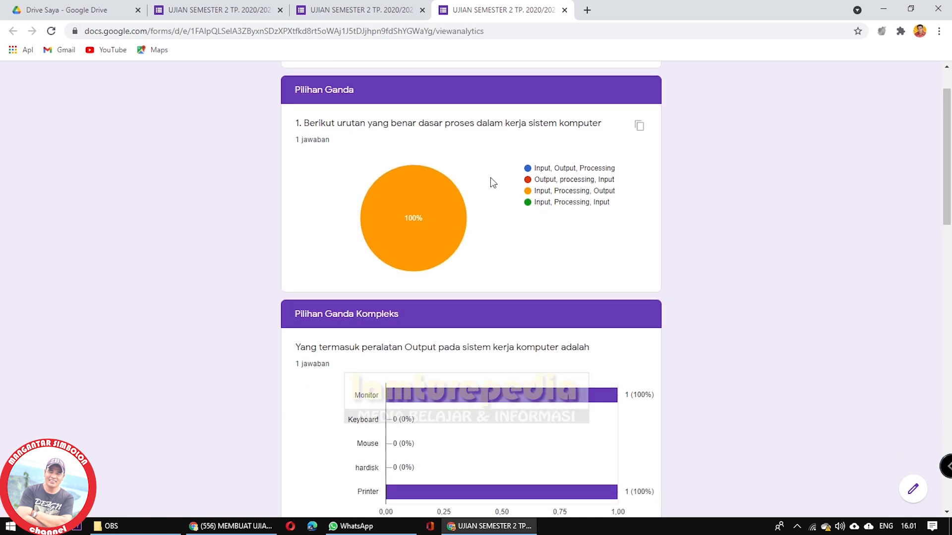
mouse_move(392, 187)
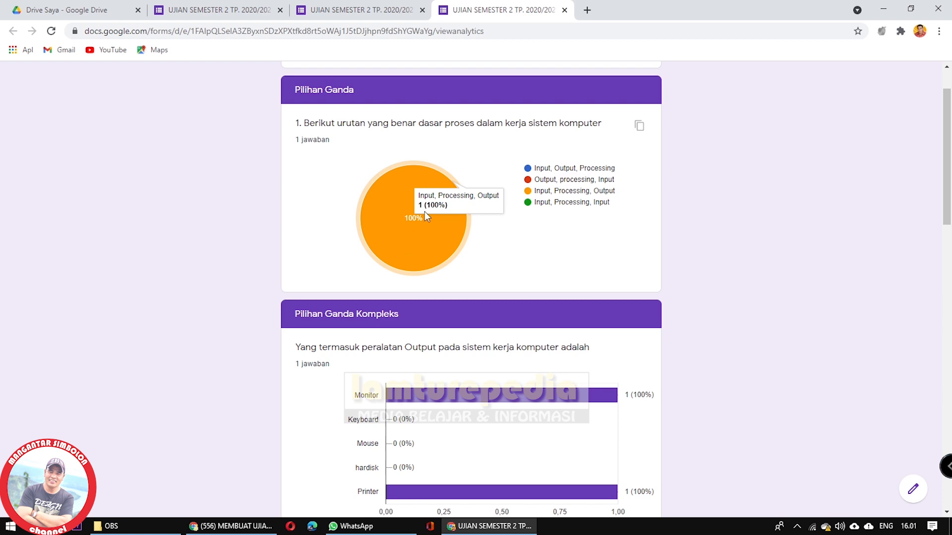
scroll(541, 301, down, 10)
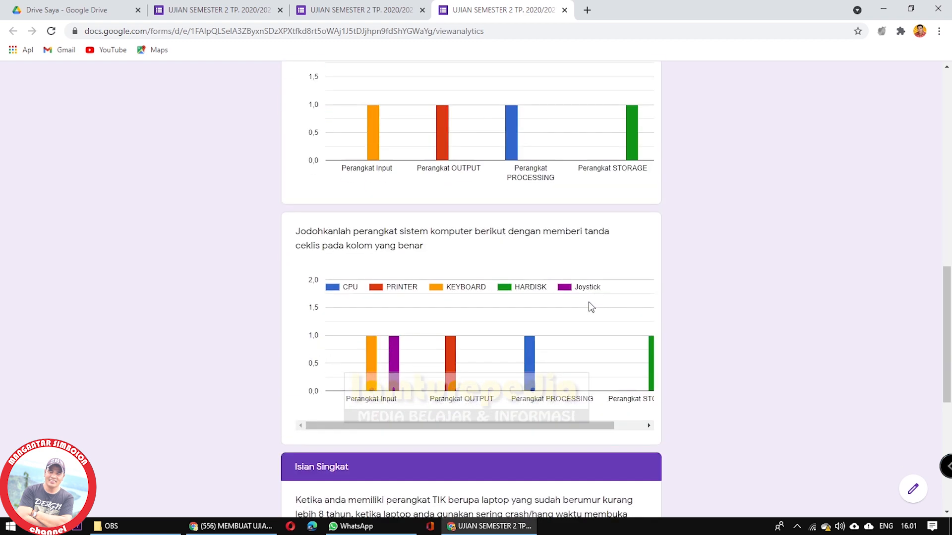
scroll(590, 297, up, 15)
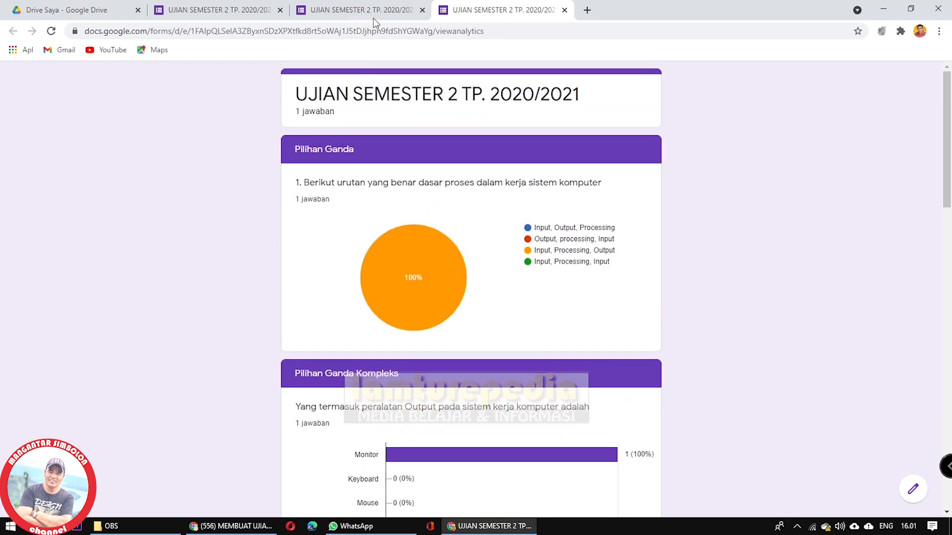
- Return to the exam's submission confirmation page and open the score for the submitted answers
click(374, 15)
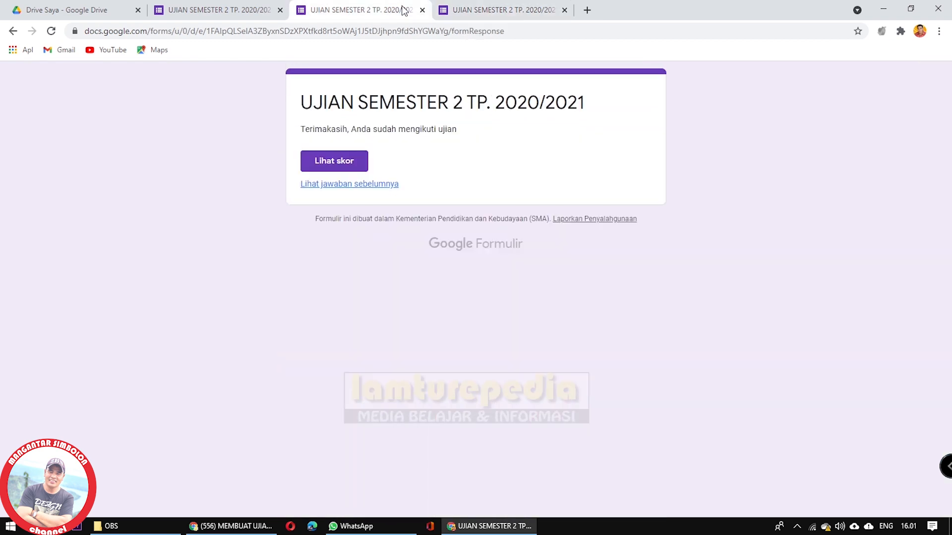
click(321, 167)
click(322, 167)
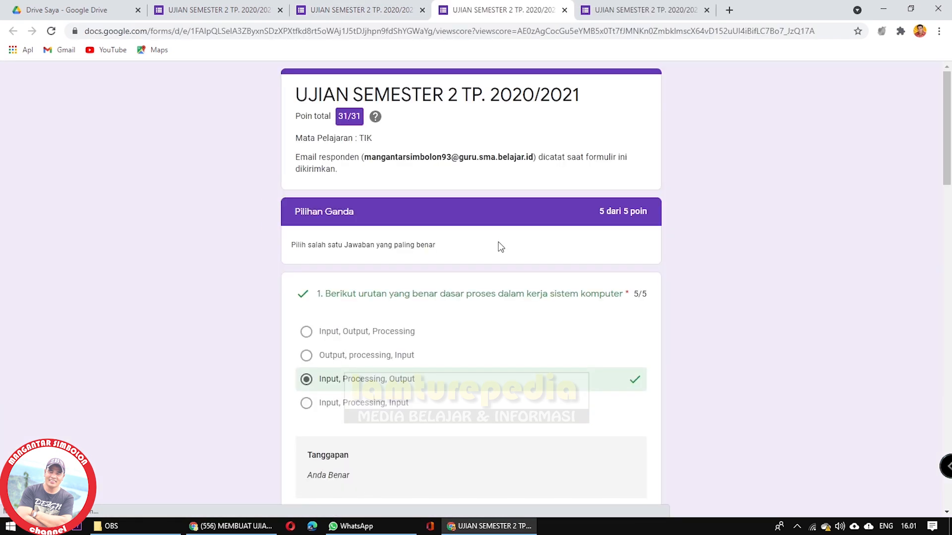
- Examine the graded answers, points and feedback for each section of the exam score page, from "Pilihan Ganda" onward
scroll(573, 297, down, 2)
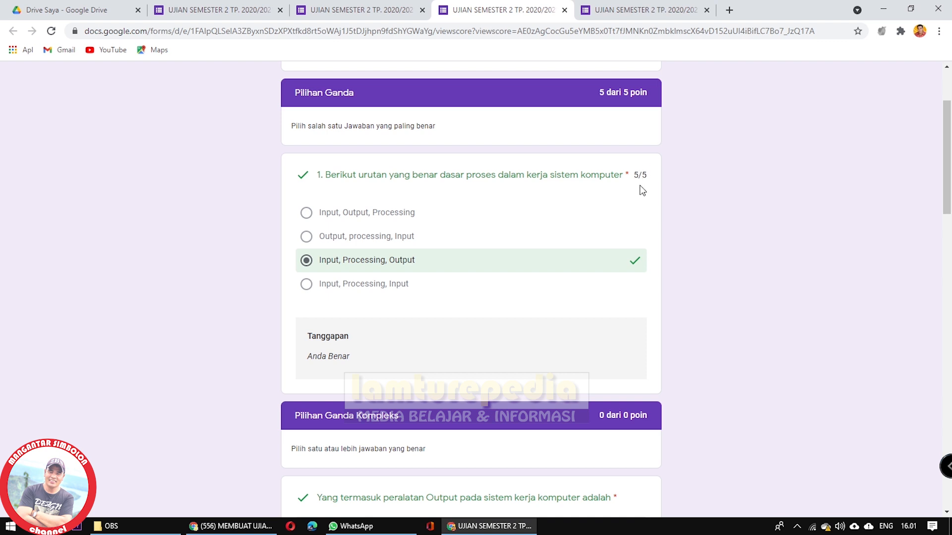
scroll(469, 205, down, 3)
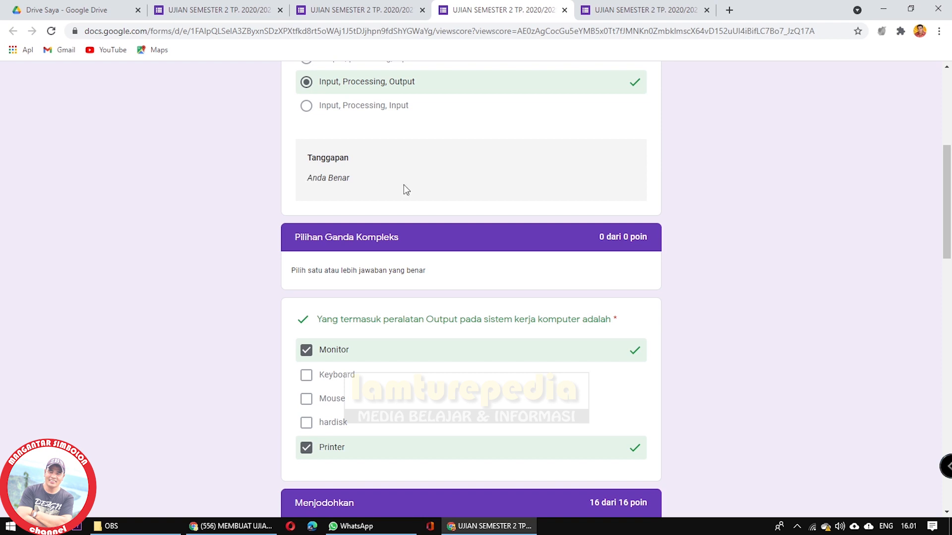
scroll(490, 136, up, 3)
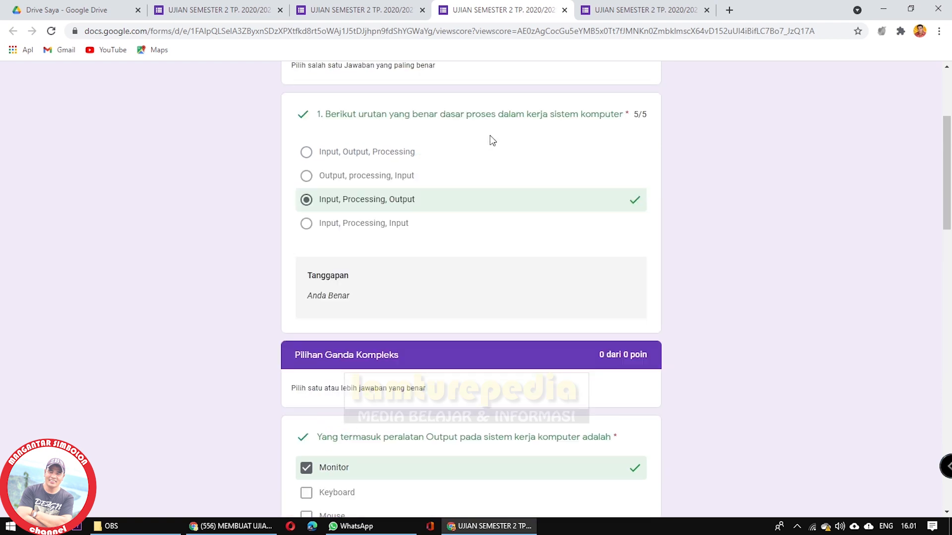
scroll(490, 136, down, 3)
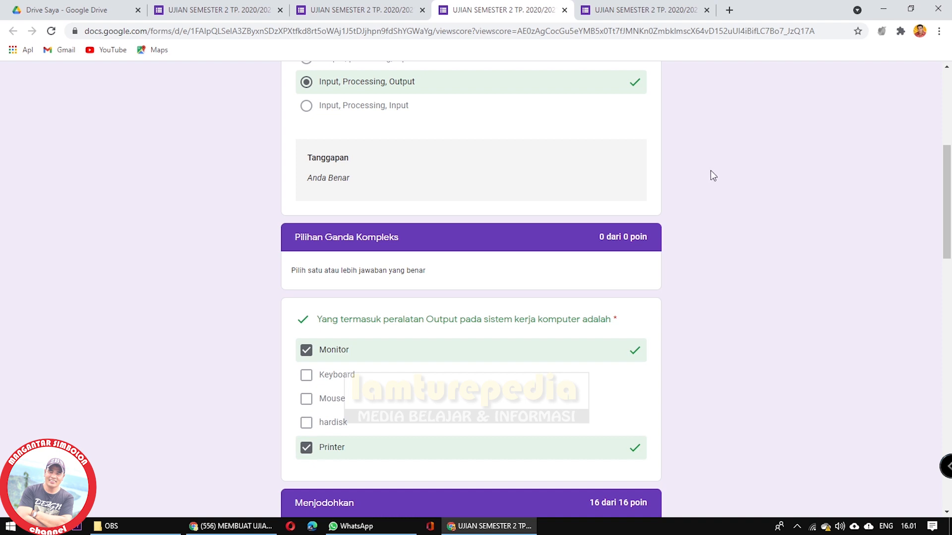
scroll(646, 176, up, 3)
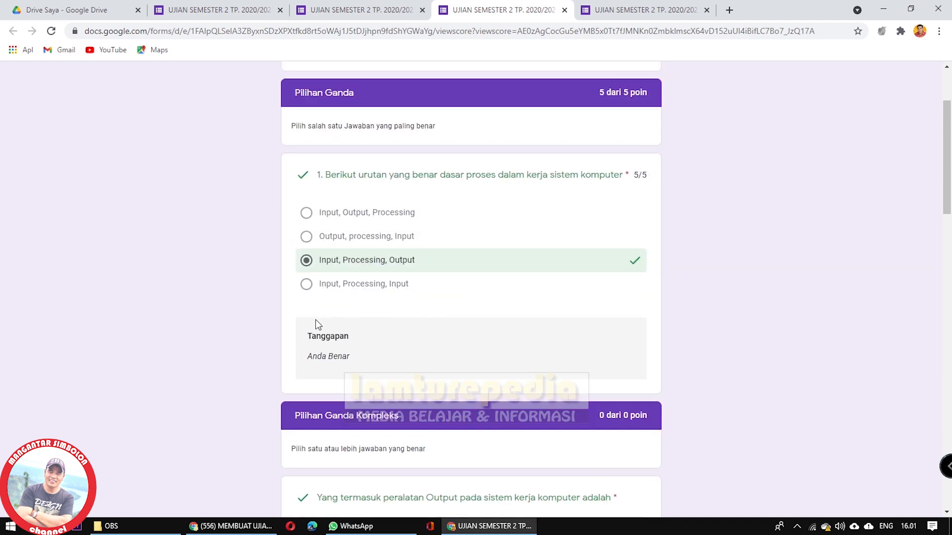
scroll(451, 340, down, 2)
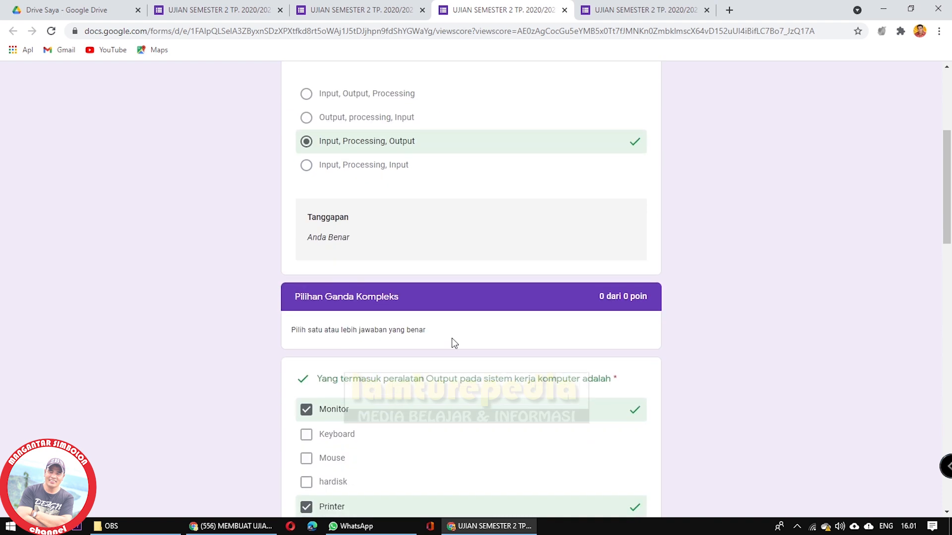
scroll(704, 366, down, 3)
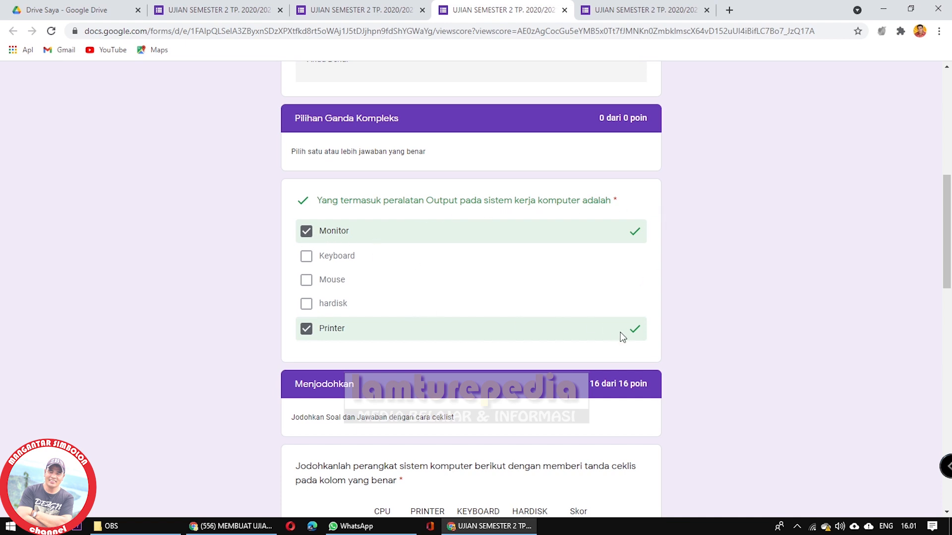
scroll(545, 248, down, 2)
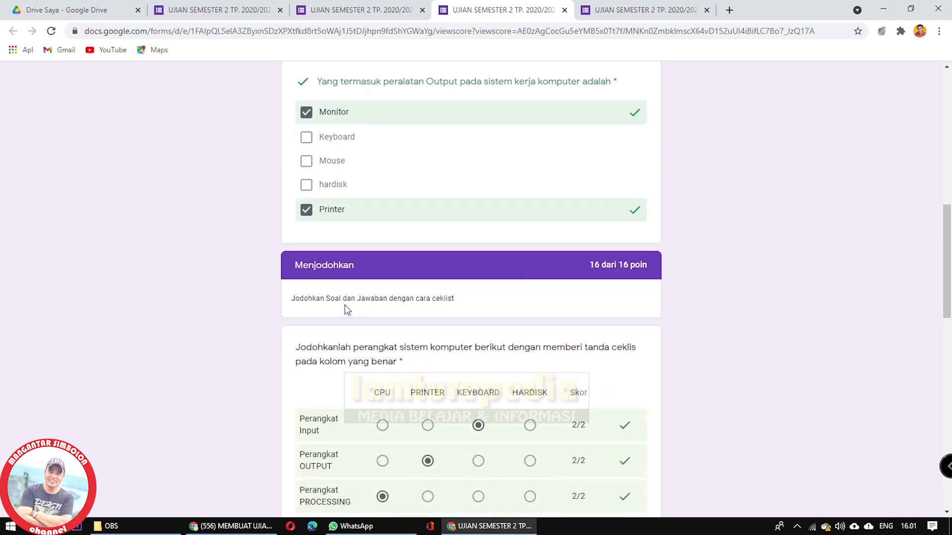
scroll(660, 280, down, 3)
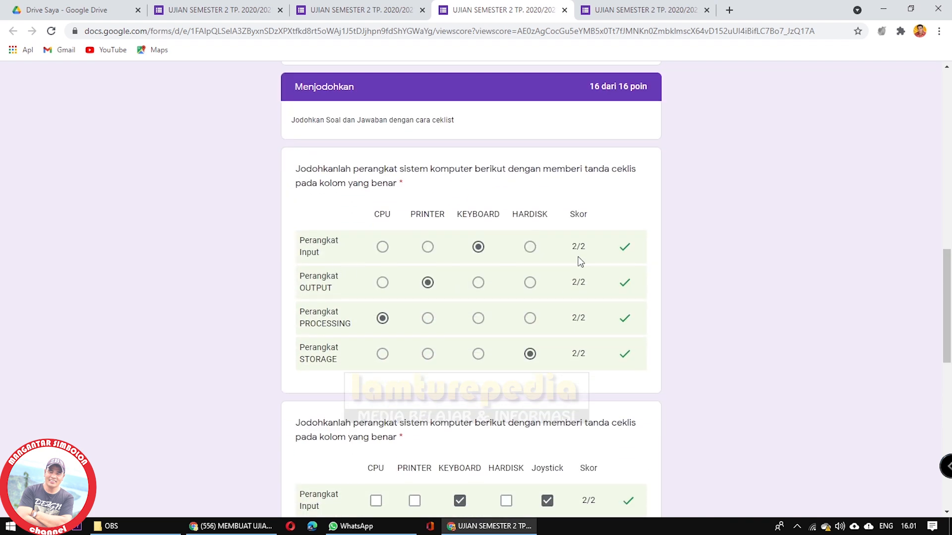
scroll(608, 334, down, 4)
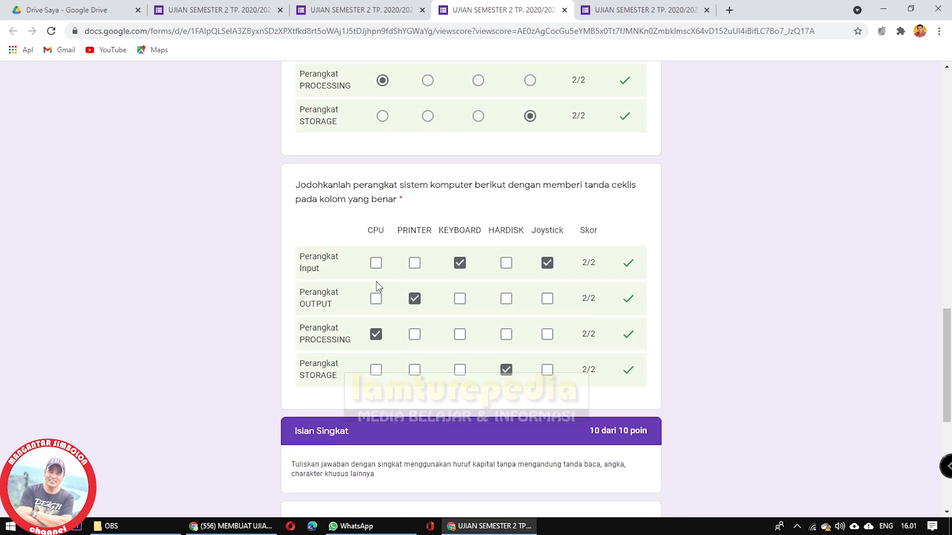
scroll(642, 269, up, 3)
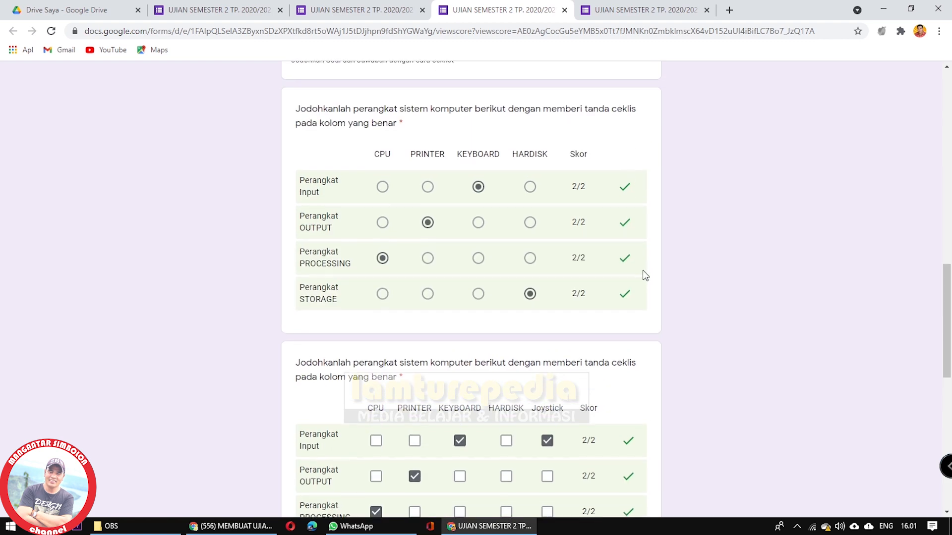
scroll(642, 270, down, 8)
scroll(363, 321, down, 2)
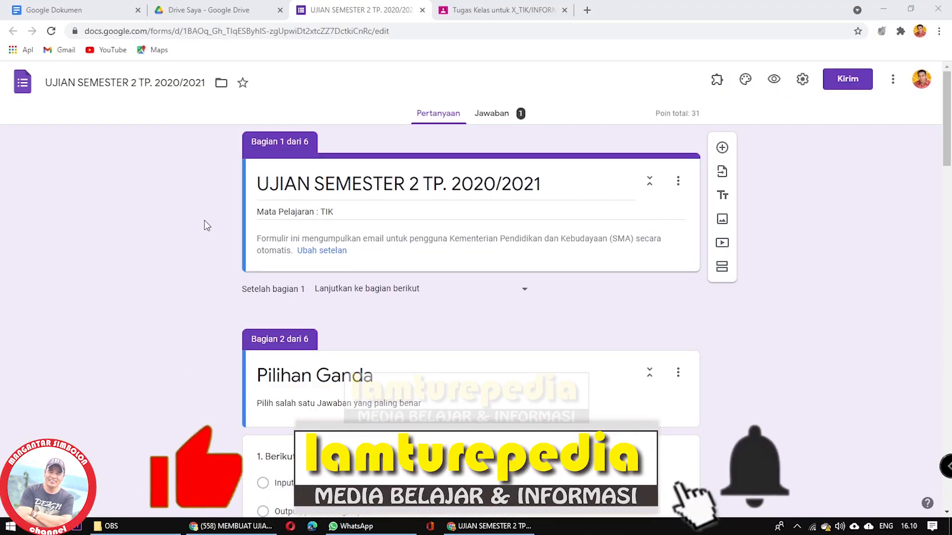
- Look through the exam form's sections and questions in the editor, down to "Uraian" and back to the title
scroll(214, 271, down, 20)
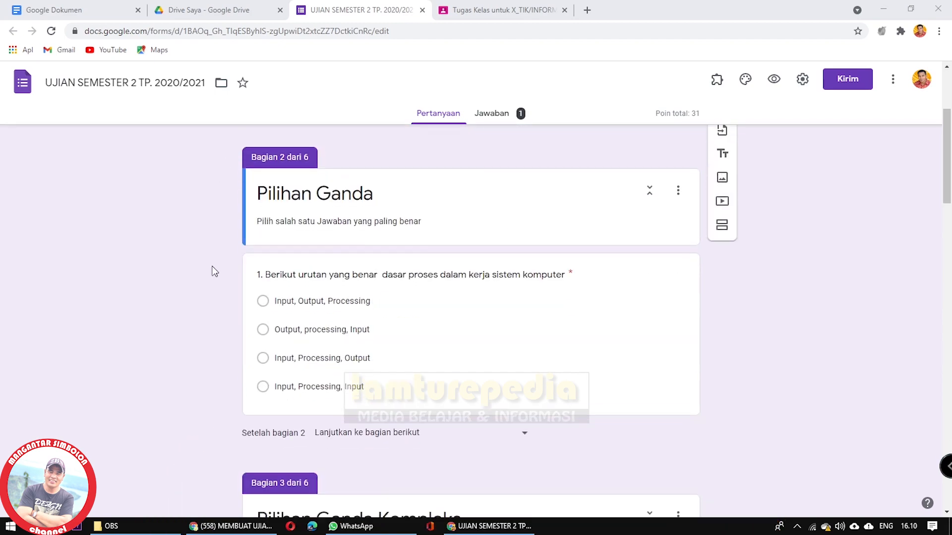
scroll(214, 271, down, 3)
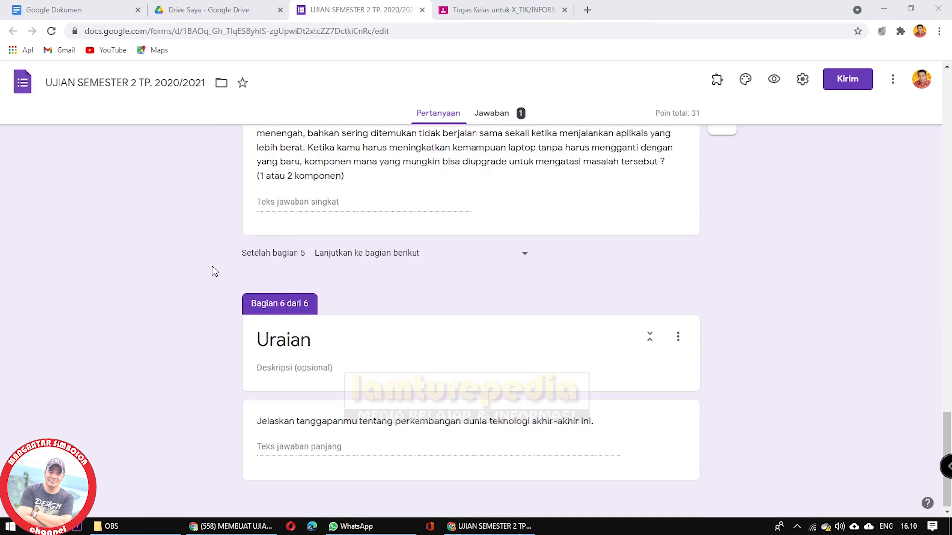
scroll(214, 271, up, 12)
scroll(214, 271, up, 15)
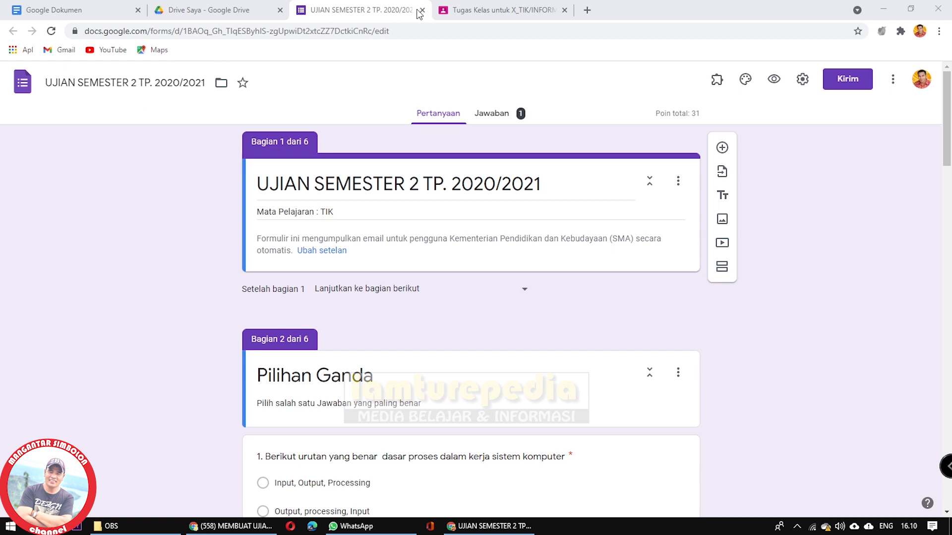
- Close the Classroom assignment, exam form, Google Docs and Drive tabs so that no page of this browser window remains
click(564, 10)
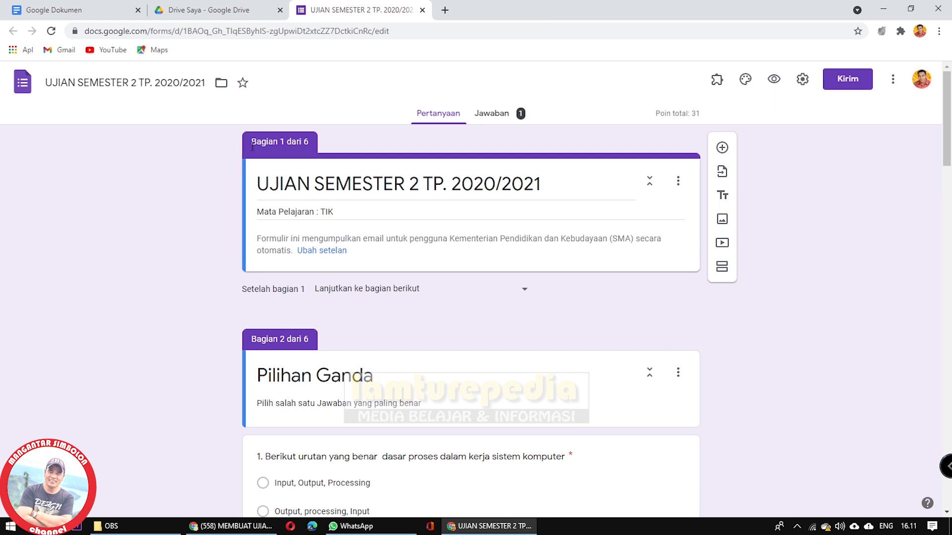
click(423, 10)
click(137, 10)
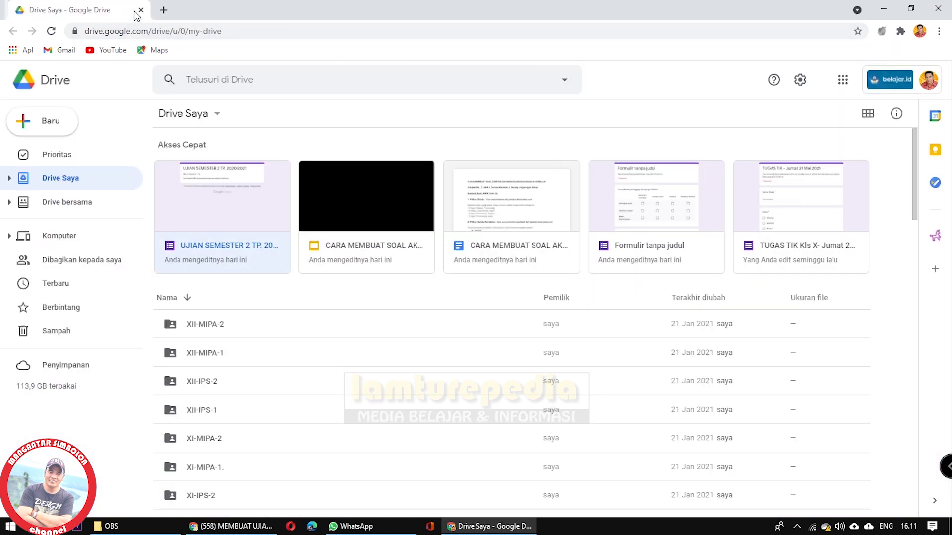
click(138, 10)
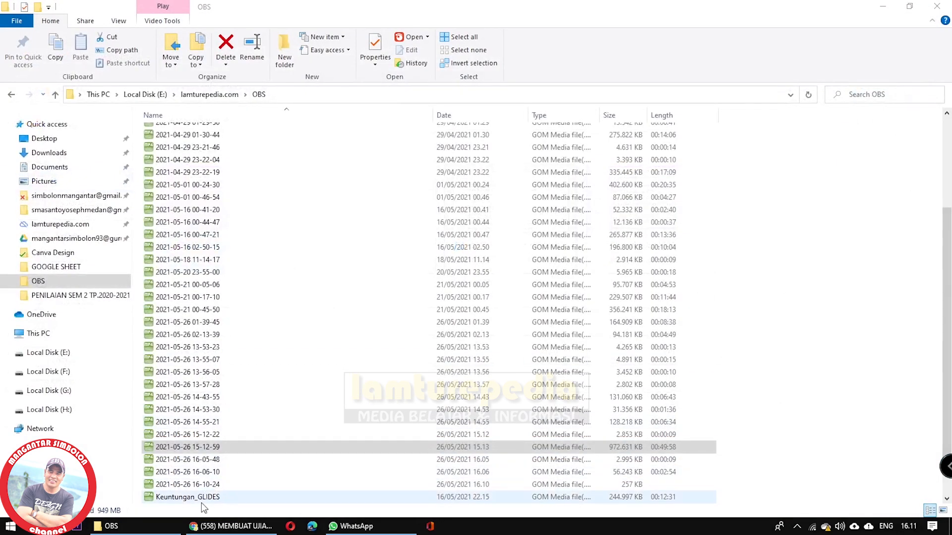
- Switch to the browser window showing YouTube, open a new window under the school account's profile and maximize it
click(230, 526)
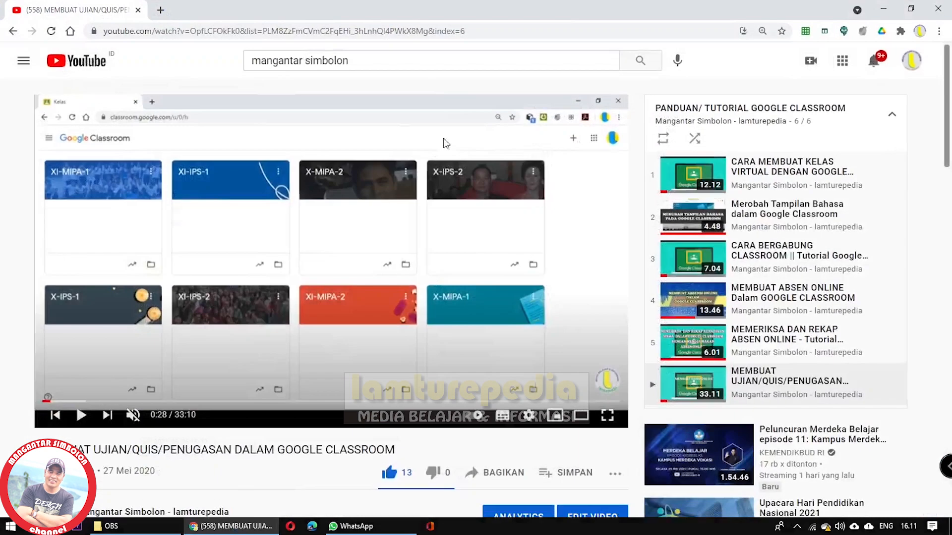
click(920, 31)
click(803, 251)
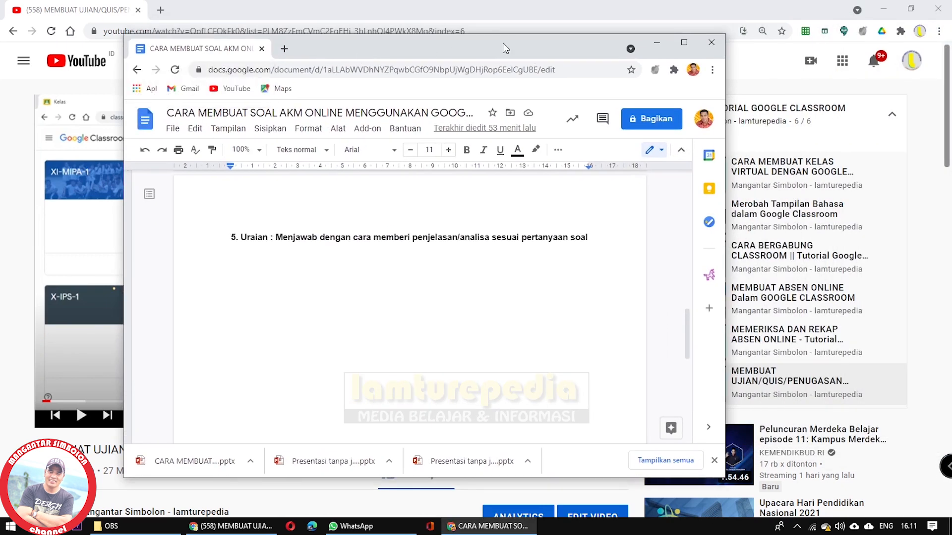
click(683, 44)
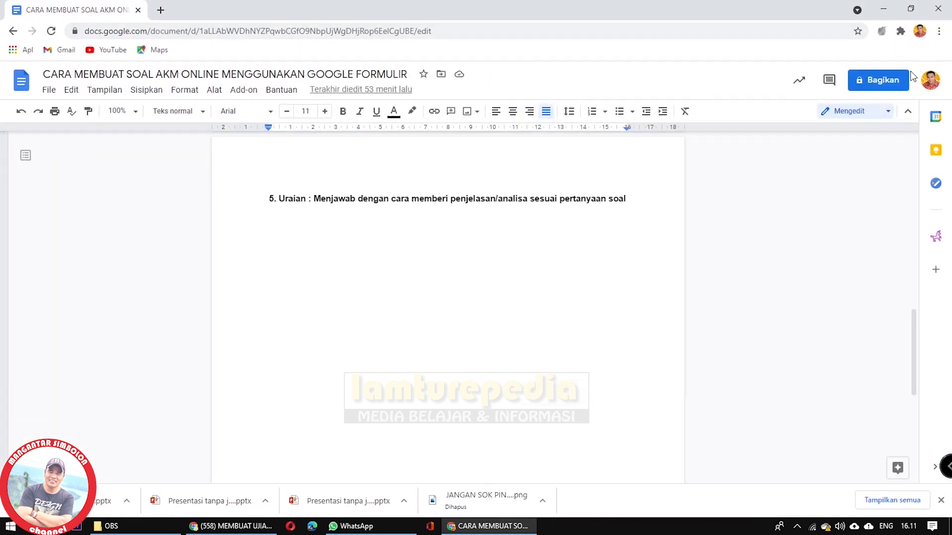
click(256, 529)
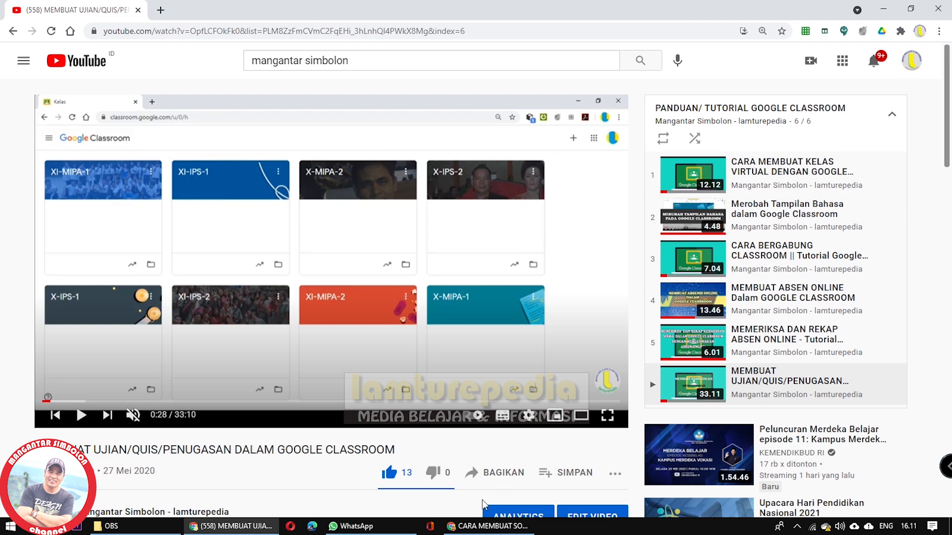
click(488, 526)
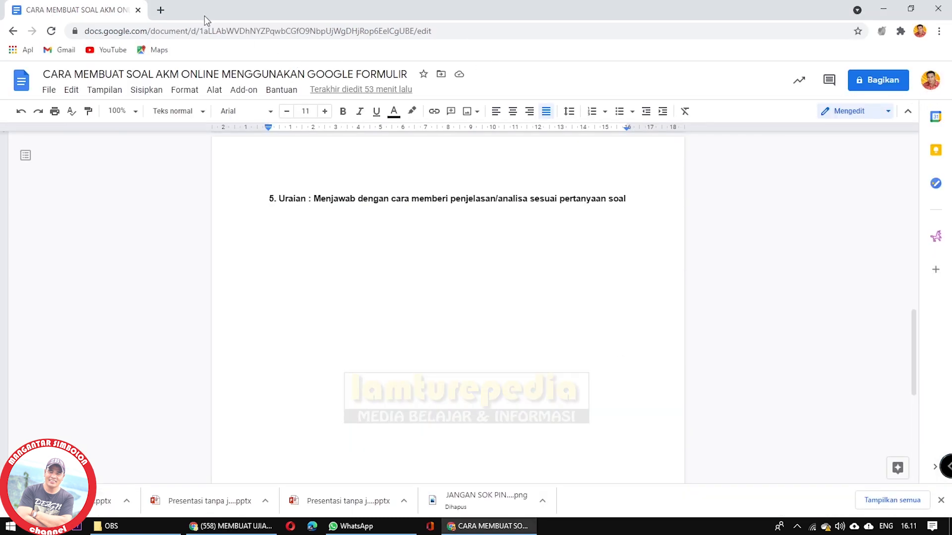
- View the list of Google apps from the Gmail inbox in a new tab and close that tab
click(160, 10)
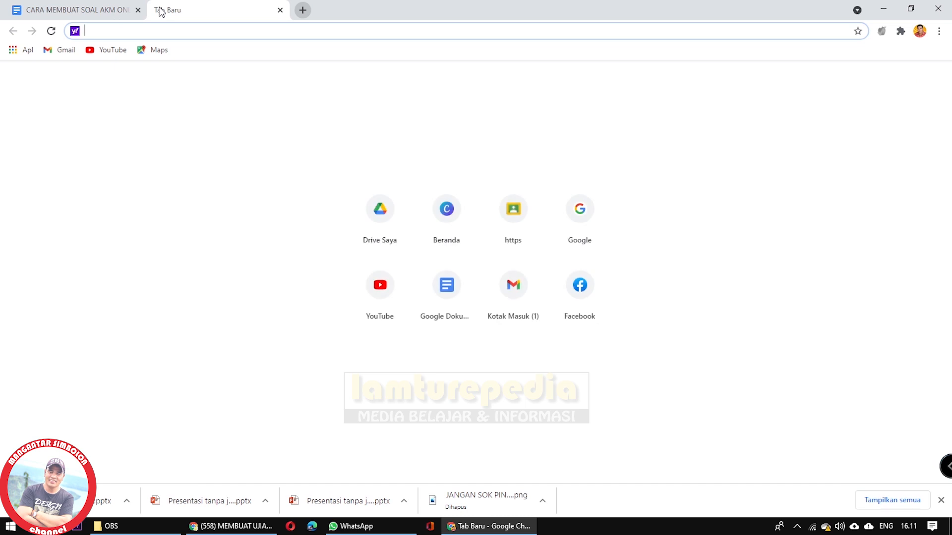
click(118, 9)
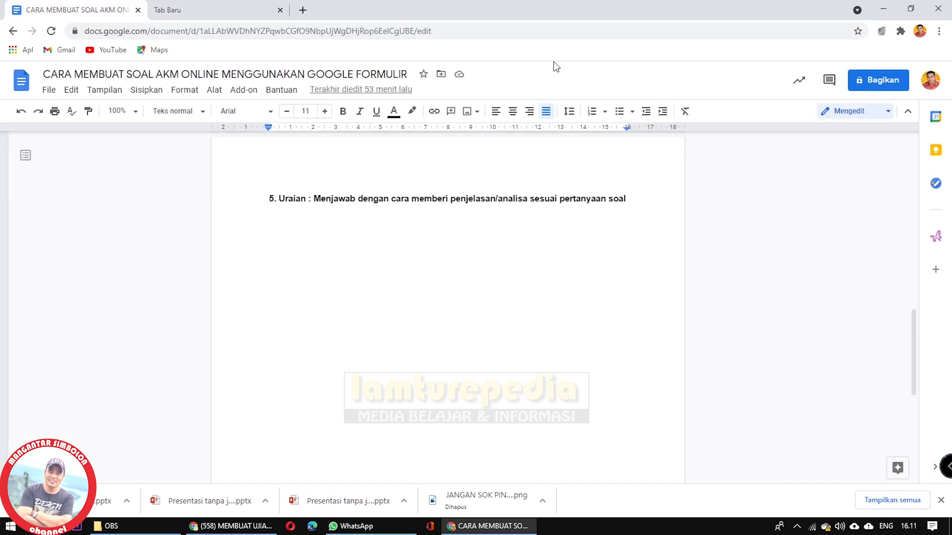
click(190, 11)
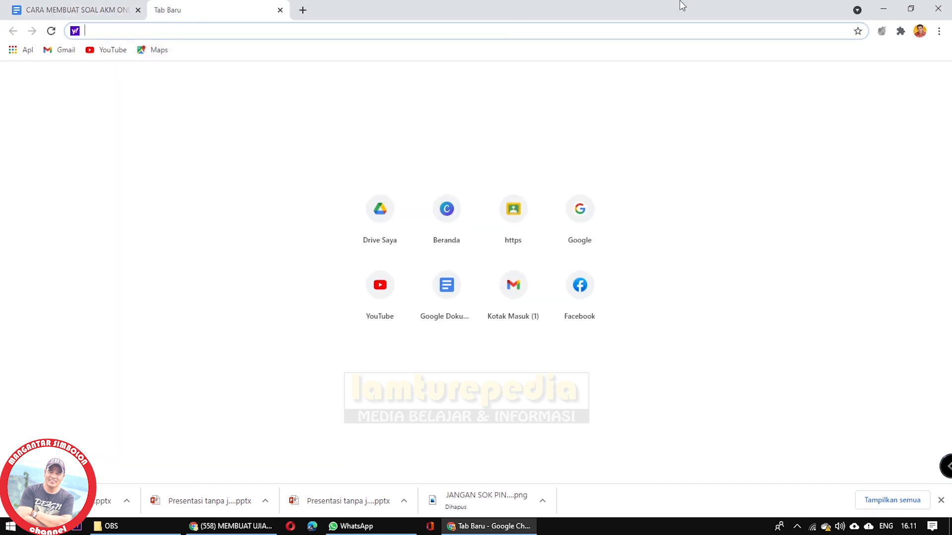
text(mail)
key(Return)
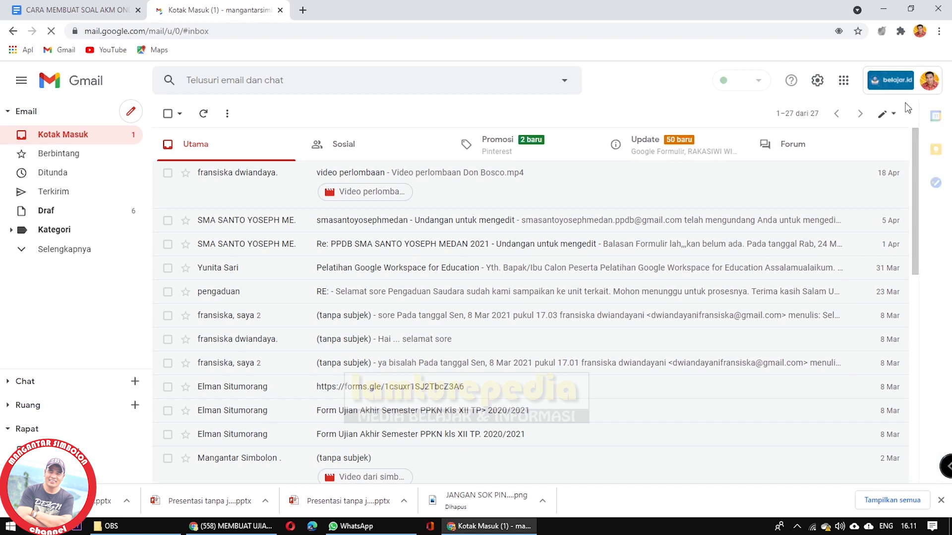
click(843, 81)
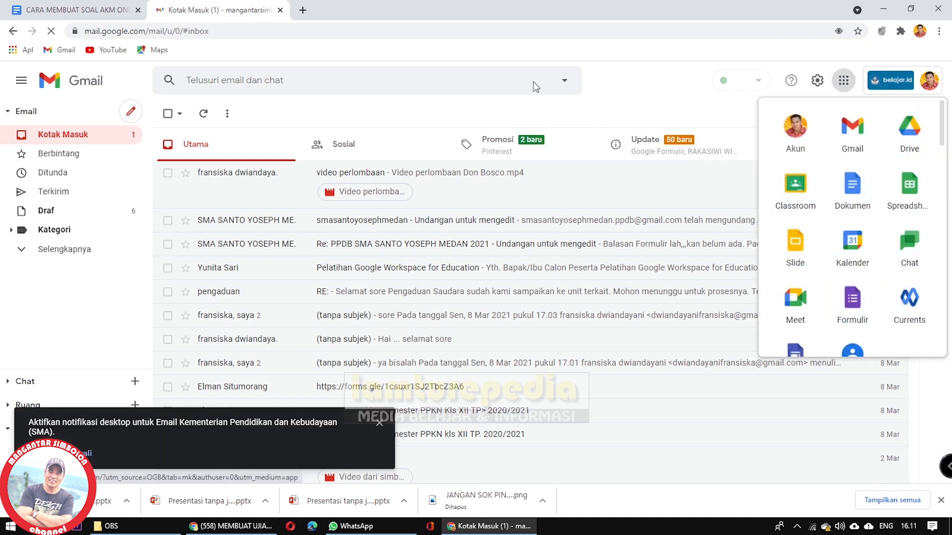
click(280, 9)
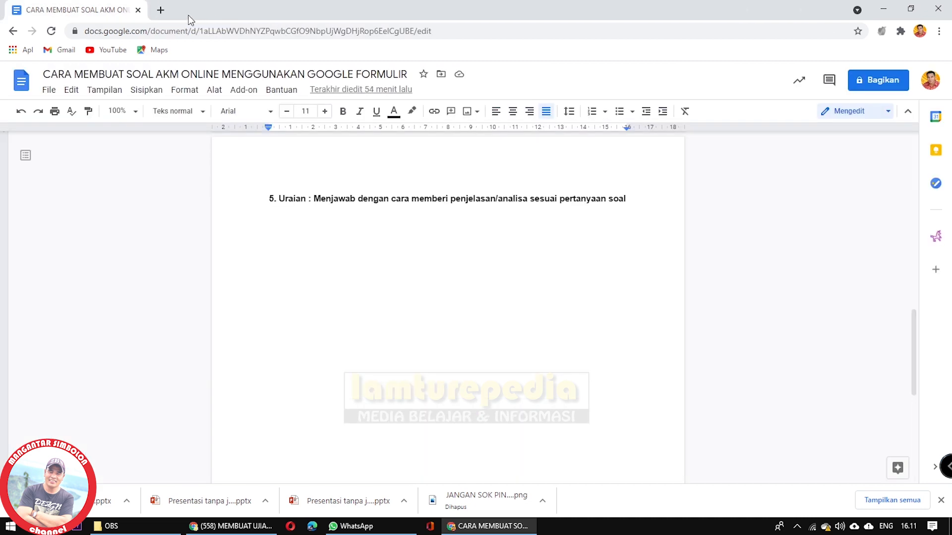
- Open Google Drive in a new tab by going to the address drive.google.com
click(161, 10)
text(crive)
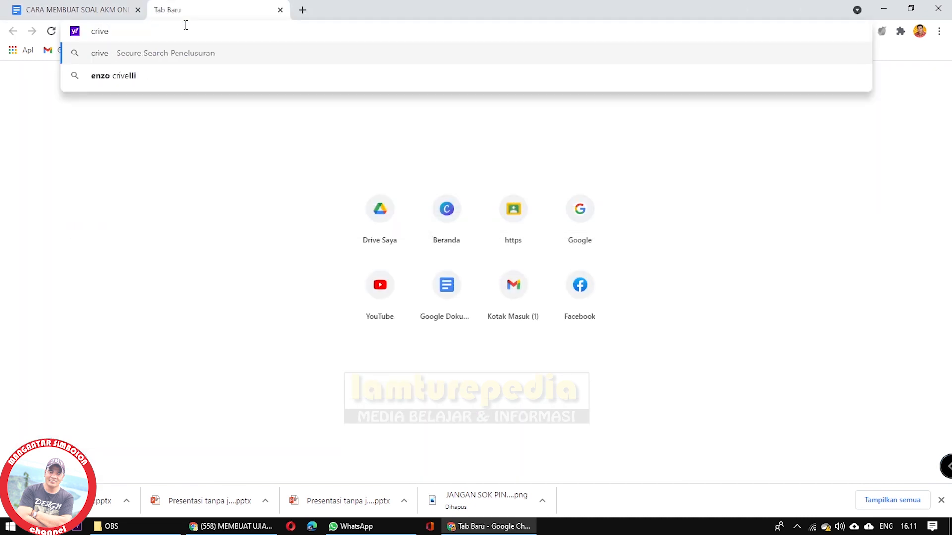
key(BackSpace)
key(BackSpace)
key(BackSpace)
key(BackSpace)
key(BackSpace)
text(dri)
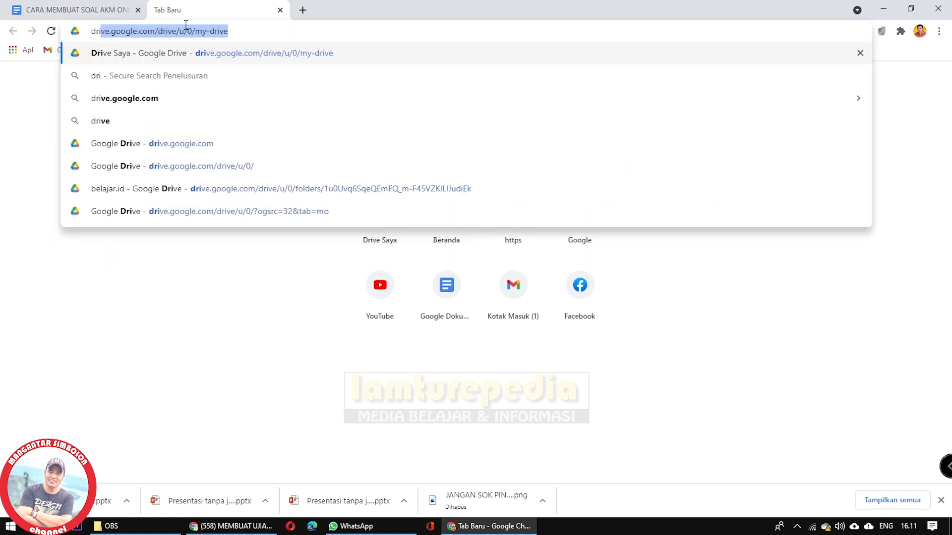
text(ve)
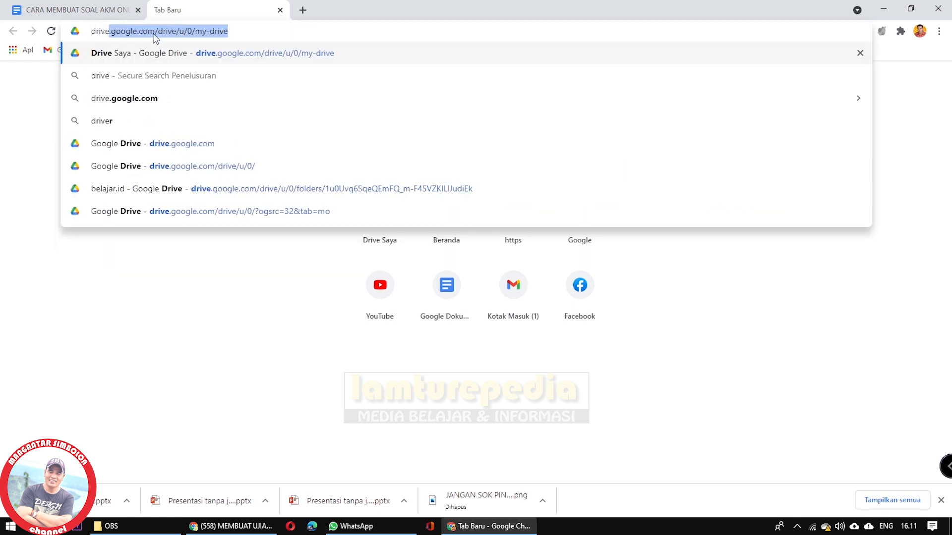
drag(228, 31, 156, 34)
key(BackSpace)
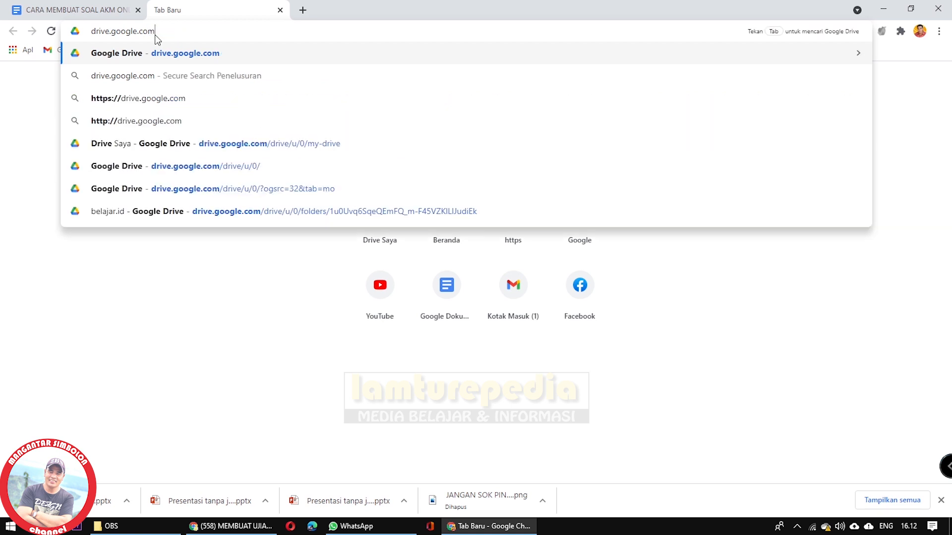
key(Return)
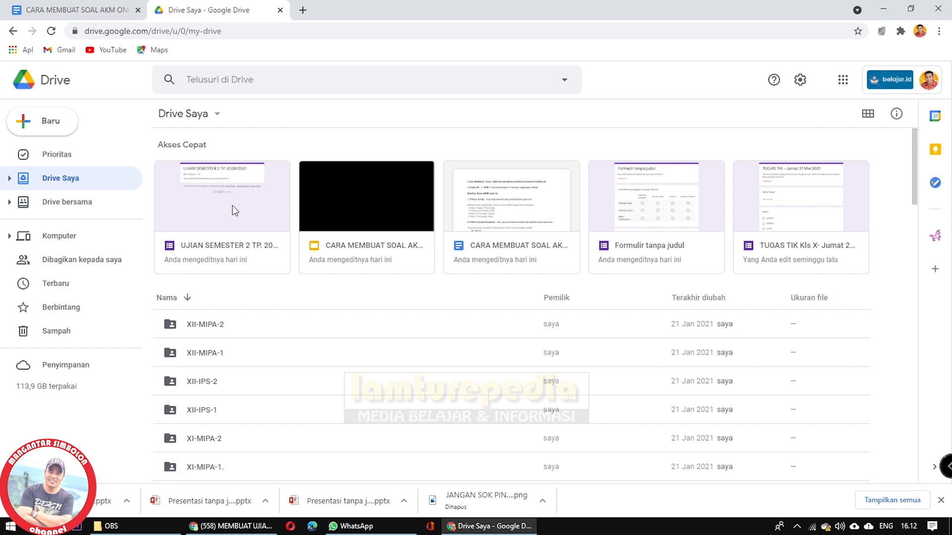
- Open the "UJIAN SEMESTER 2 TP. 2020/2021" form from the "Akses Cepat" files in Drive for editing
scroll(295, 301, down, 12)
scroll(296, 302, up, 12)
click(201, 211)
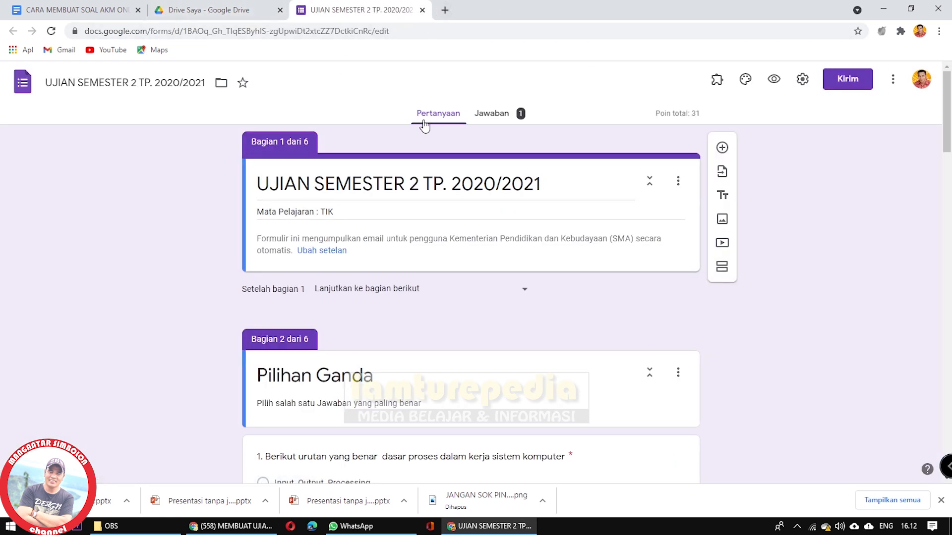
click(445, 10)
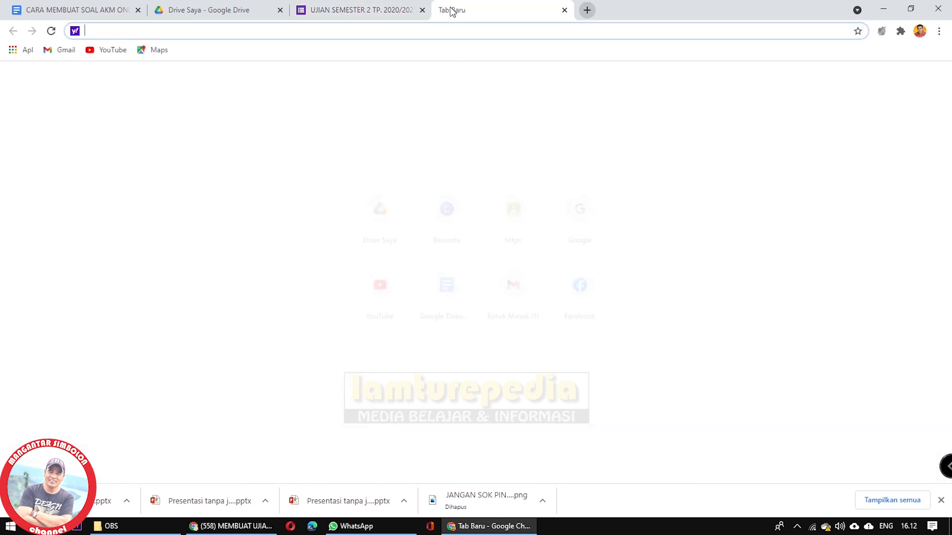
text(classroom.google.com/u/0/h)
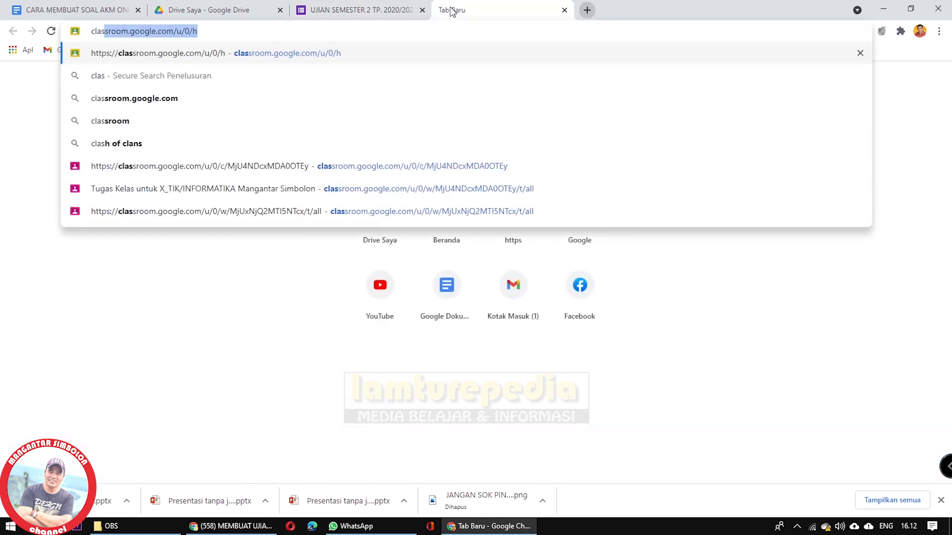
drag(223, 34, 175, 33)
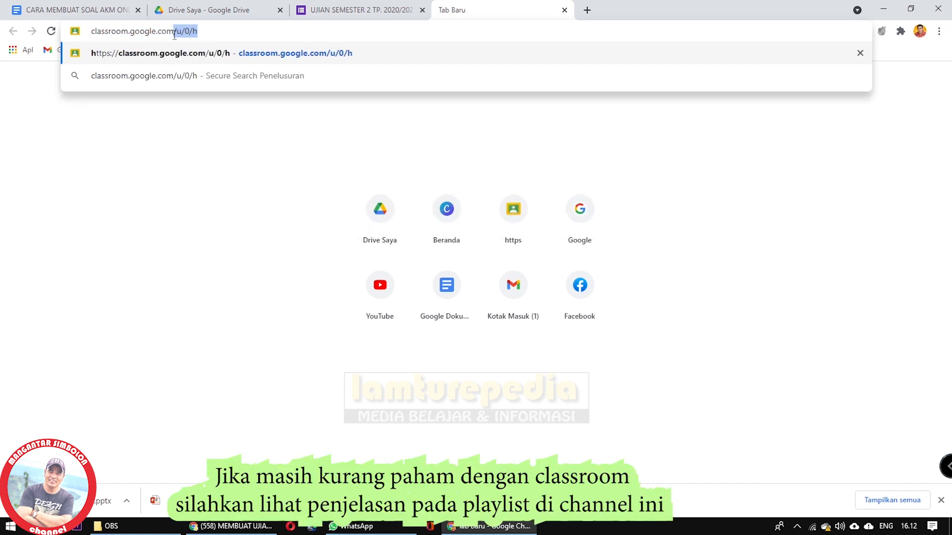
key(BackSpace)
- Open Google Classroom in a new tab from the list of Google apps in Drive
click(199, 15)
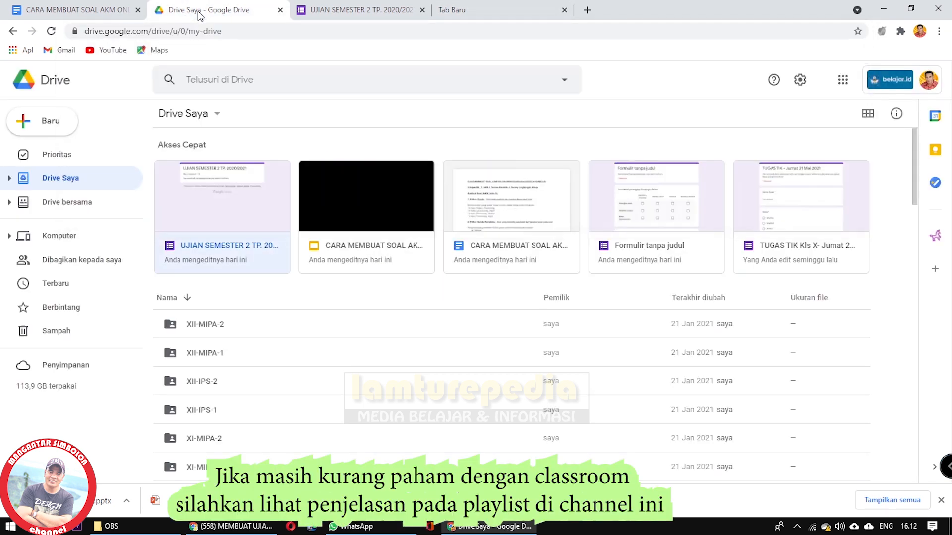
click(842, 80)
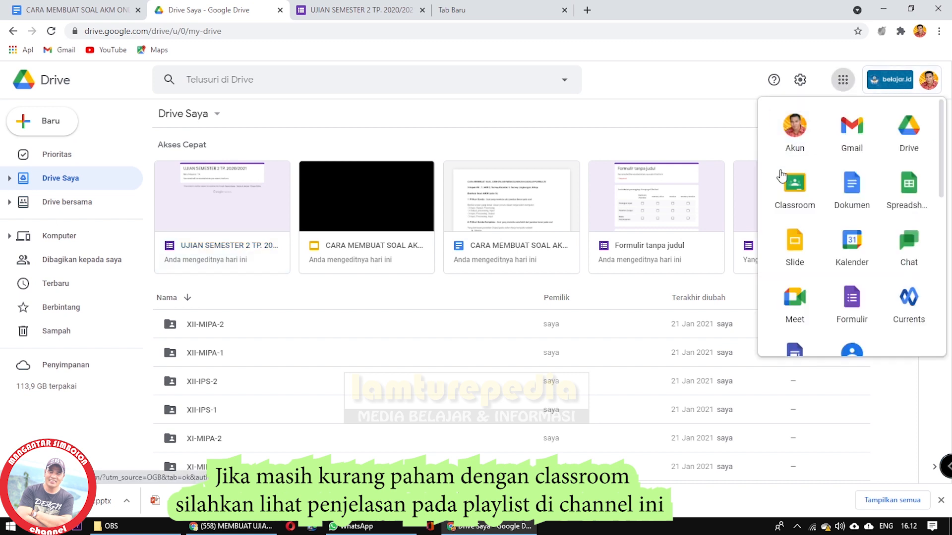
click(810, 185)
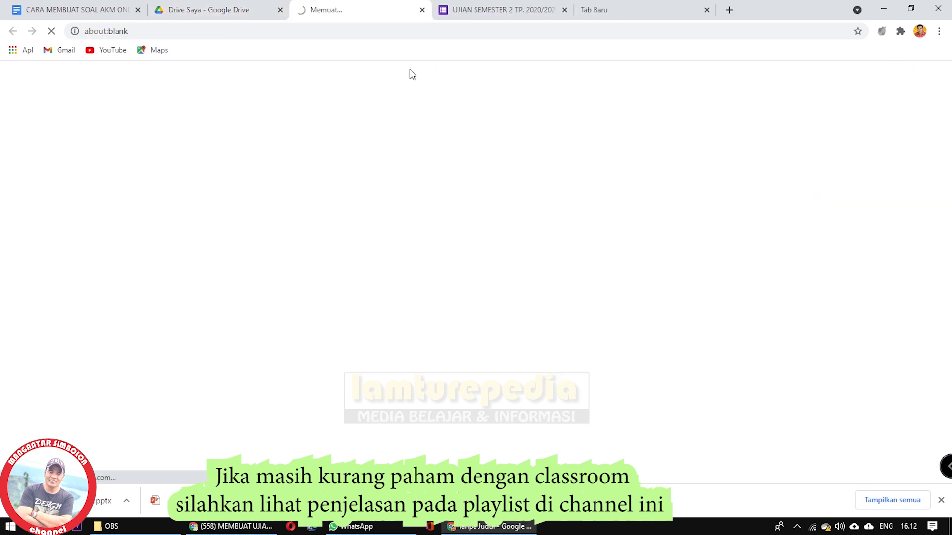
click(474, 13)
click(323, 11)
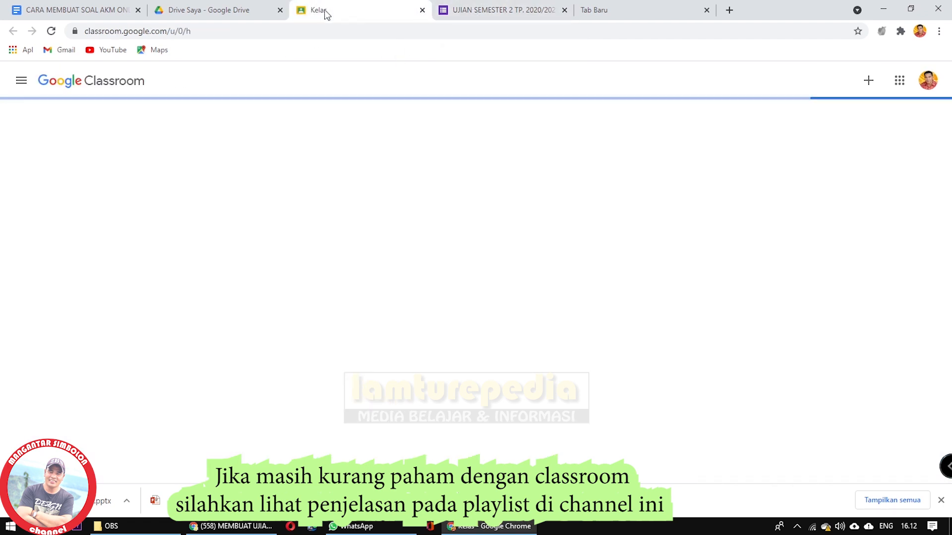
- Open the X_TIK/INFORMATIKA class from the list of classes and go to its "Tugas Kelas" page
click(20, 82)
scroll(112, 314, down, 10)
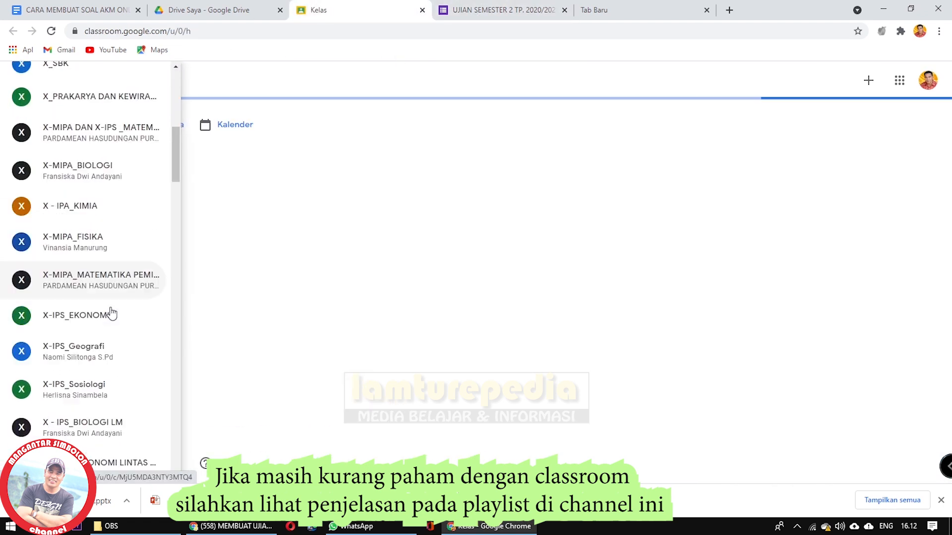
scroll(91, 410, up, 3)
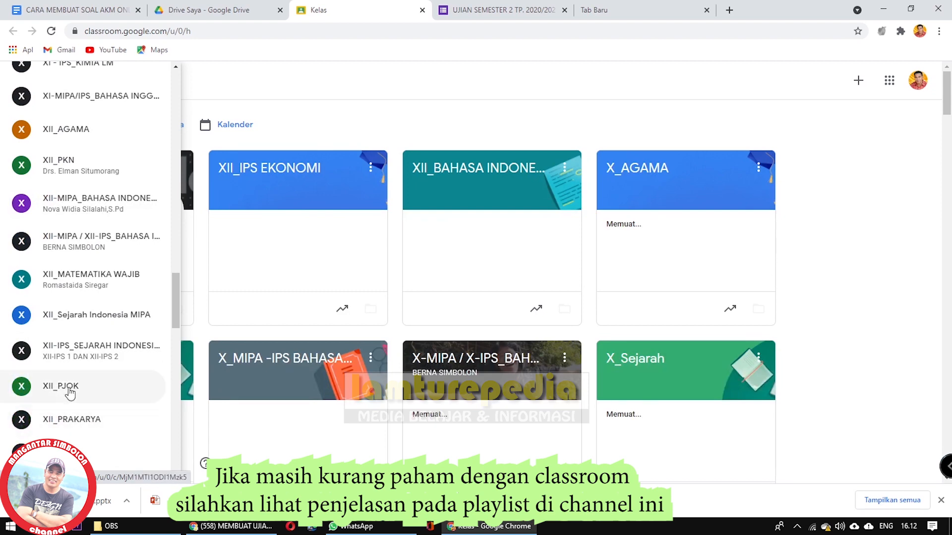
scroll(68, 389, down, 12)
scroll(65, 389, down, 10)
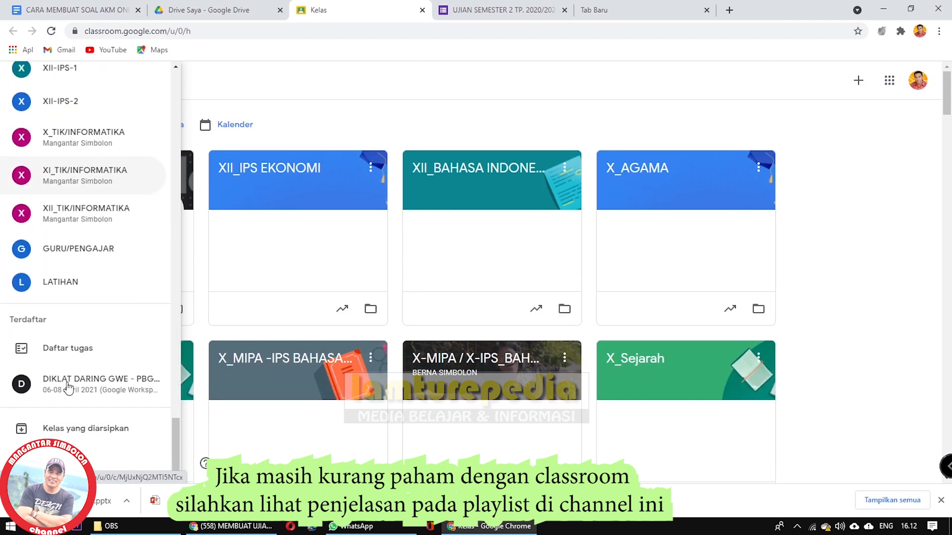
click(72, 143)
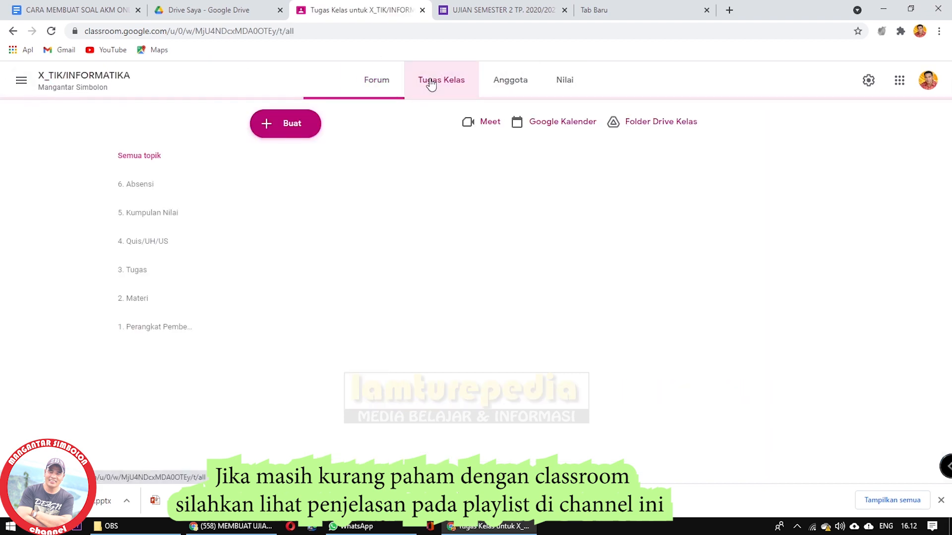
- Create a quiz assignment (Tugas kuis) titled "UJIA SEMESTER 2 TP 2020/2021" and remove its Blank Quiz attachment
click(262, 130)
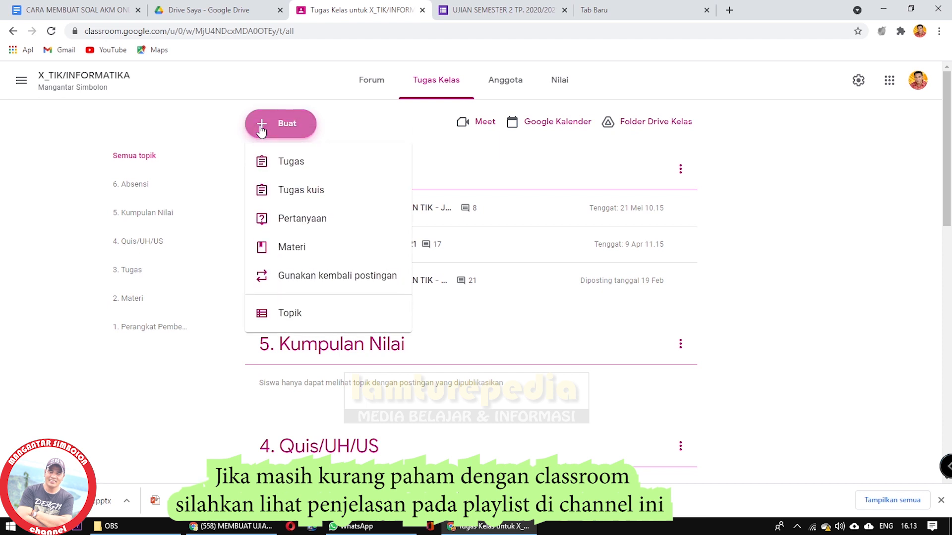
click(291, 191)
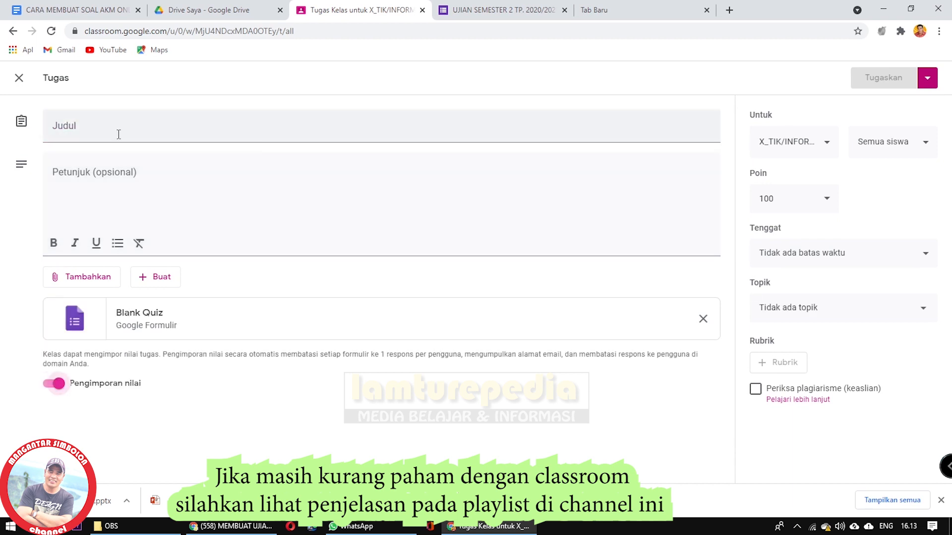
click(58, 128)
text(UJIA)
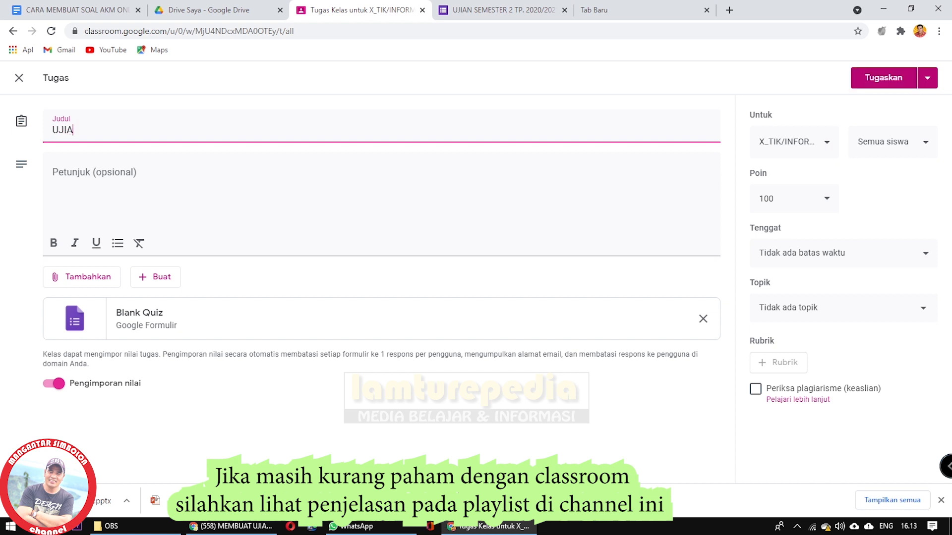
text( SEMESTER 2 TP 20)
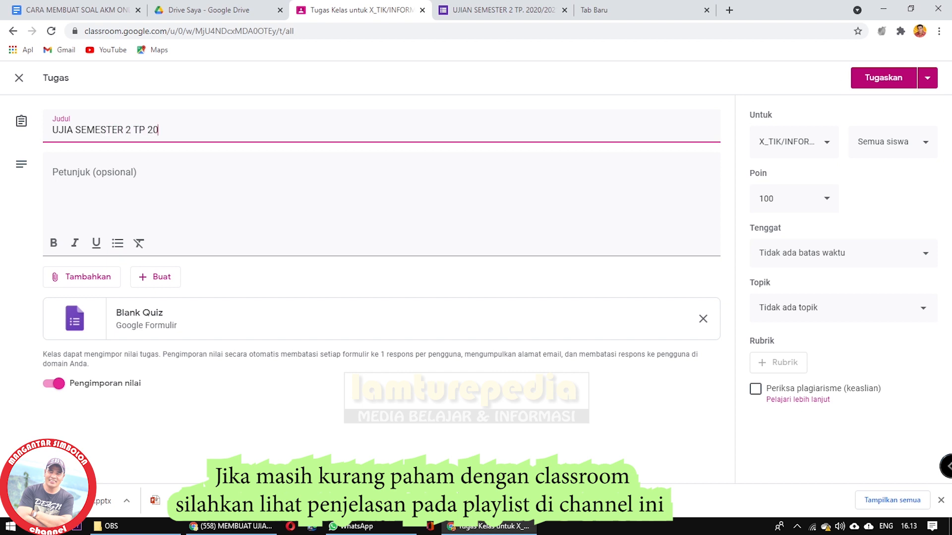
text(20/2021)
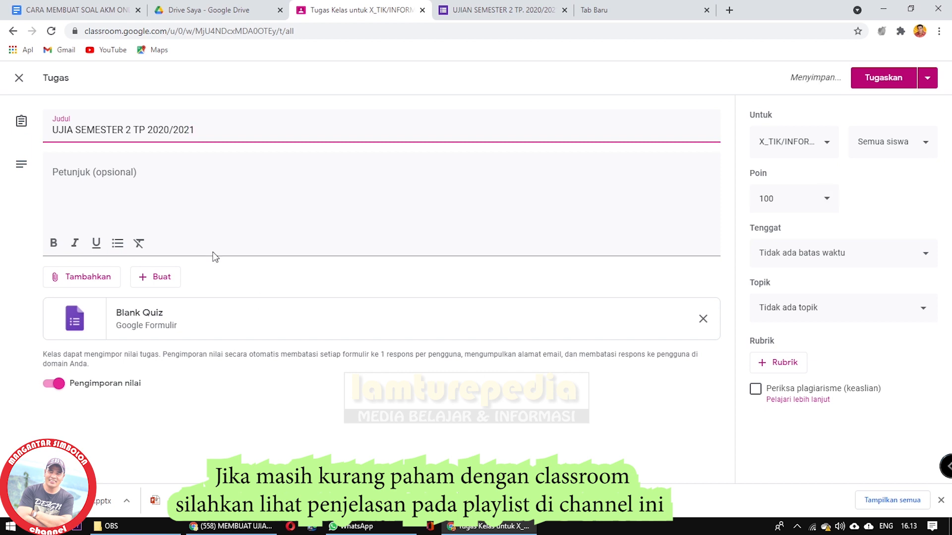
click(83, 180)
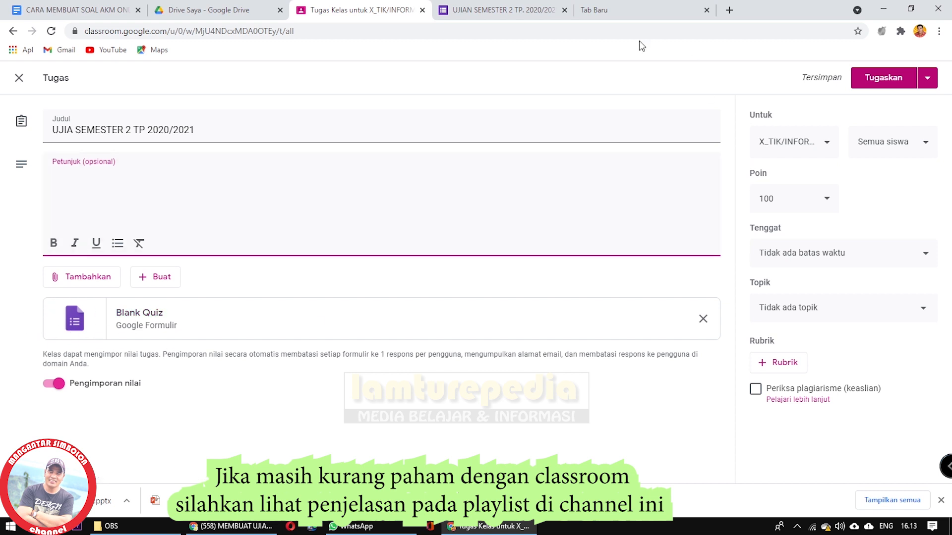
click(703, 320)
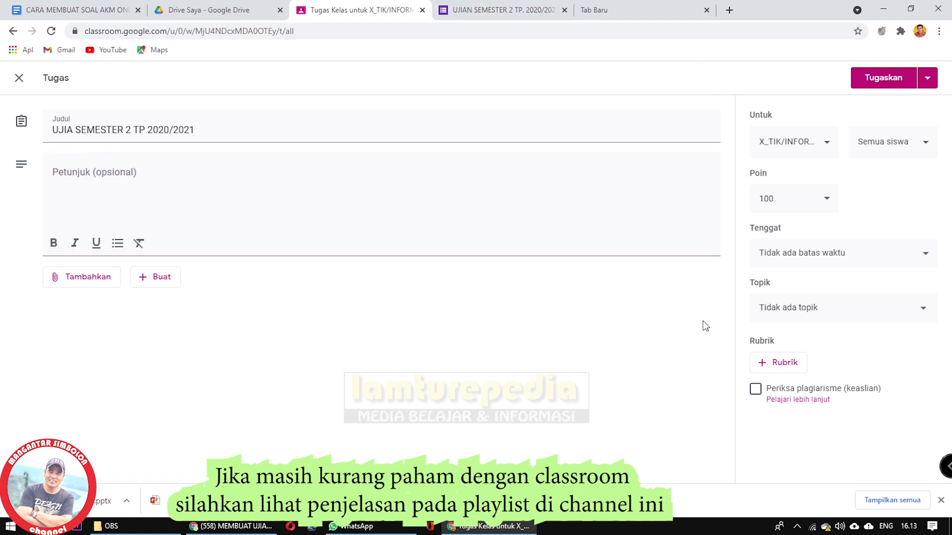
- Close the exam form's tab and reopen the "UJIAN SEMESTER 2 TP. 2020/2021" form from the "Akses Cepat" files in Drive
click(498, 12)
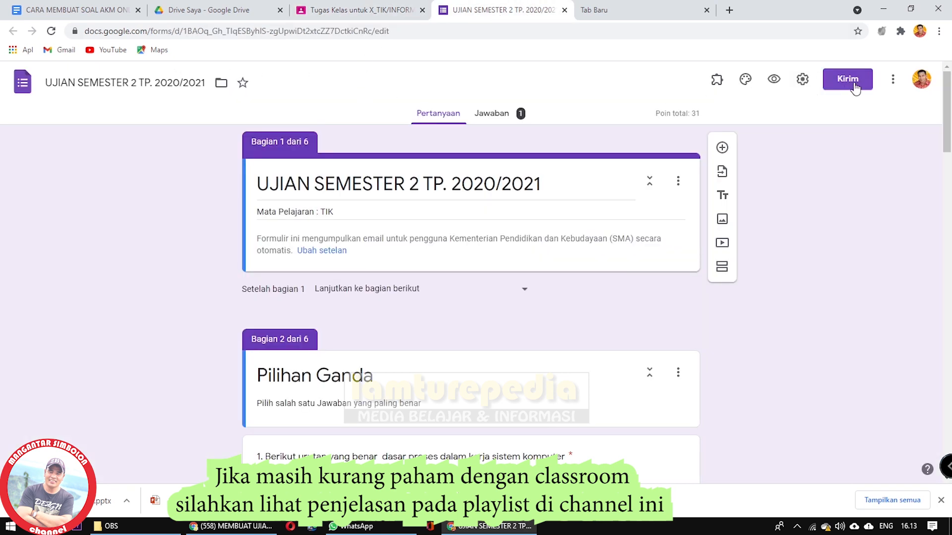
click(564, 9)
click(163, 12)
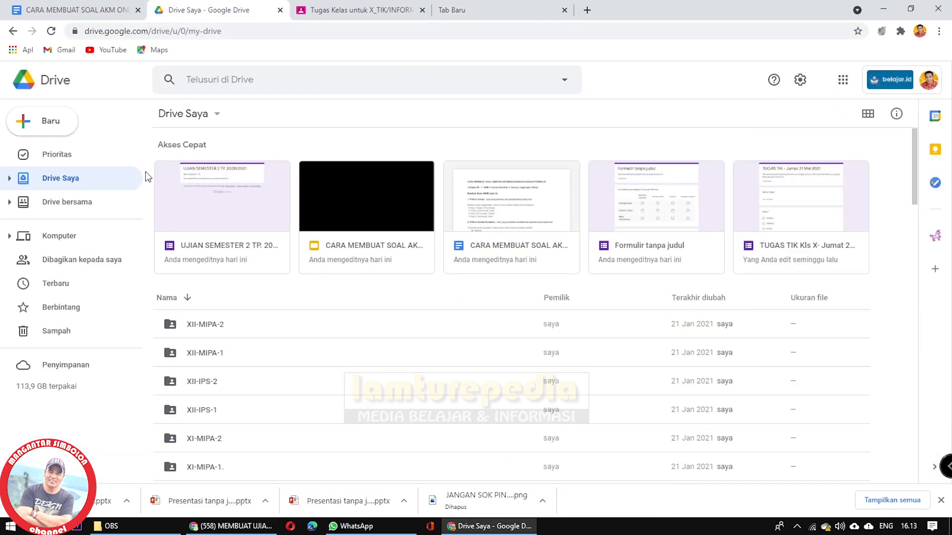
click(213, 194)
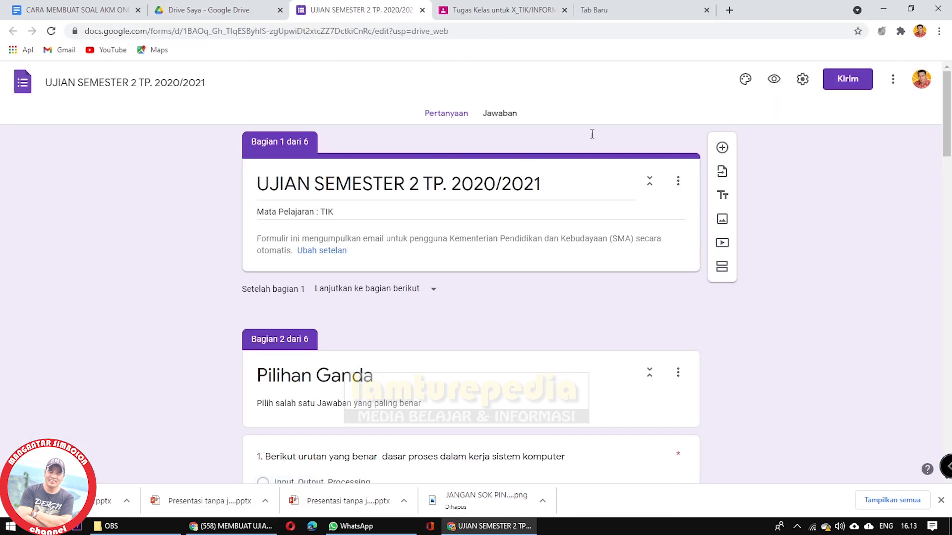
- Copy the exam form's share link as a shortened URL and close the send form dialog
click(847, 81)
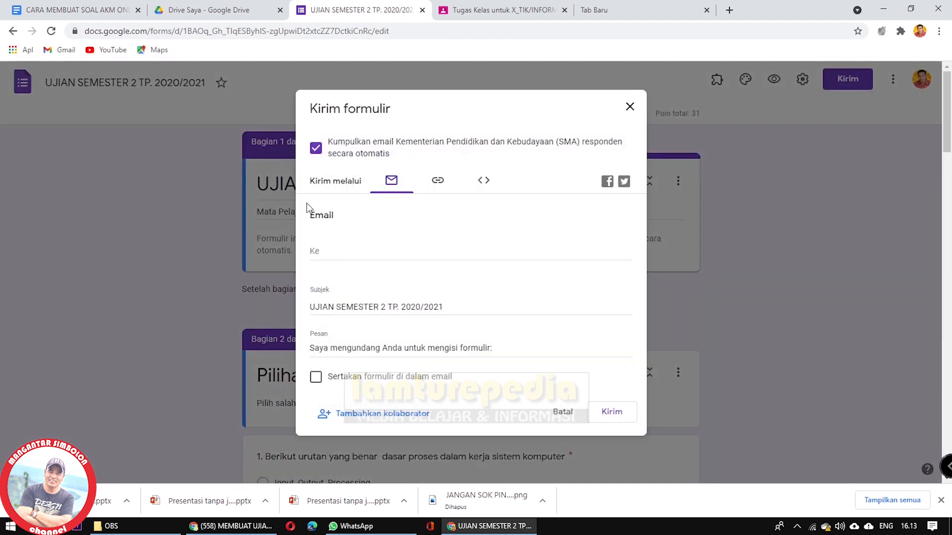
click(439, 185)
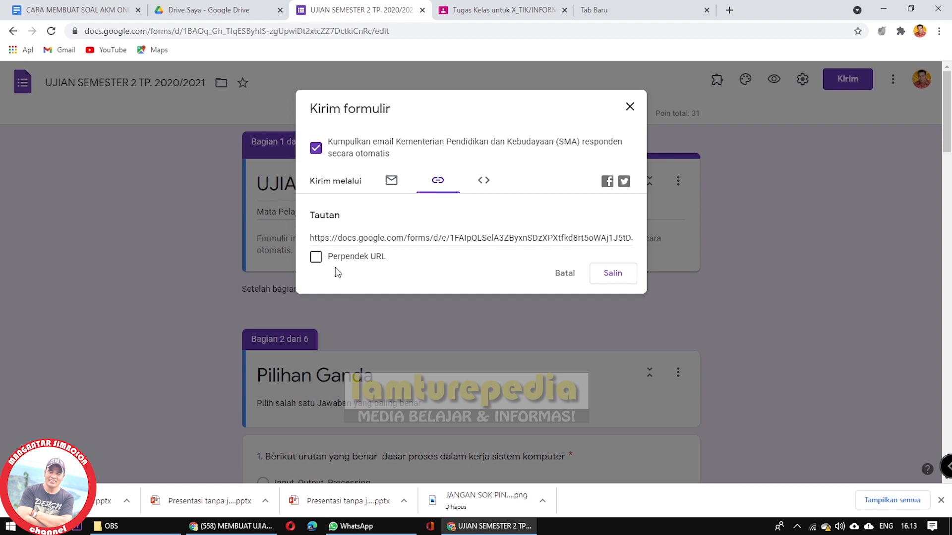
click(316, 258)
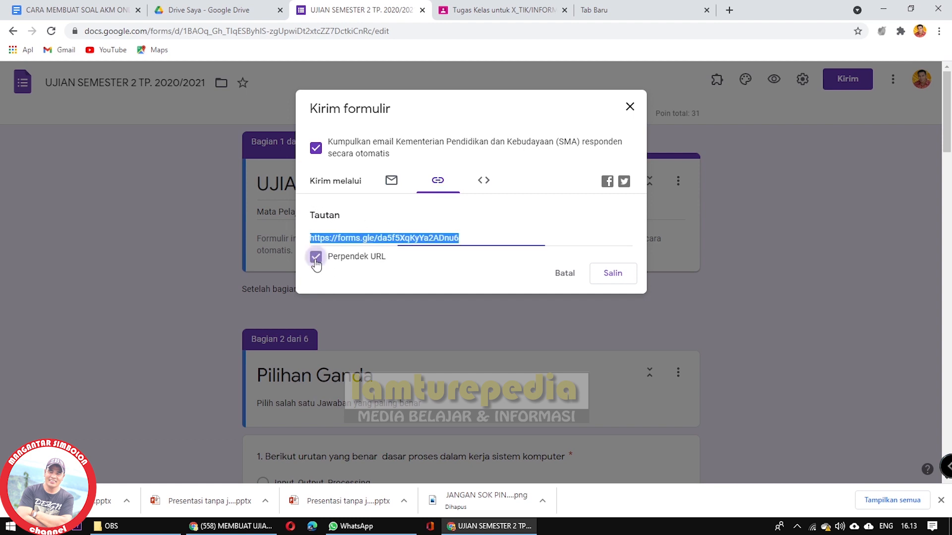
click(605, 275)
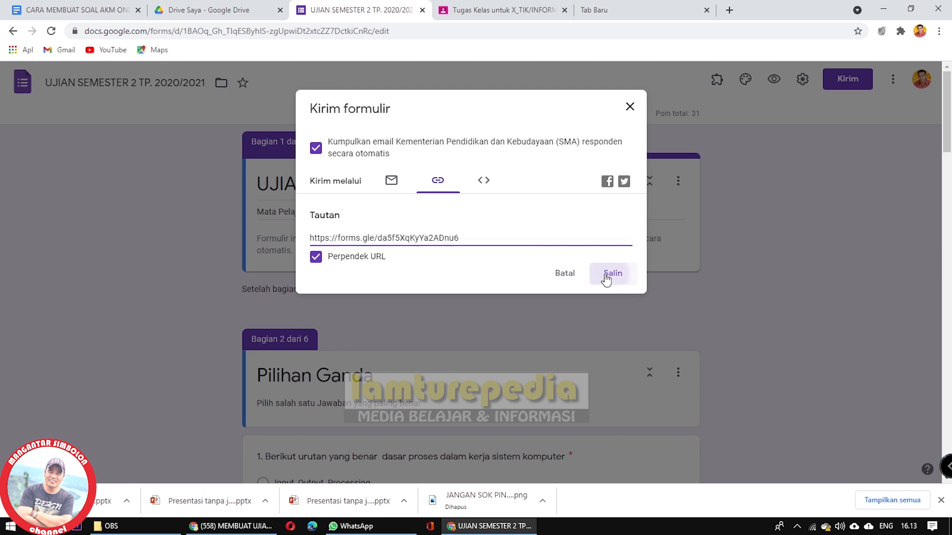
click(629, 107)
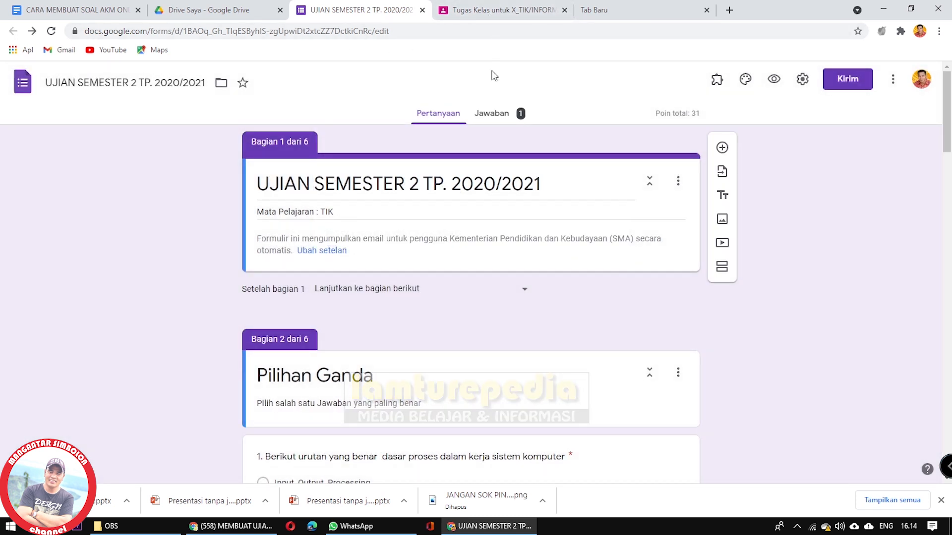
- Attach the copied form link to the "UJIA SEMESTER 2 TP 2020/2021" assignment in Classroom
click(479, 12)
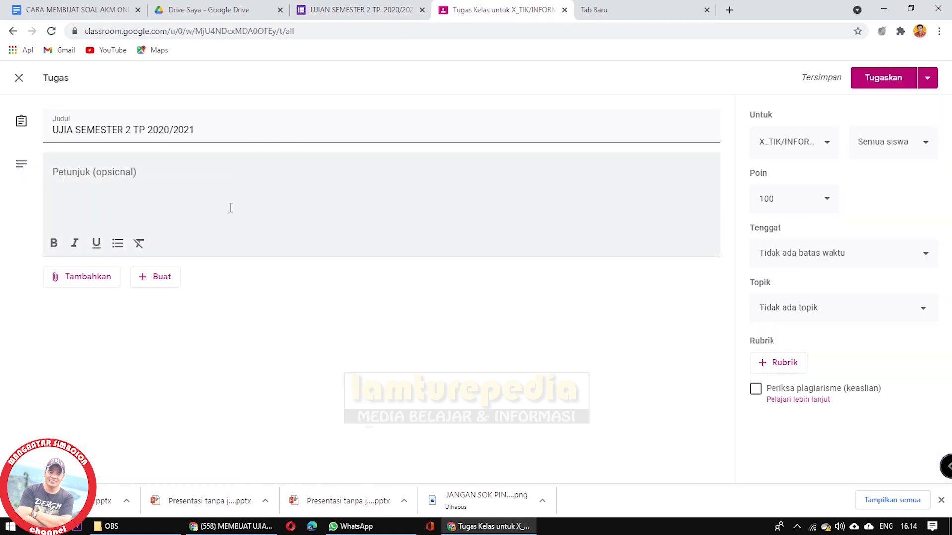
click(81, 279)
click(82, 330)
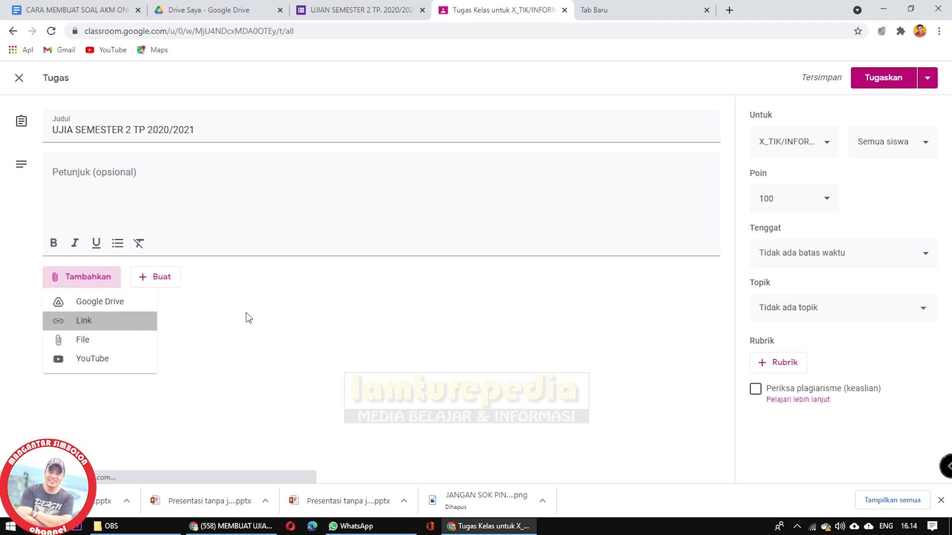
right_click(454, 279)
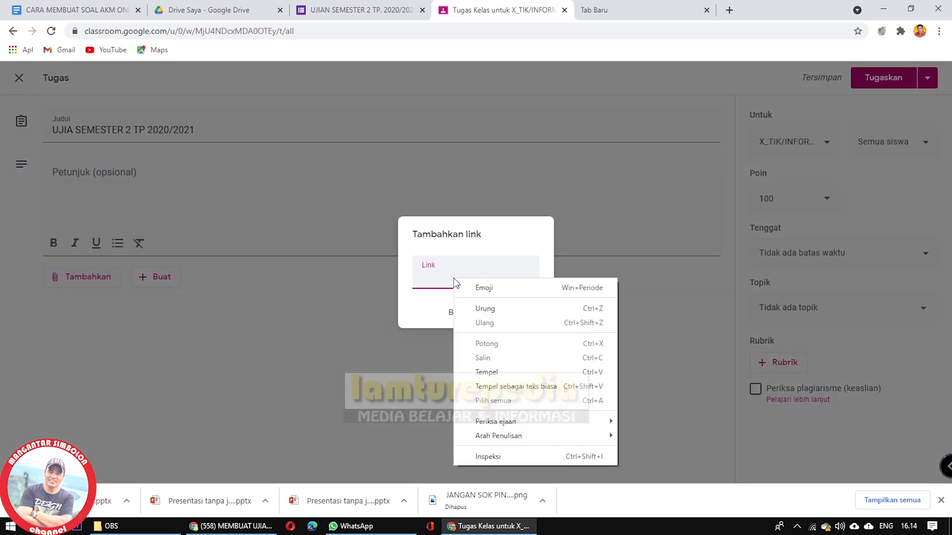
click(487, 372)
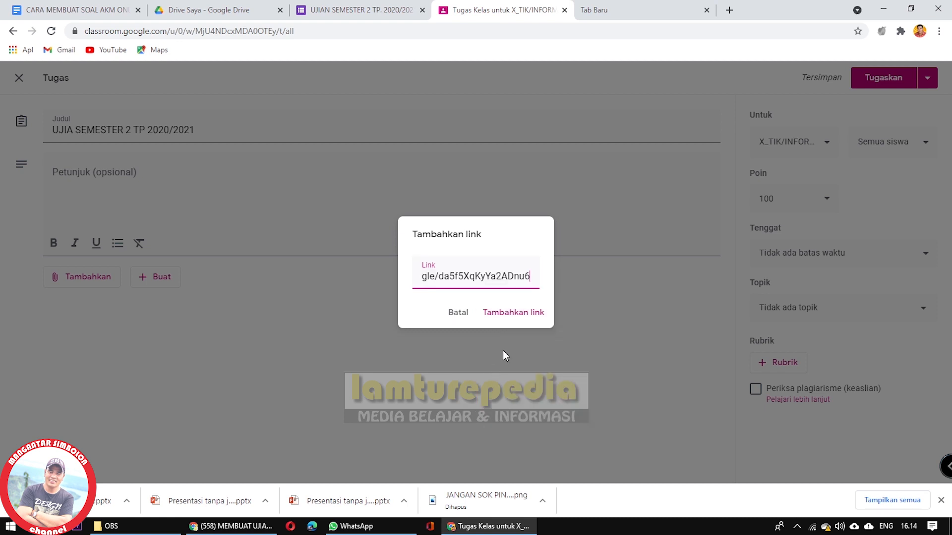
click(526, 315)
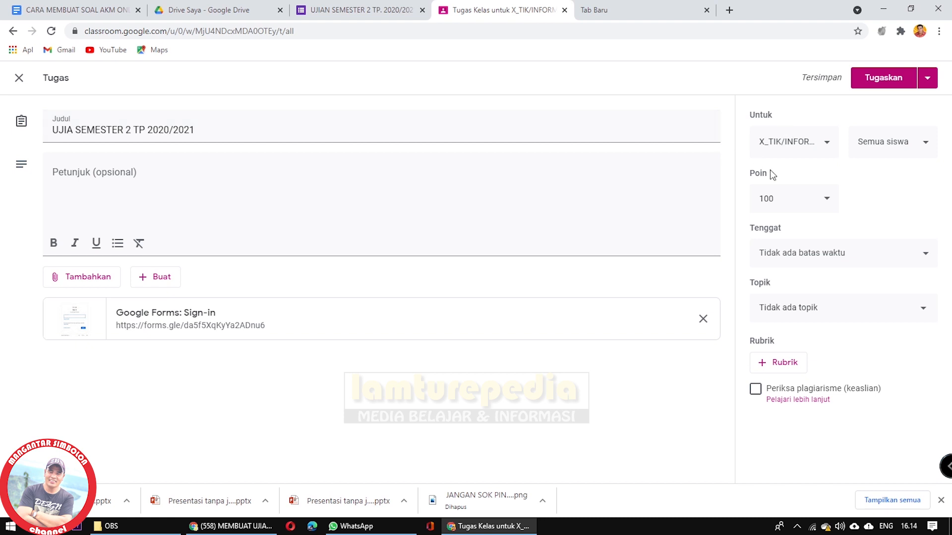
- Look at the assignment's point options, review the exam form's questions and return to the assignment in Classroom
click(825, 200)
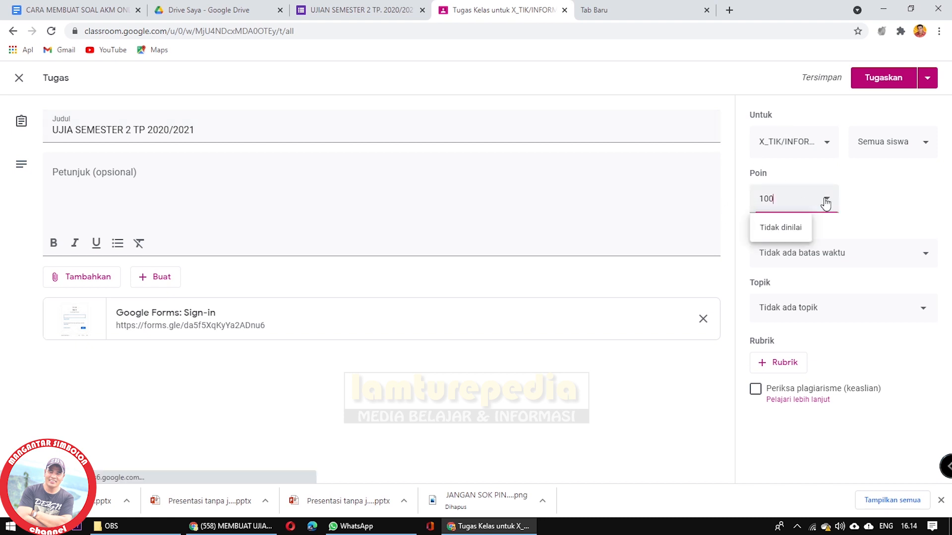
click(886, 197)
click(353, 10)
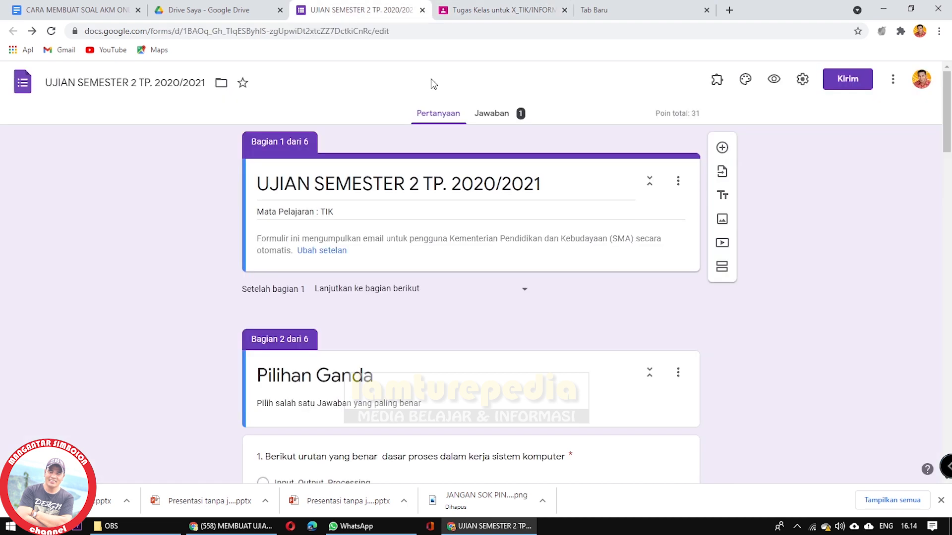
scroll(510, 266, down, 10)
scroll(510, 265, down, 5)
scroll(510, 266, up, 5)
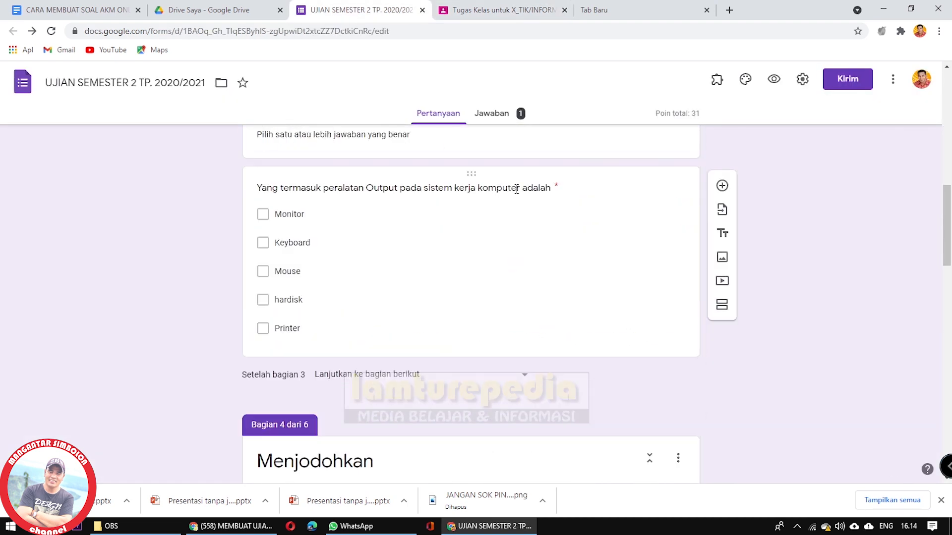
click(491, 10)
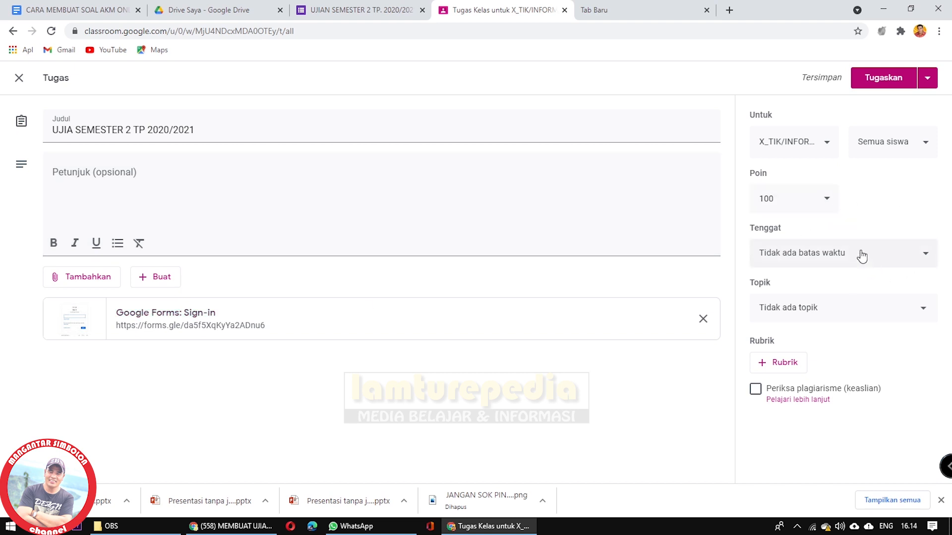
- Set the assignment's due date to 29 Mei 2021 at 10.00
click(841, 253)
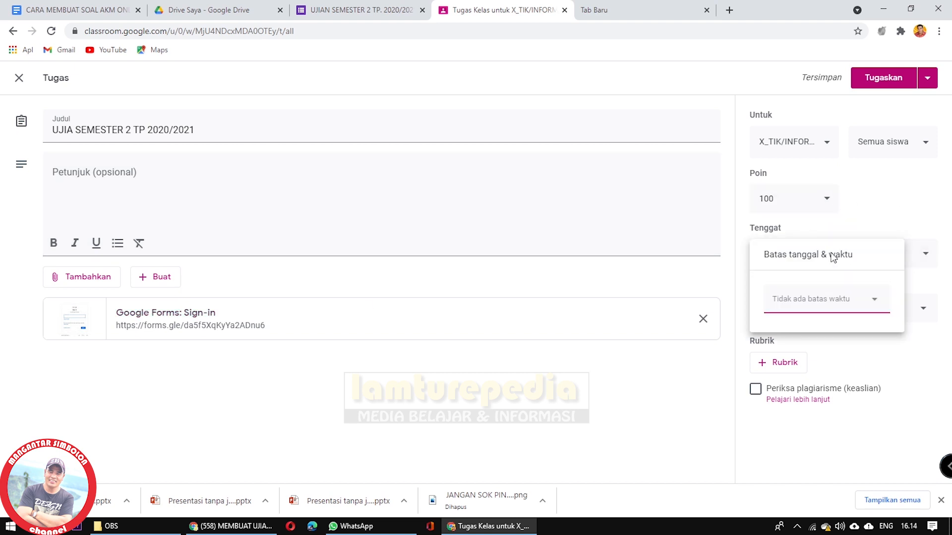
click(813, 298)
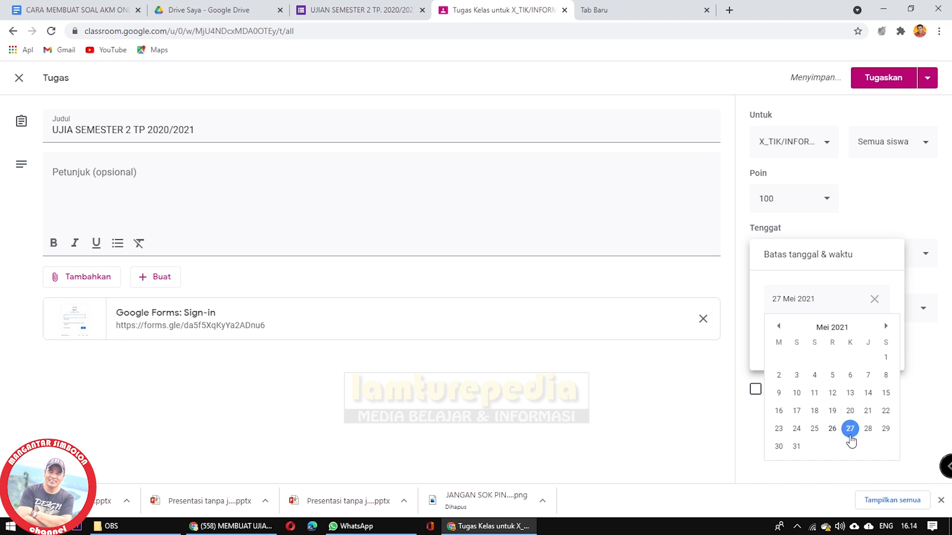
click(885, 428)
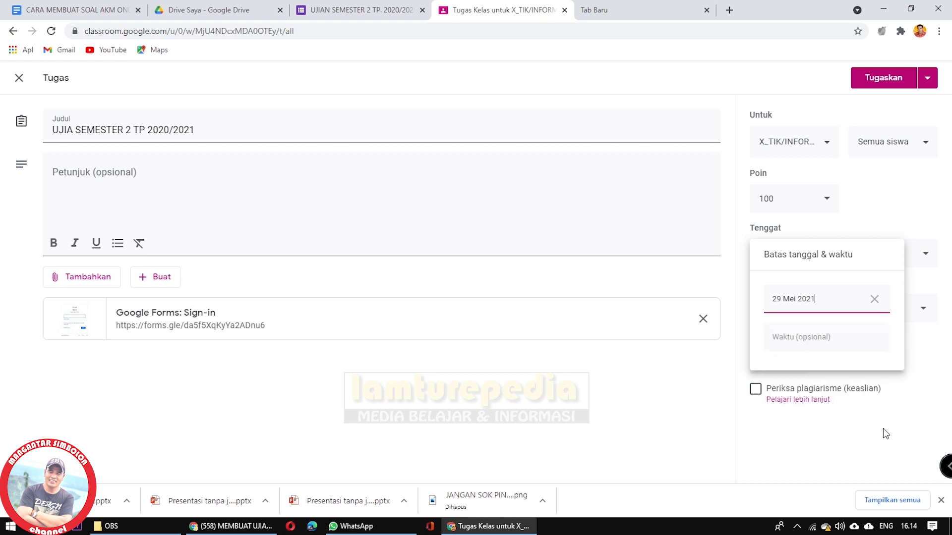
click(805, 338)
click(796, 336)
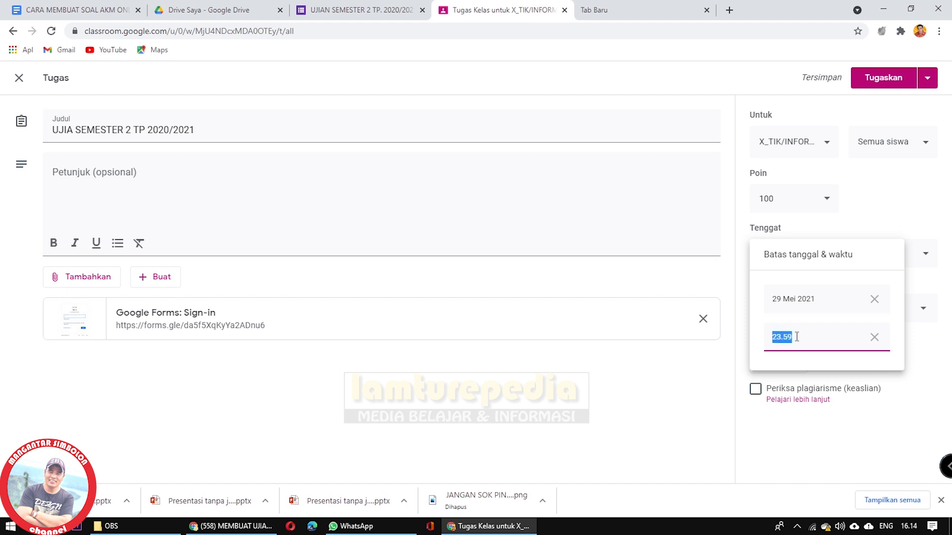
text(1)
text(0.00)
click(694, 395)
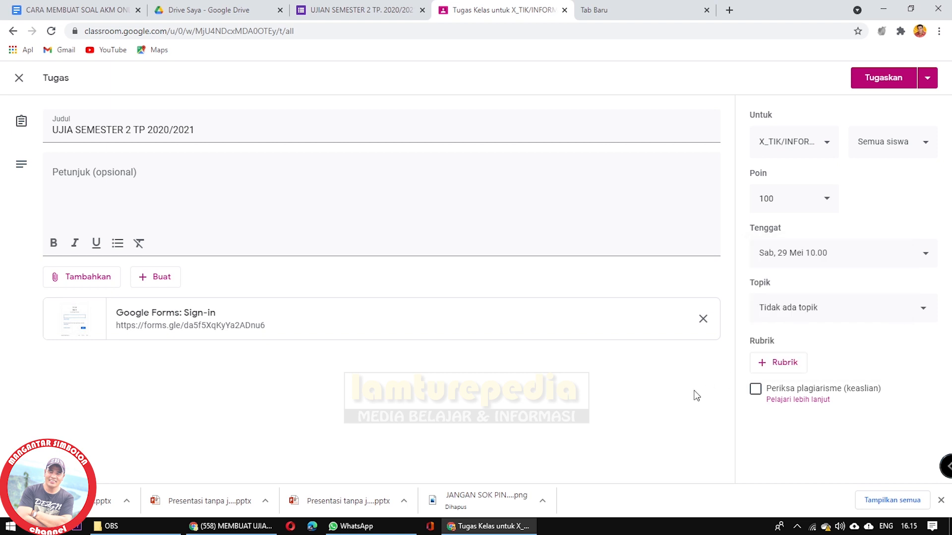
- Remove the due date from the assignment so it has no time limit
click(923, 253)
click(874, 298)
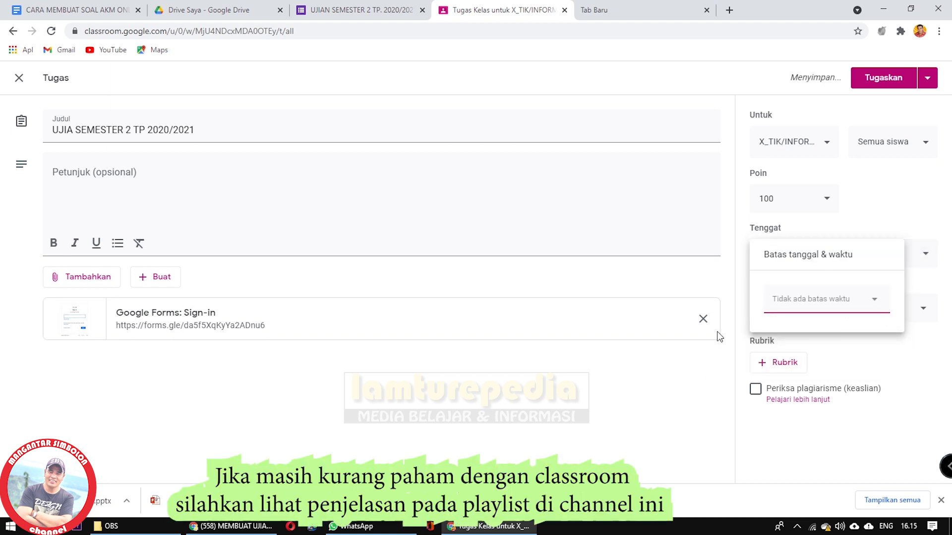
click(682, 375)
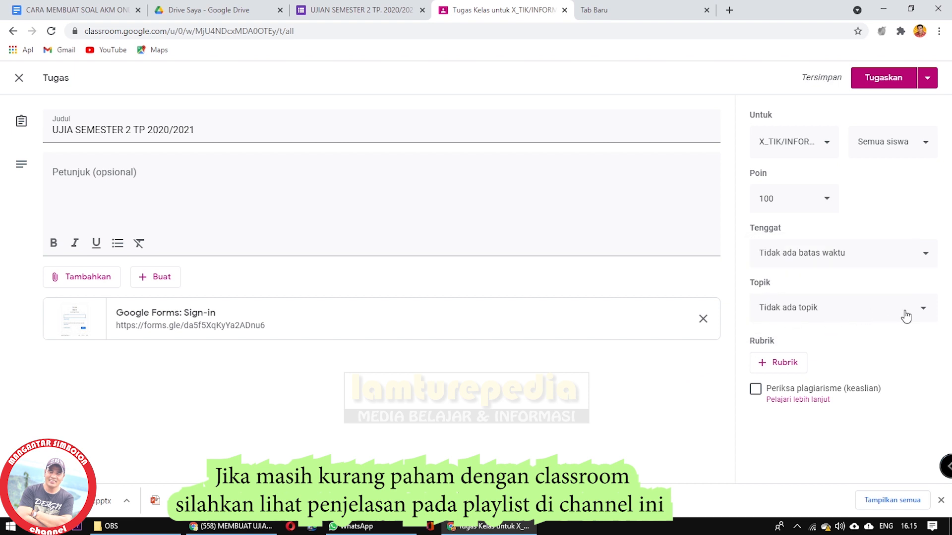
- File the assignment under the topic "4. Quis/UH/US" and look at the options for adding a rubric
click(923, 311)
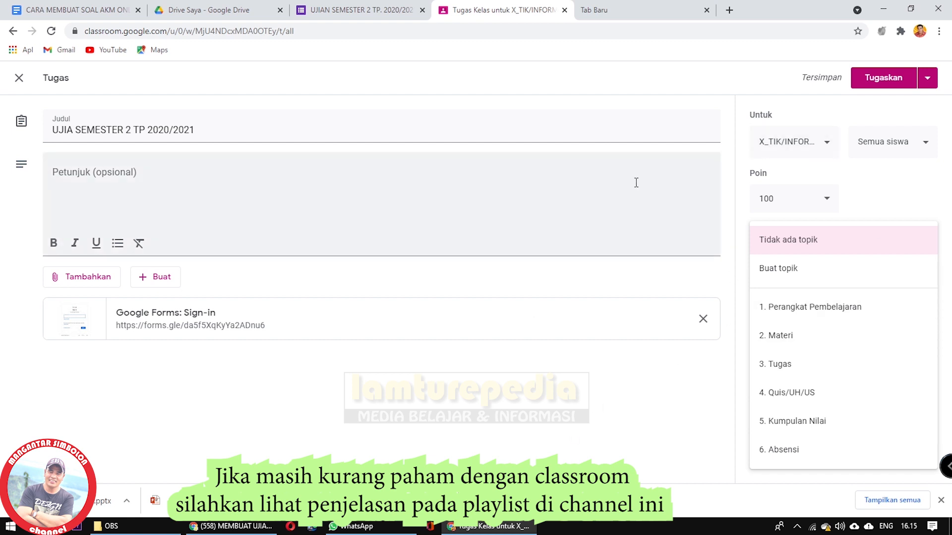
click(807, 395)
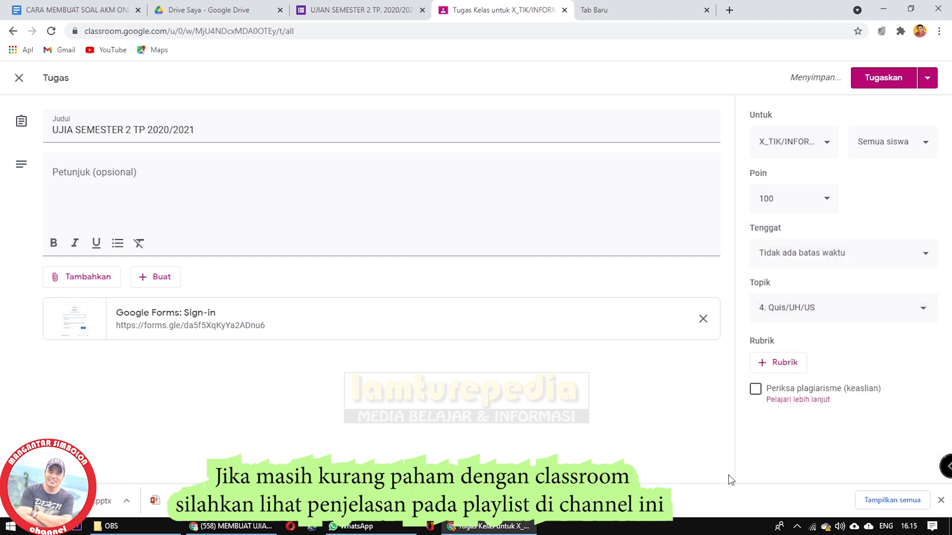
click(782, 366)
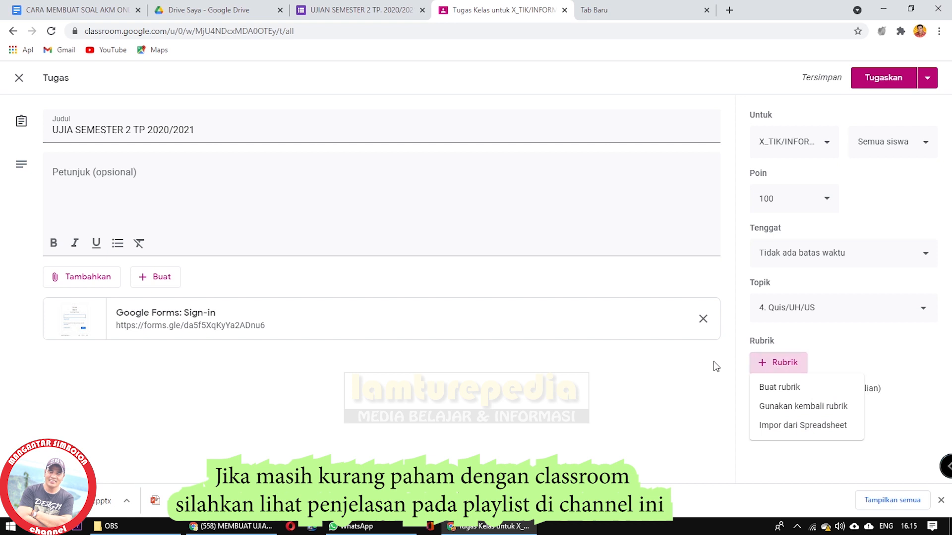
click(791, 461)
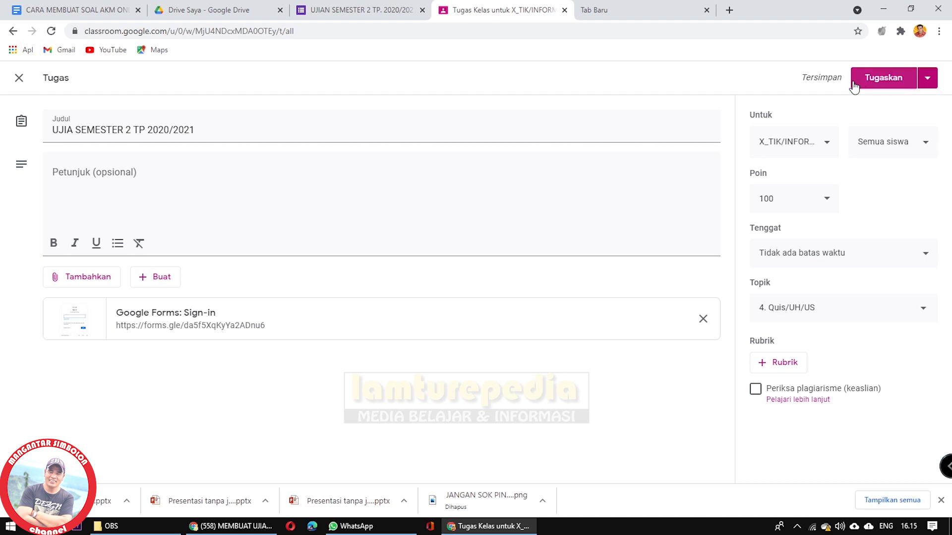
- Try out scheduling the assignment for 29 Mei 2021 at 08.00, leaving the schedule dialog without confirming it
click(931, 82)
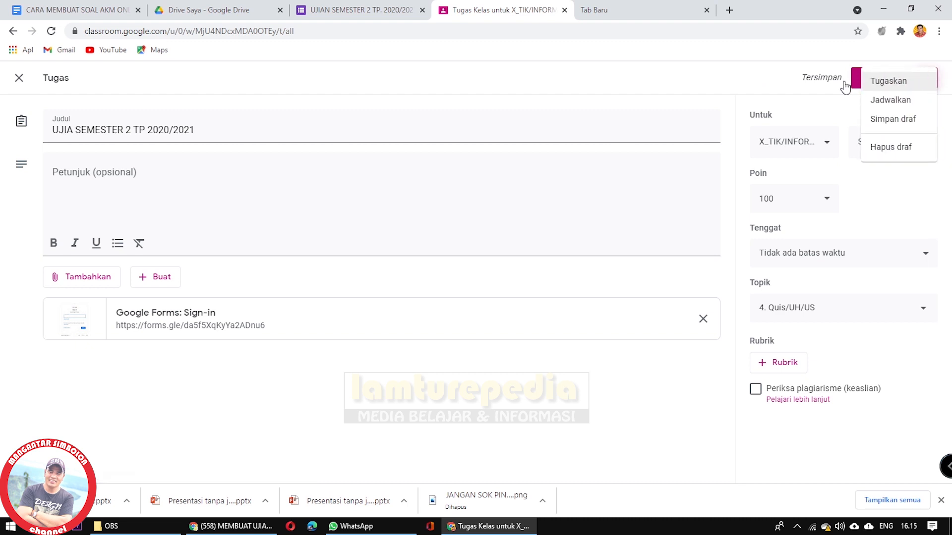
click(899, 123)
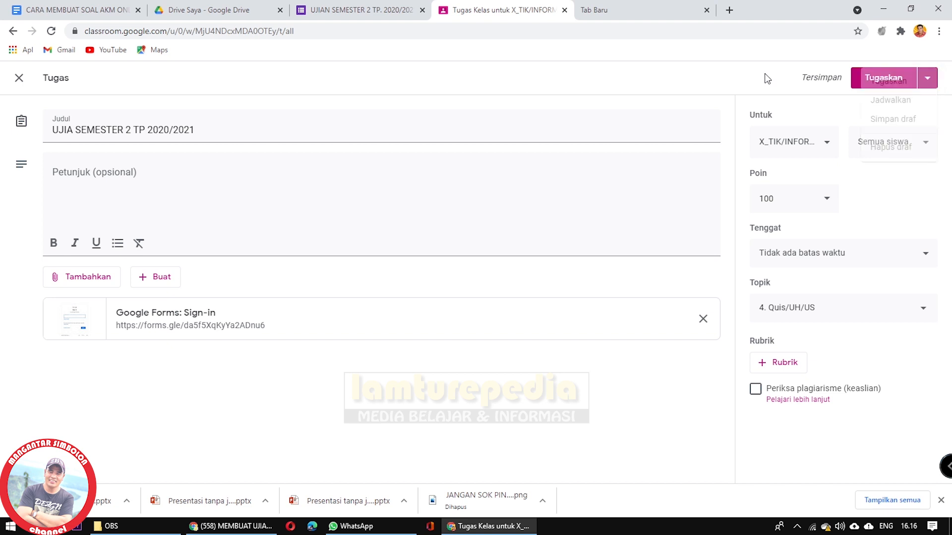
click(929, 81)
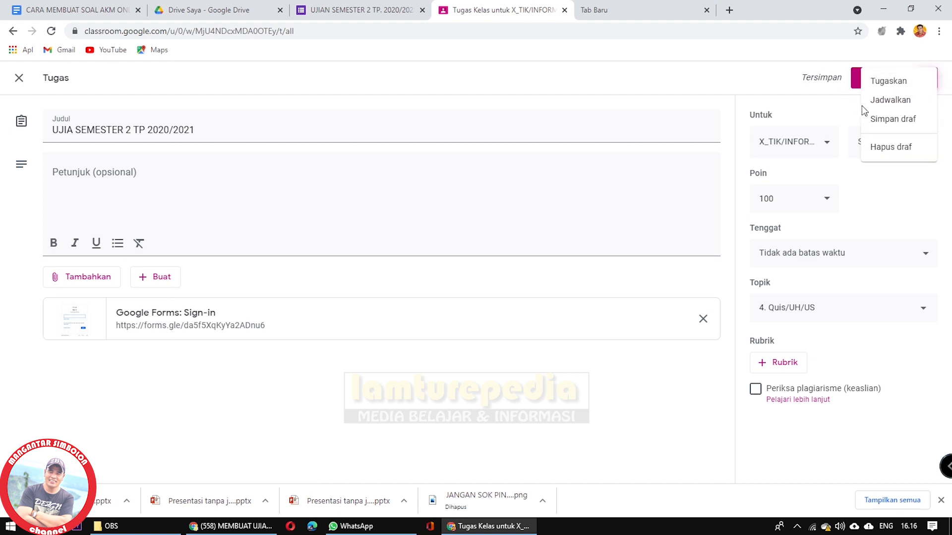
click(888, 100)
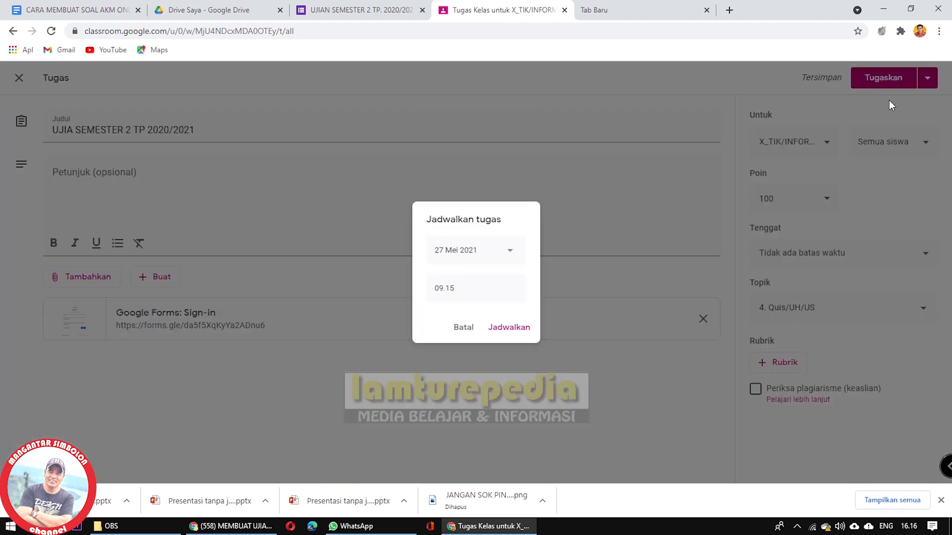
click(445, 249)
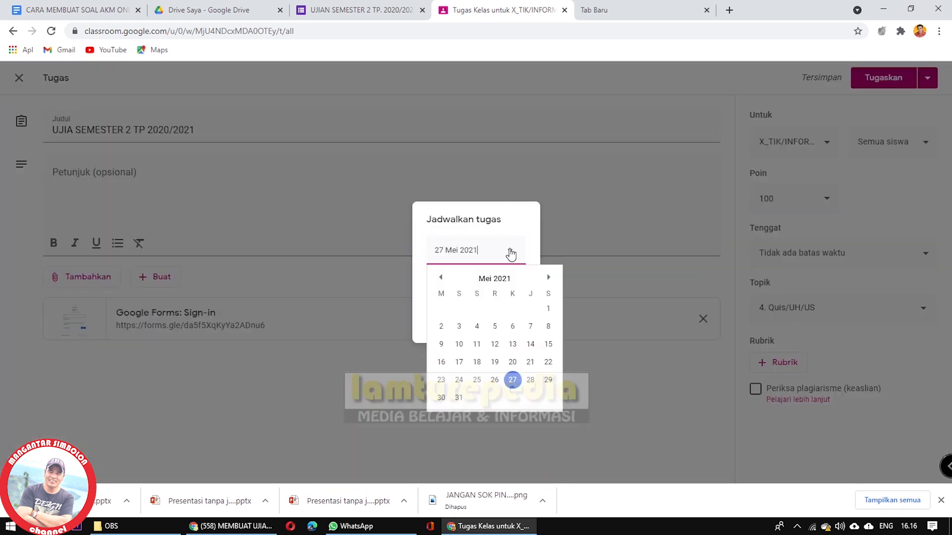
click(548, 383)
click(459, 286)
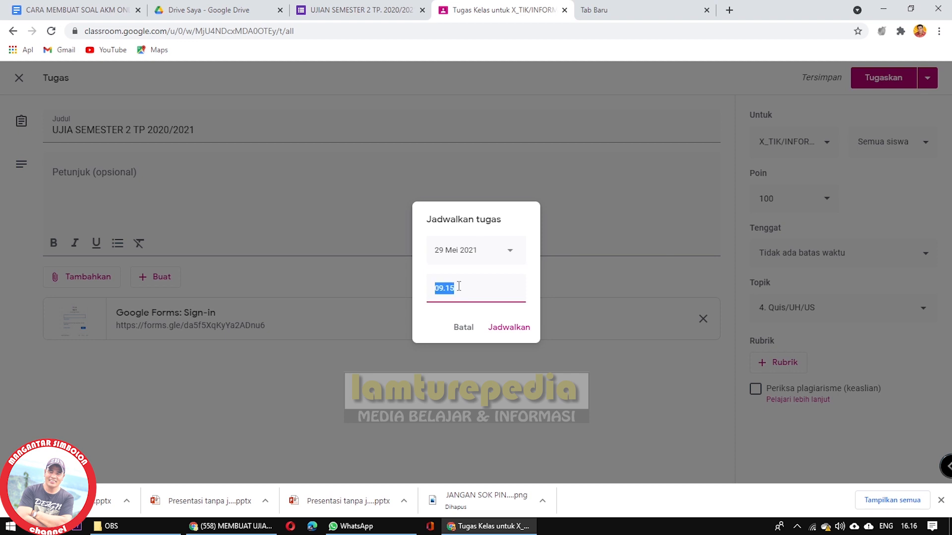
text(08.00)
click(641, 409)
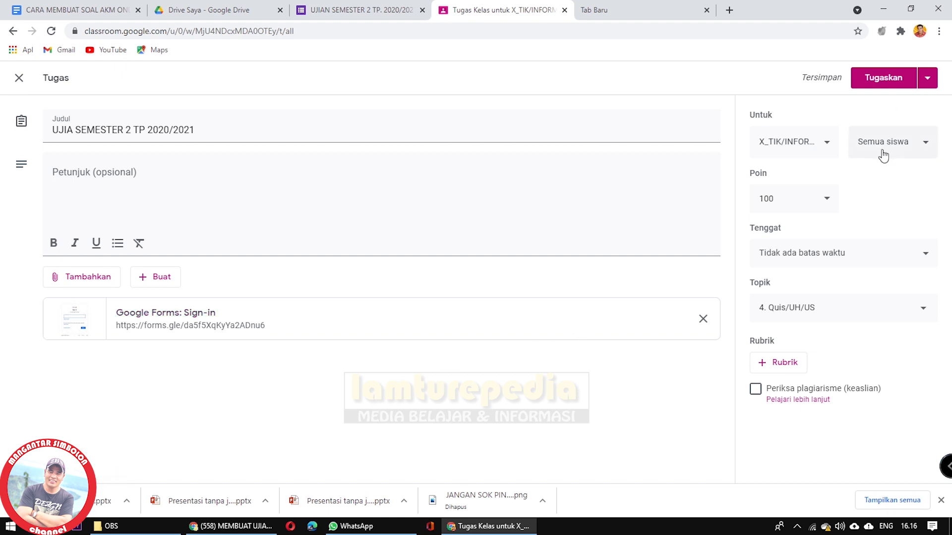
- Save the assignment as a draft and reopen it for editing from the "4. Quis/UH/US" topic
click(927, 77)
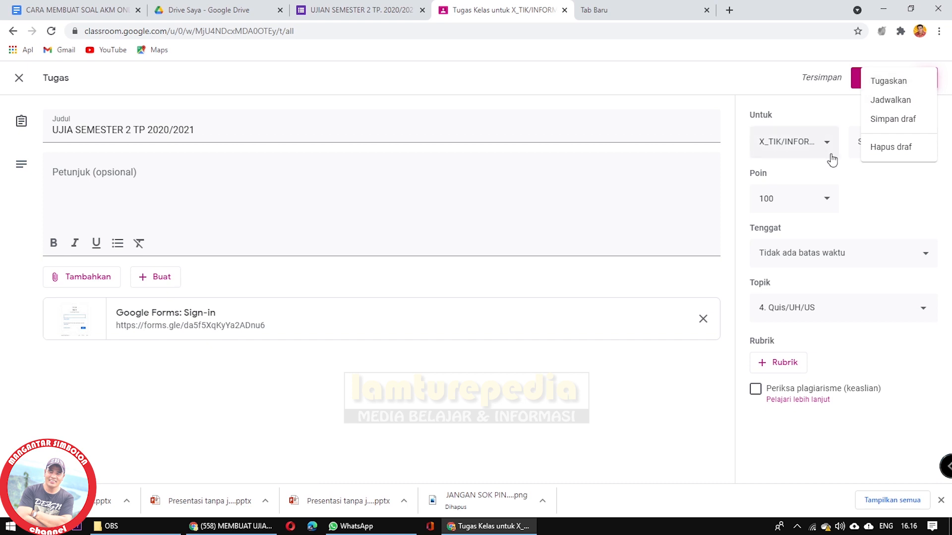
click(895, 119)
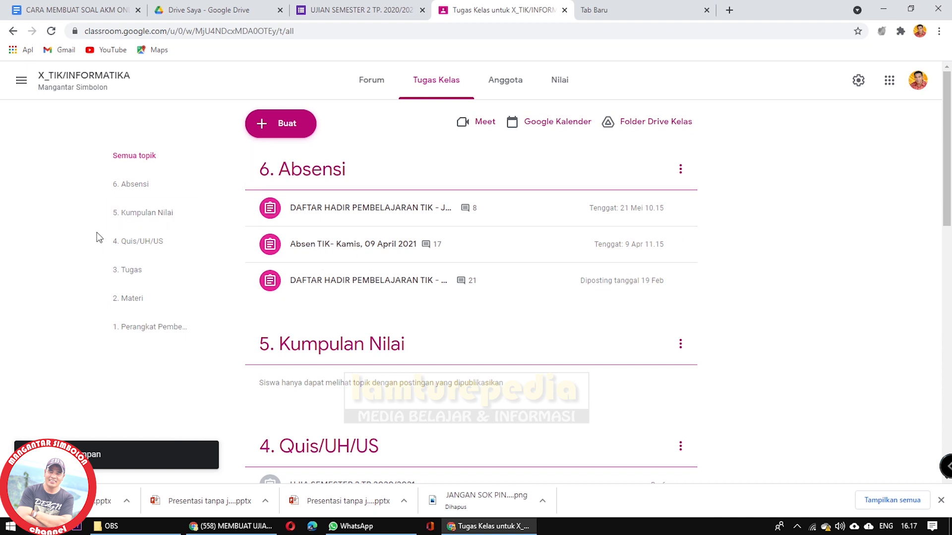
click(140, 243)
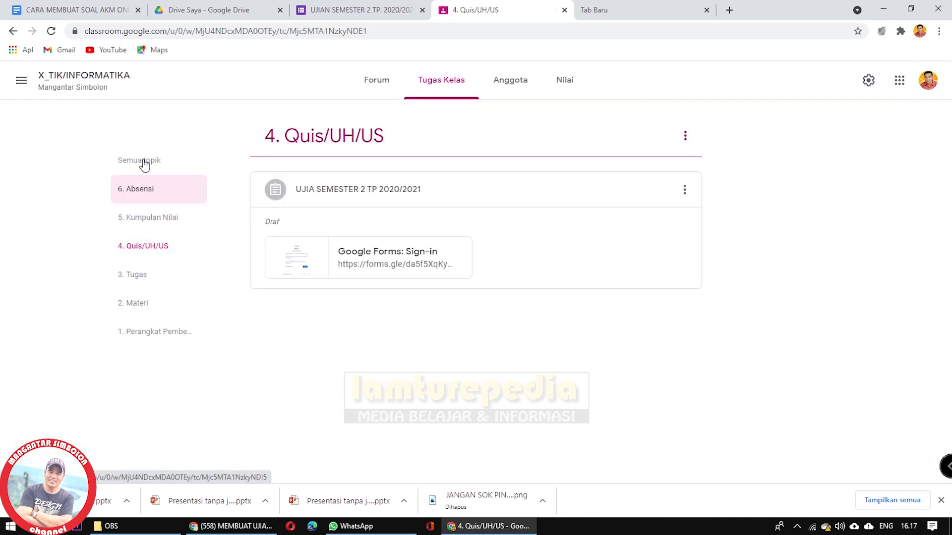
click(685, 193)
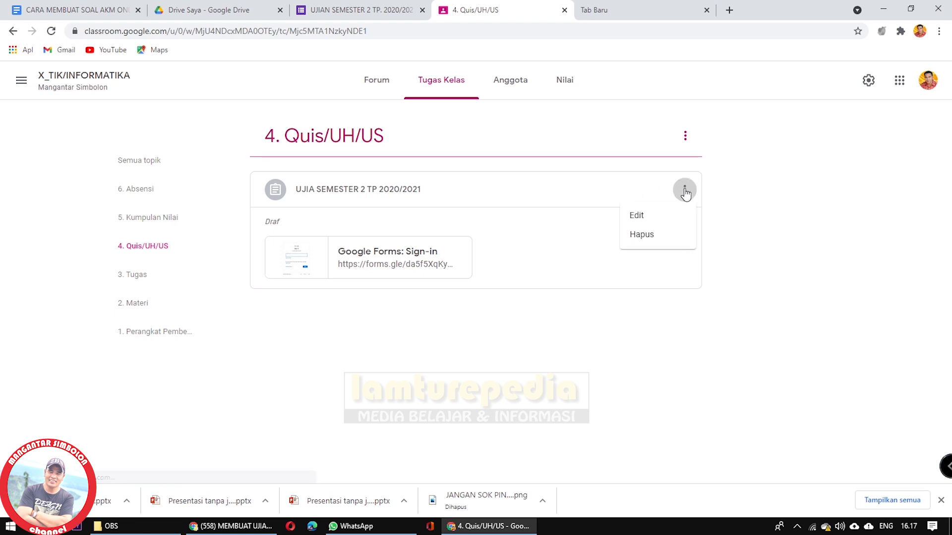
click(633, 214)
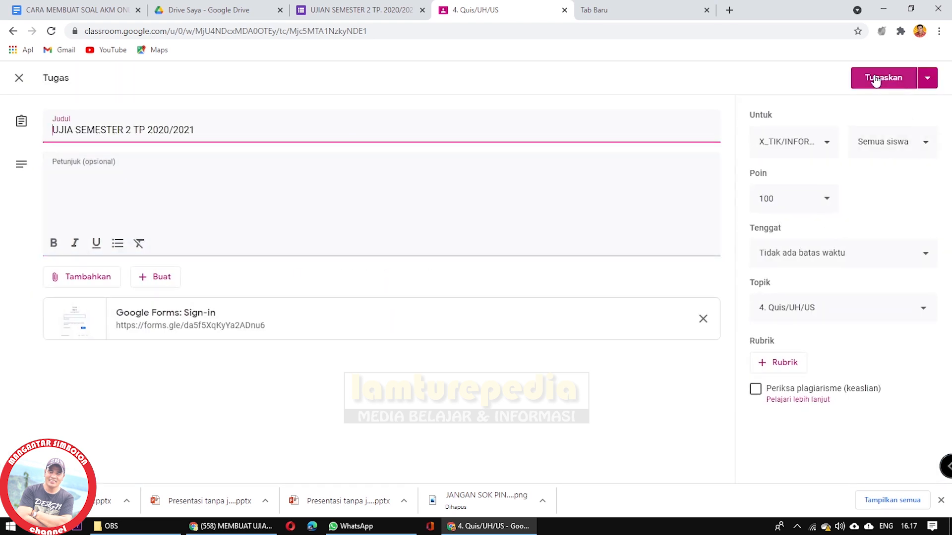